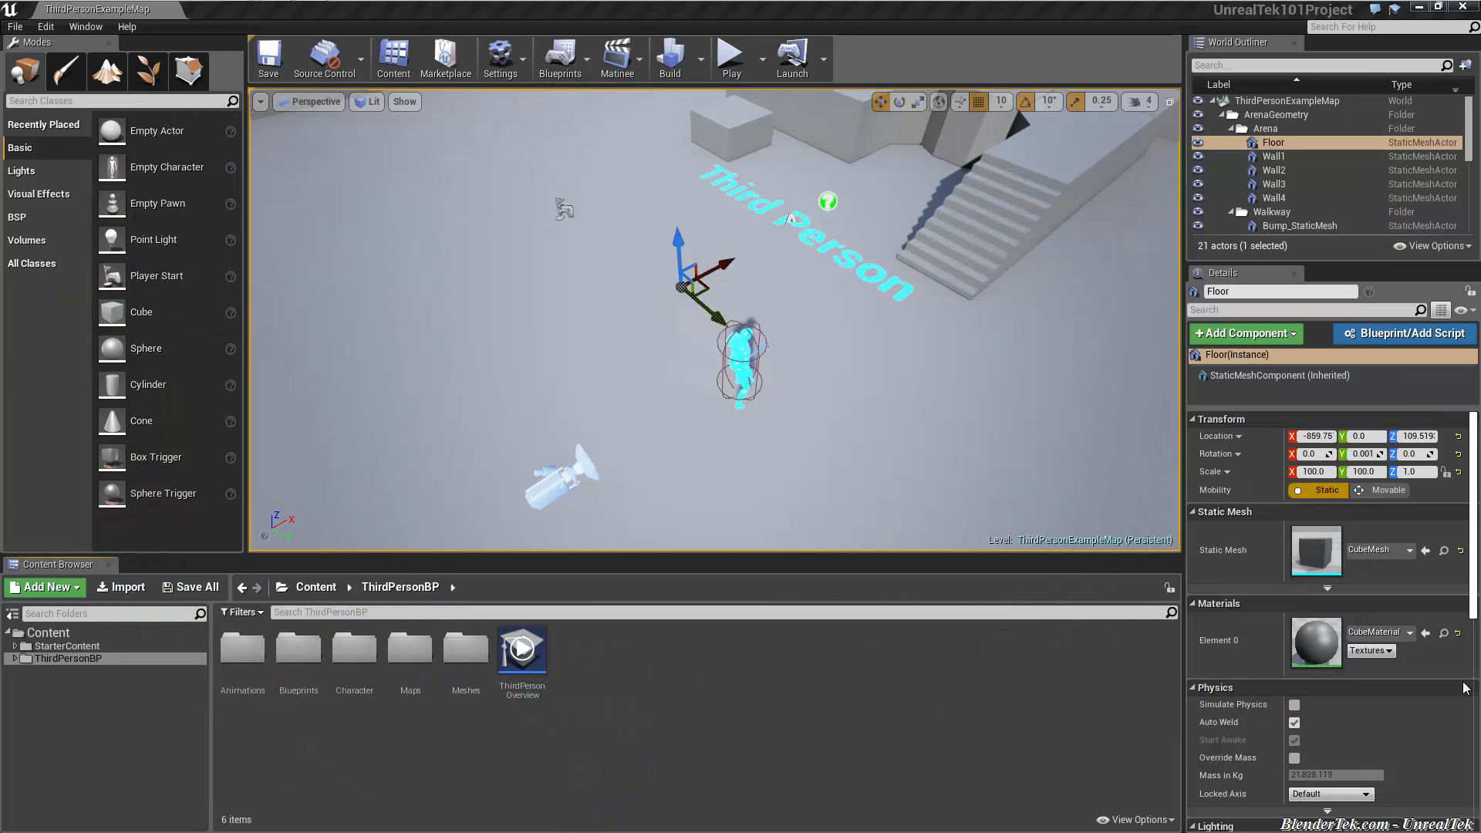
- Create an Actor-based Blueprint Class in ThirdPersonBP and name it Base_Box
right_click(581, 663)
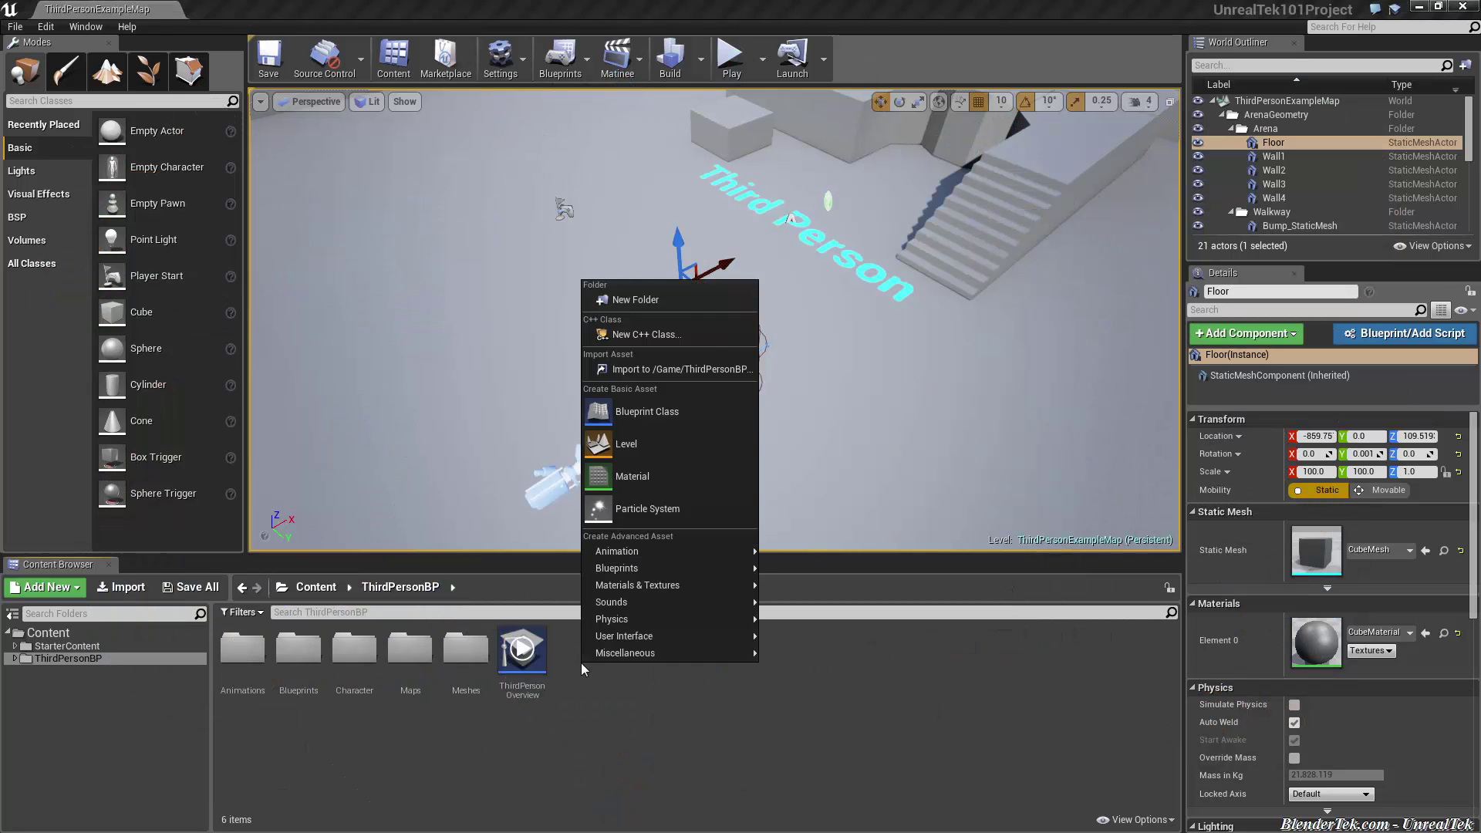
click(695, 417)
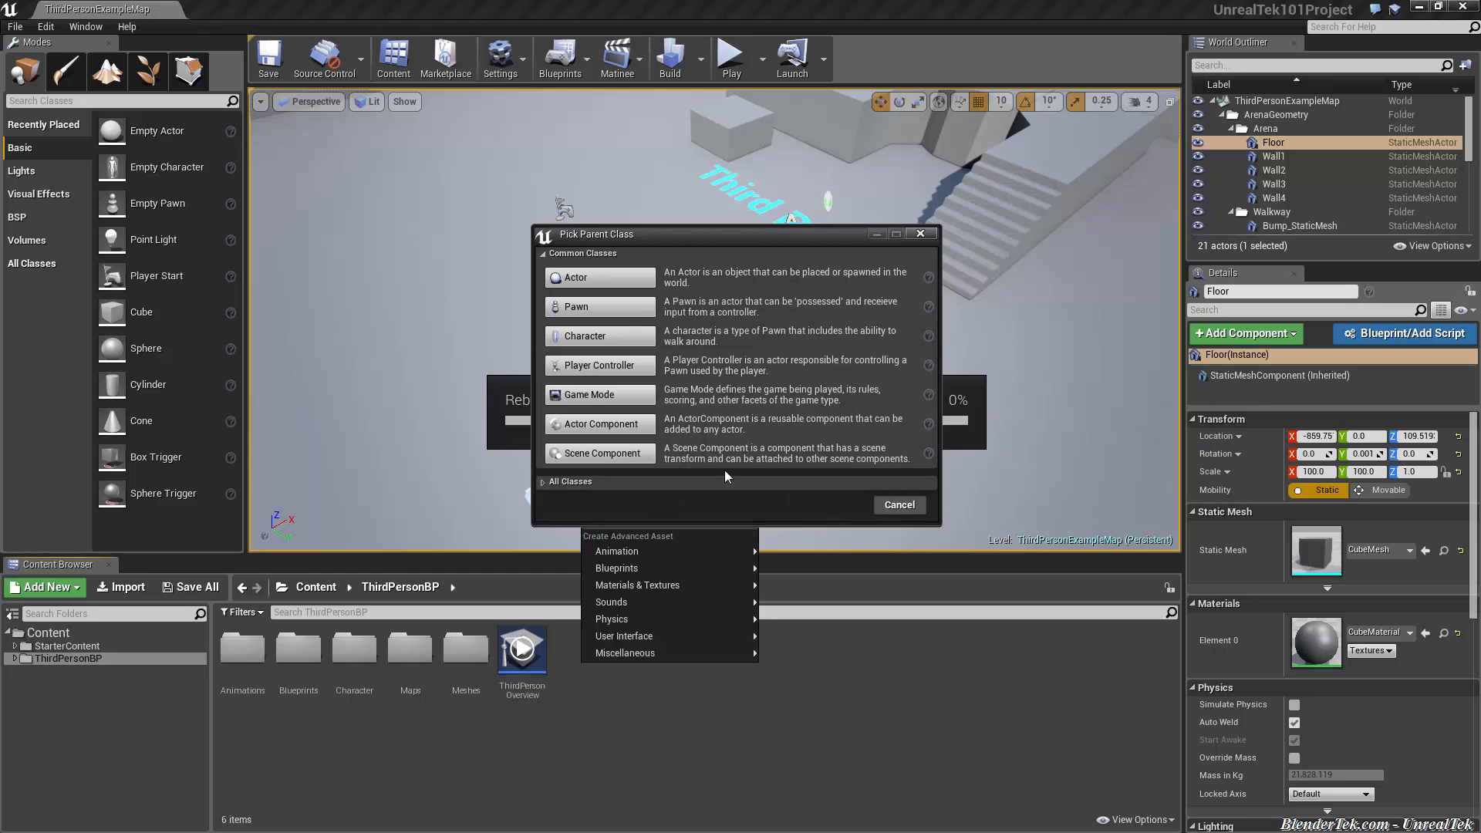
click(610, 279)
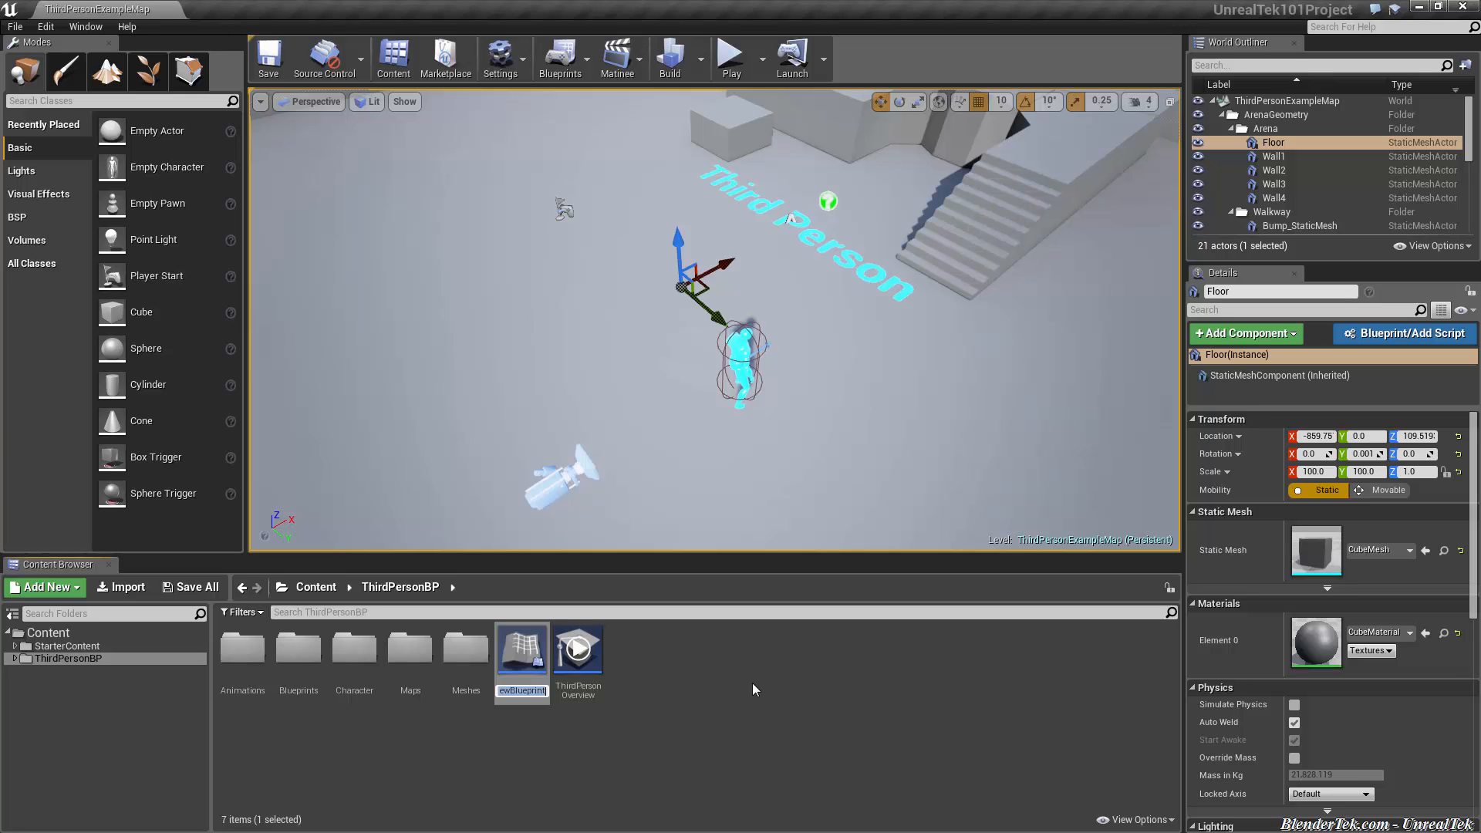
key(BackSpace)
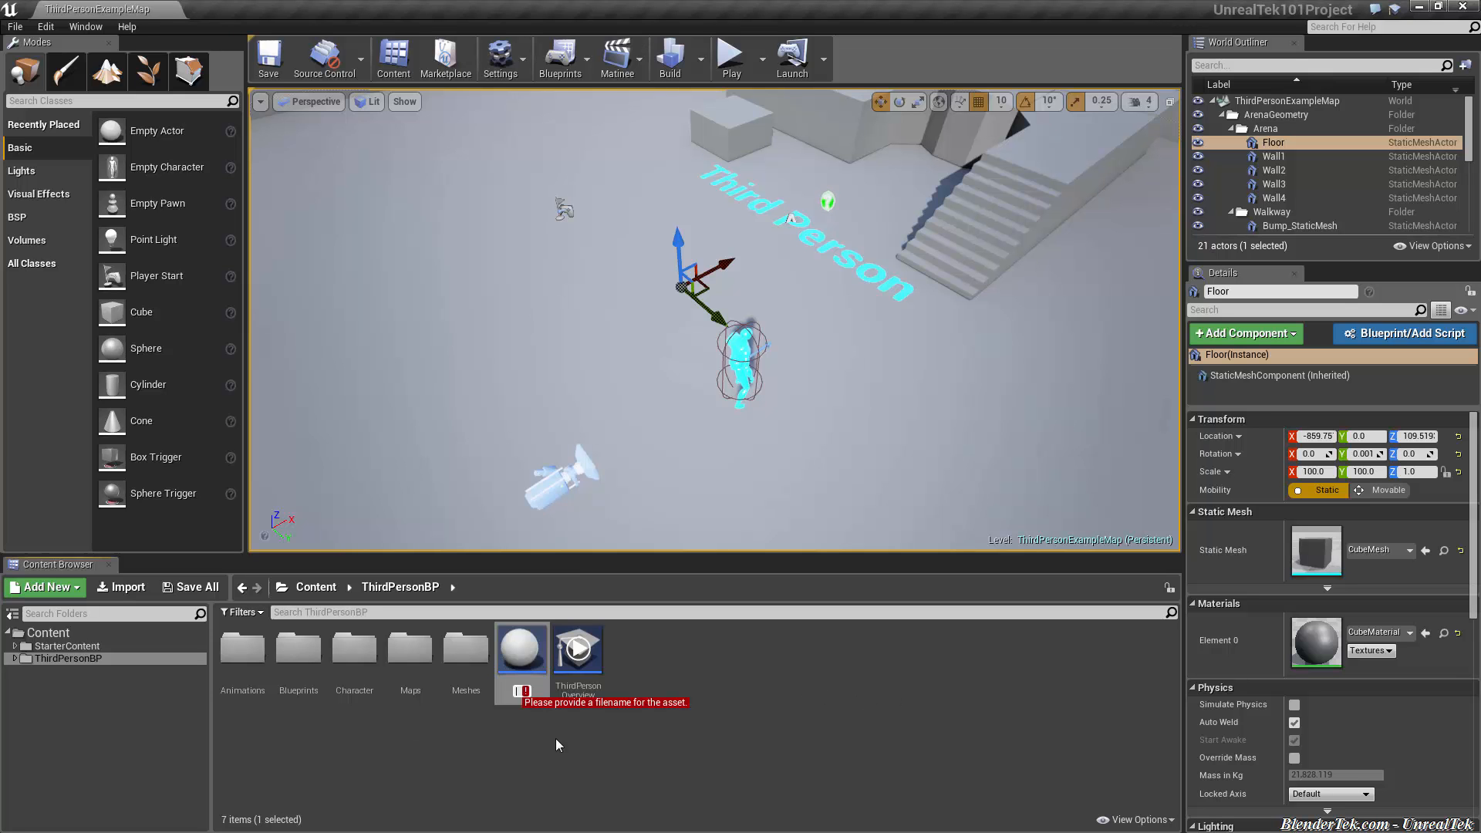
text(Base)
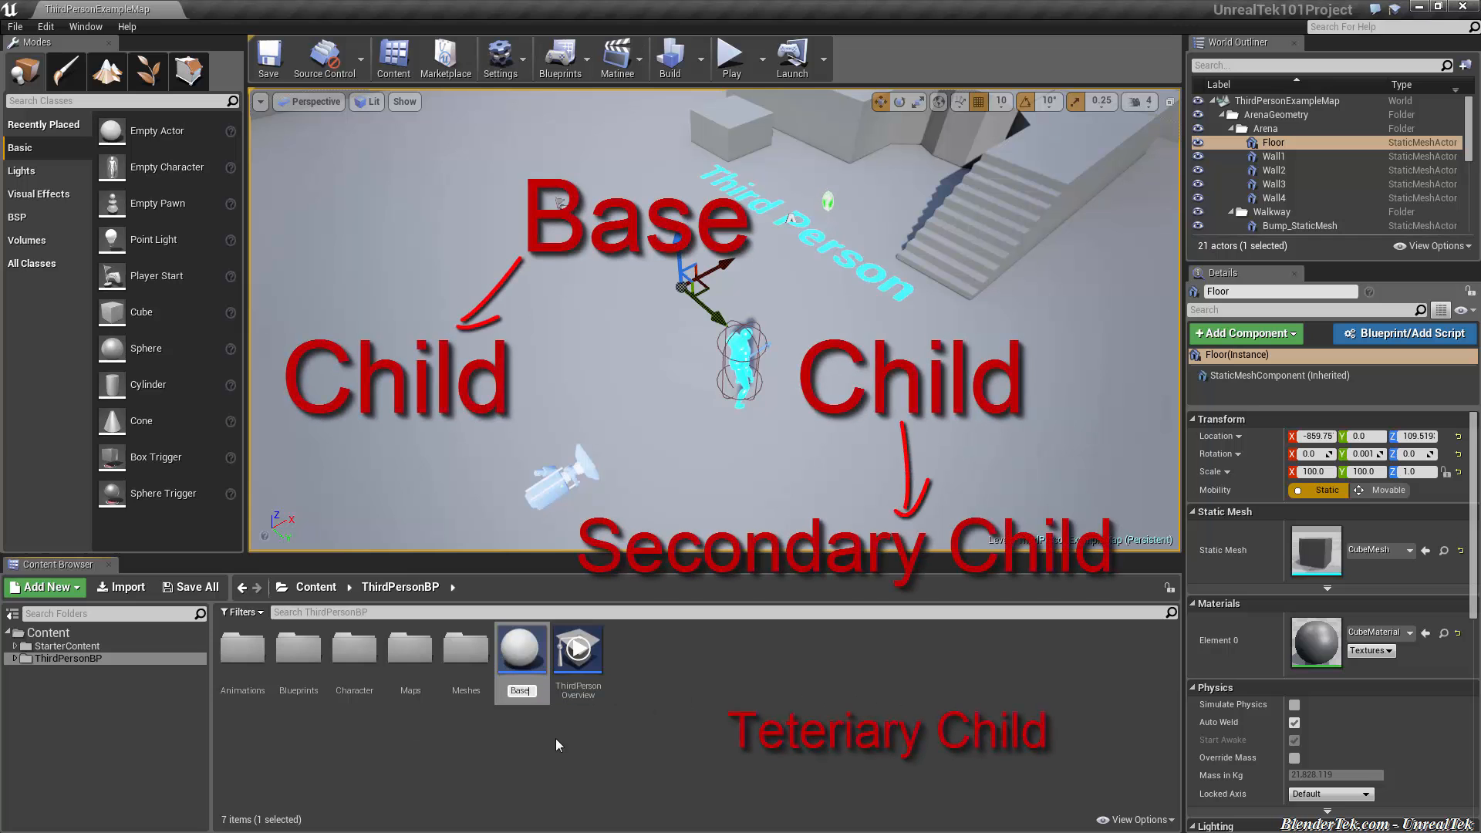
text(_Box)
key(Return)
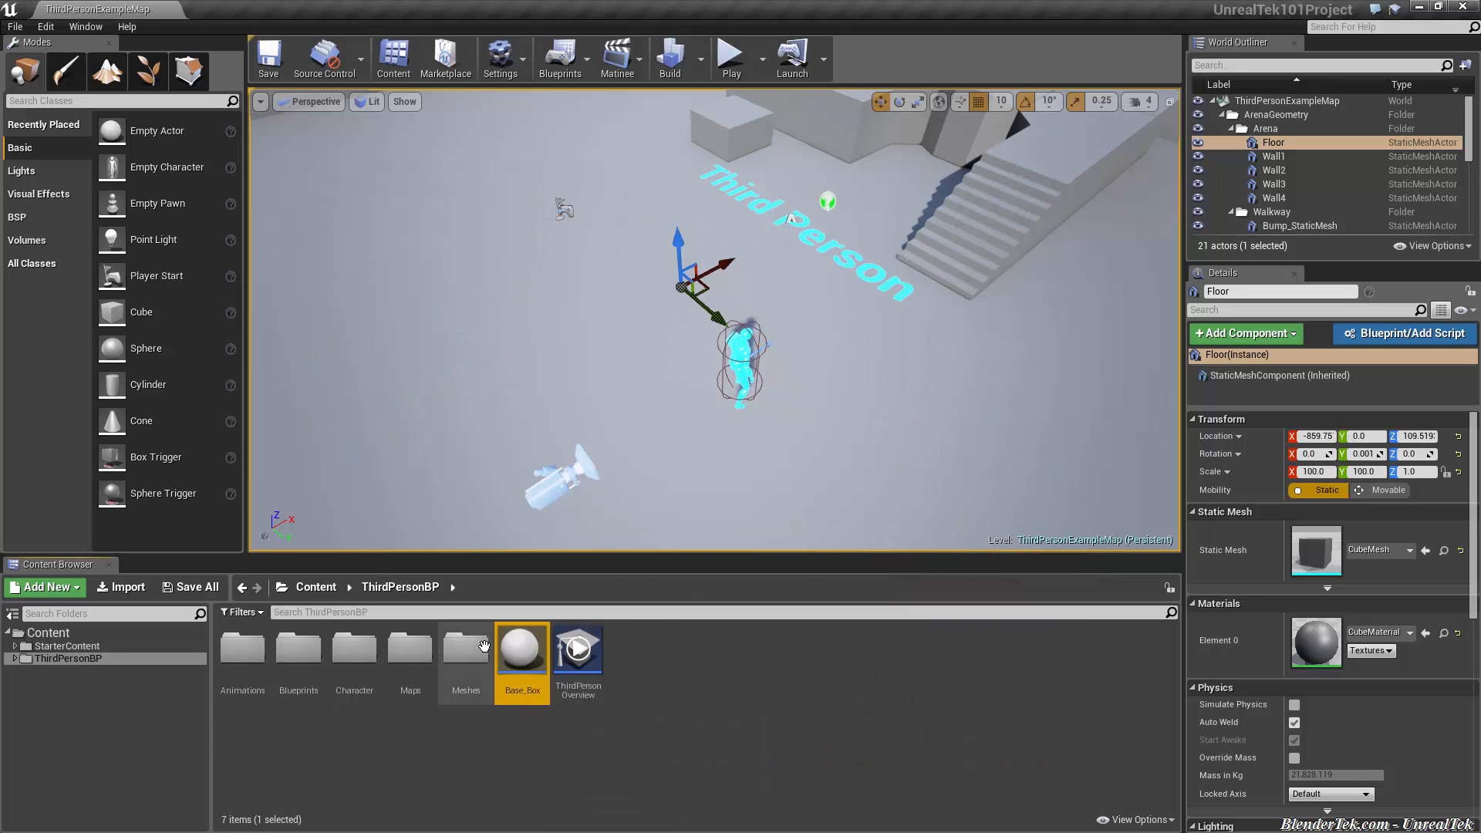
- Open Base_Box and add a Static Mesh component on the default scene root, leaving its mesh as None
double_click(521, 648)
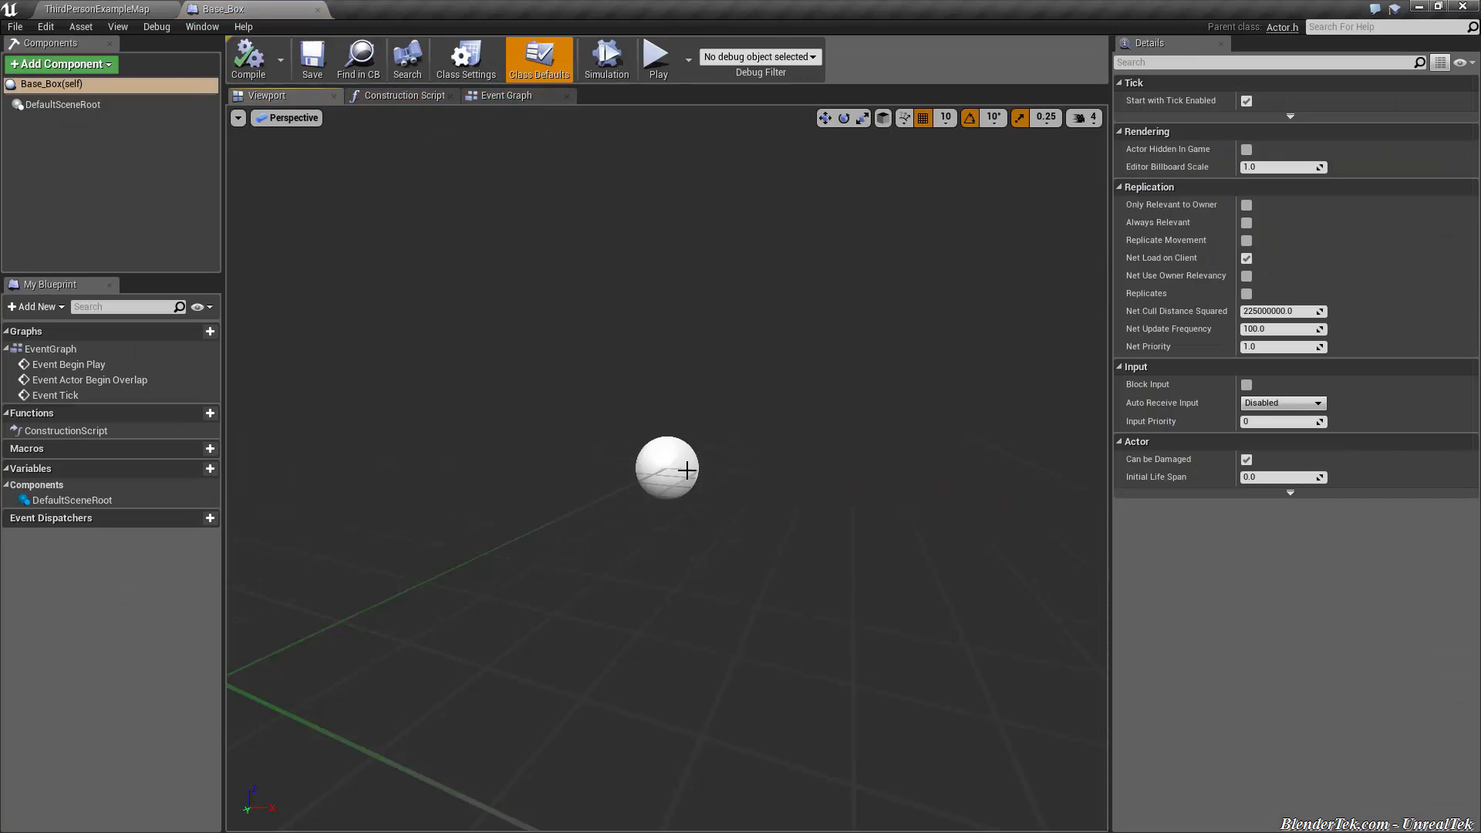
click(686, 468)
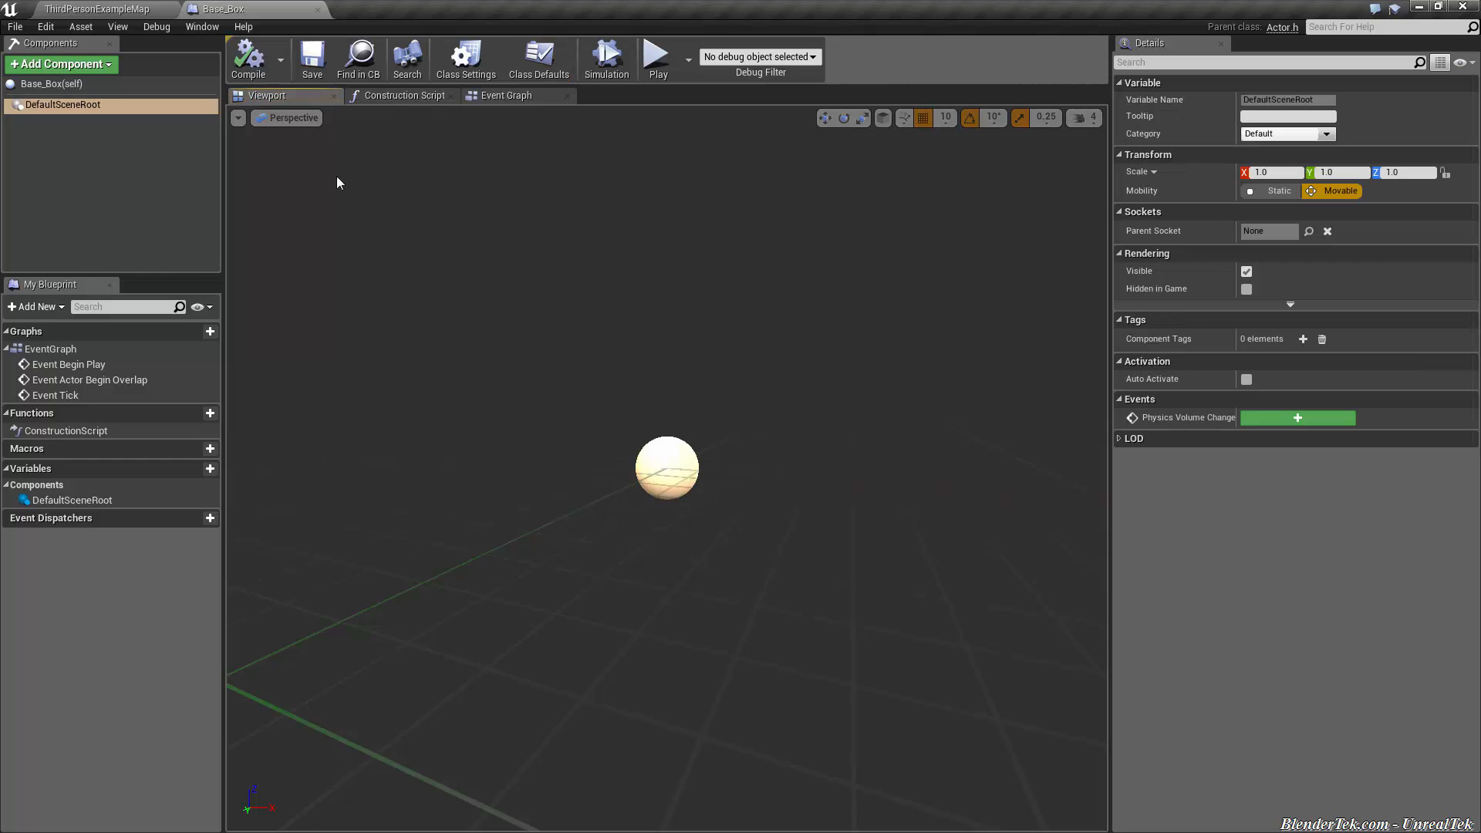
click(61, 63)
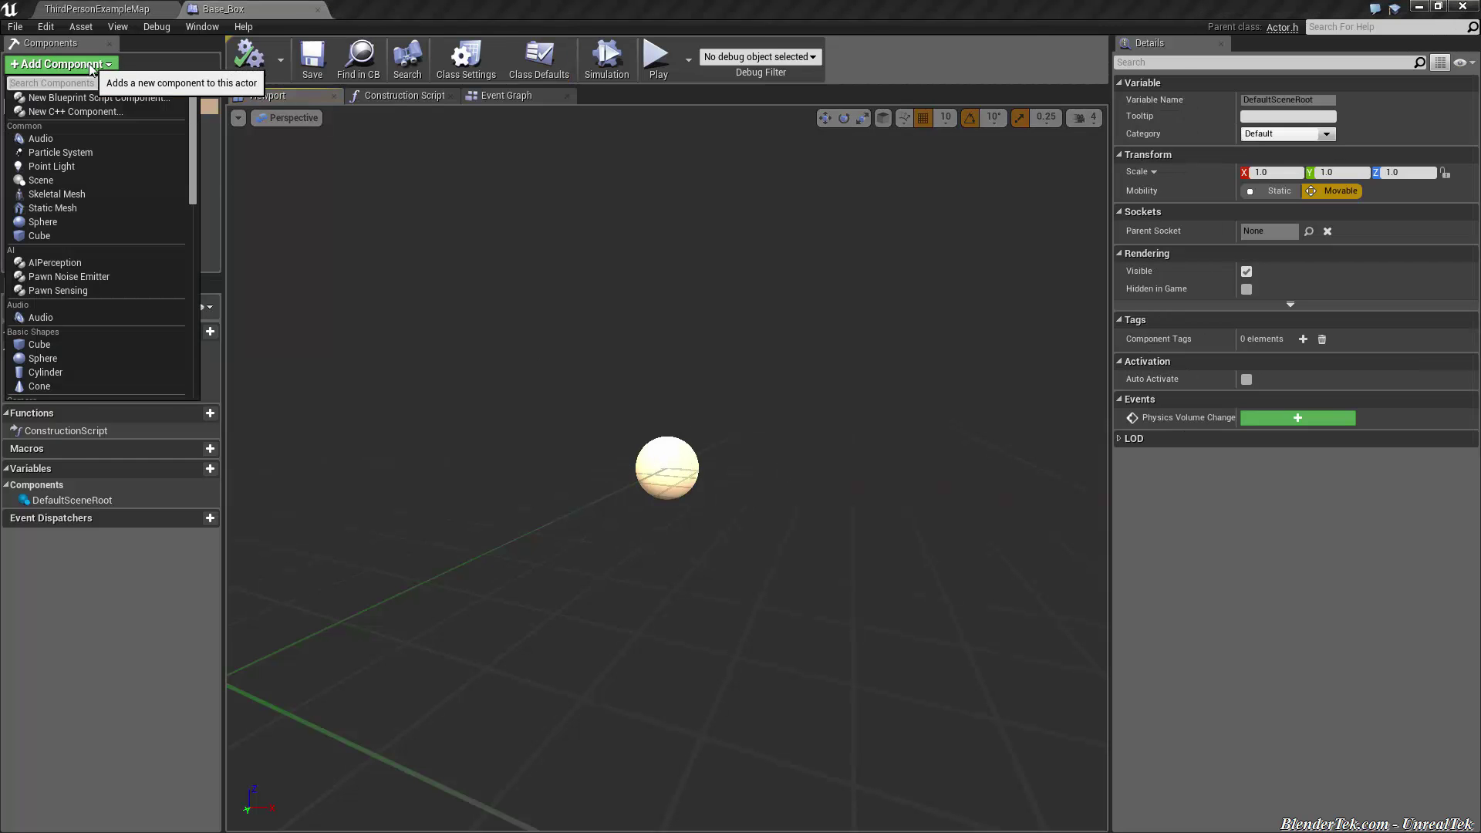
click(107, 207)
click(1343, 250)
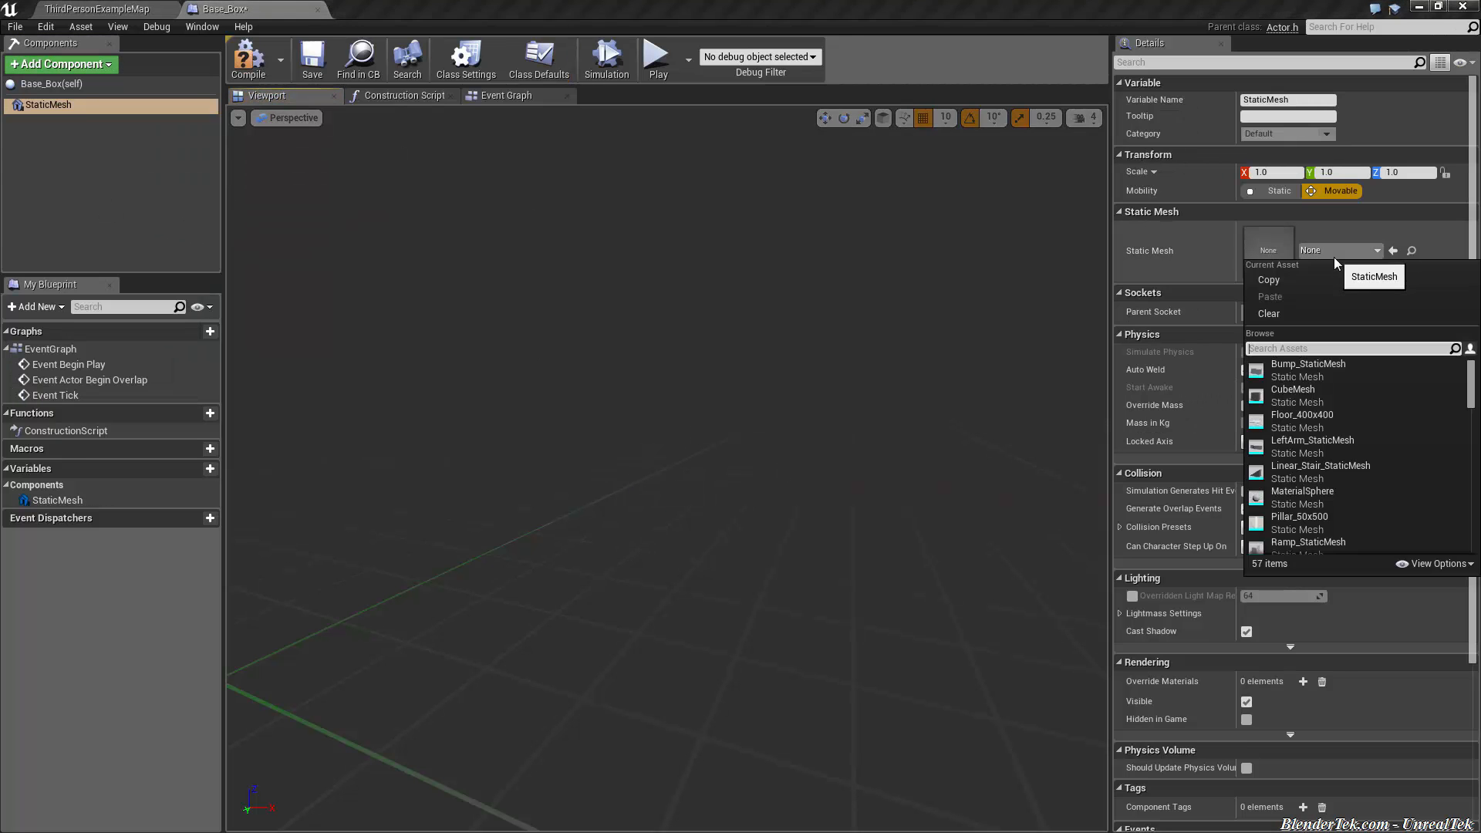
scroll(1366, 406, down, 8)
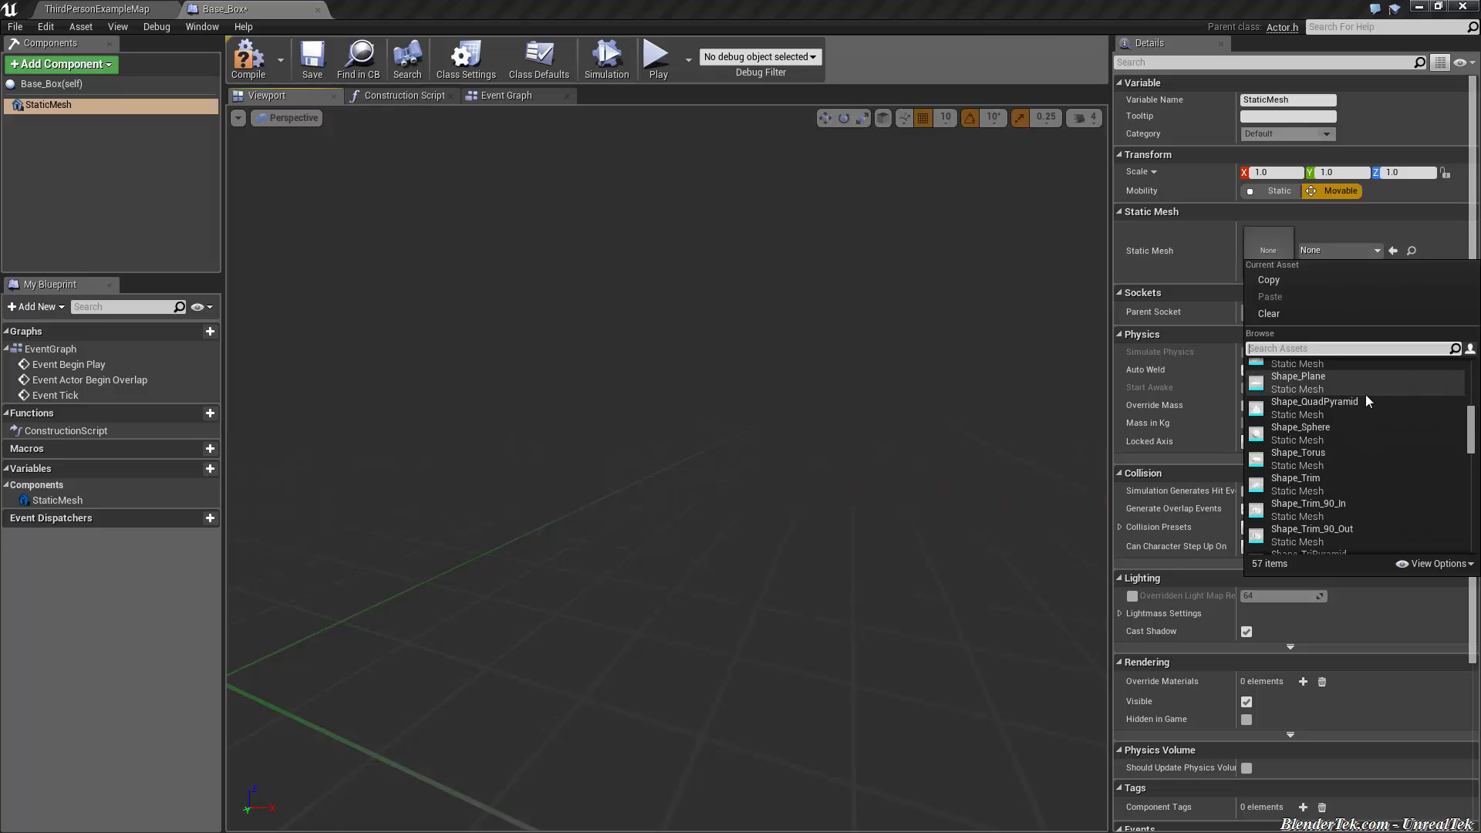
key(Escape)
click(404, 95)
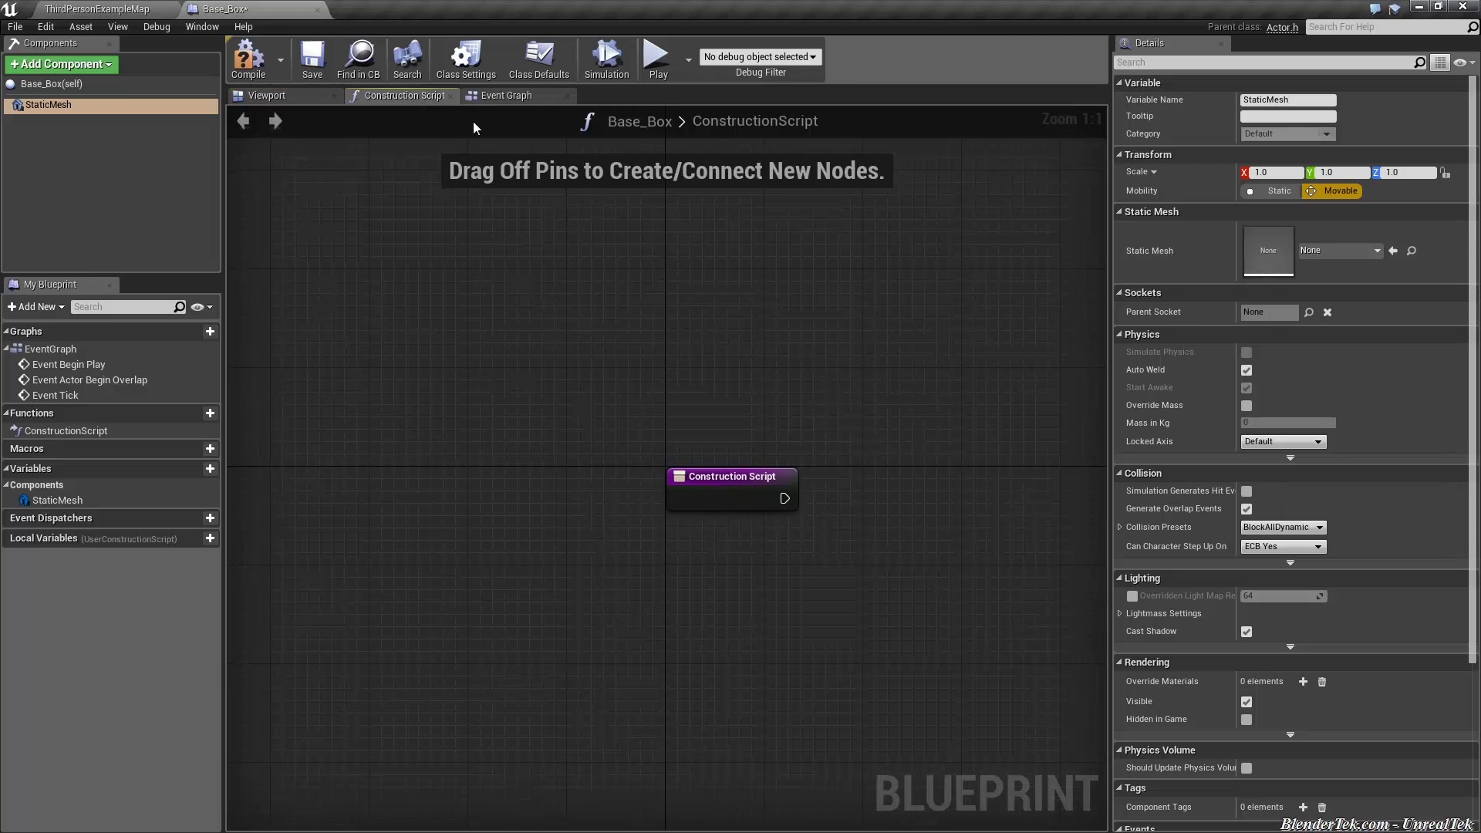
click(511, 102)
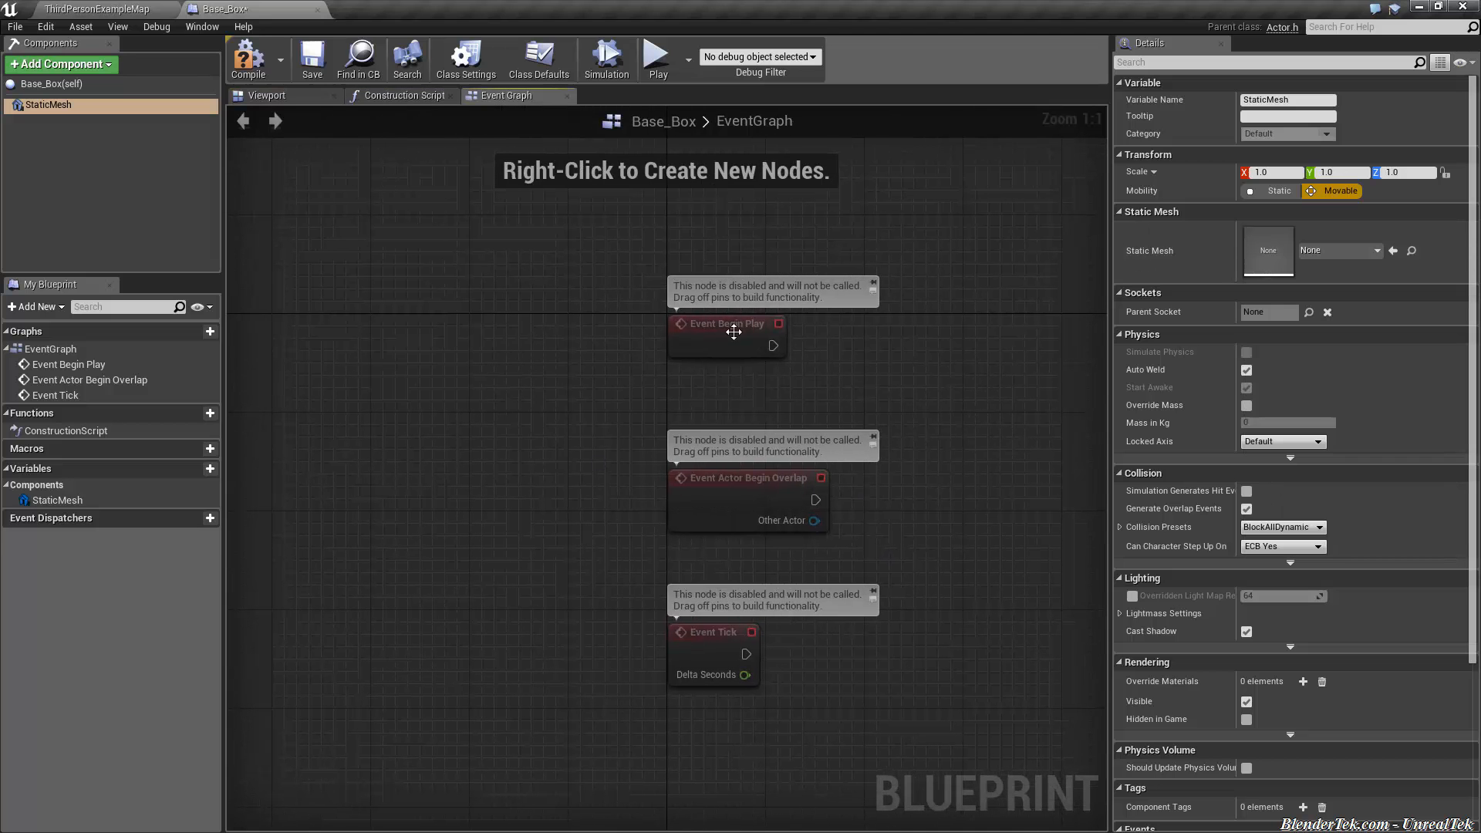
click(404, 95)
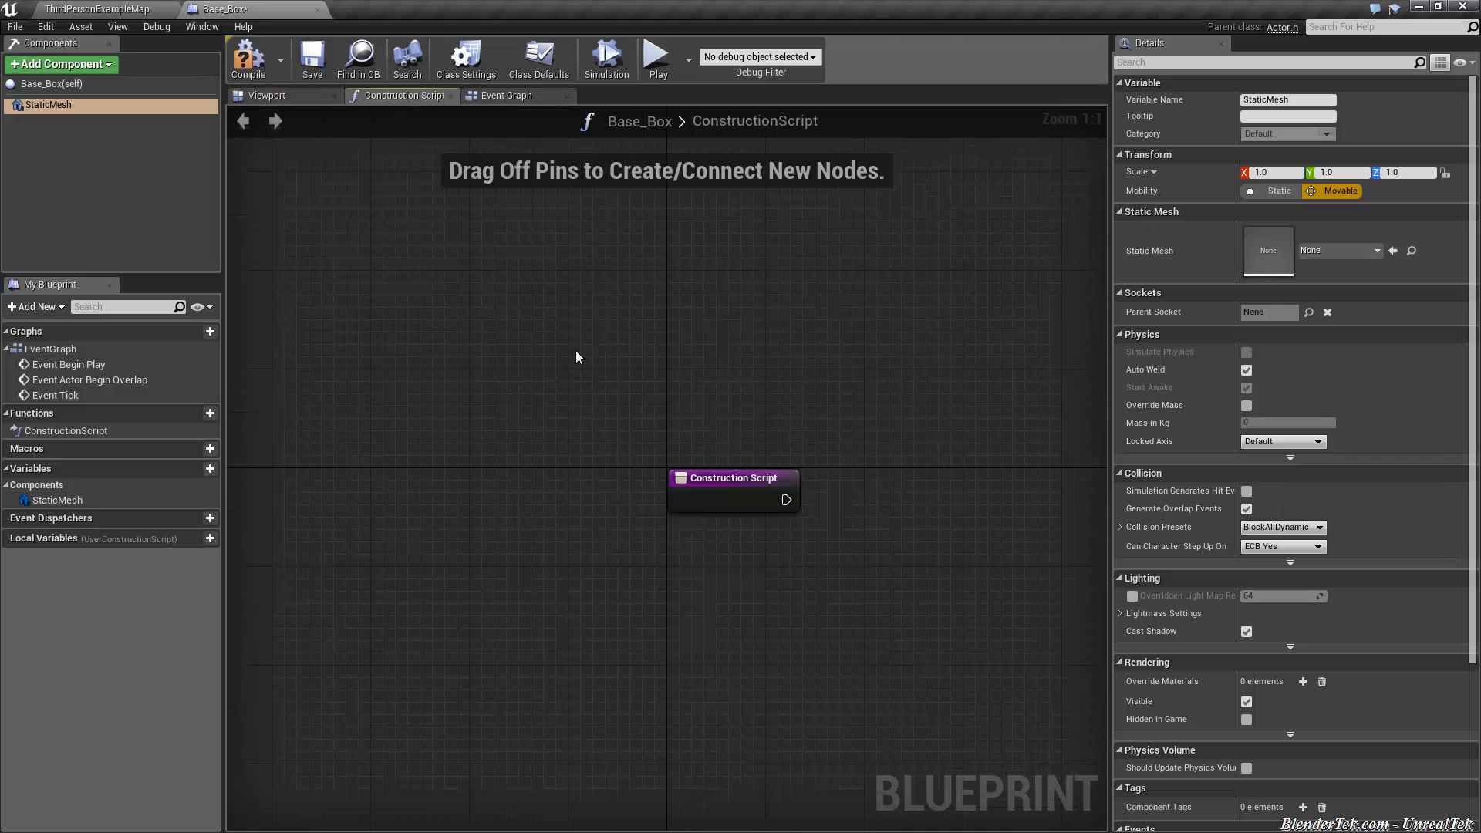
right_drag(761, 399, 539, 336)
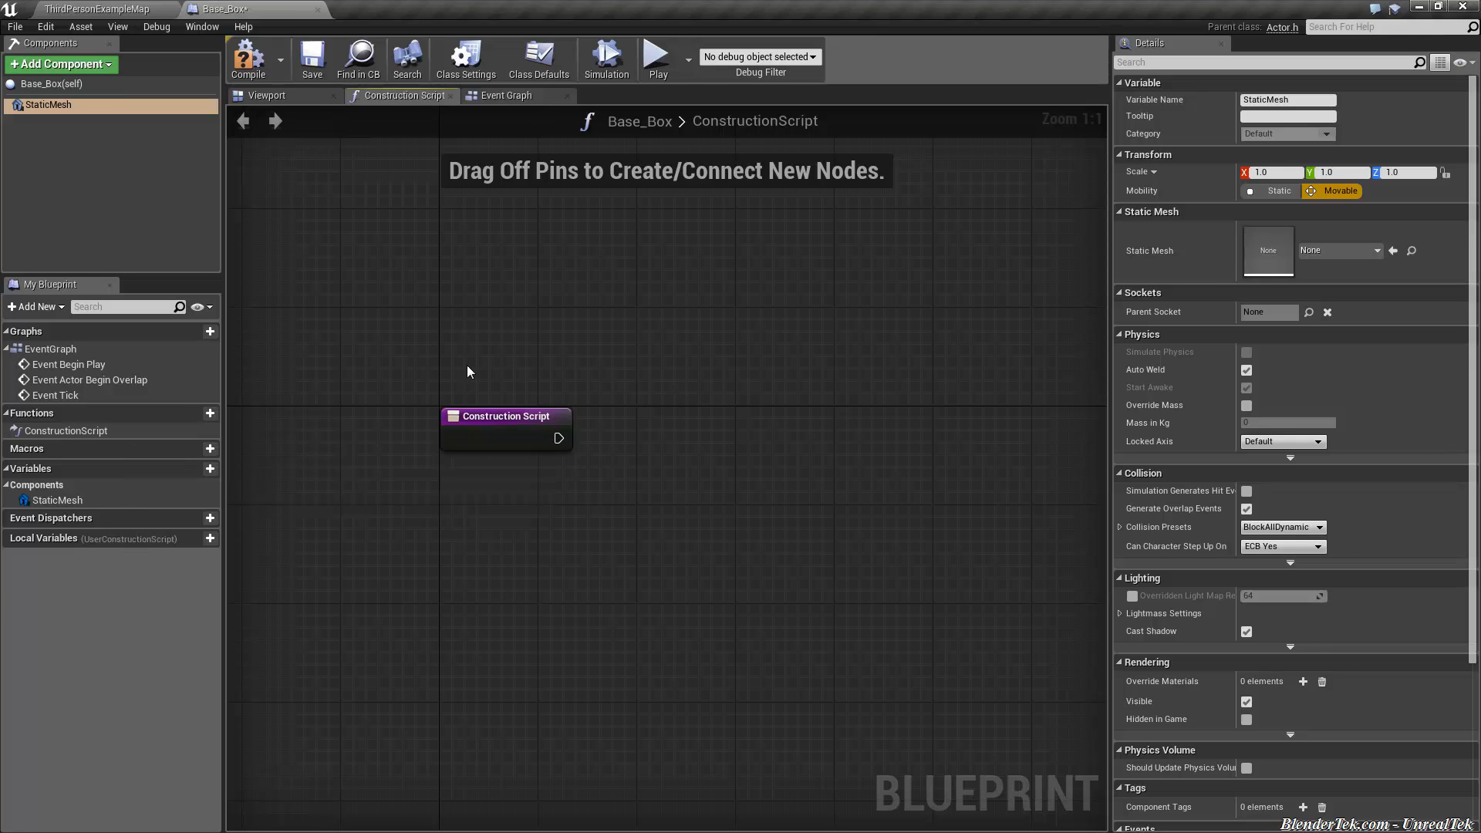
right_drag(466, 365, 285, 267)
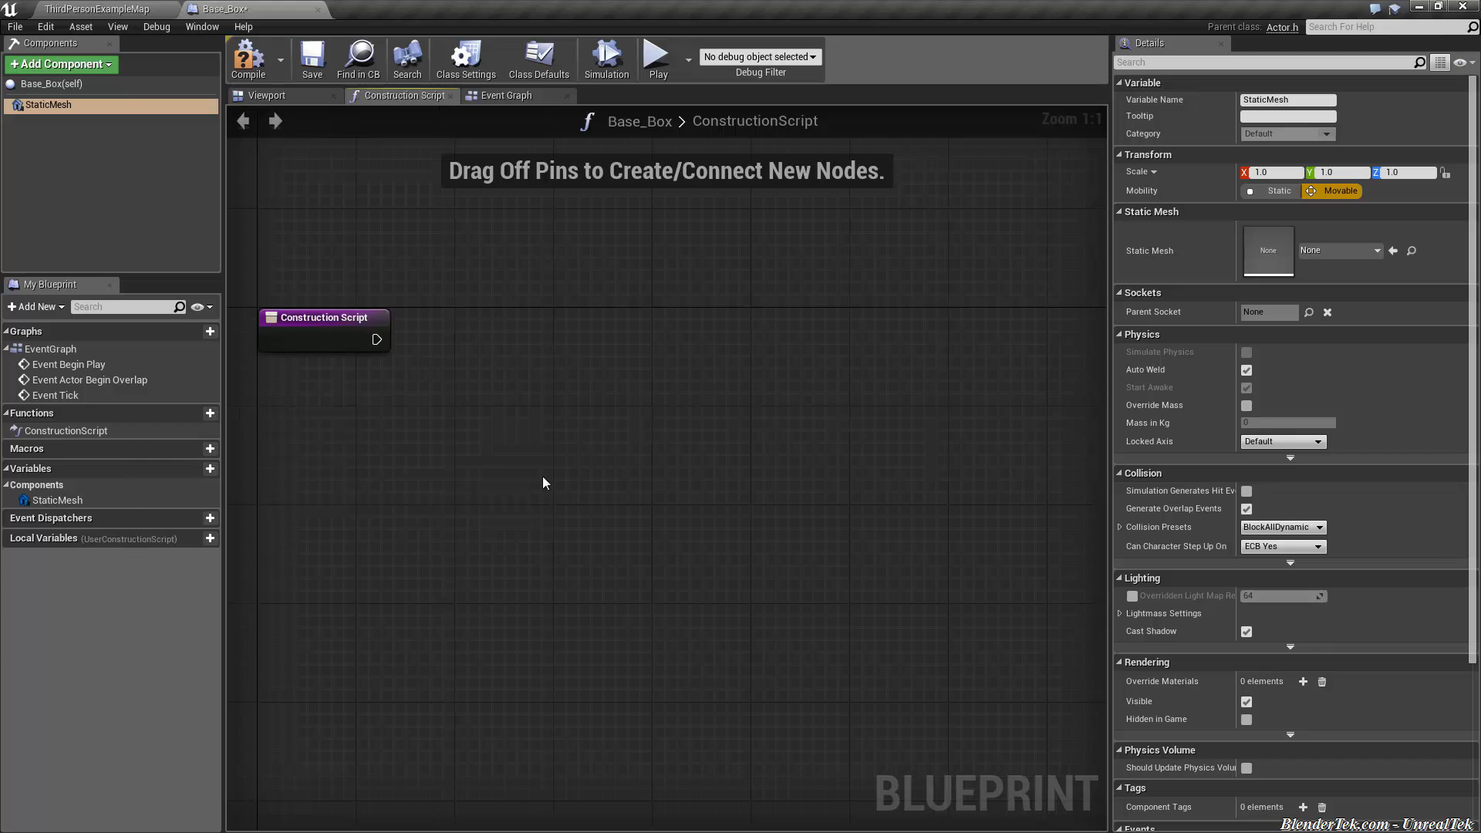
click(334, 348)
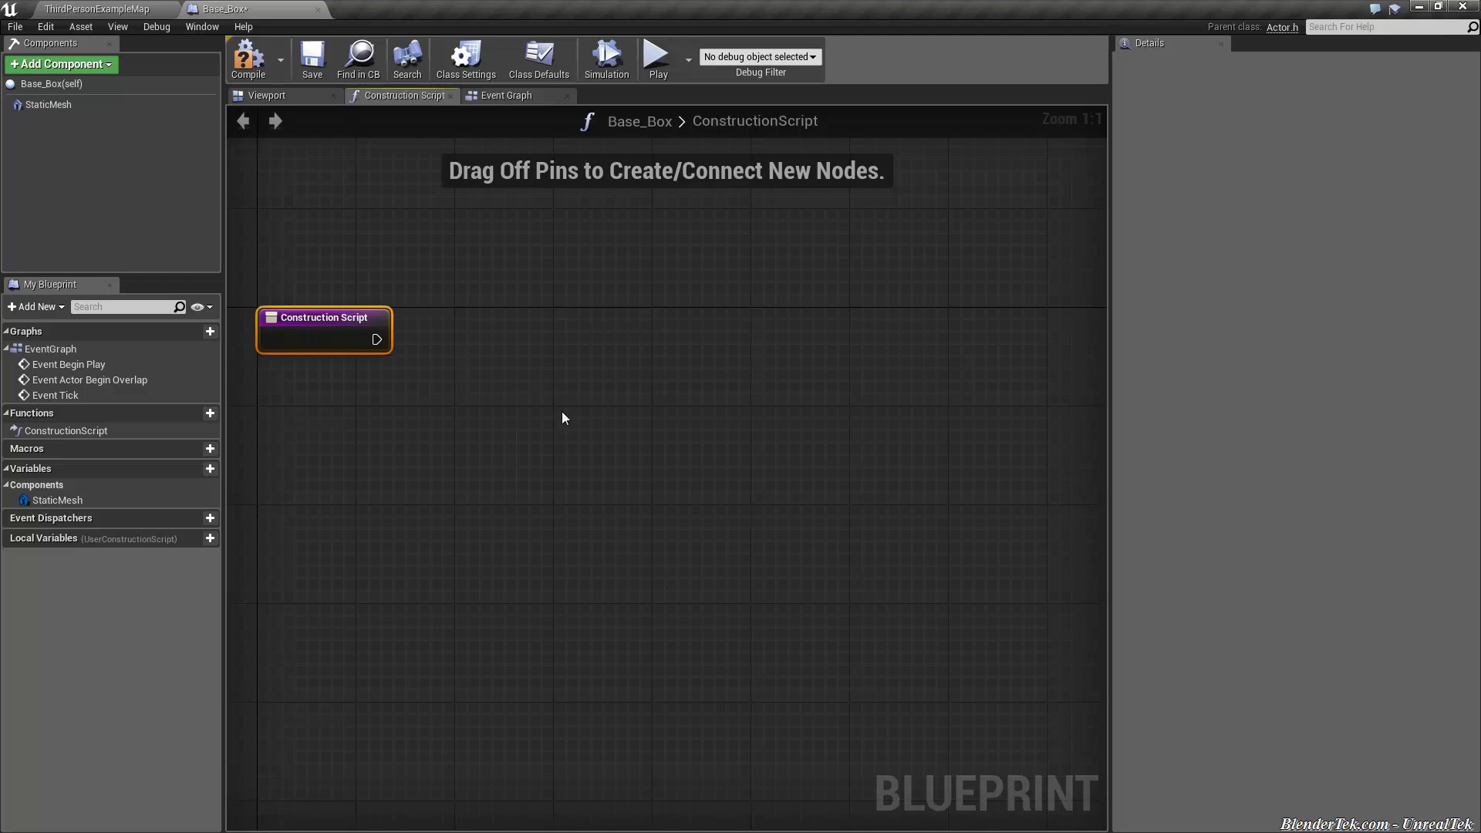
click(557, 317)
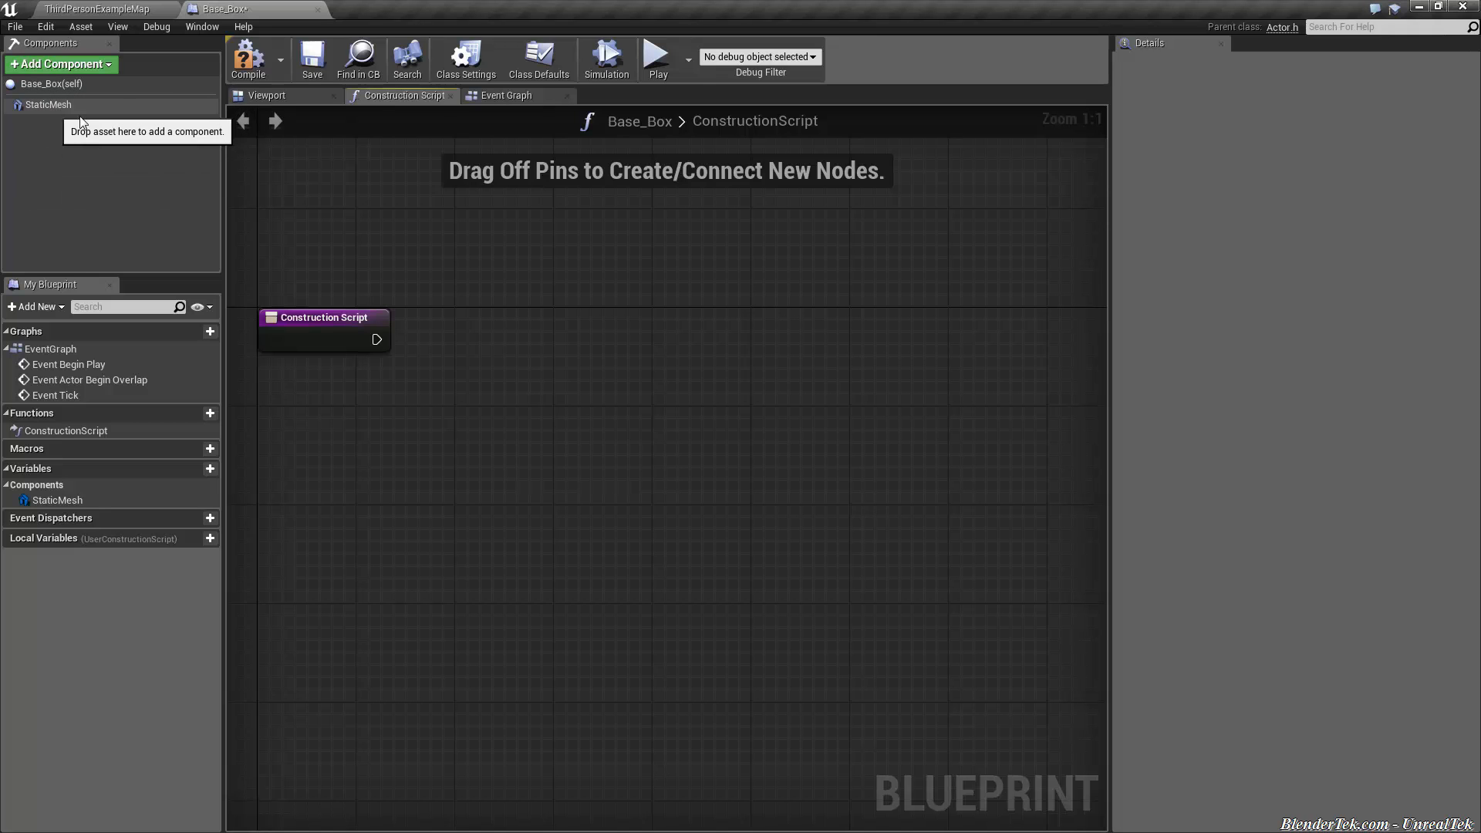
mouse_move(377, 340)
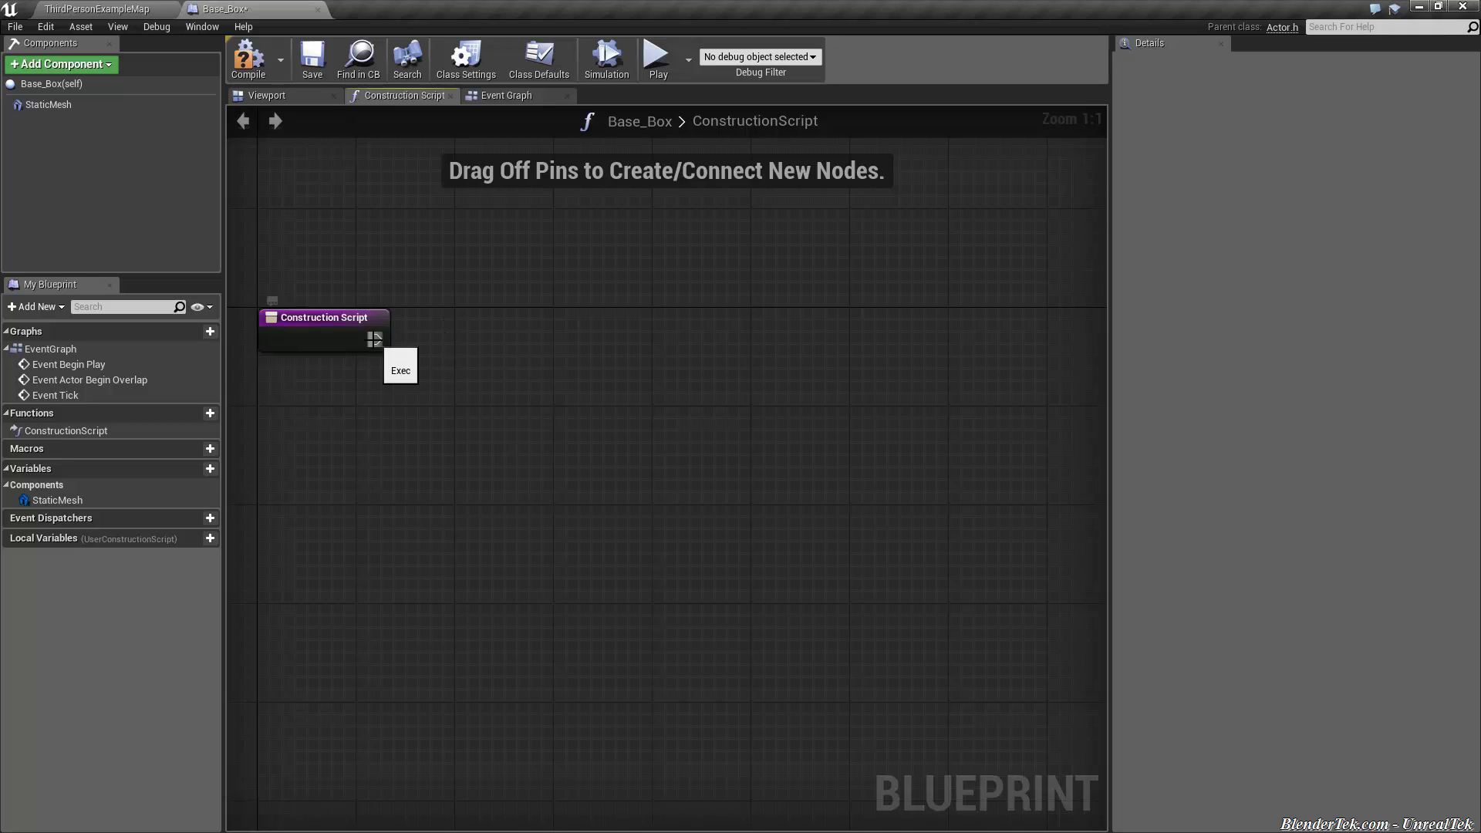
- Add a Set Static Mesh node wired from the Construction Script exec pin, with Context Sensitive off
drag(376, 340, 451, 339)
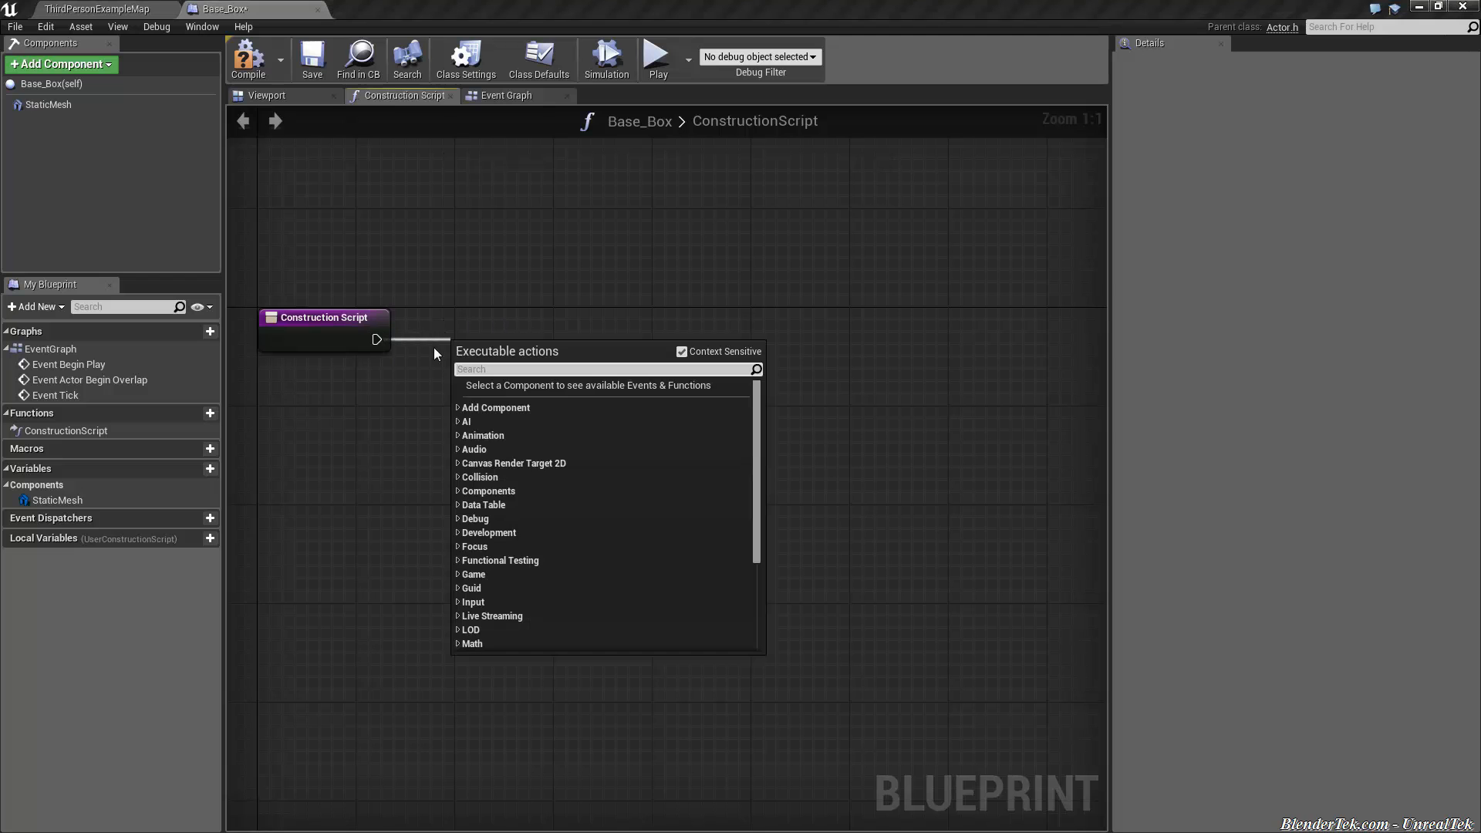
text(set static)
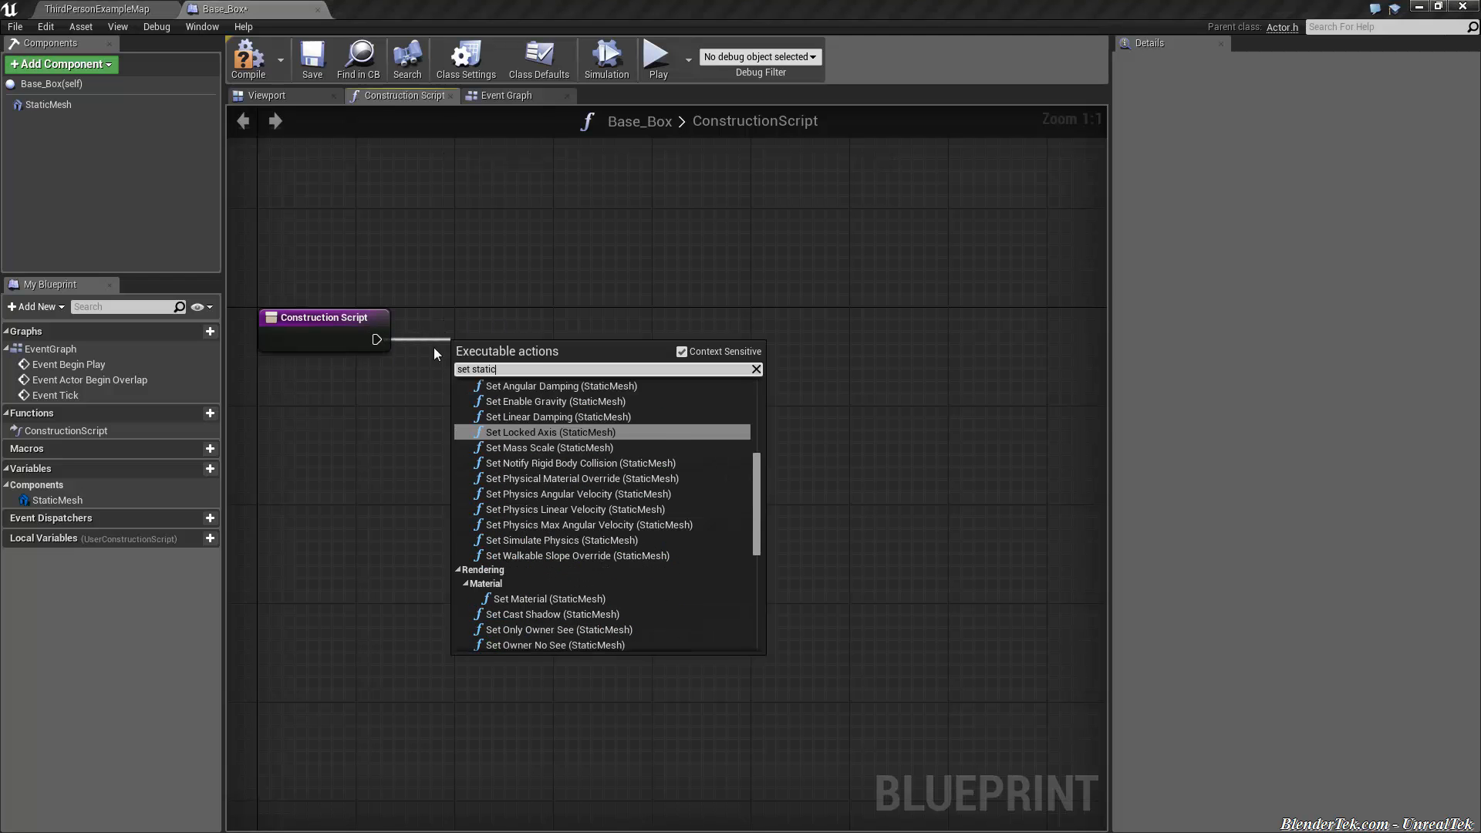
text( mesh)
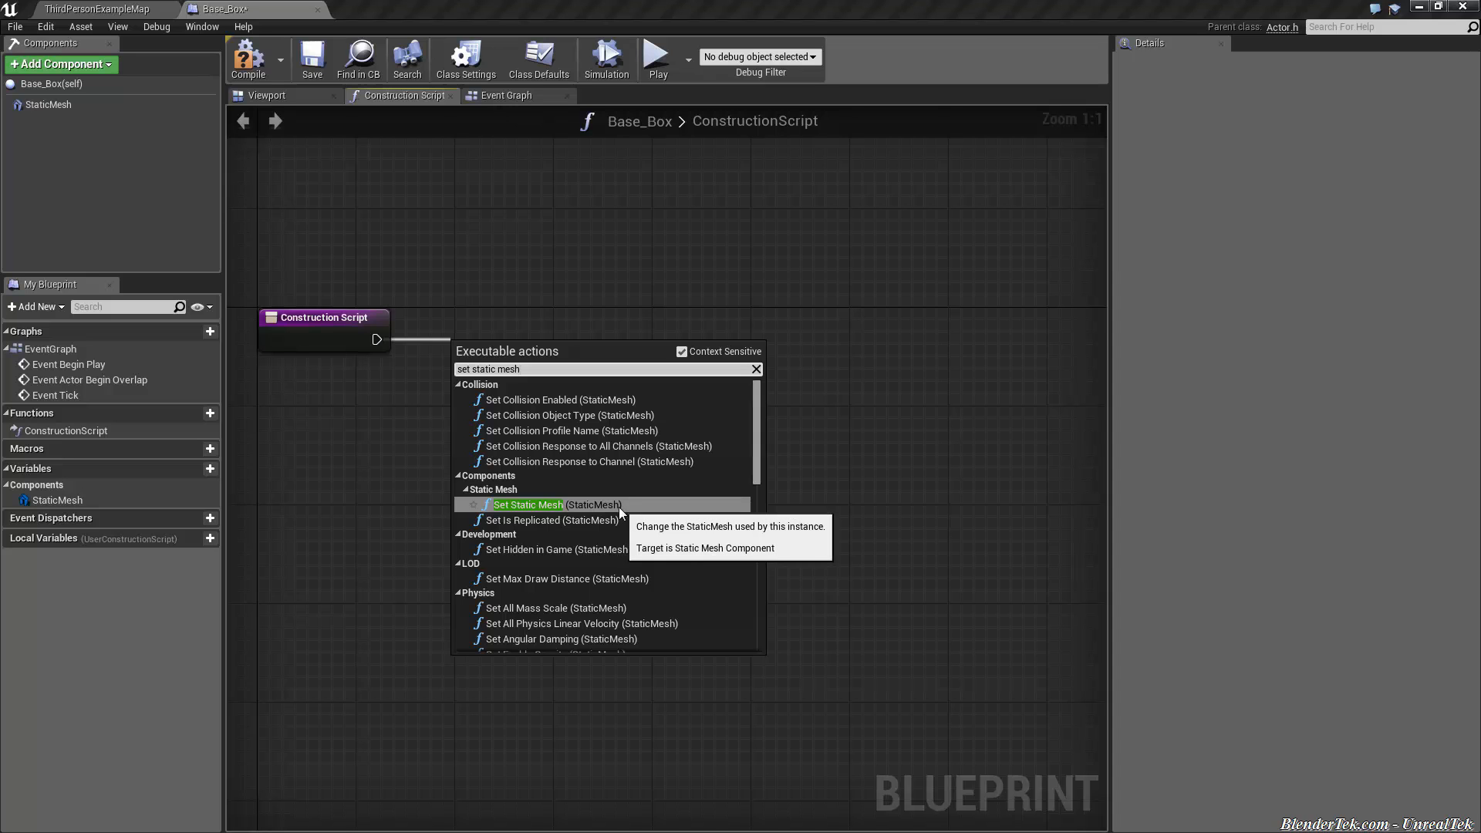
click(682, 352)
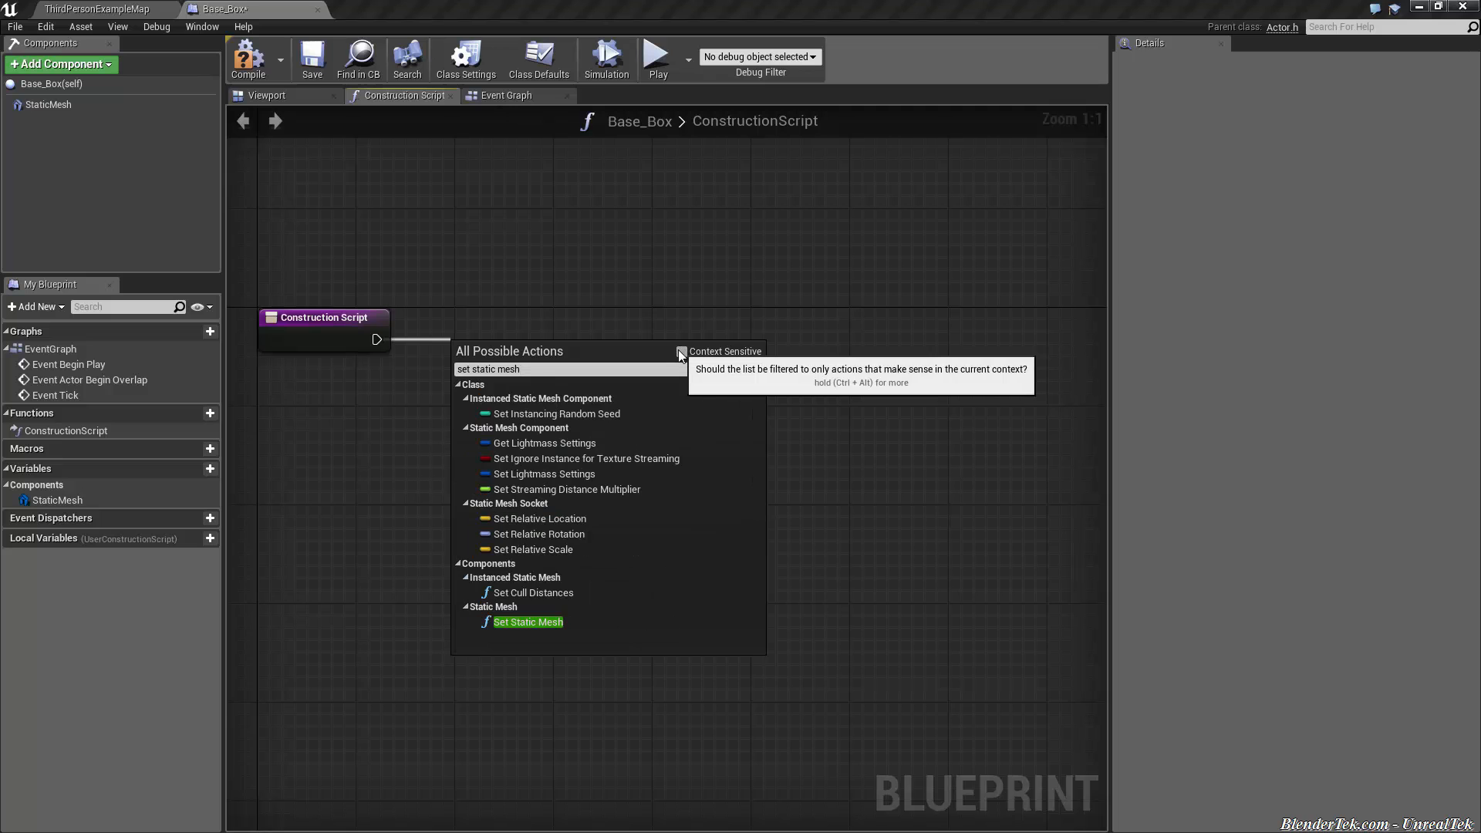
click(544, 623)
mouse_move(541, 373)
mouse_down()
mouse_move(534, 330)
mouse_move(570, 374)
mouse_up()
click(506, 667)
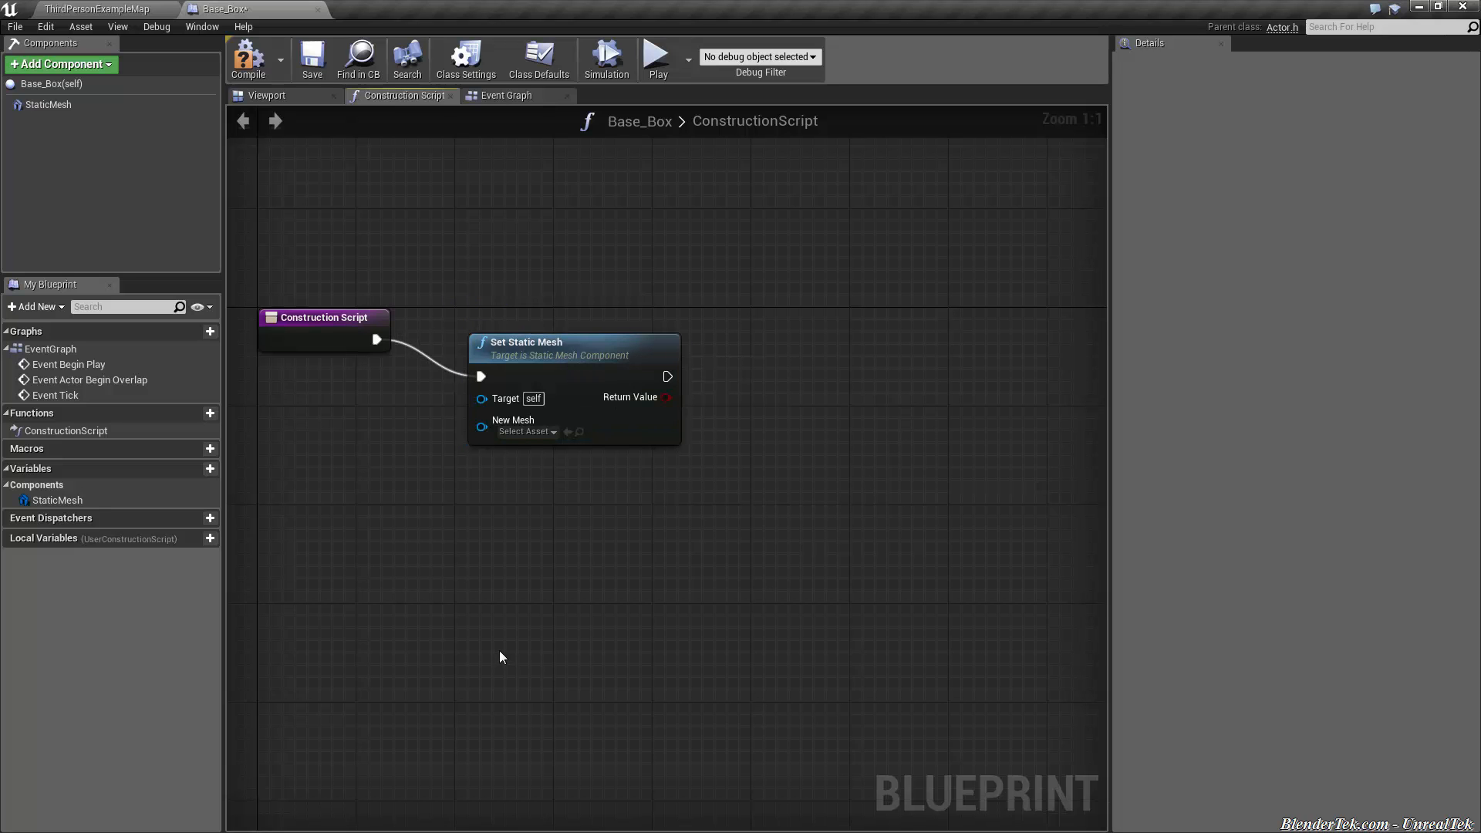
- Use the StaticMesh component from the Components list as the Set Static Mesh node's Target
click(554, 347)
click(336, 330)
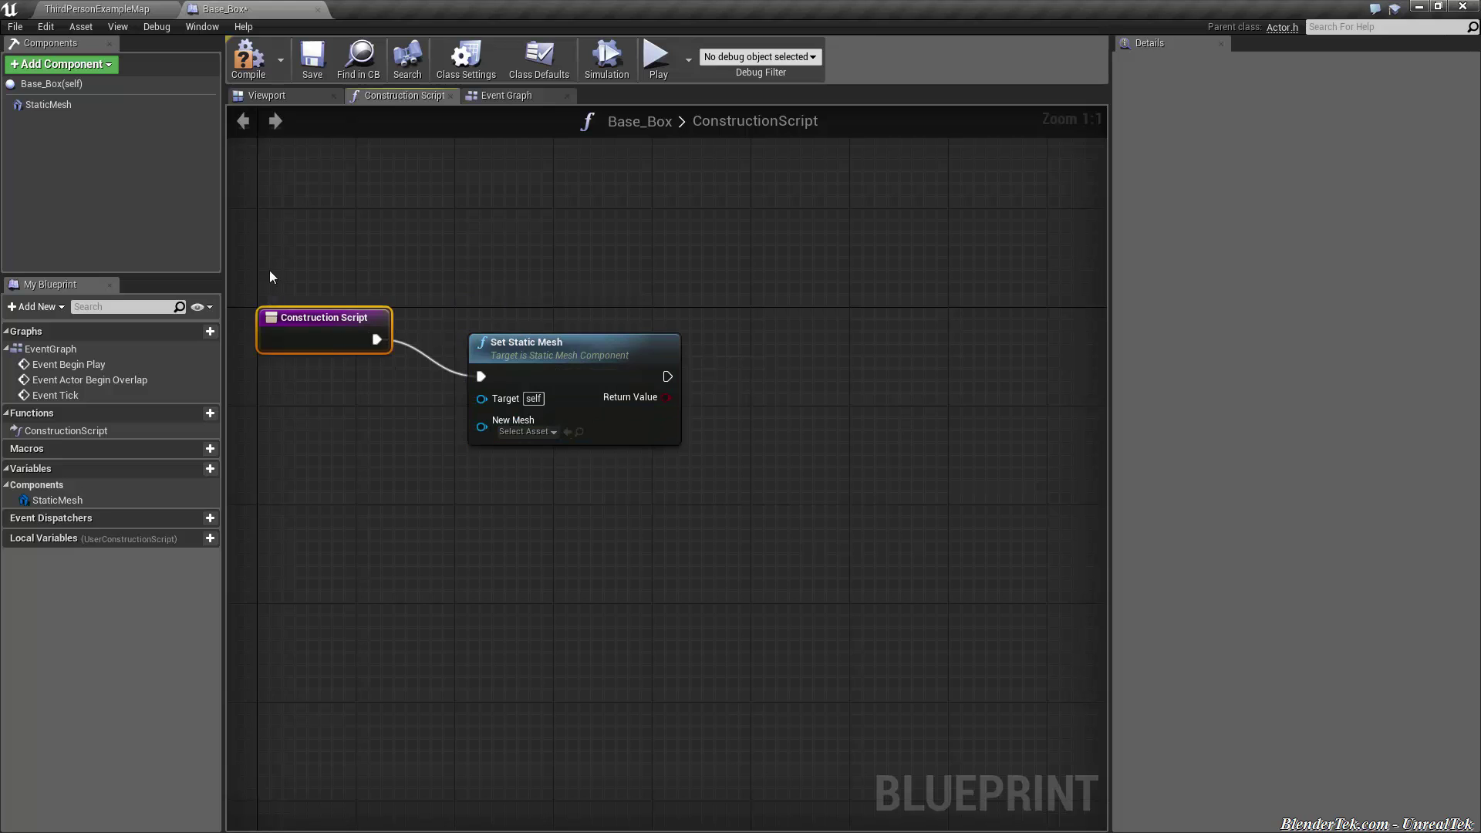
click(416, 651)
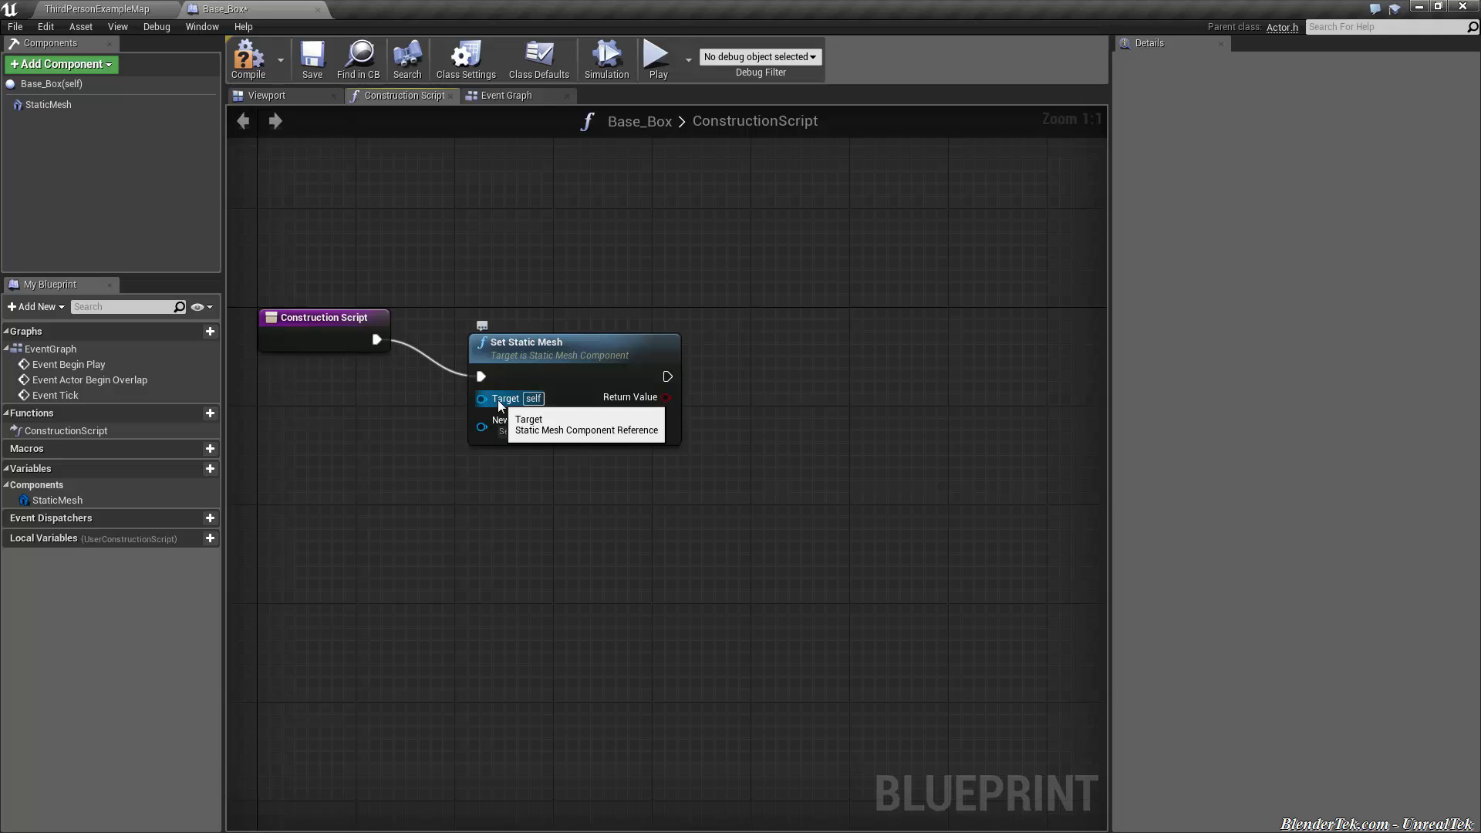
drag(48, 104, 504, 402)
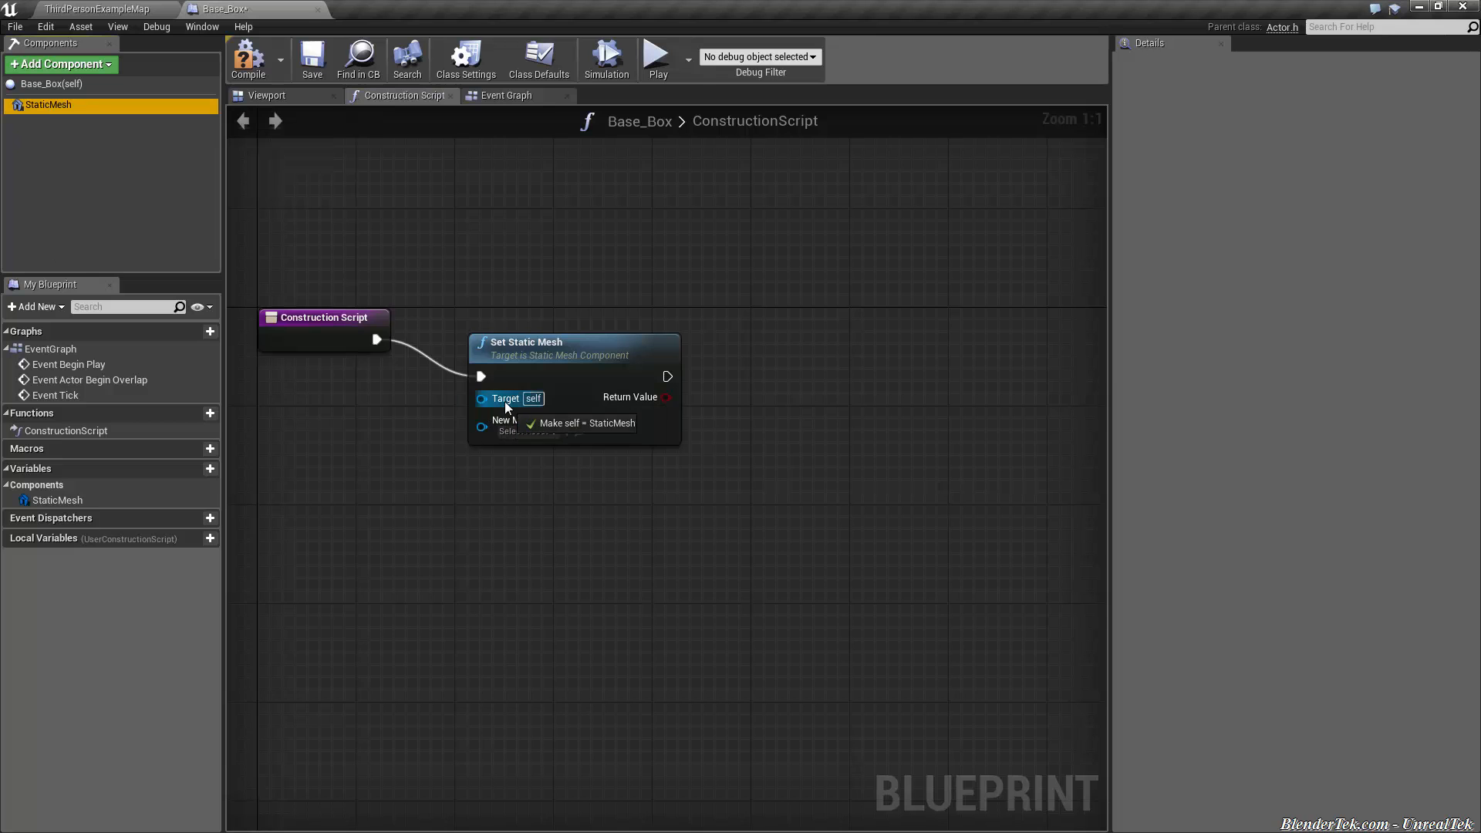
drag(505, 401, 505, 402)
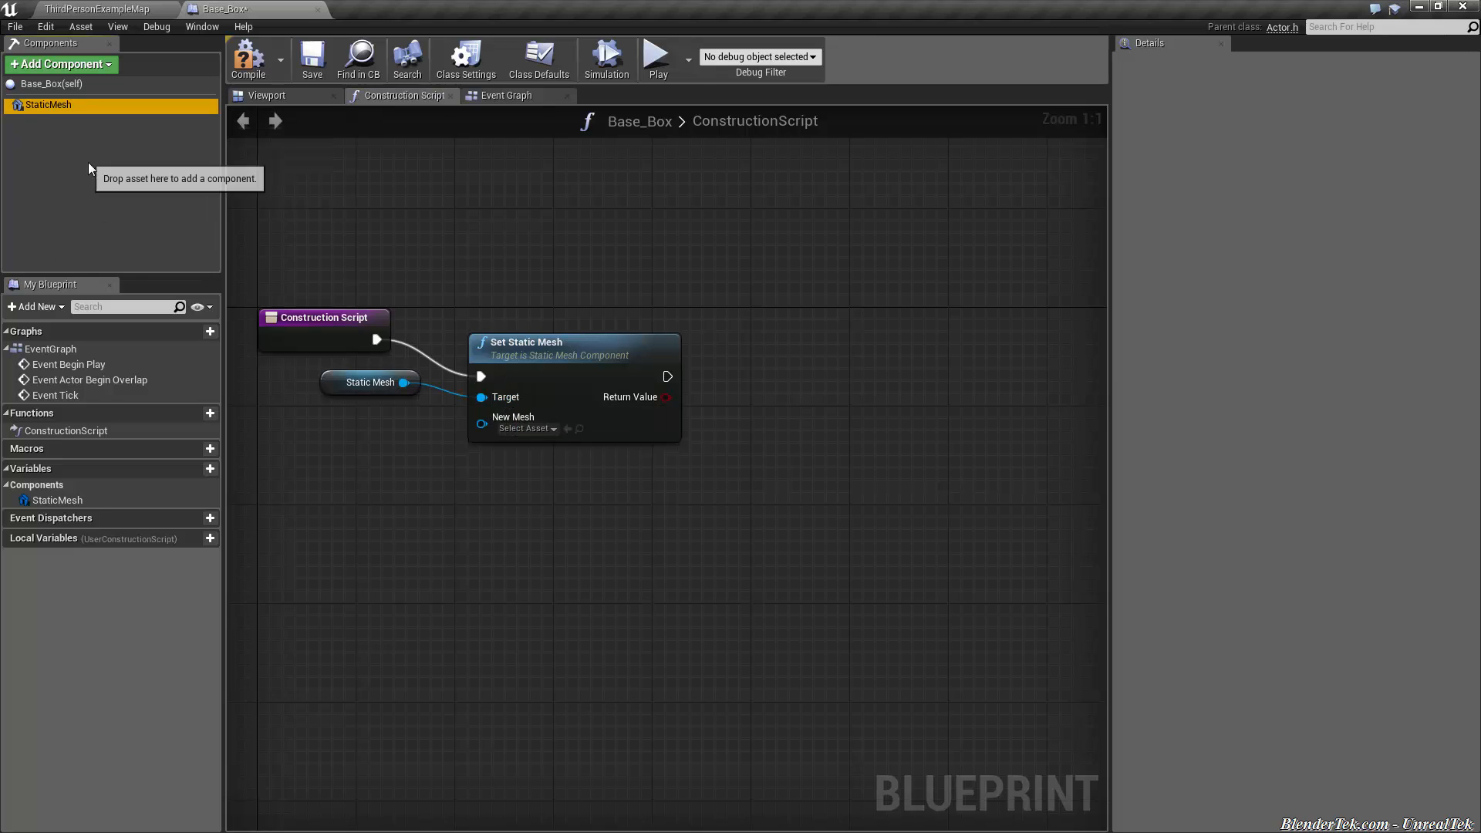
- Rename the component Box Mesh, then add Static Mesh variable BoxMeshToShow wired into New Mesh
key(F2)
text(Box MEs)
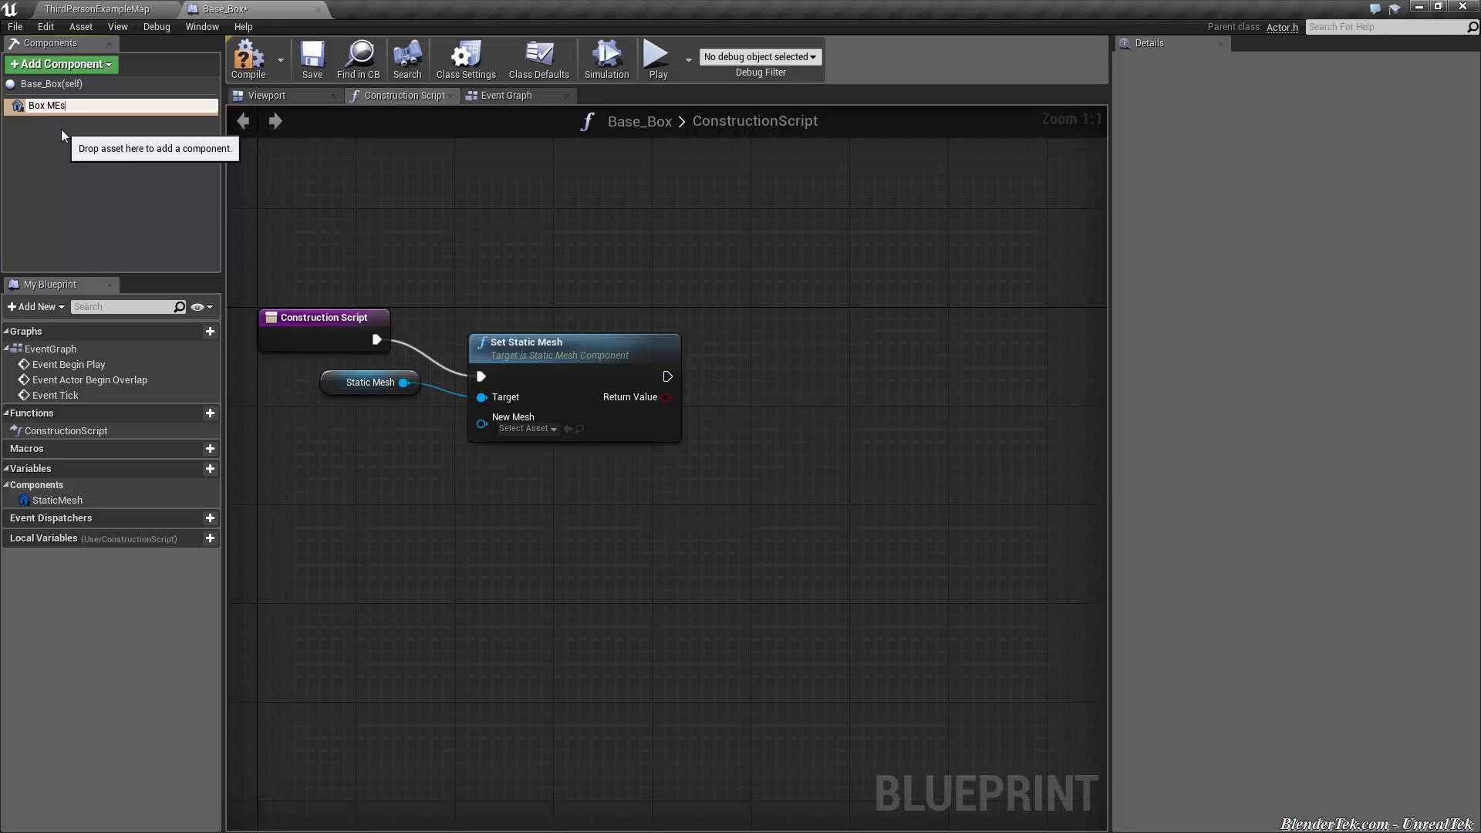
text(h)
key(Return)
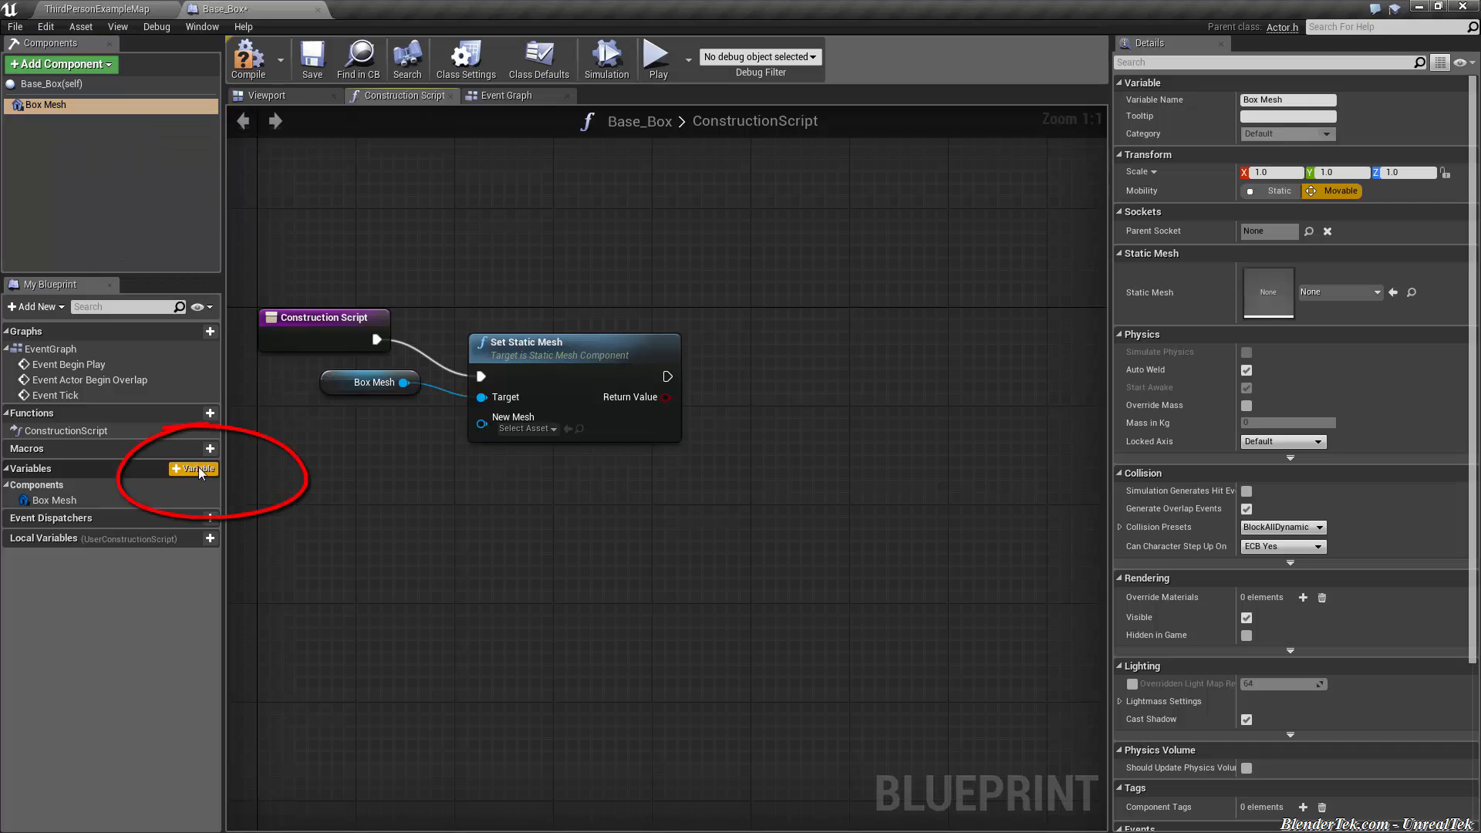
click(204, 468)
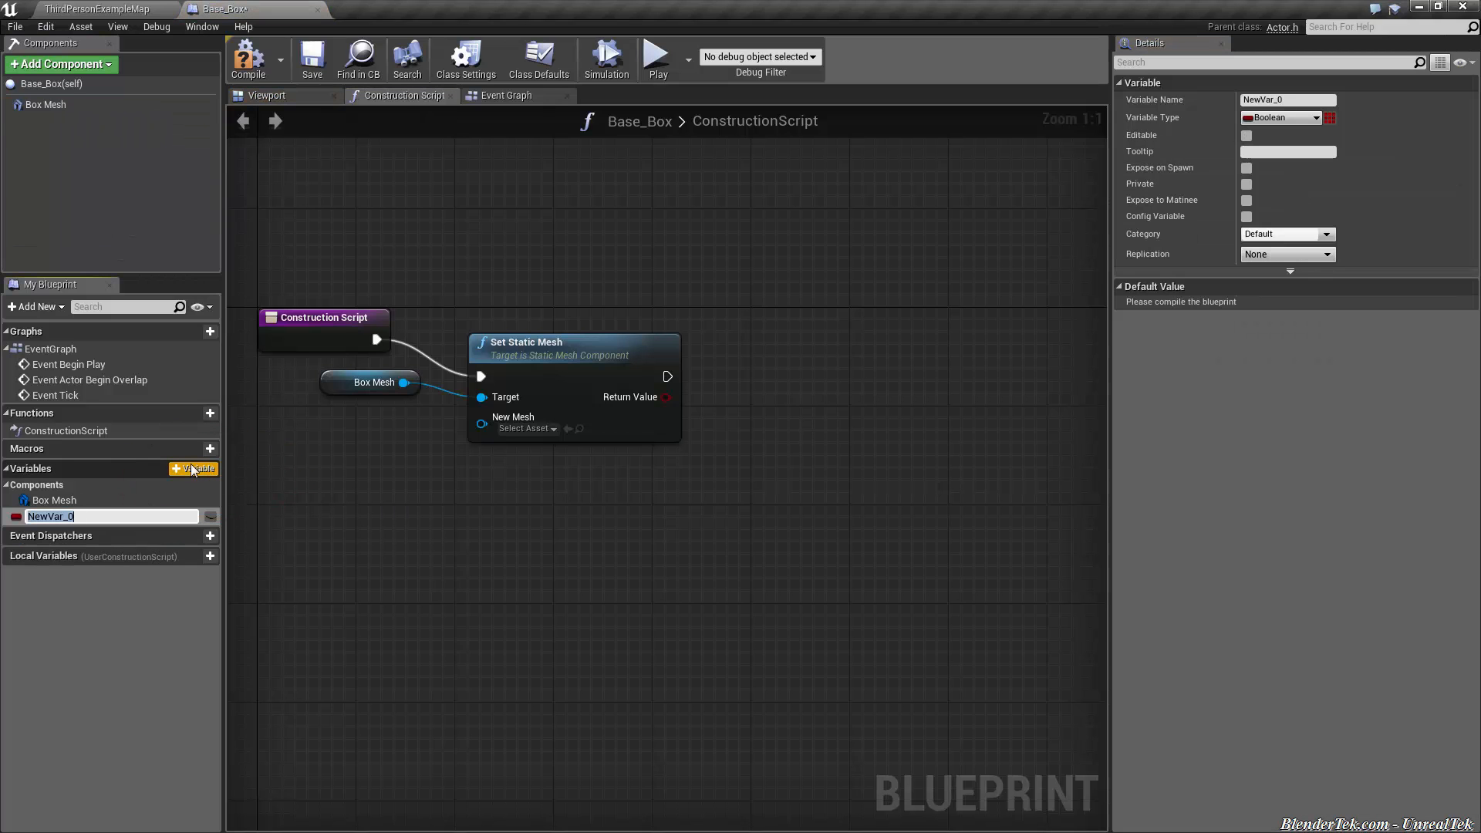
text(BoxMeshToShow)
key(Return)
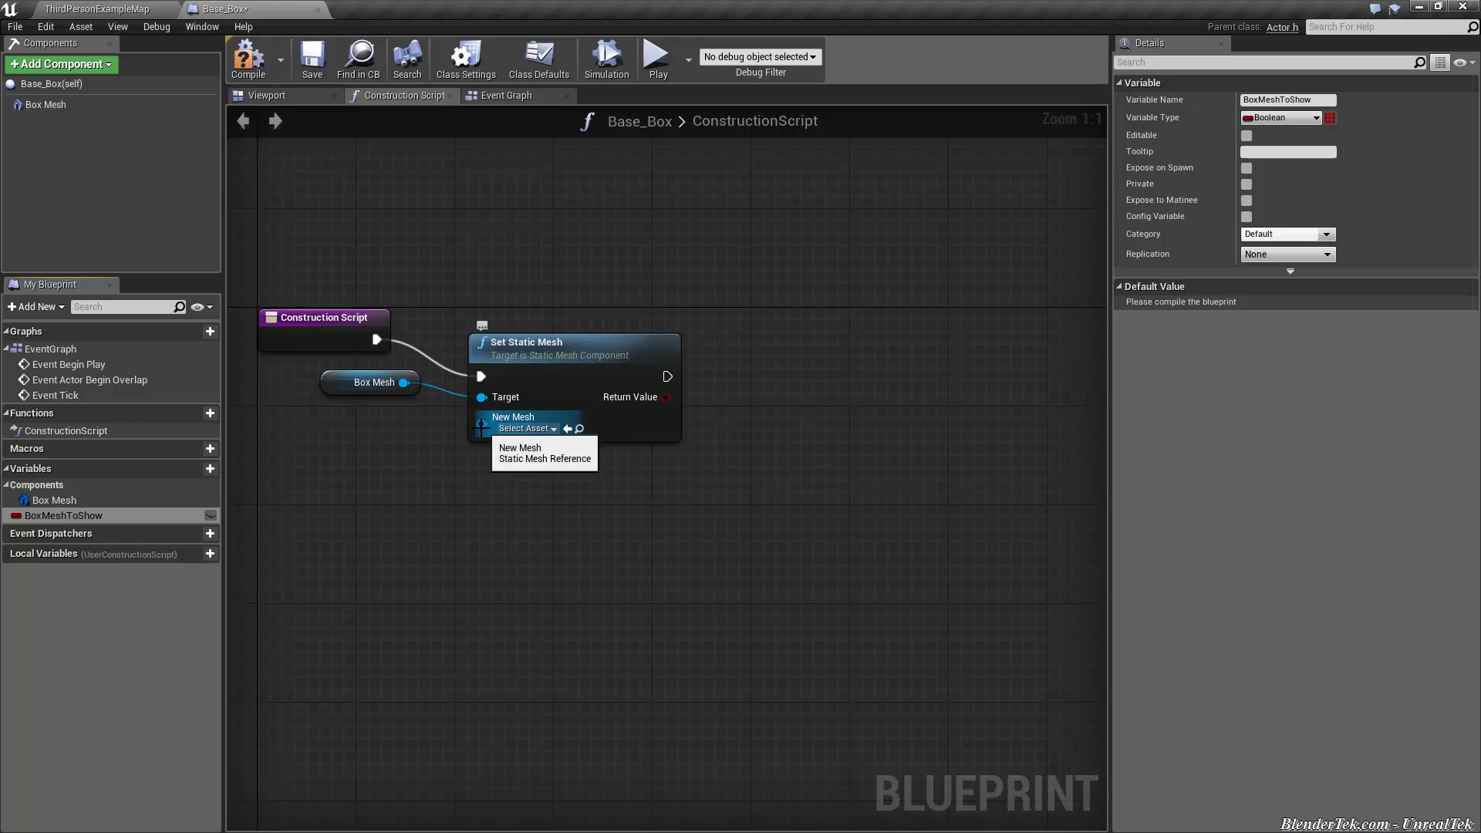
click(69, 515)
click(1295, 116)
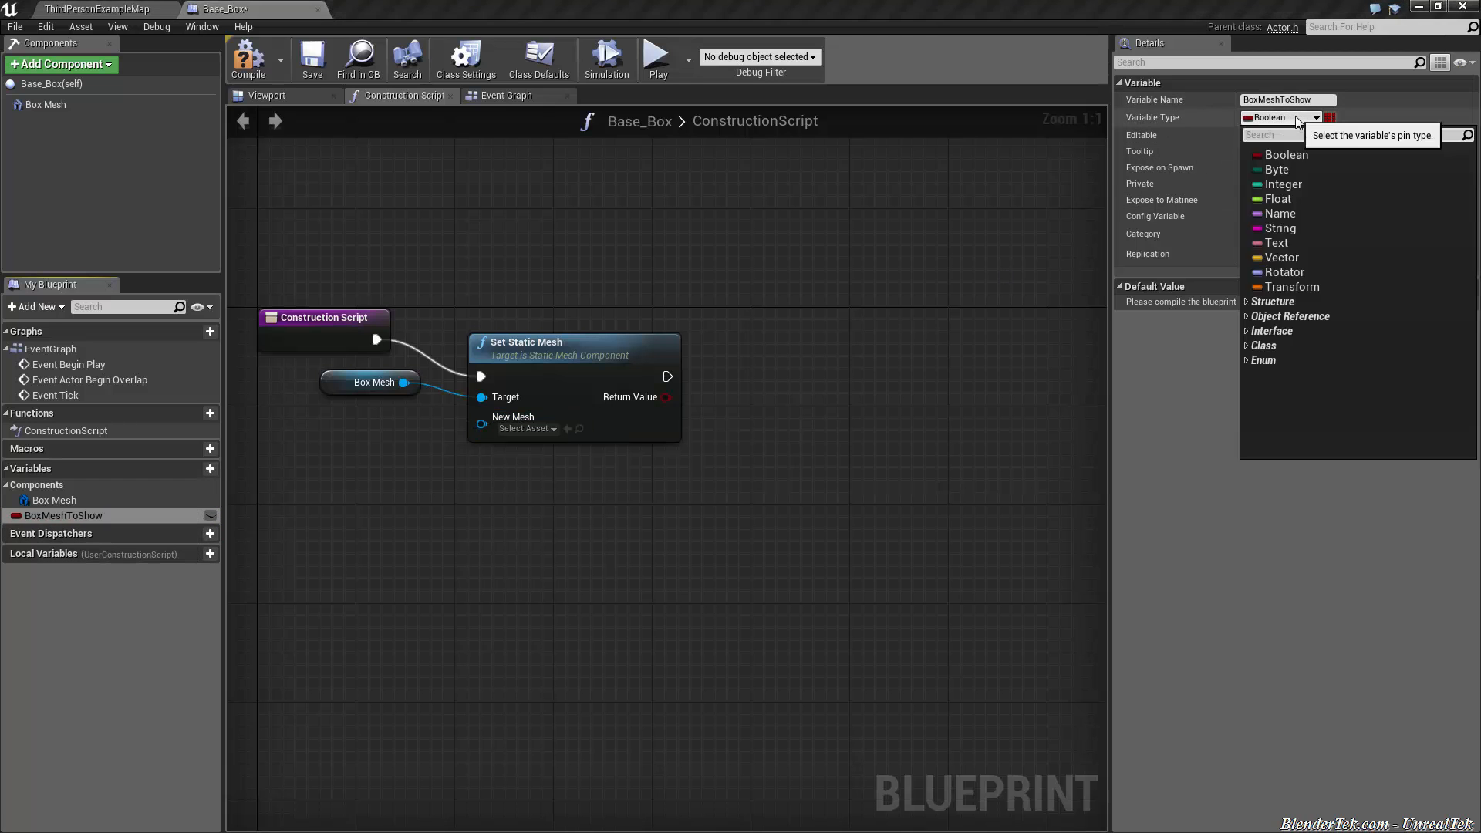
text(static mesh)
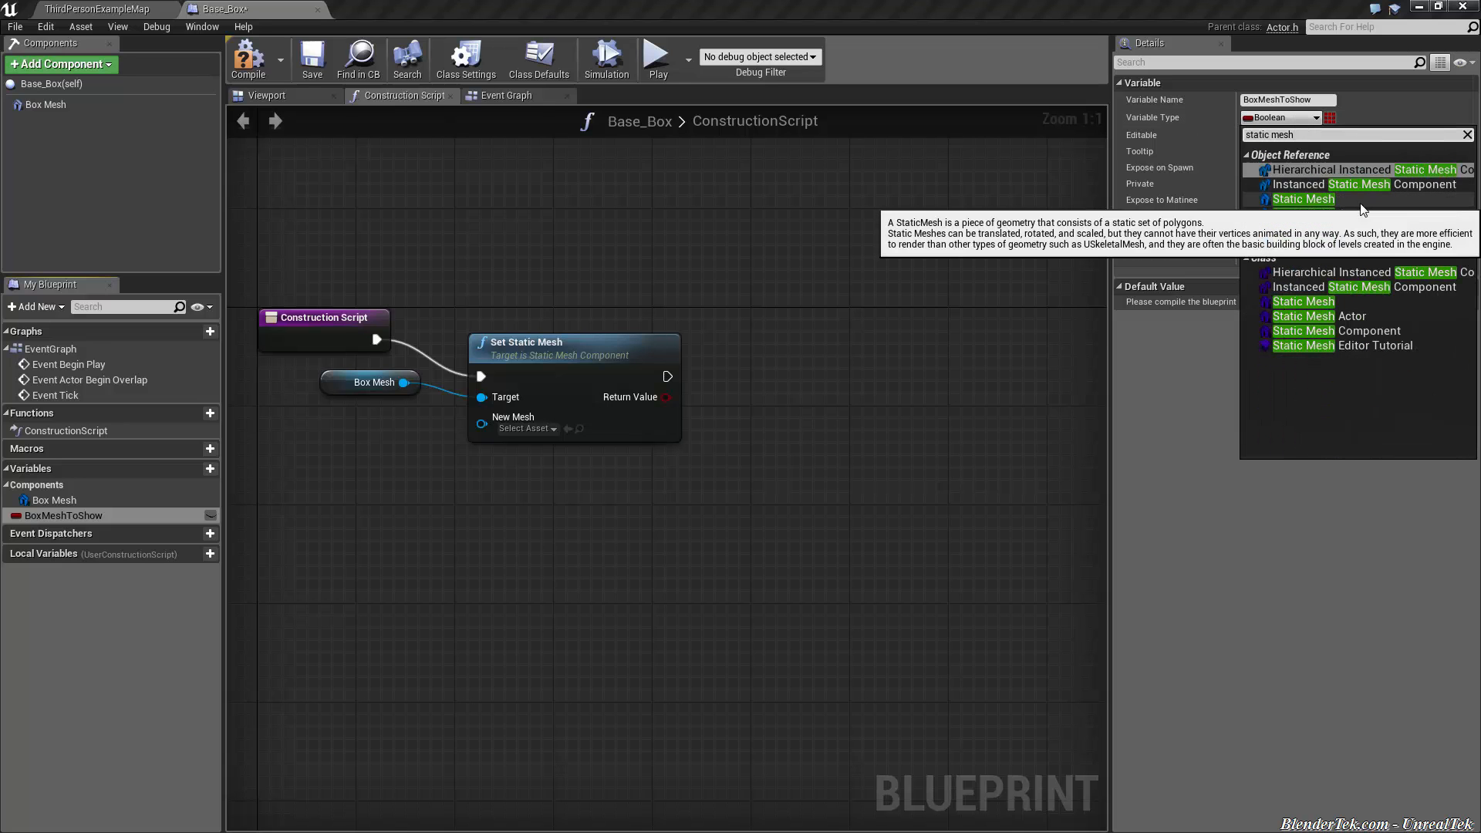
click(1303, 199)
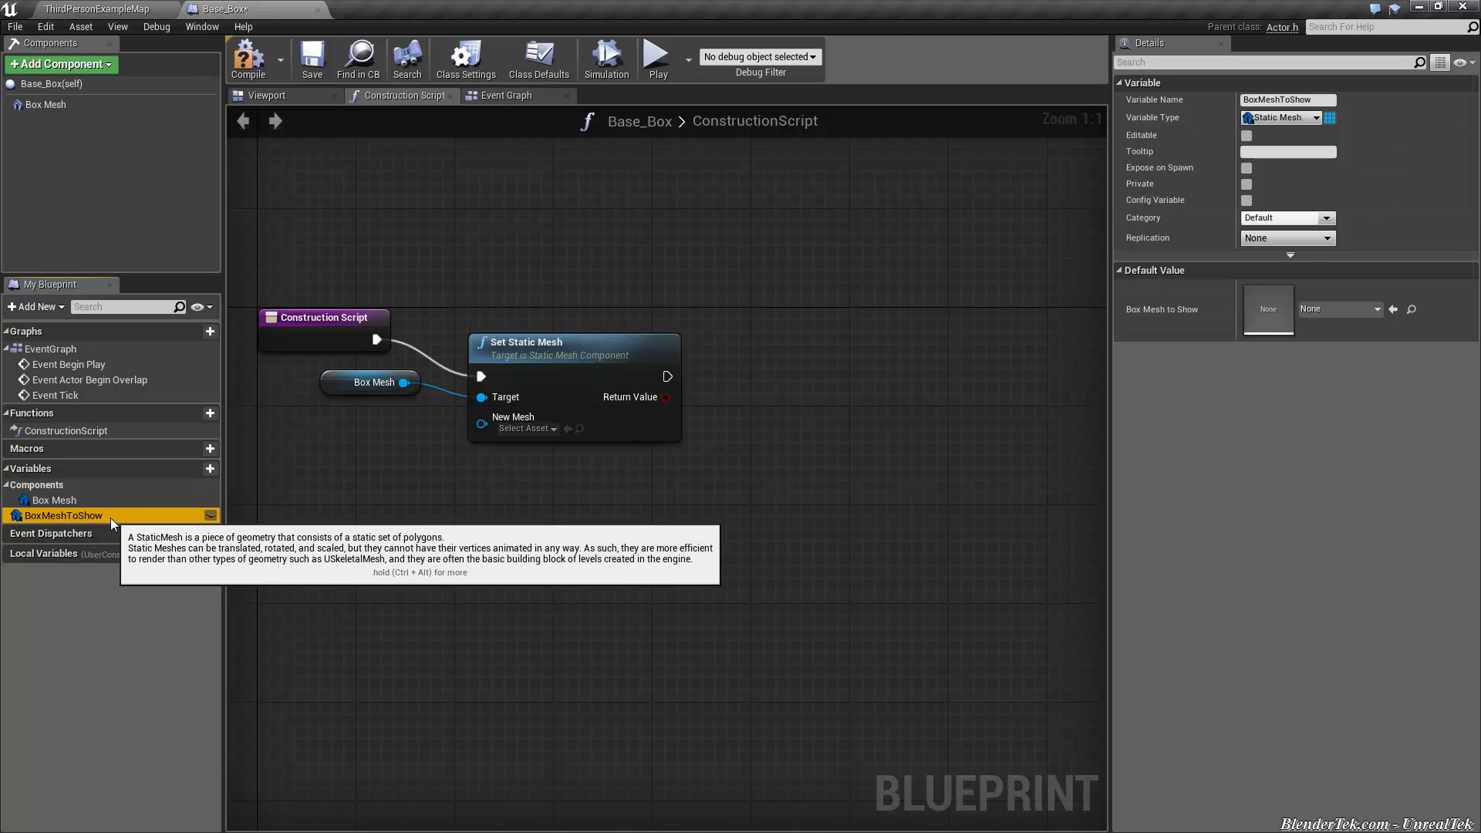
mouse_move(111, 517)
mouse_down()
mouse_move(481, 427)
mouse_move(424, 444)
mouse_up()
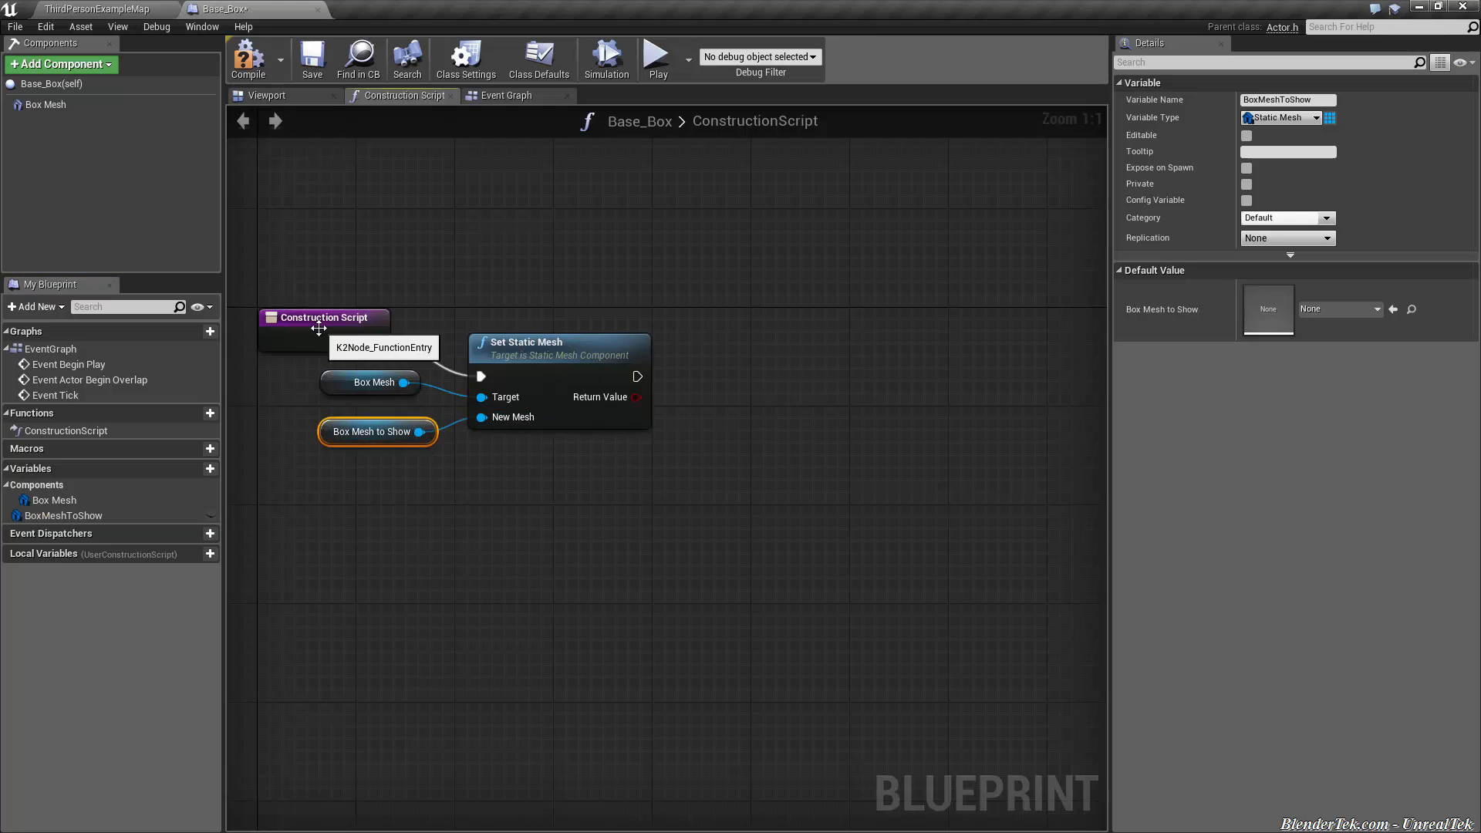
- Review the construction nodes and make the BoxMeshToShow variable editable per instance
click(530, 378)
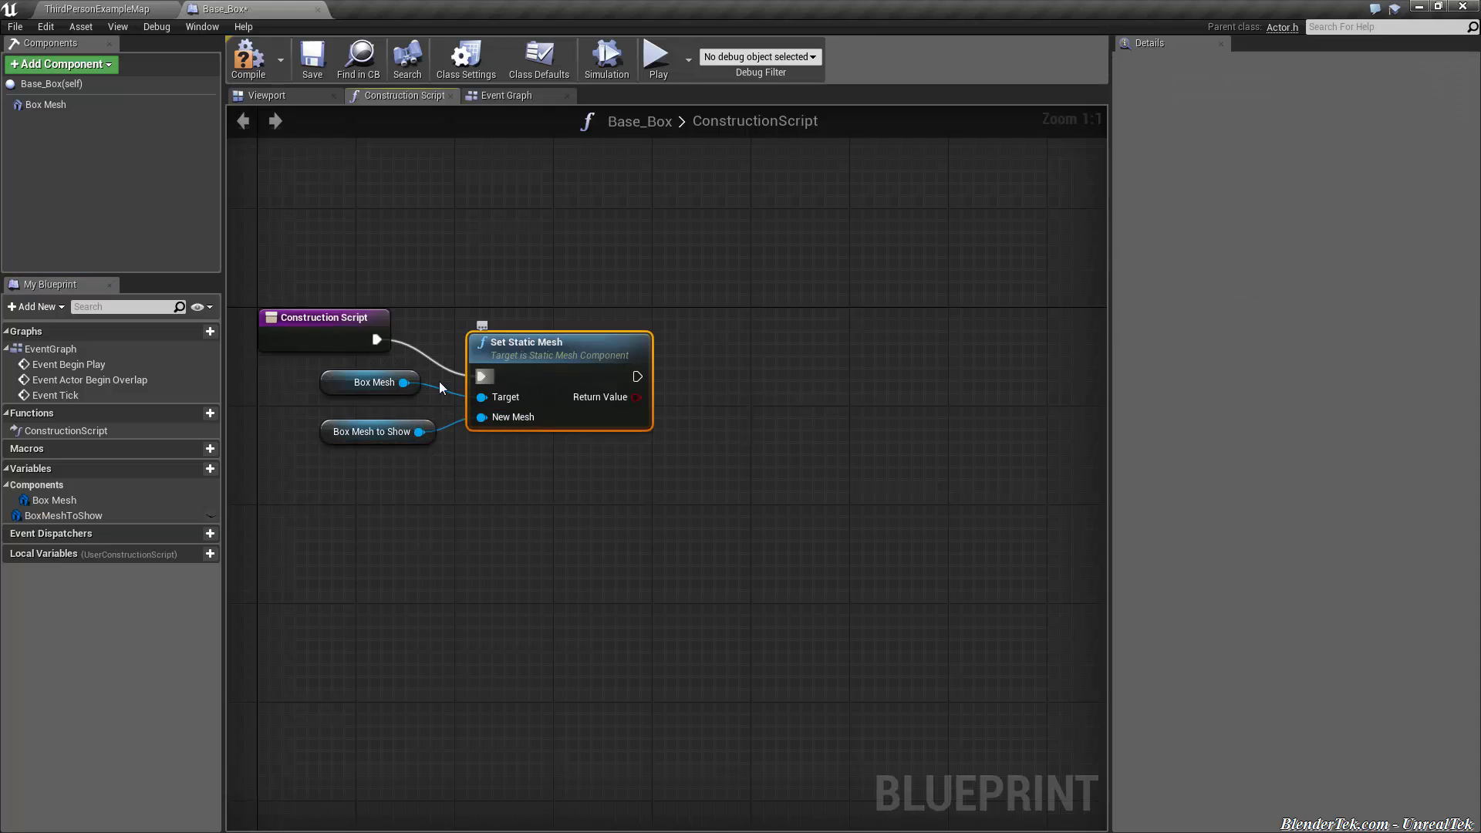
click(68, 103)
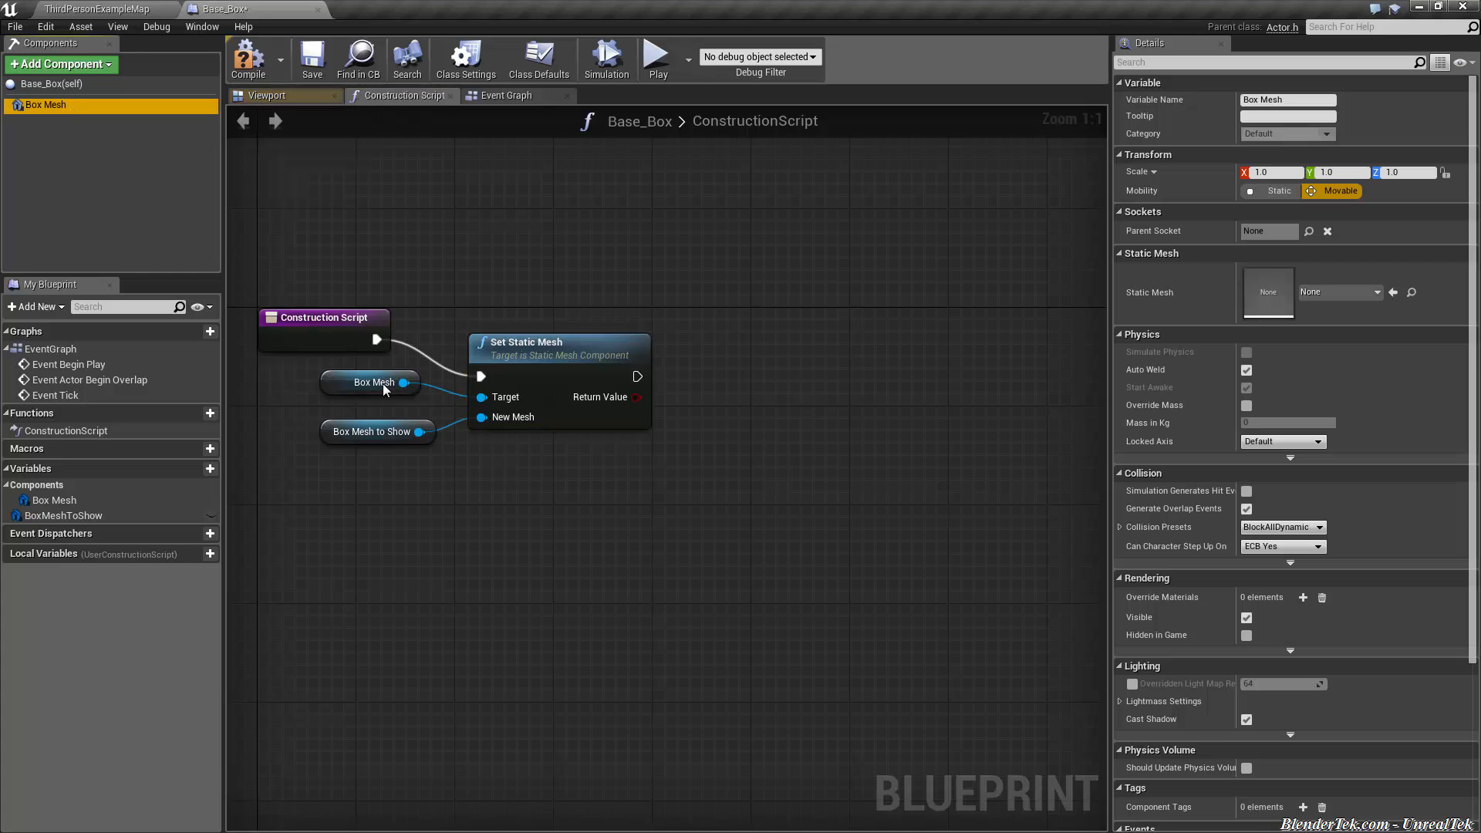
click(383, 437)
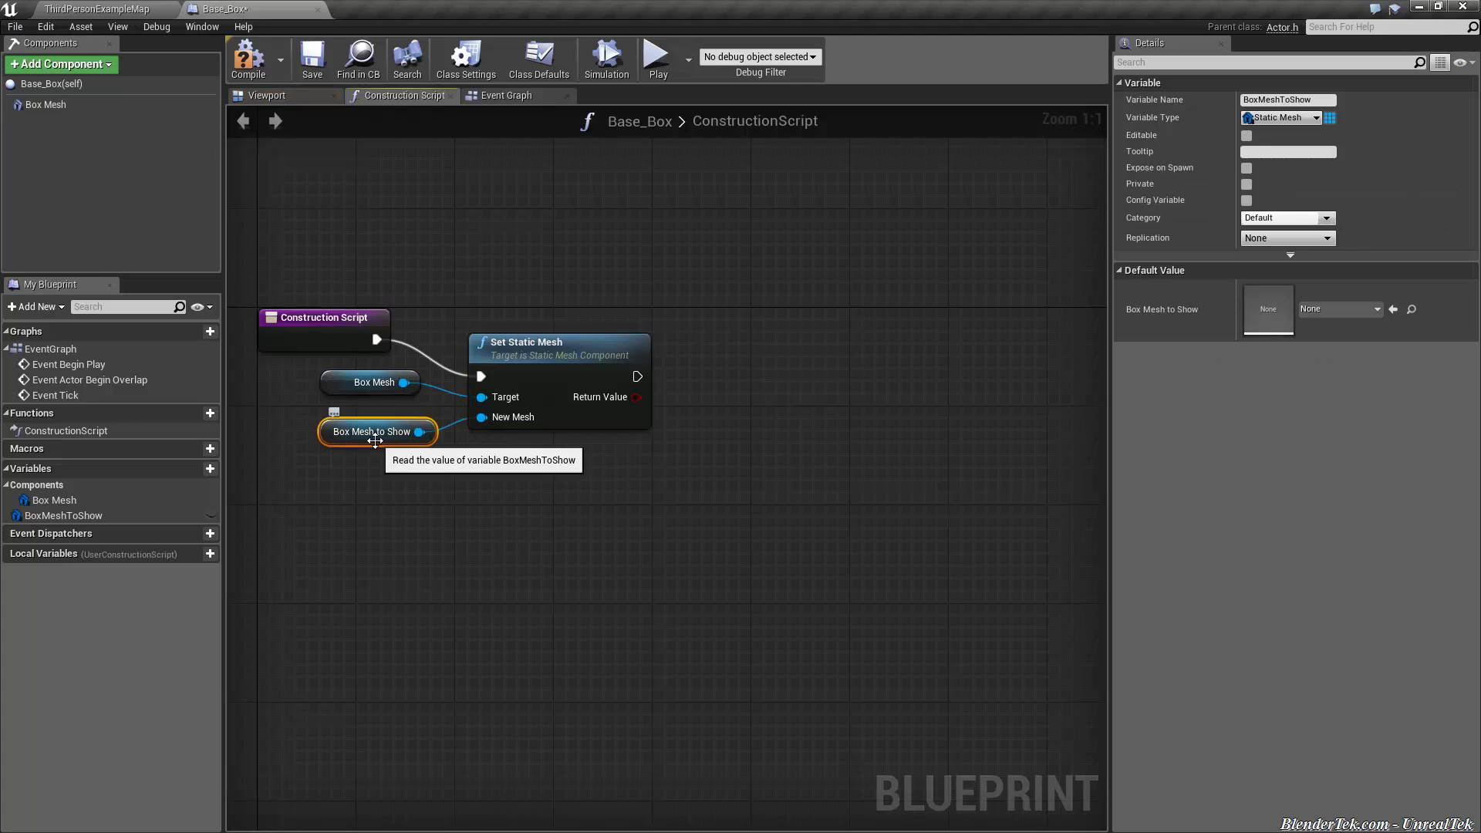
click(423, 539)
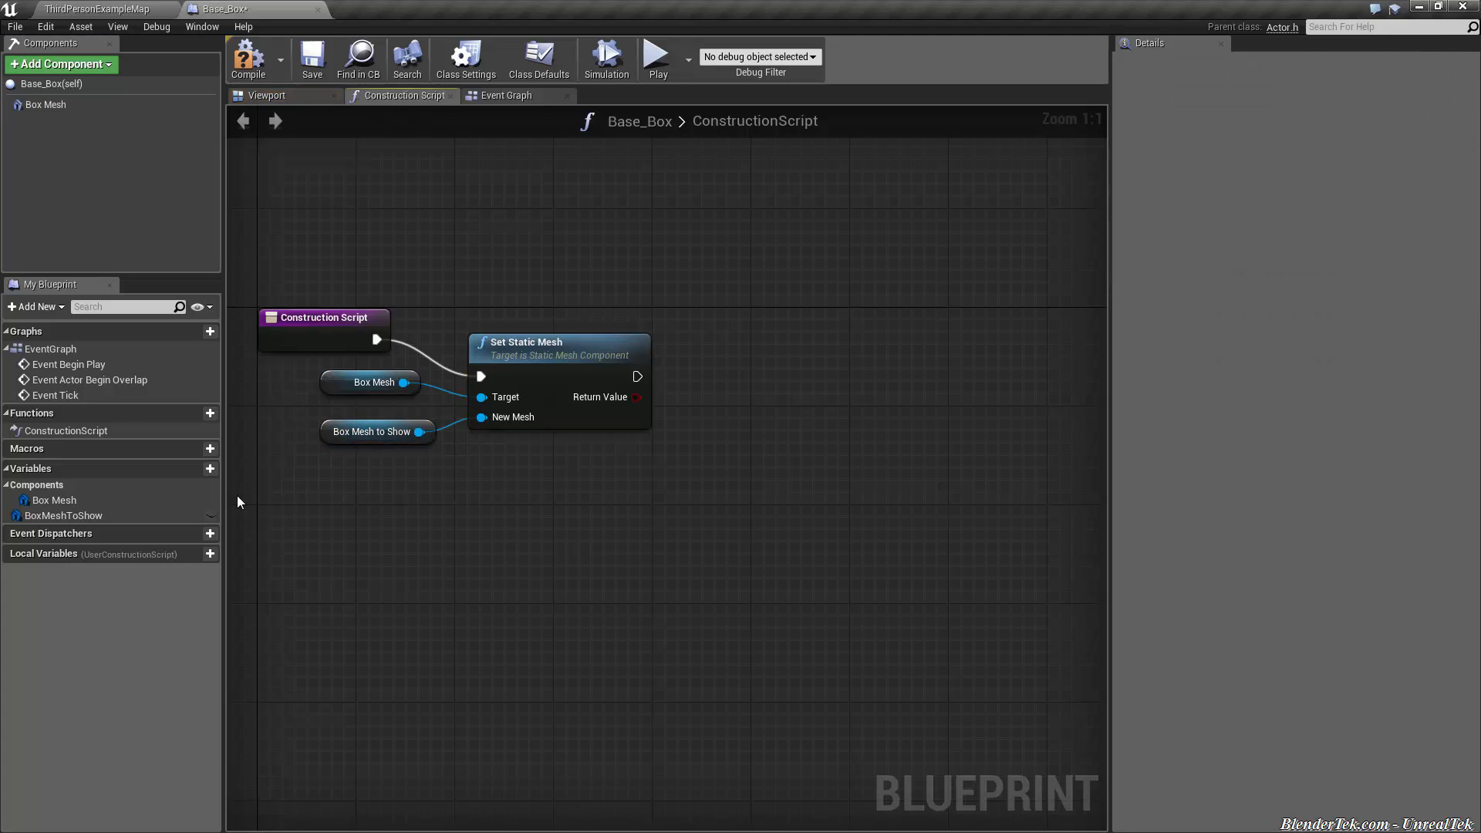
click(153, 515)
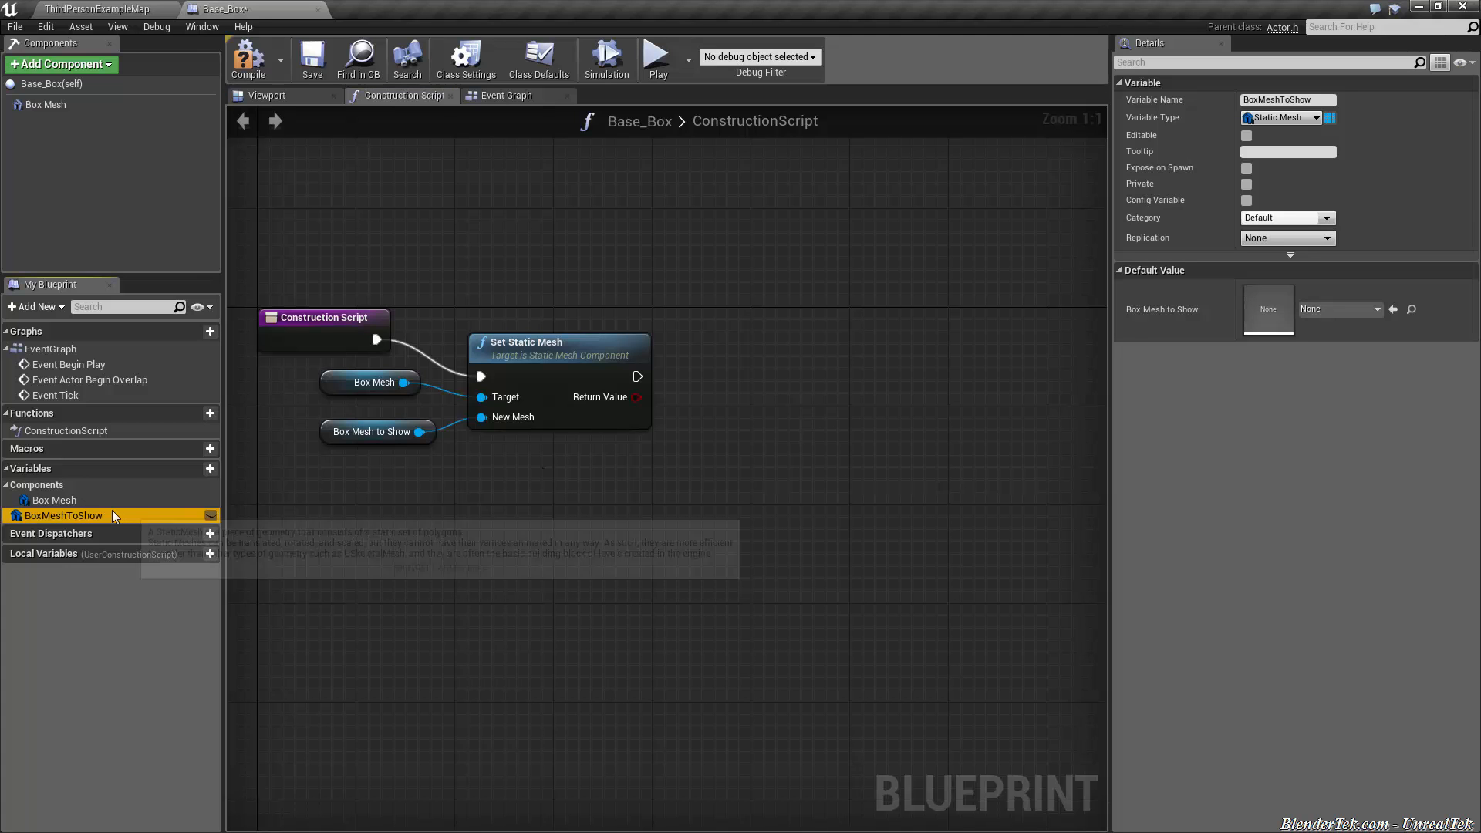
click(211, 515)
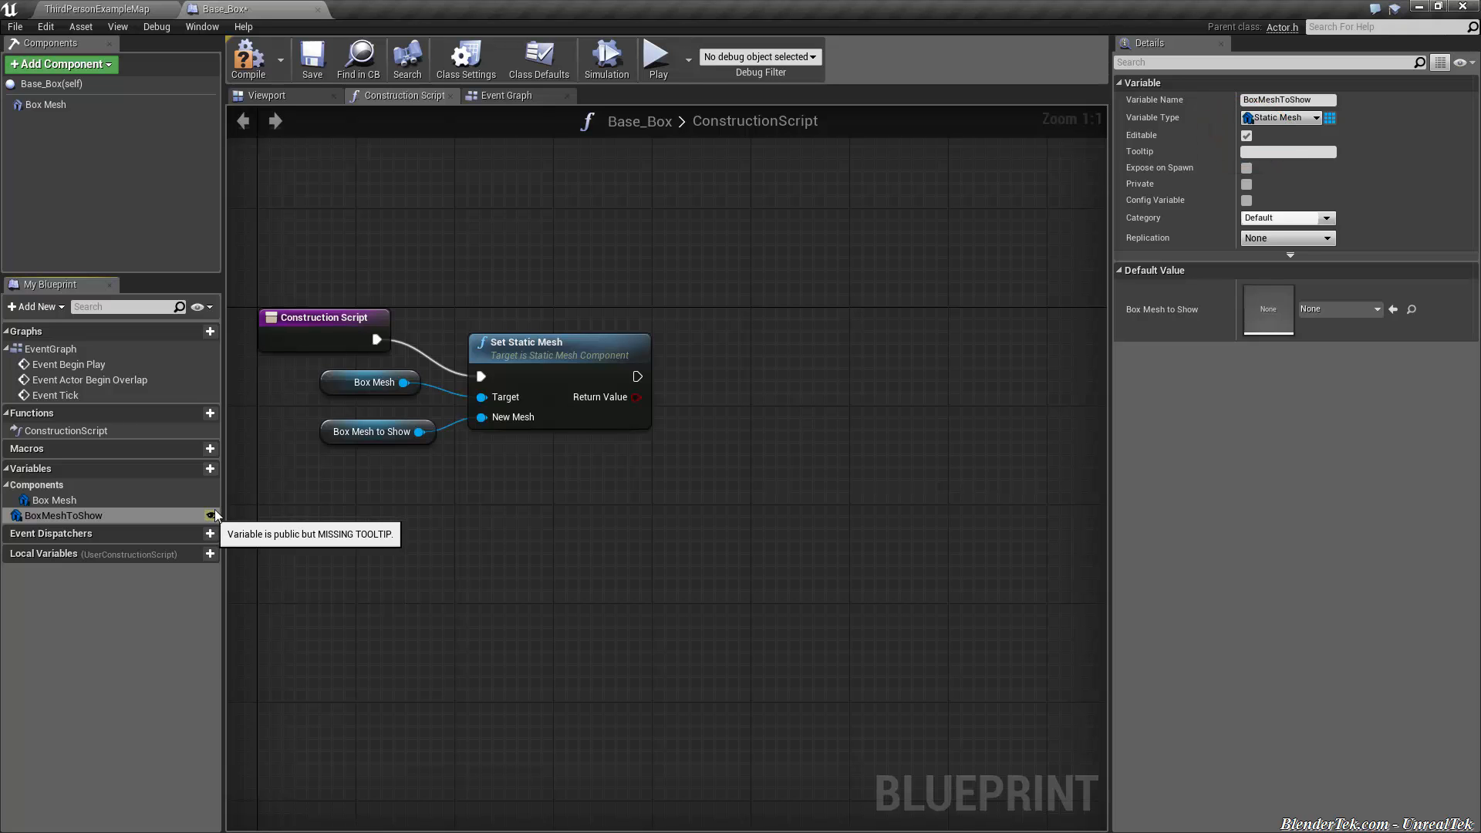
- Compile and save Base_Box, then return to the ThirdPersonExampleMap level
click(248, 58)
click(313, 61)
click(99, 9)
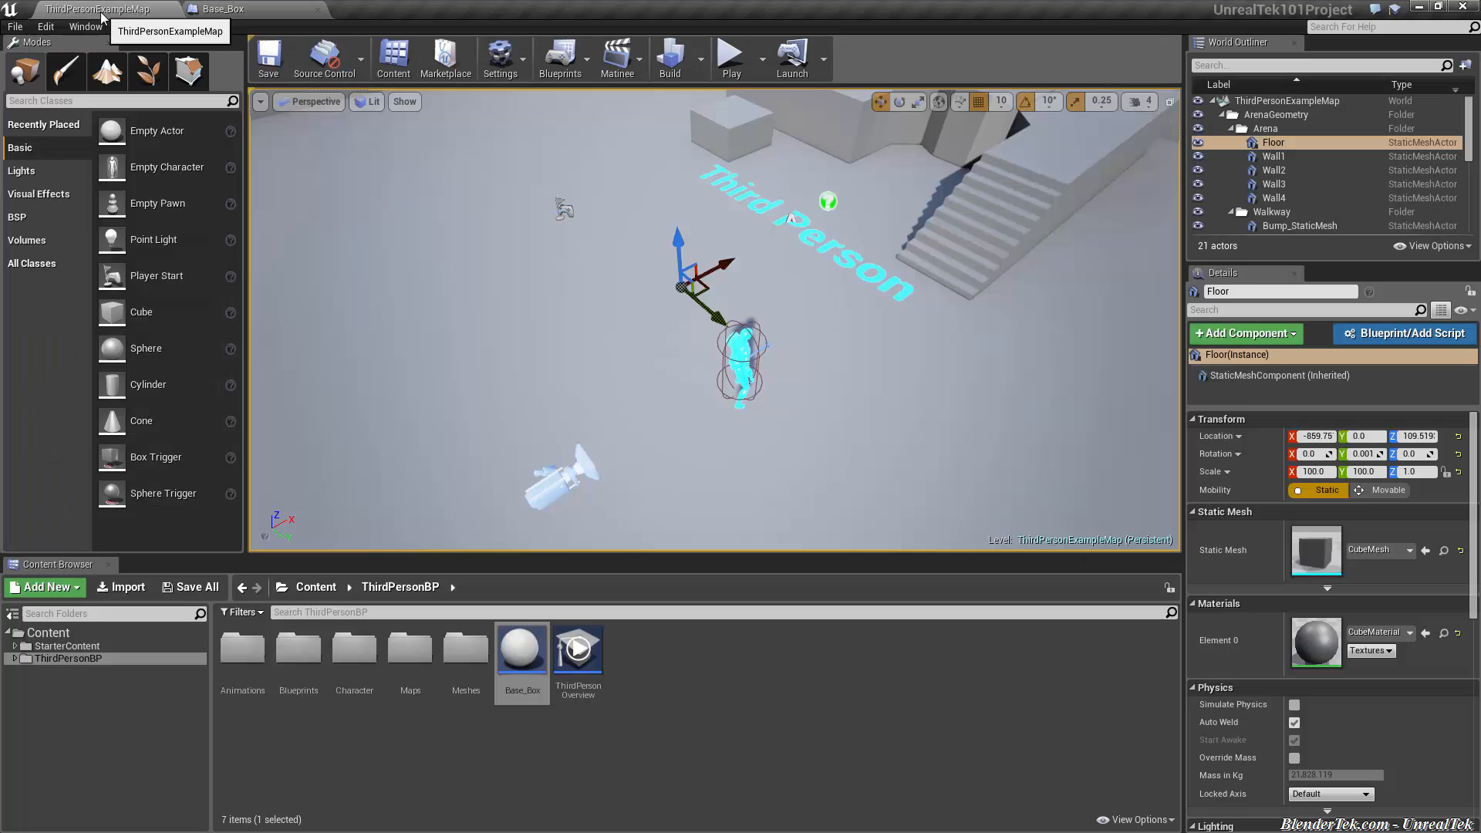
- Undo the placed Base_Box actor and begin editing BoxMeshToShow's Tooltip in the blueprint's Details
click(523, 382)
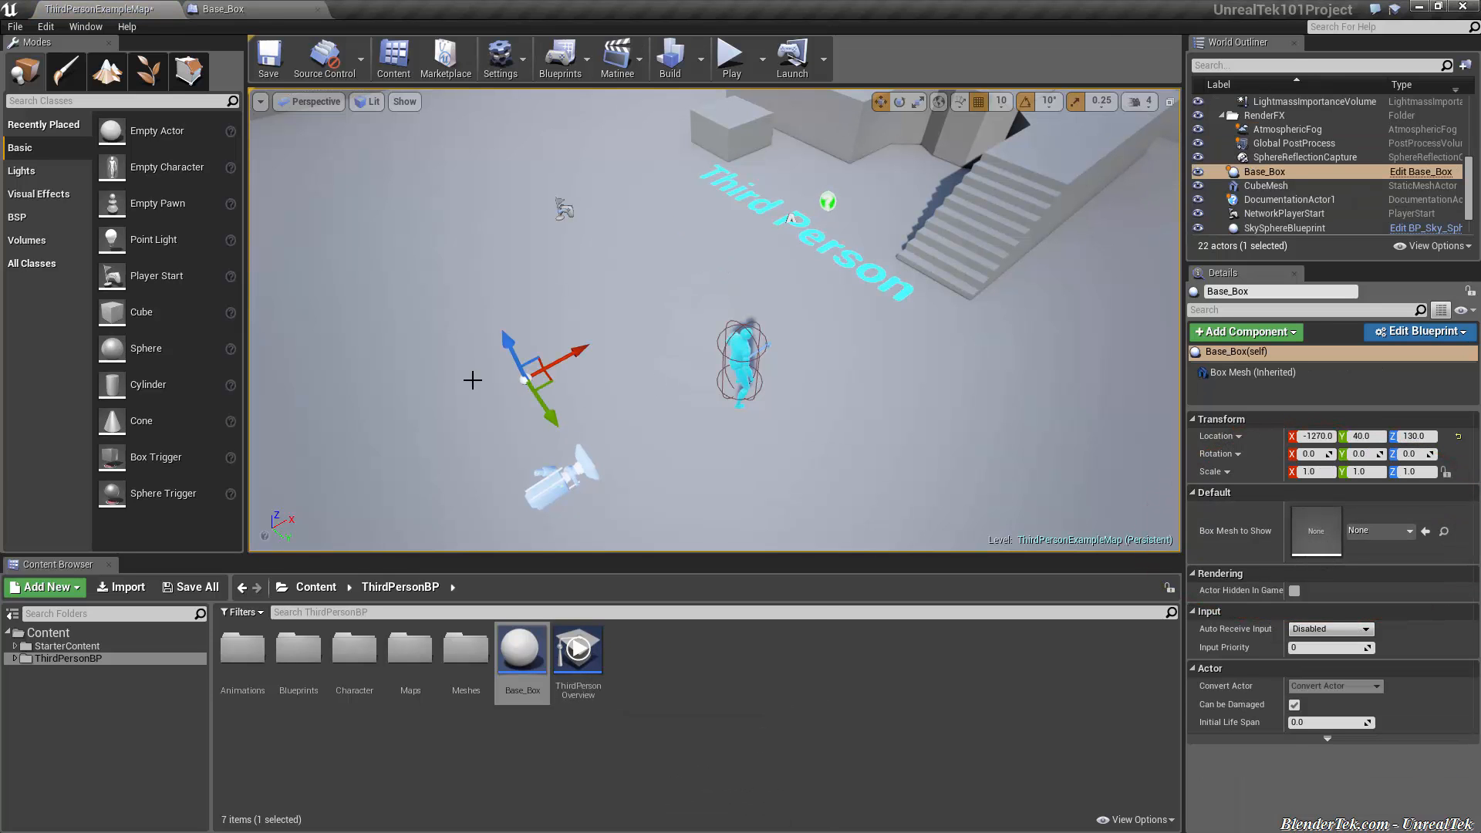
key(ctrl+z)
click(226, 10)
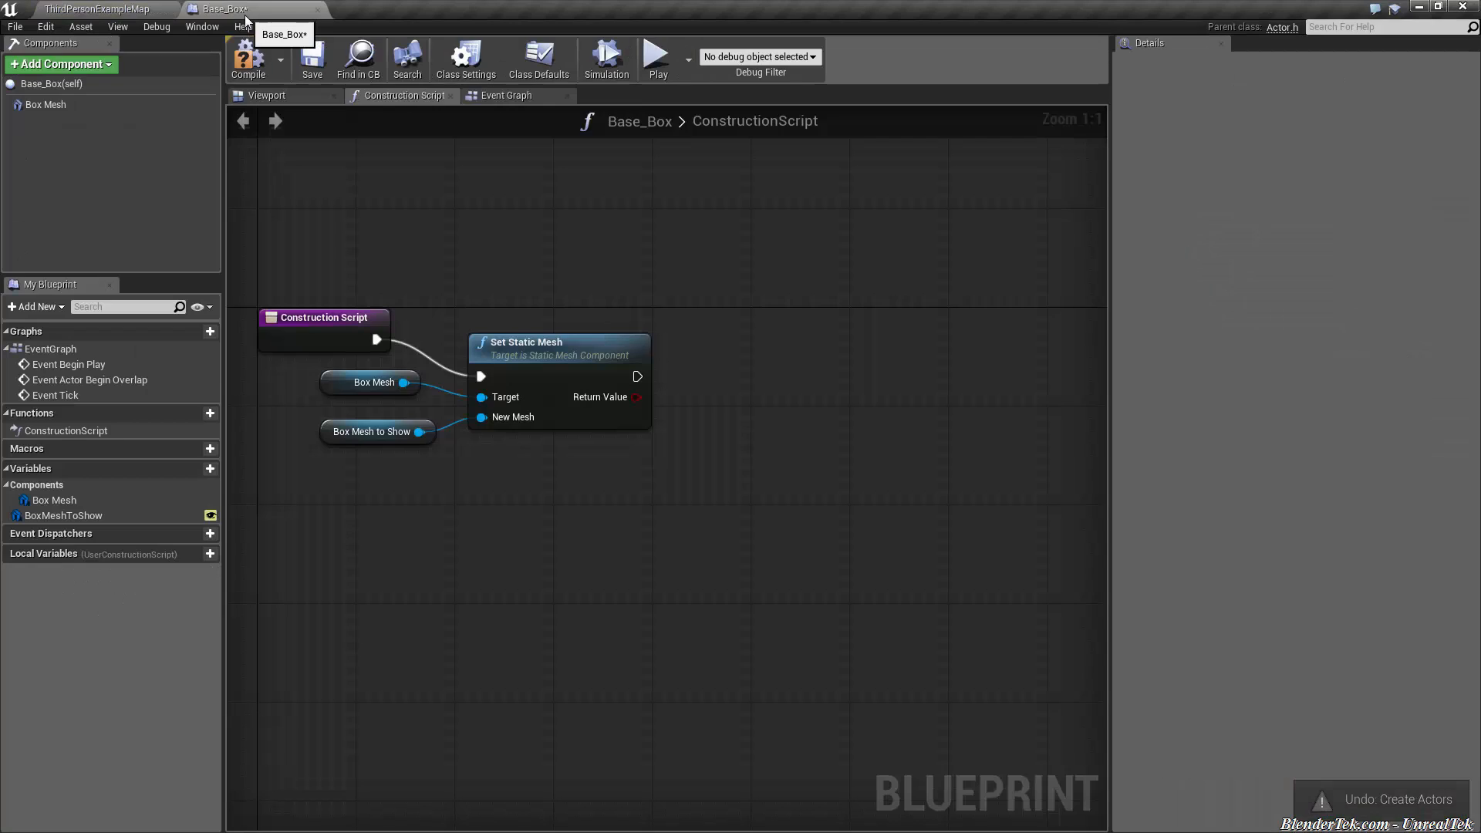
click(150, 516)
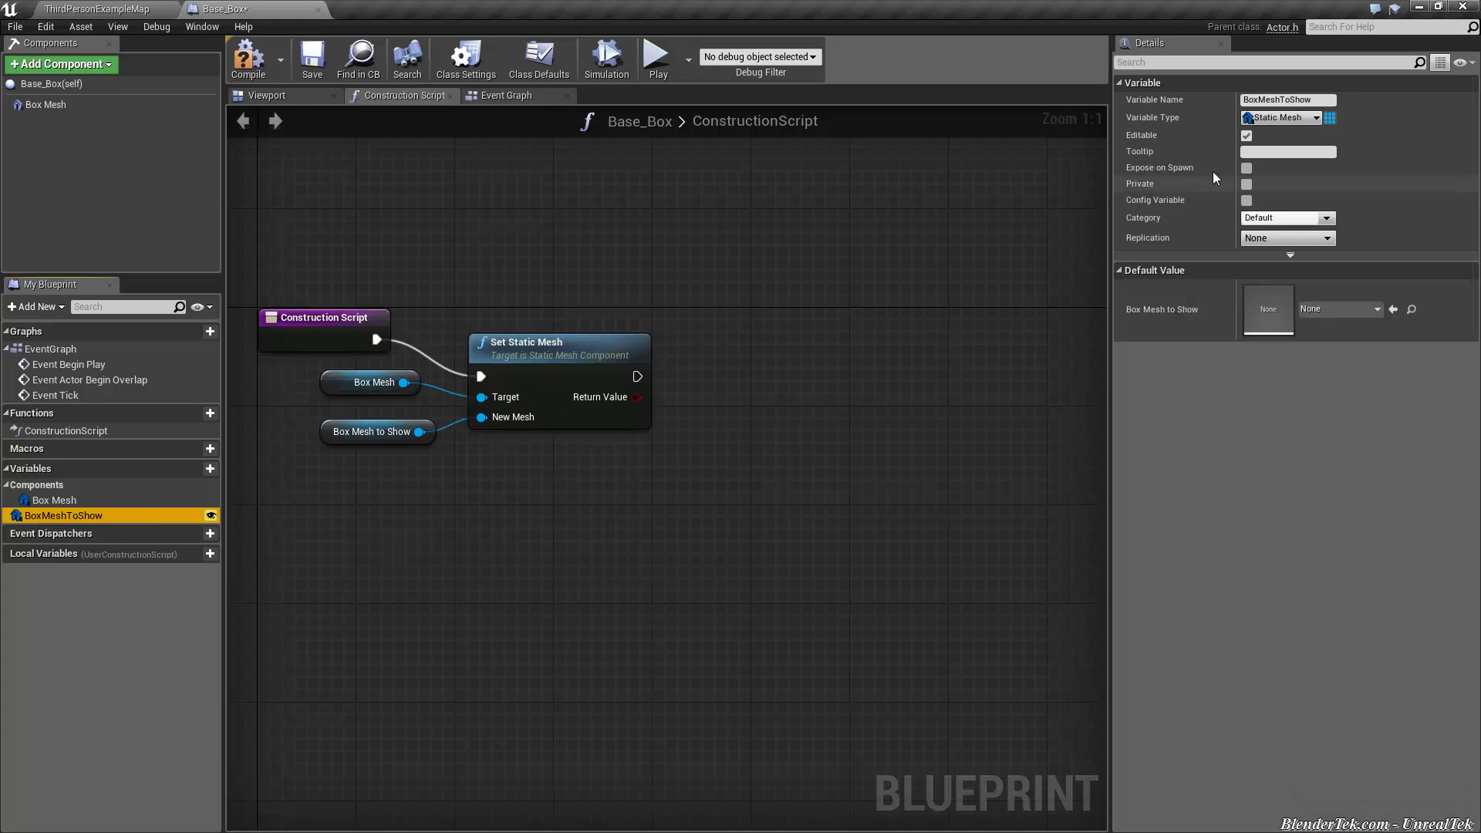
click(1287, 151)
text(This is the mesh that)
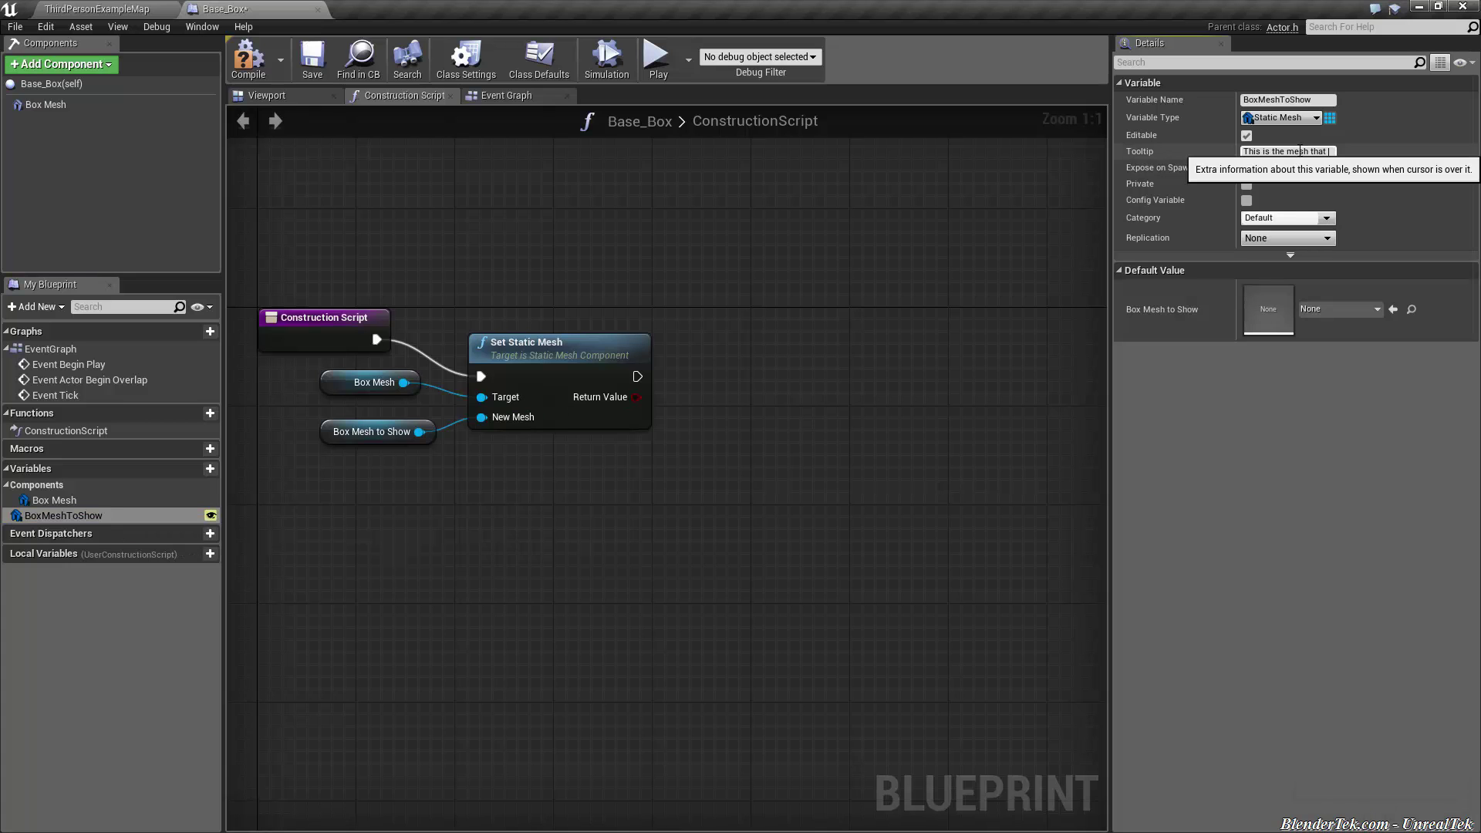
text(this instance will re)
text(nder ingame)
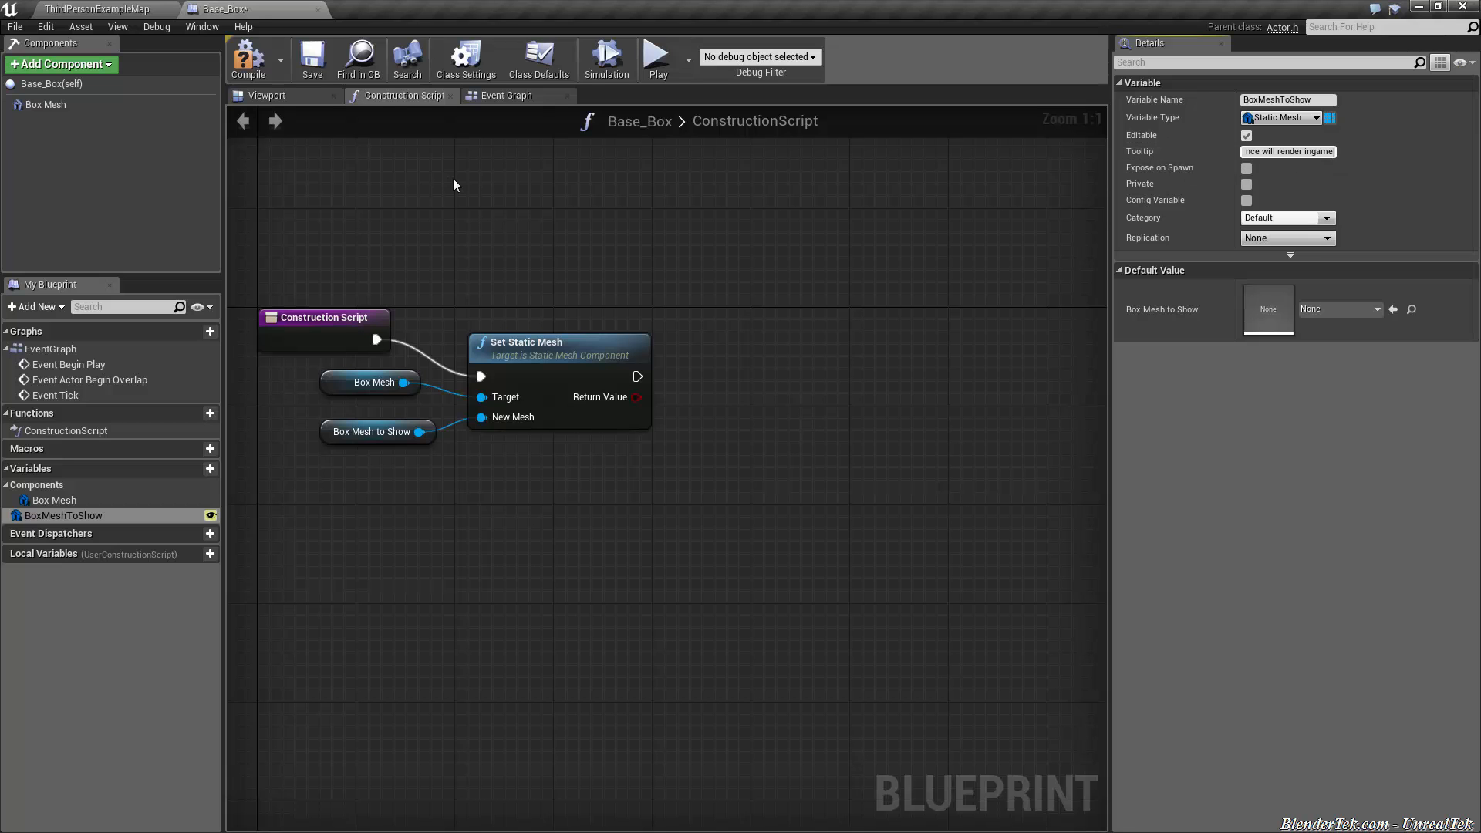
- Compile and save Base_Box with the finished tooltip and return to the level map
click(249, 57)
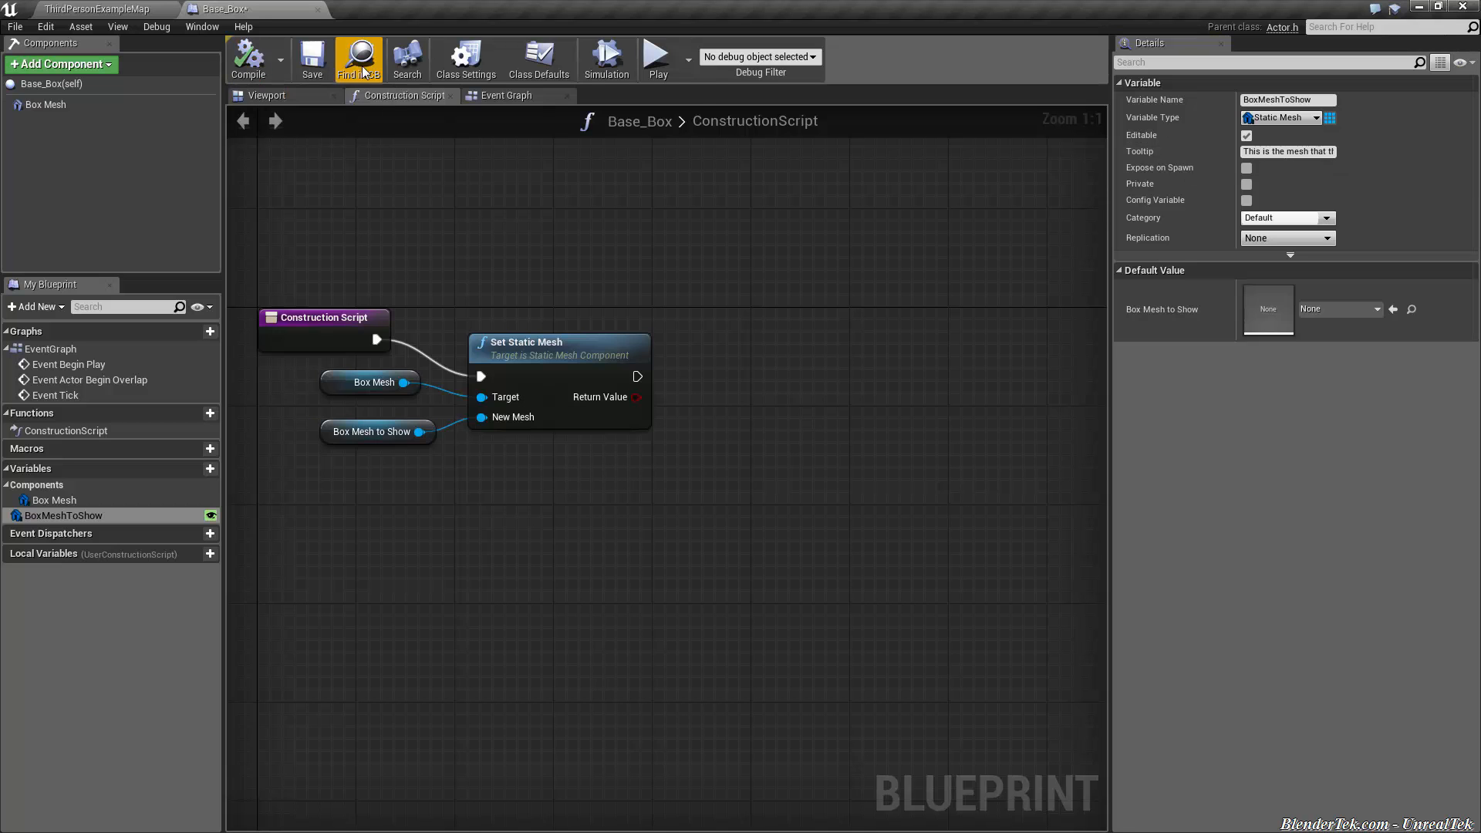
click(314, 64)
click(98, 10)
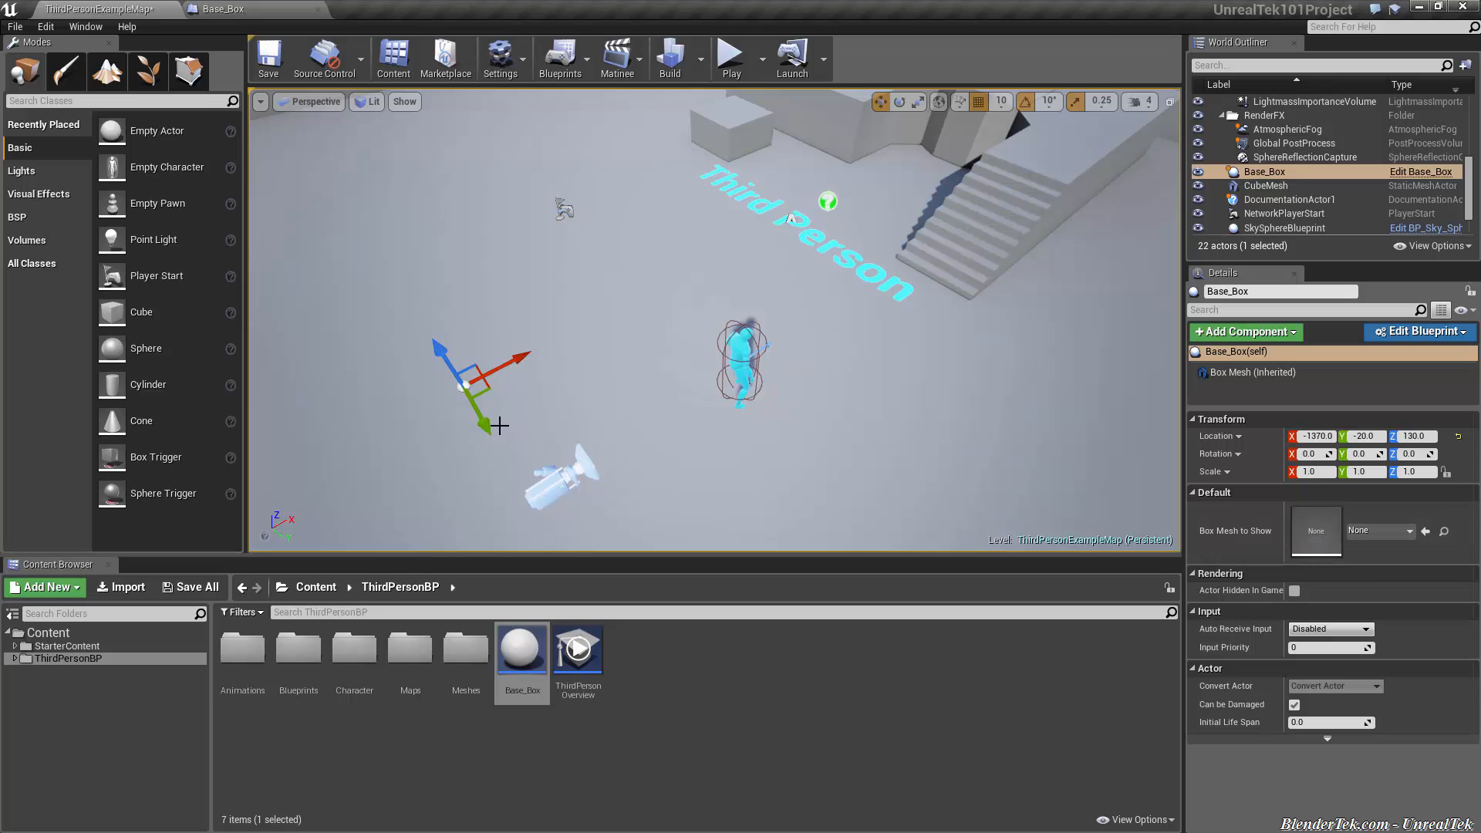
- Create a child blueprint Base_Box_Child from the Base_Box asset in the Content Browser
click(521, 486)
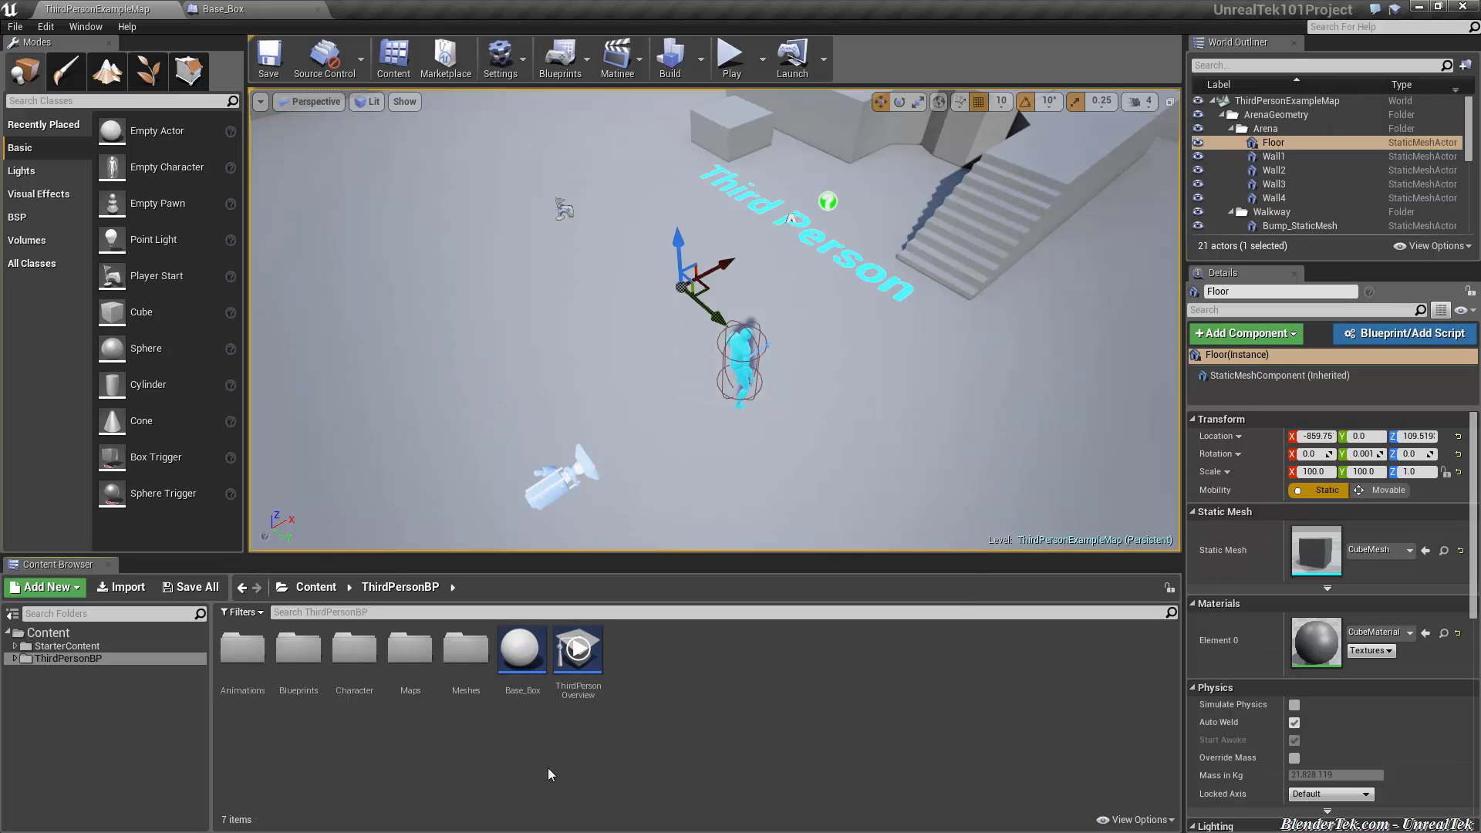
click(521, 648)
right_click(525, 665)
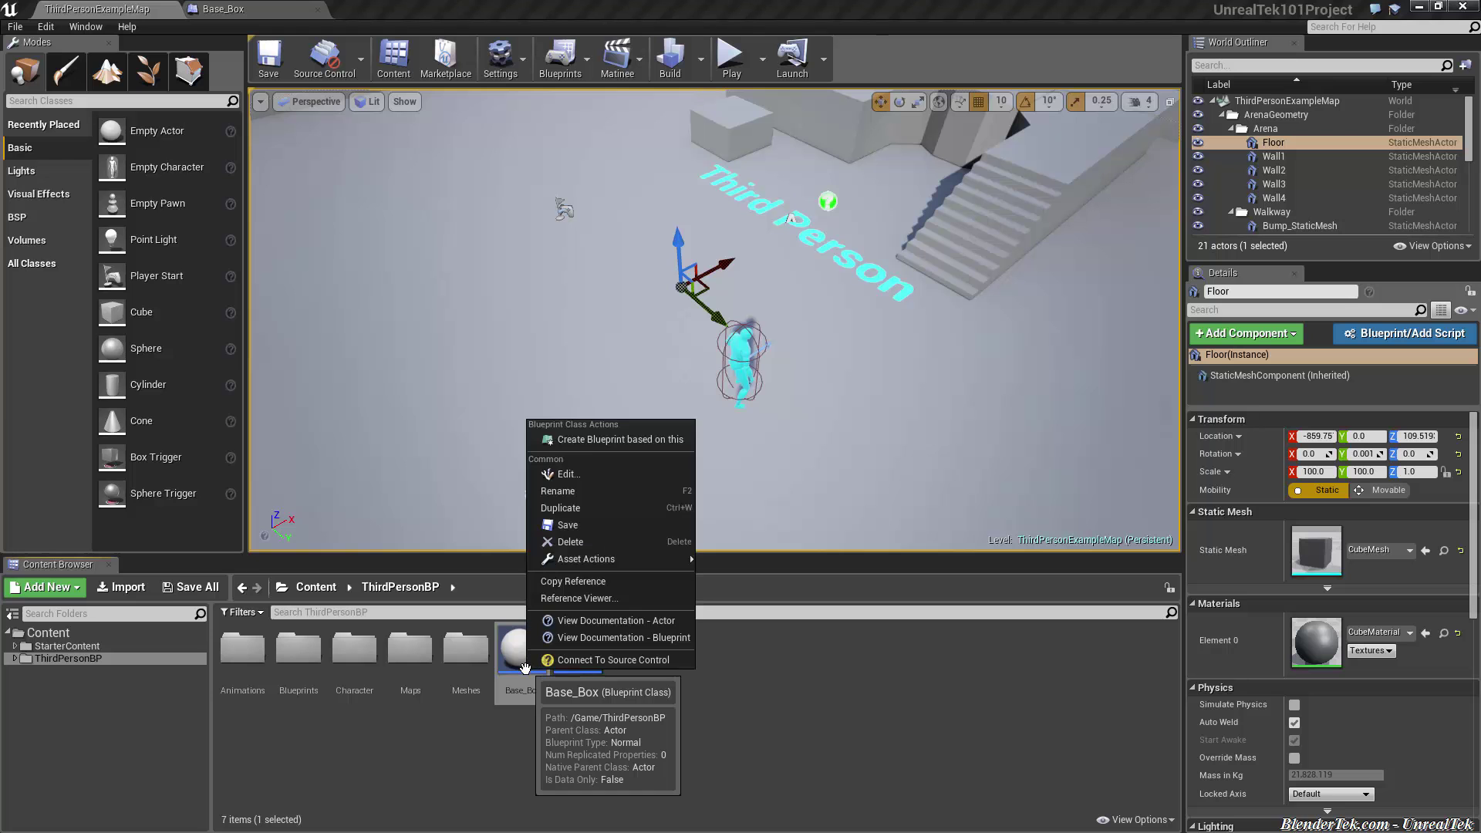
click(585, 442)
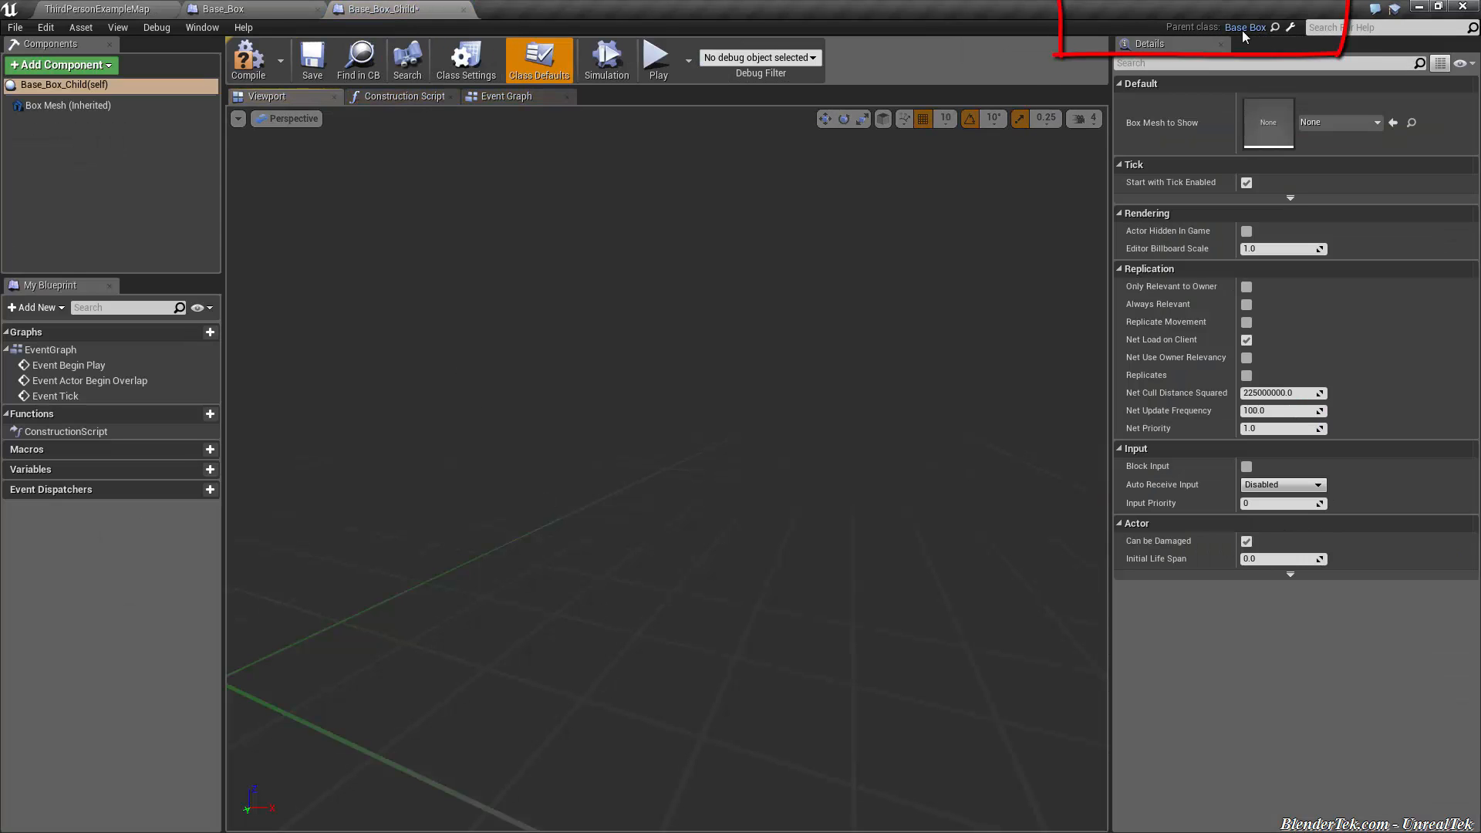
- Check Base_Box_Child's parent class links by locating and opening the parent Base_Box blueprint
click(310, 8)
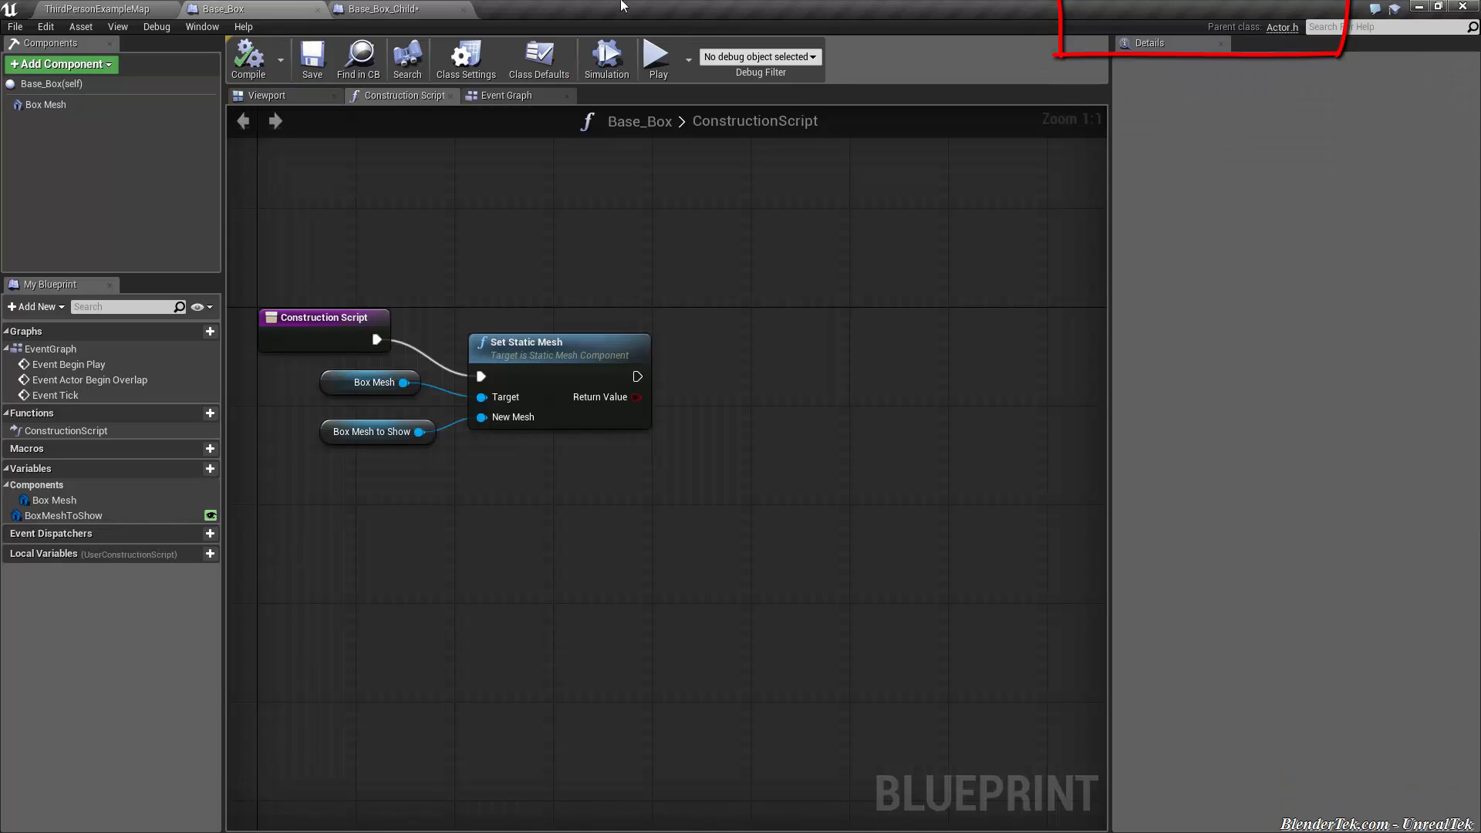
click(382, 7)
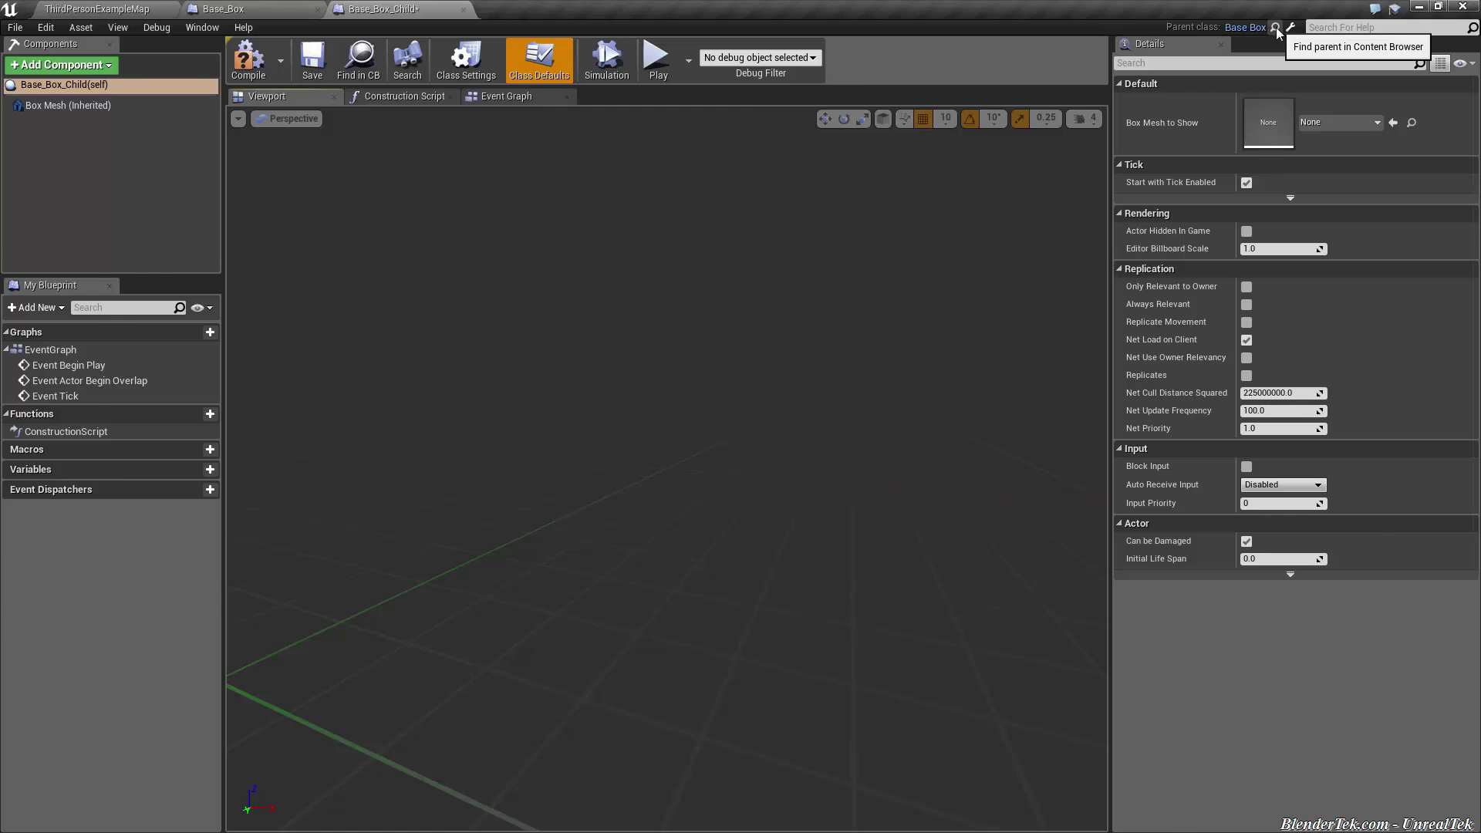
click(1277, 26)
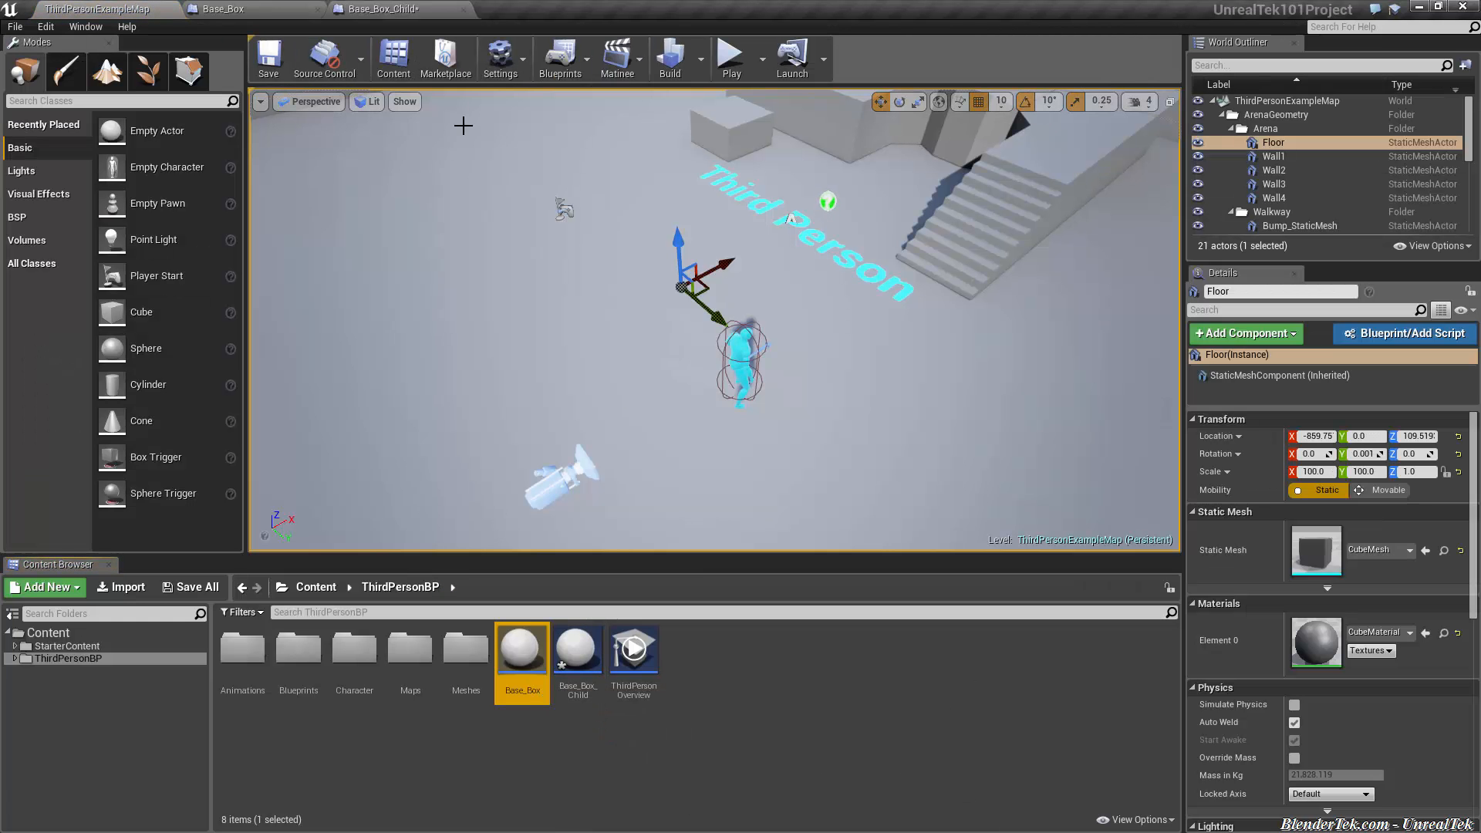
click(382, 8)
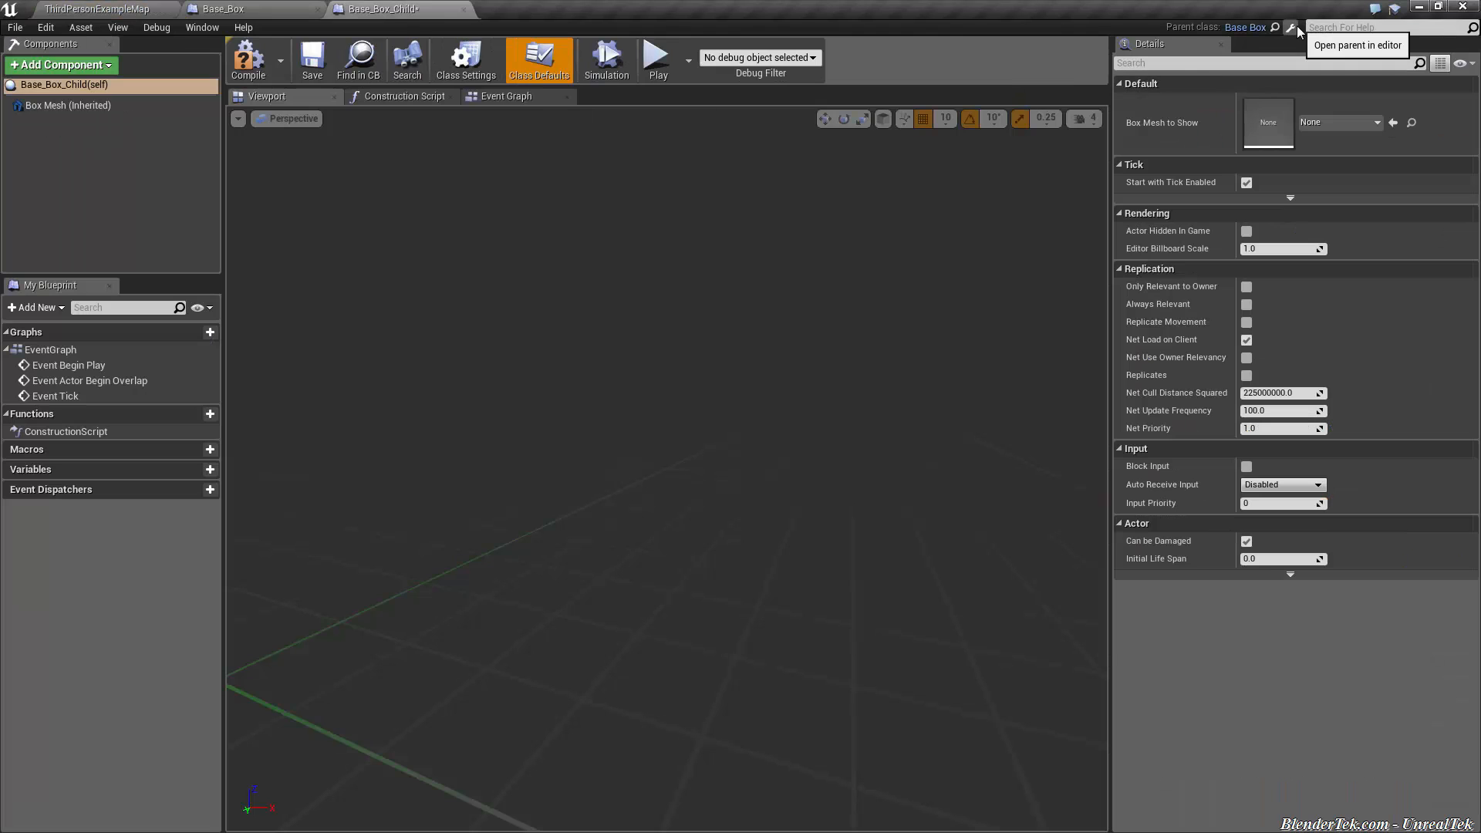
click(1298, 27)
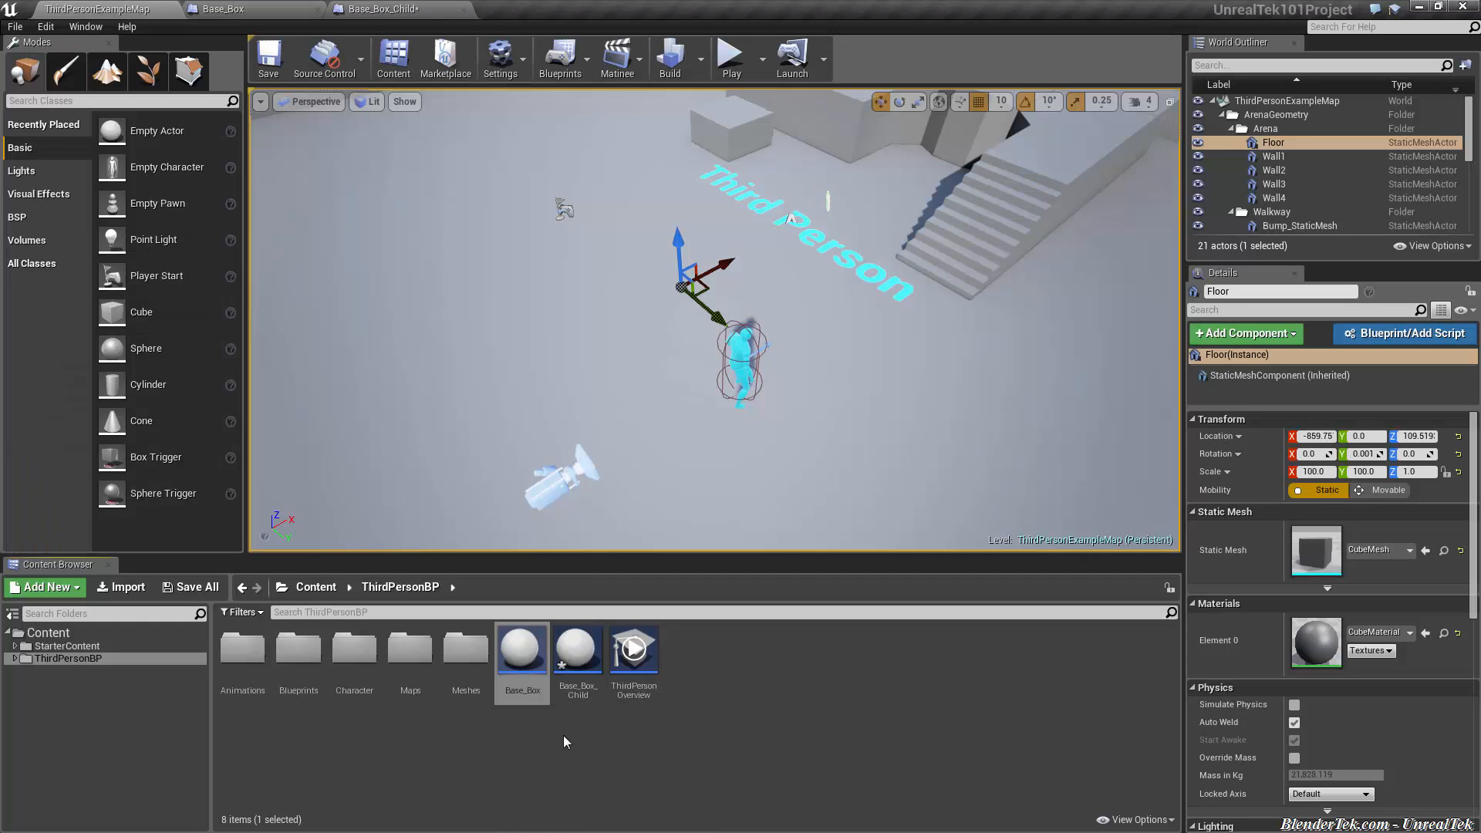
- Select the Base_Box_Child asset and start renaming it to Base_Box_Child_Green
click(576, 654)
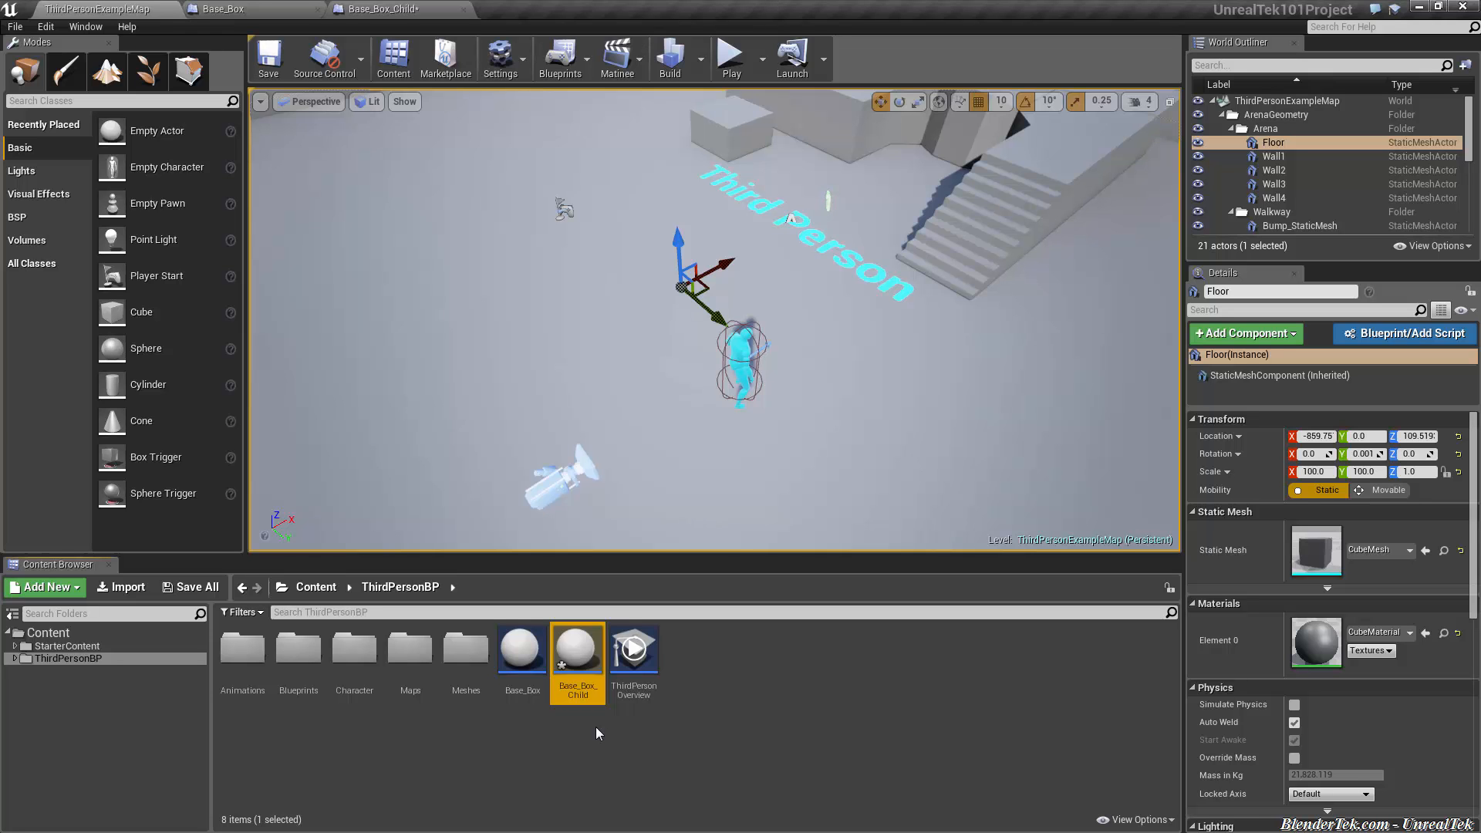
key(F2)
text(Base_)
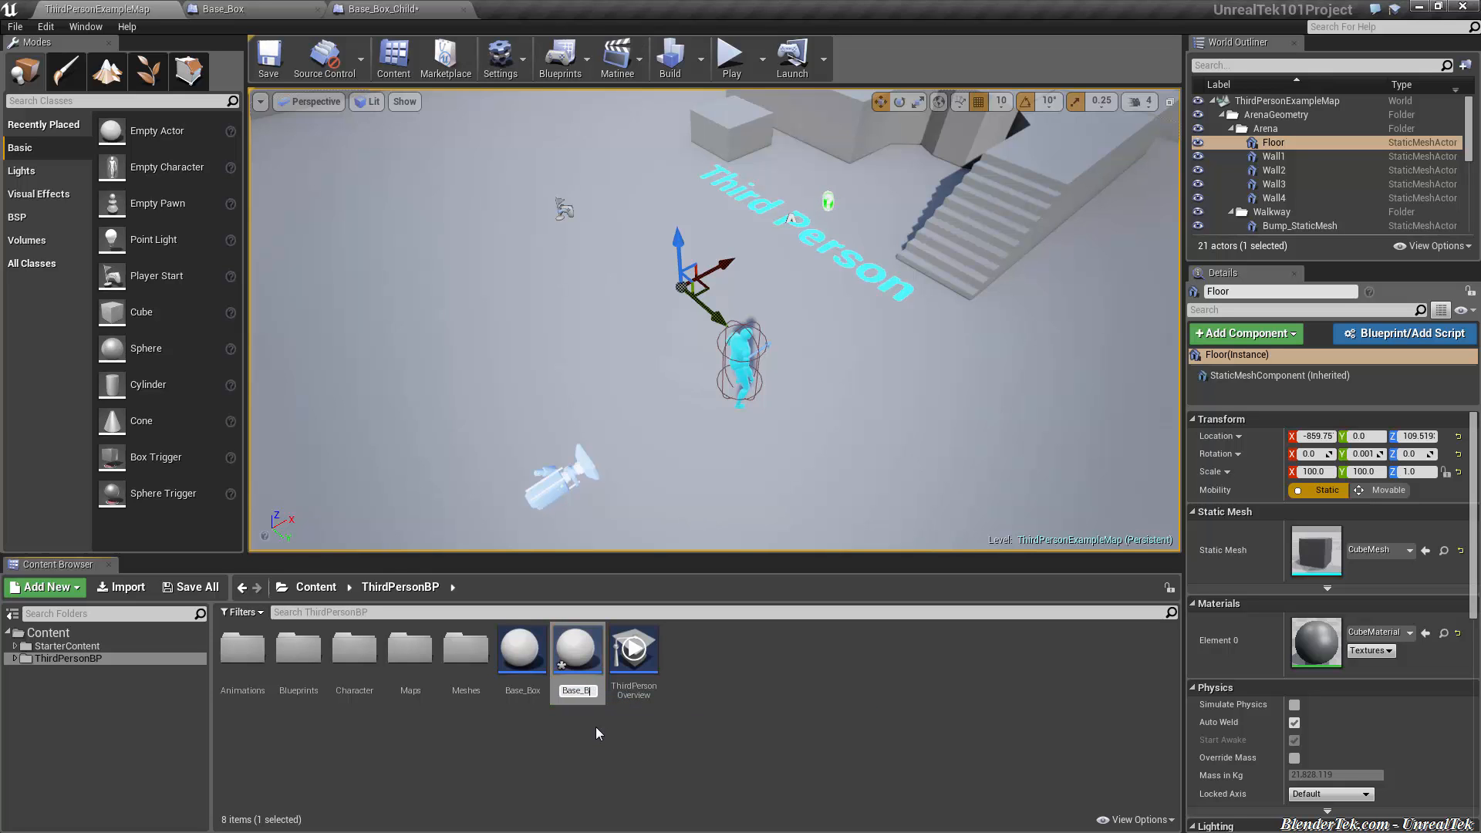
text(Box_Child_Green)
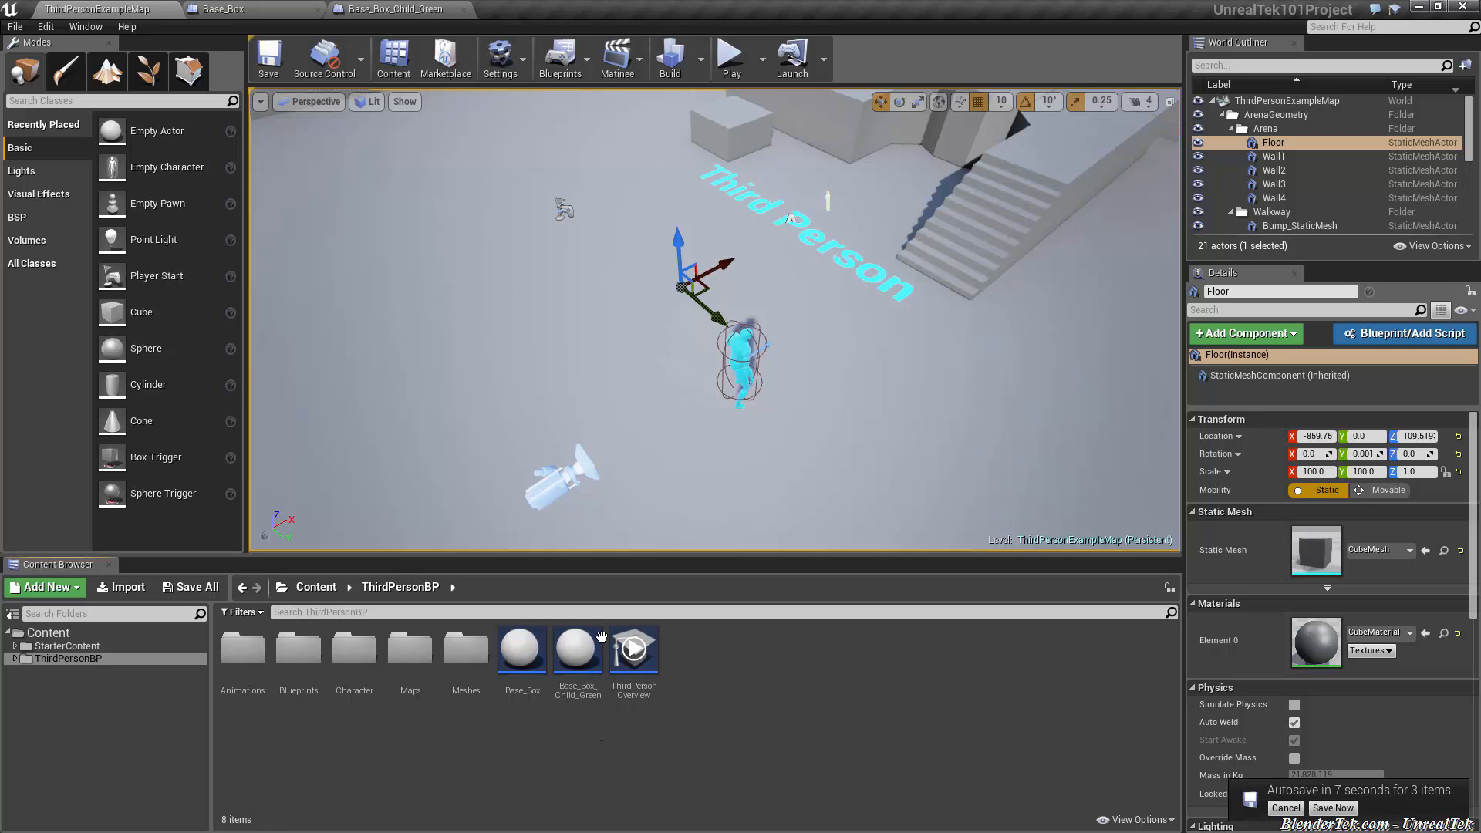
double_click(577, 649)
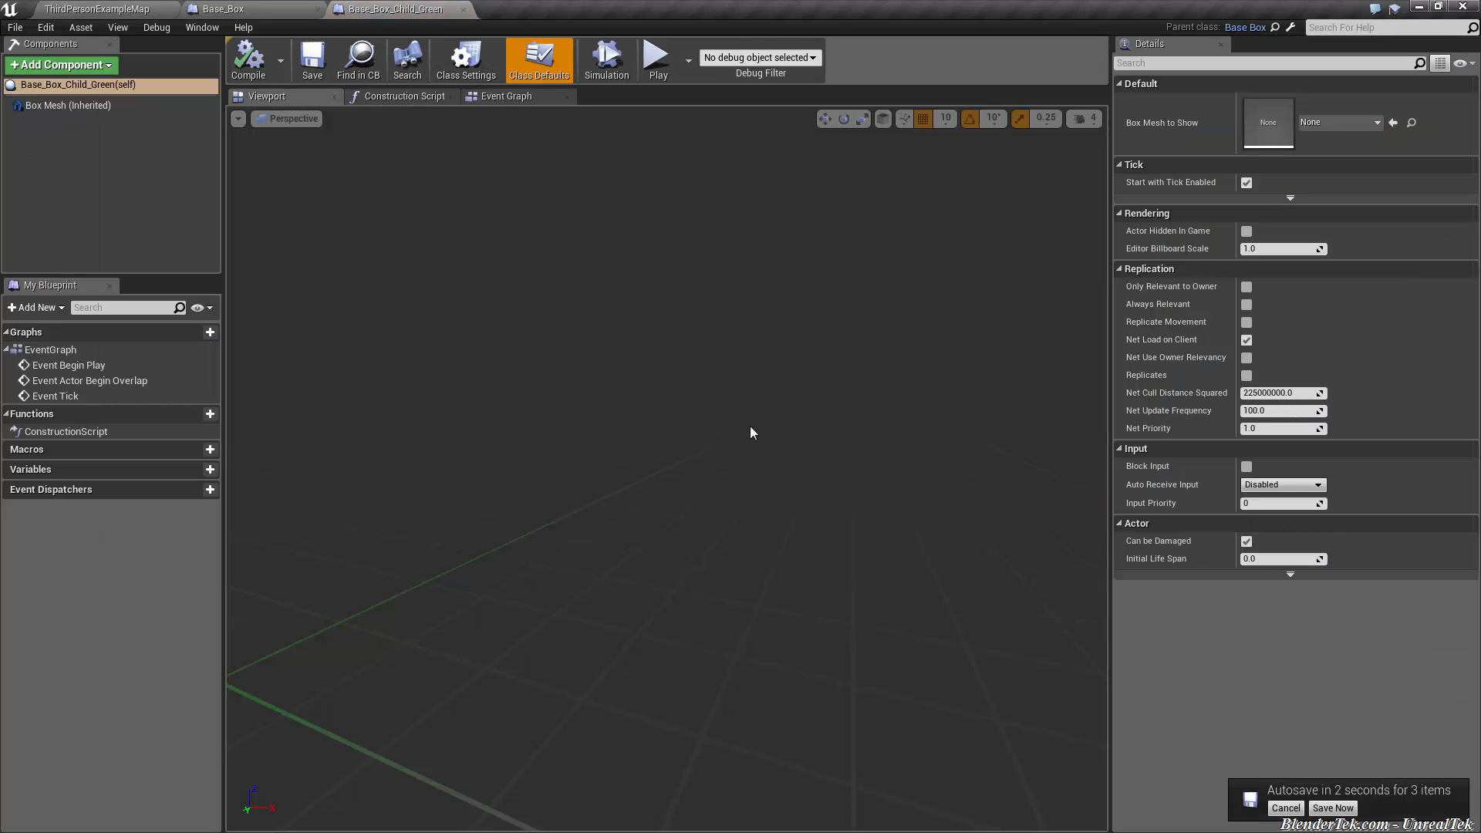
click(394, 98)
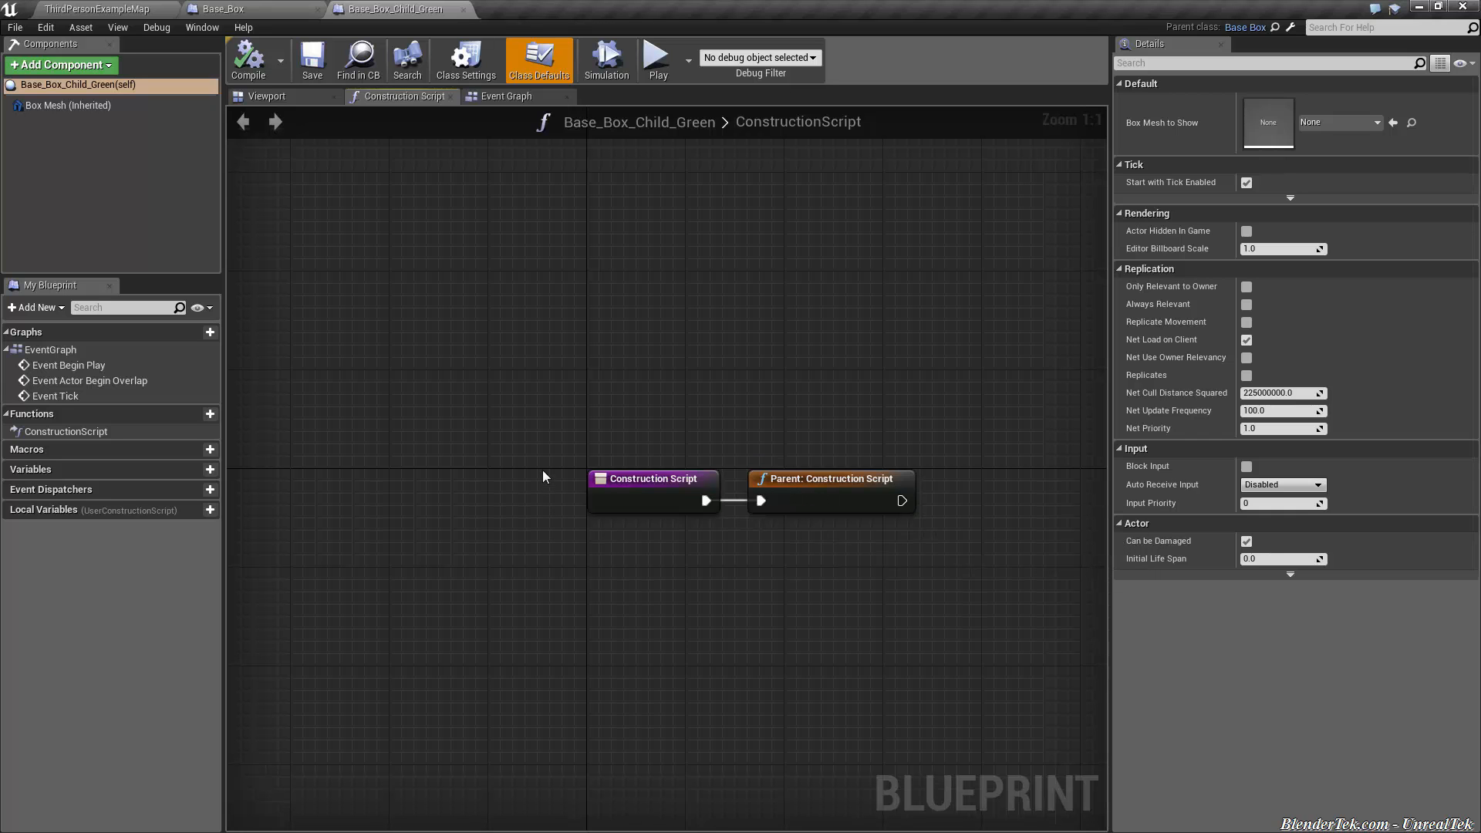
right_drag(745, 624, 521, 546)
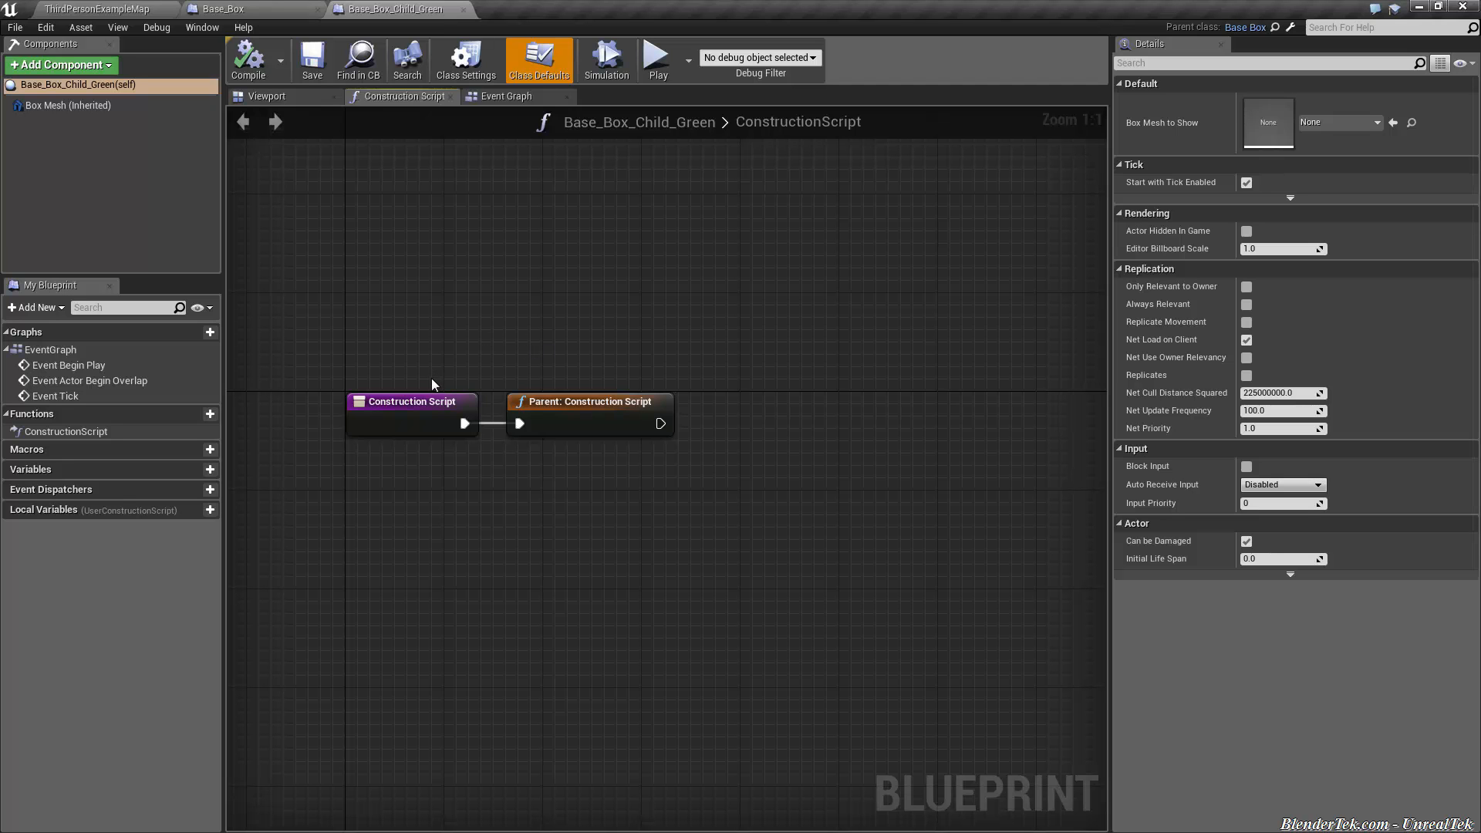
click(417, 402)
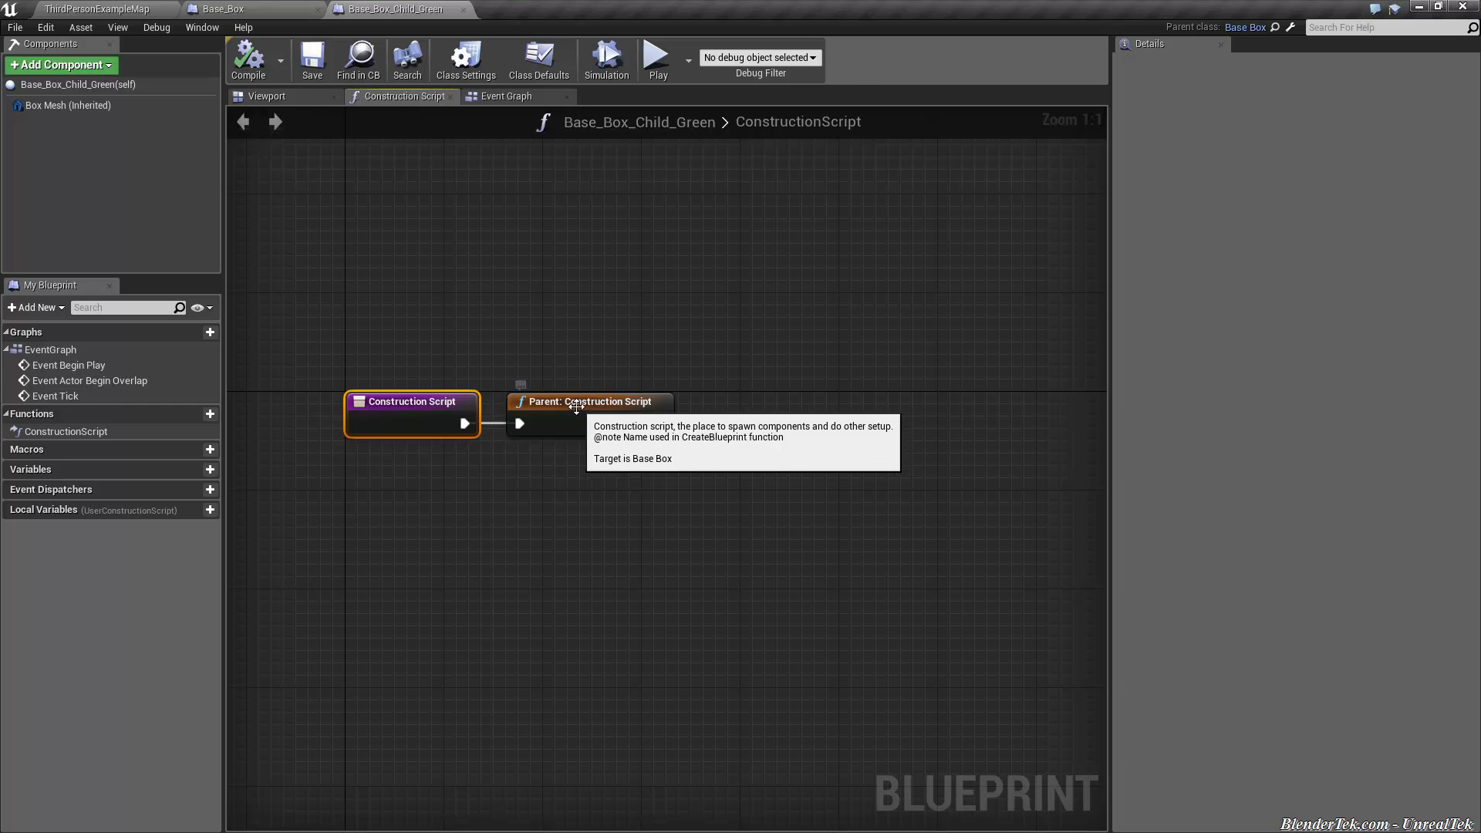
double_click(544, 402)
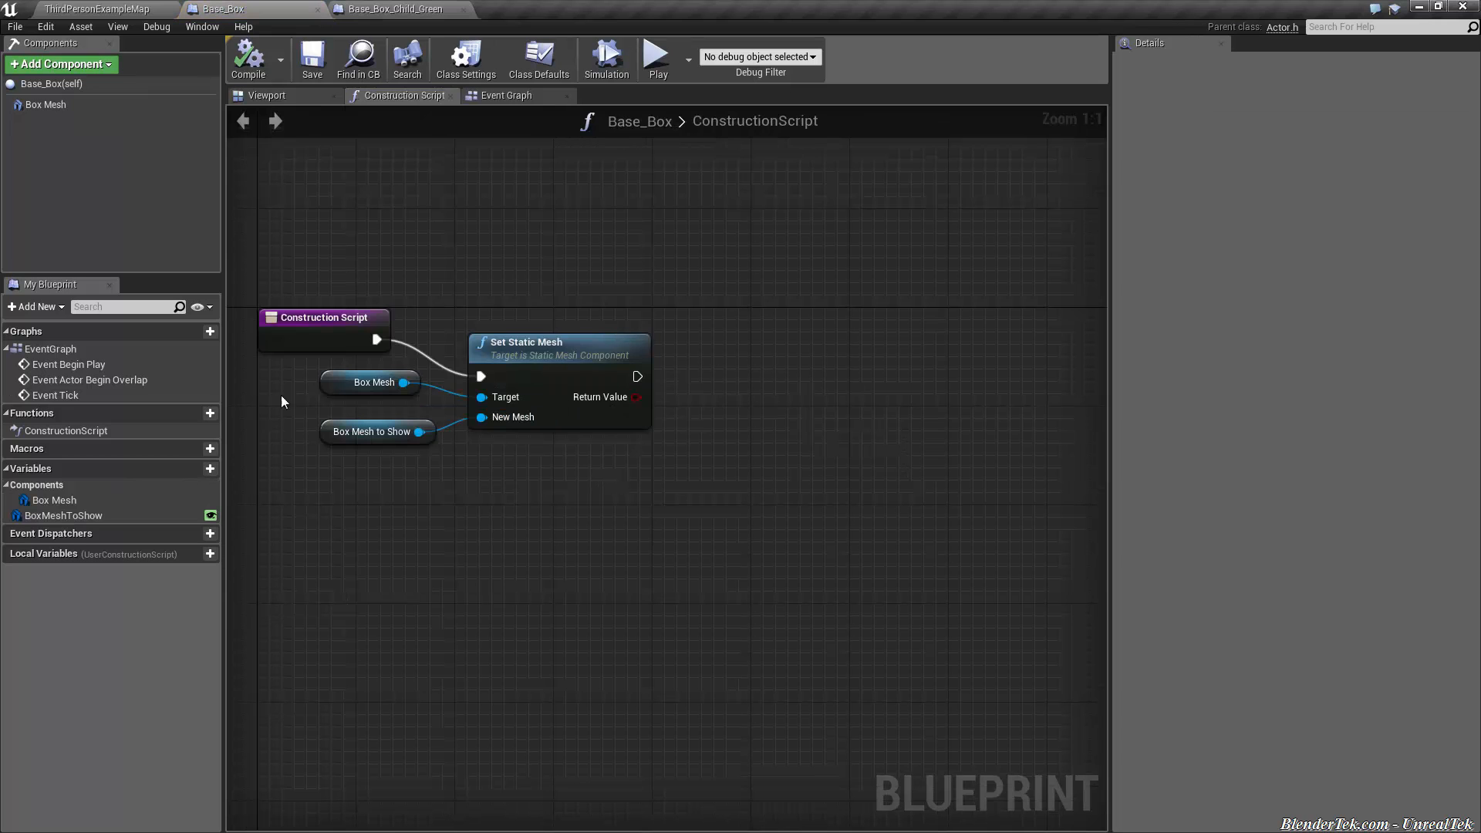
click(394, 9)
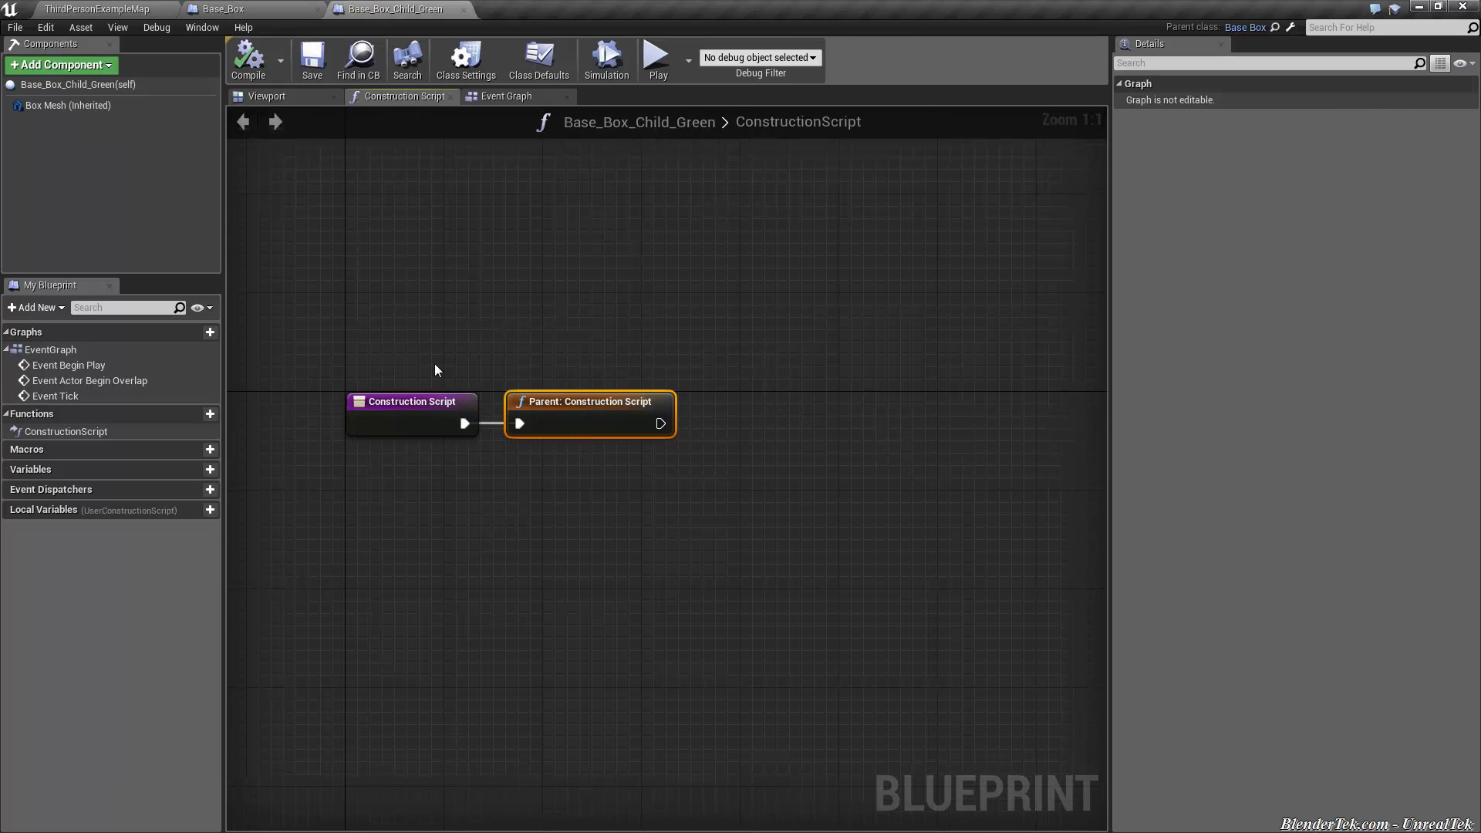
click(232, 10)
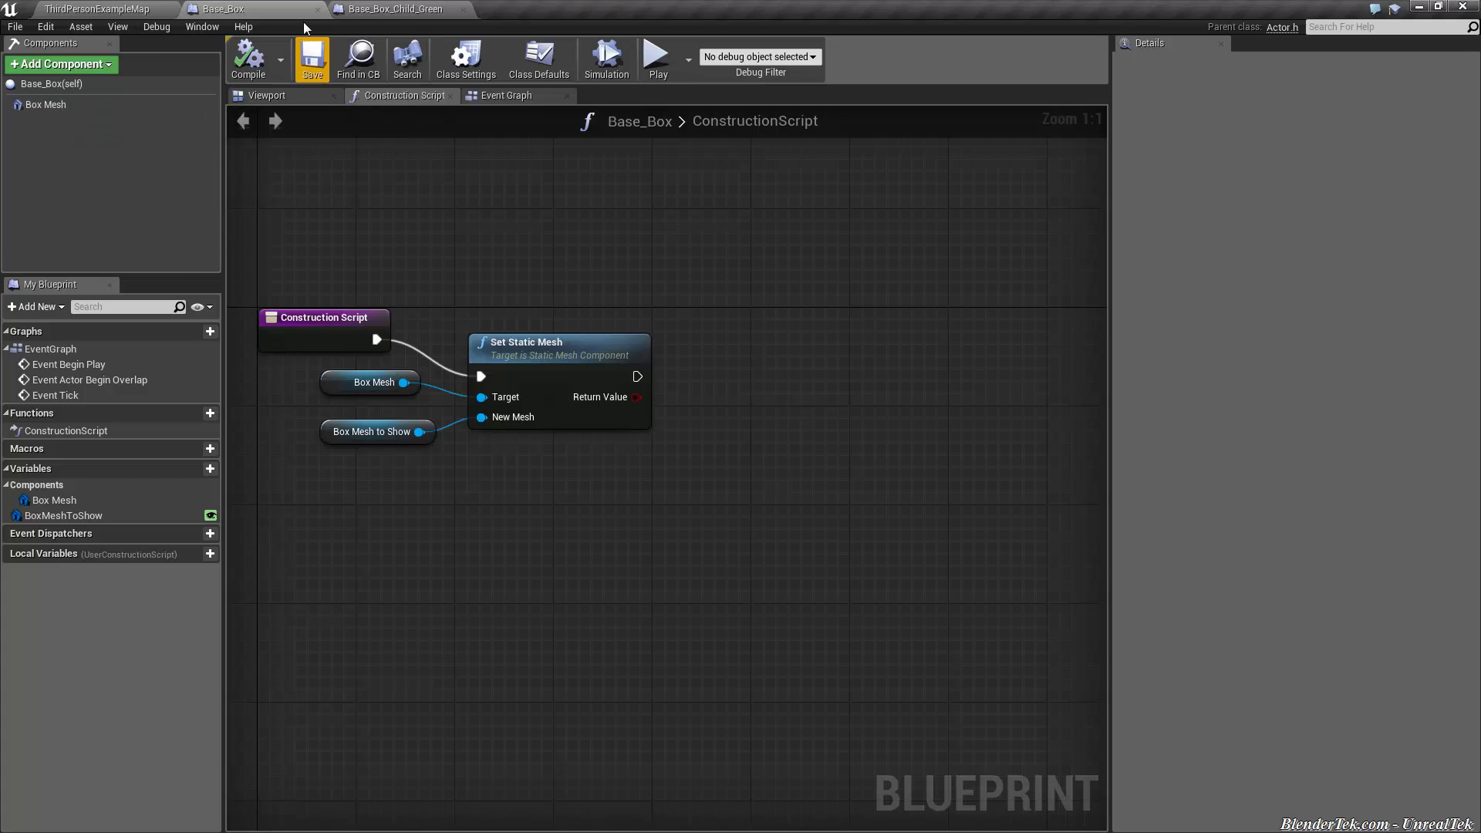
click(390, 10)
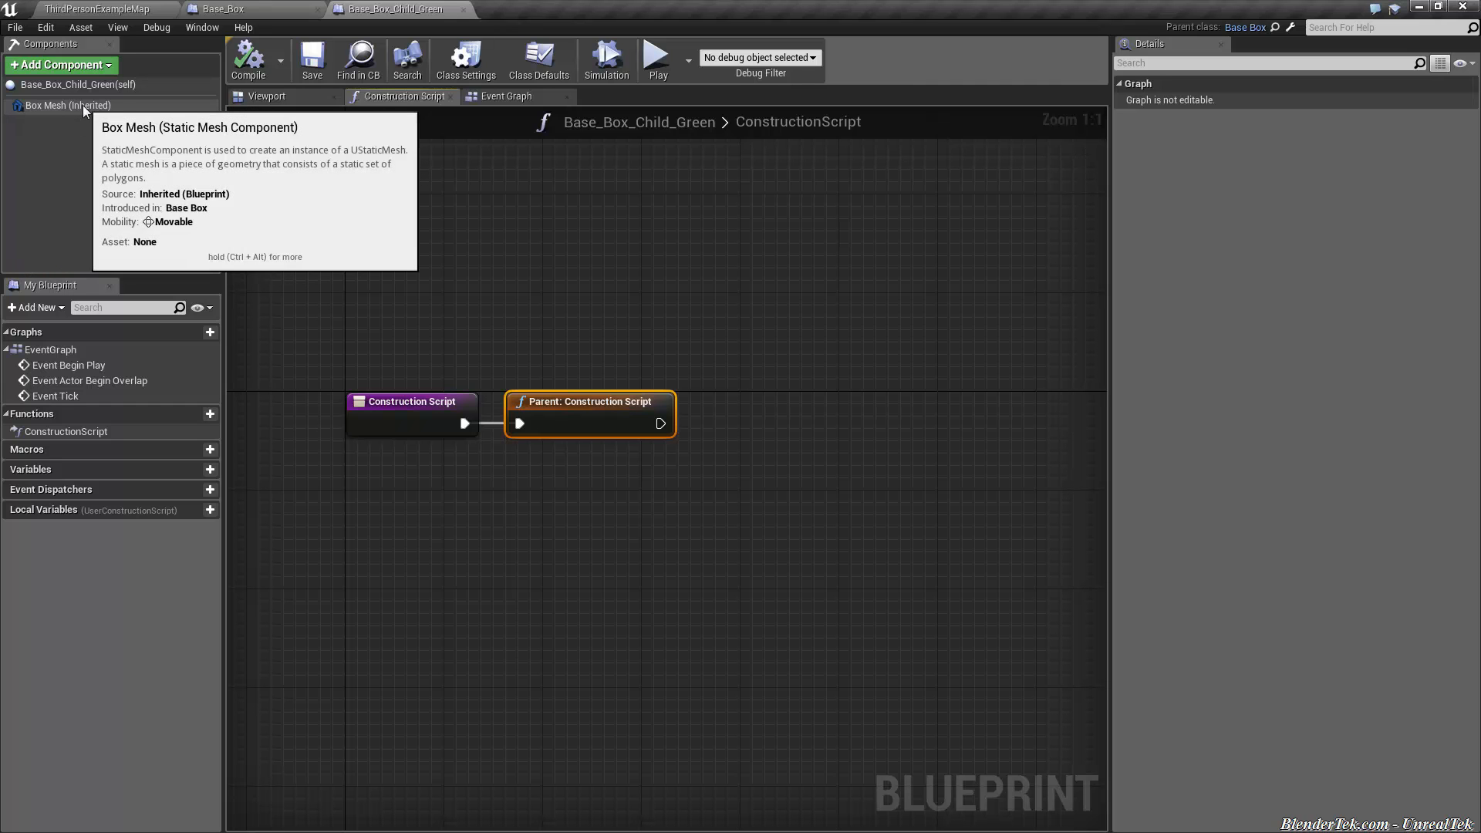
drag(83, 106, 380, 250)
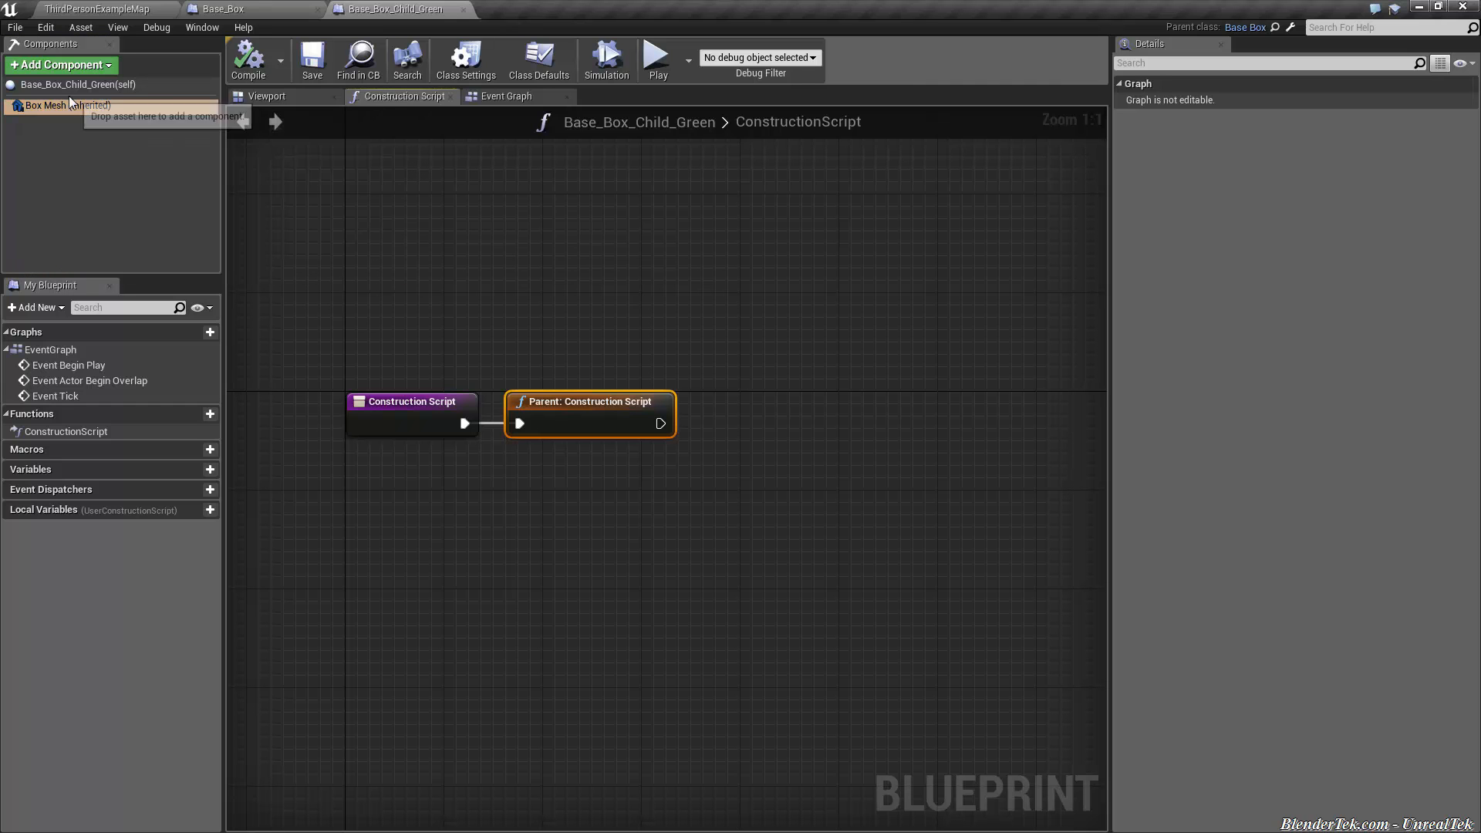
drag(66, 106, 382, 222)
drag(85, 109, 391, 223)
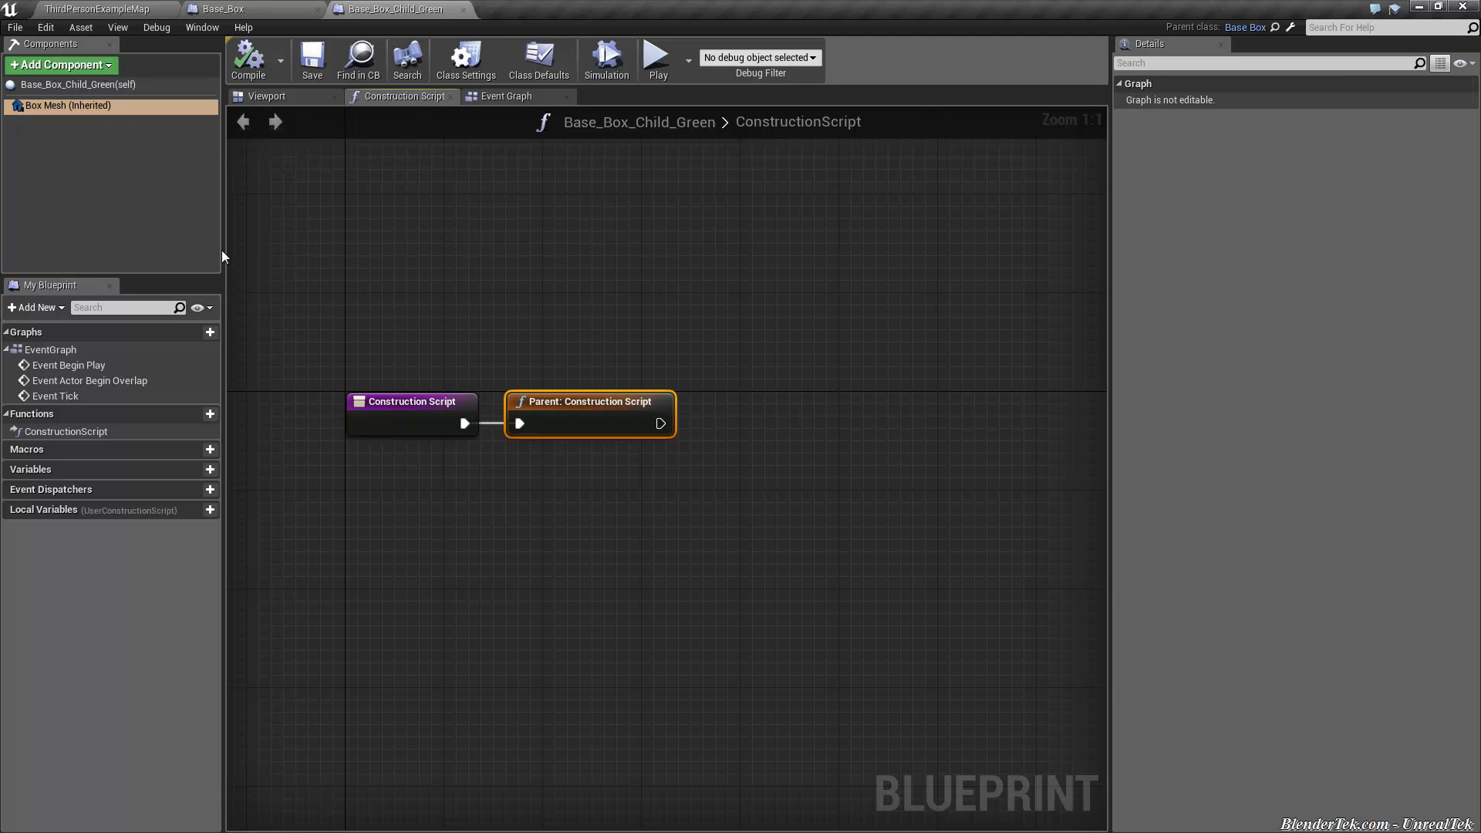
click(116, 104)
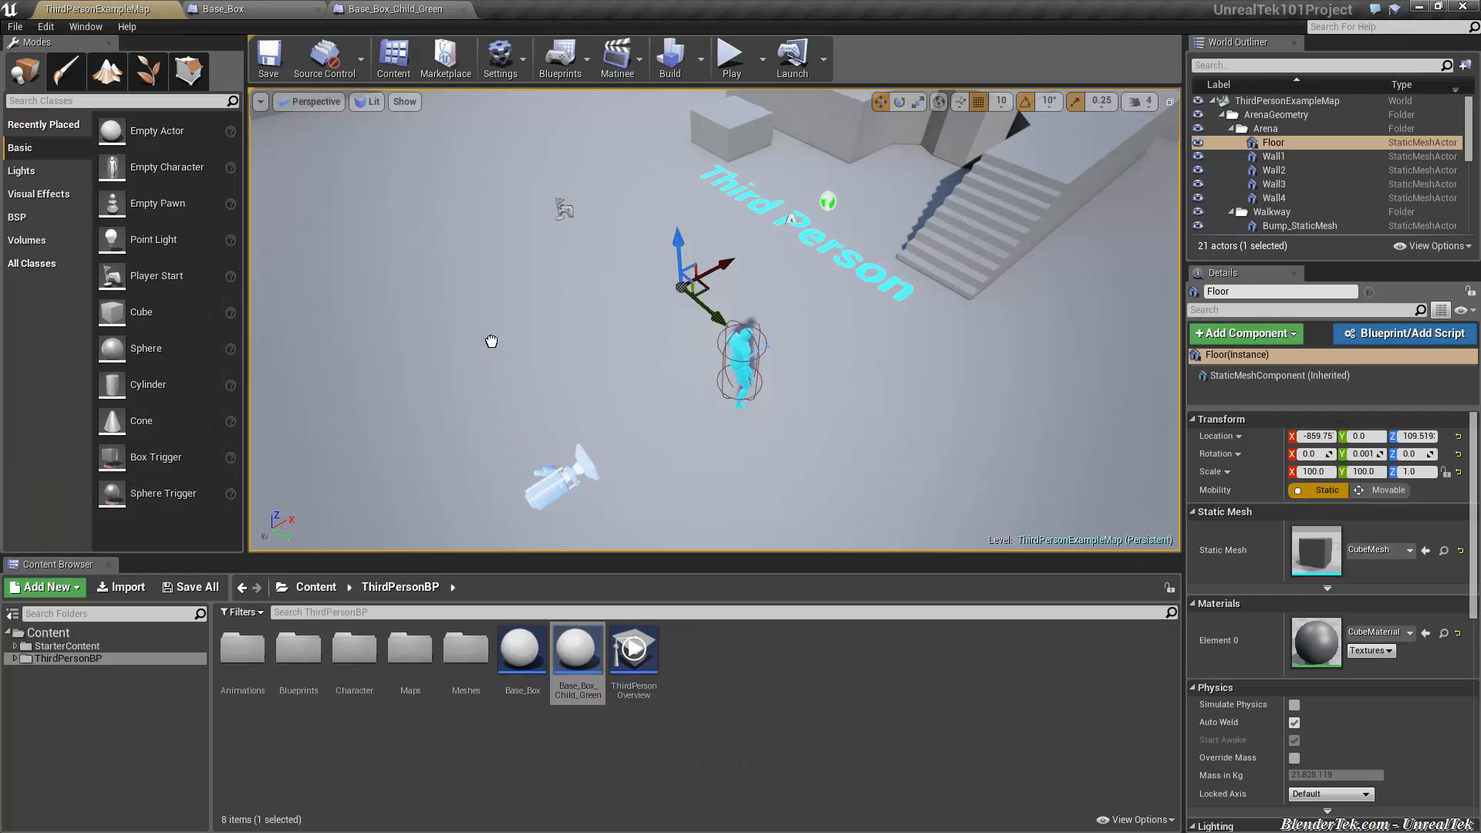
drag(575, 651, 493, 338)
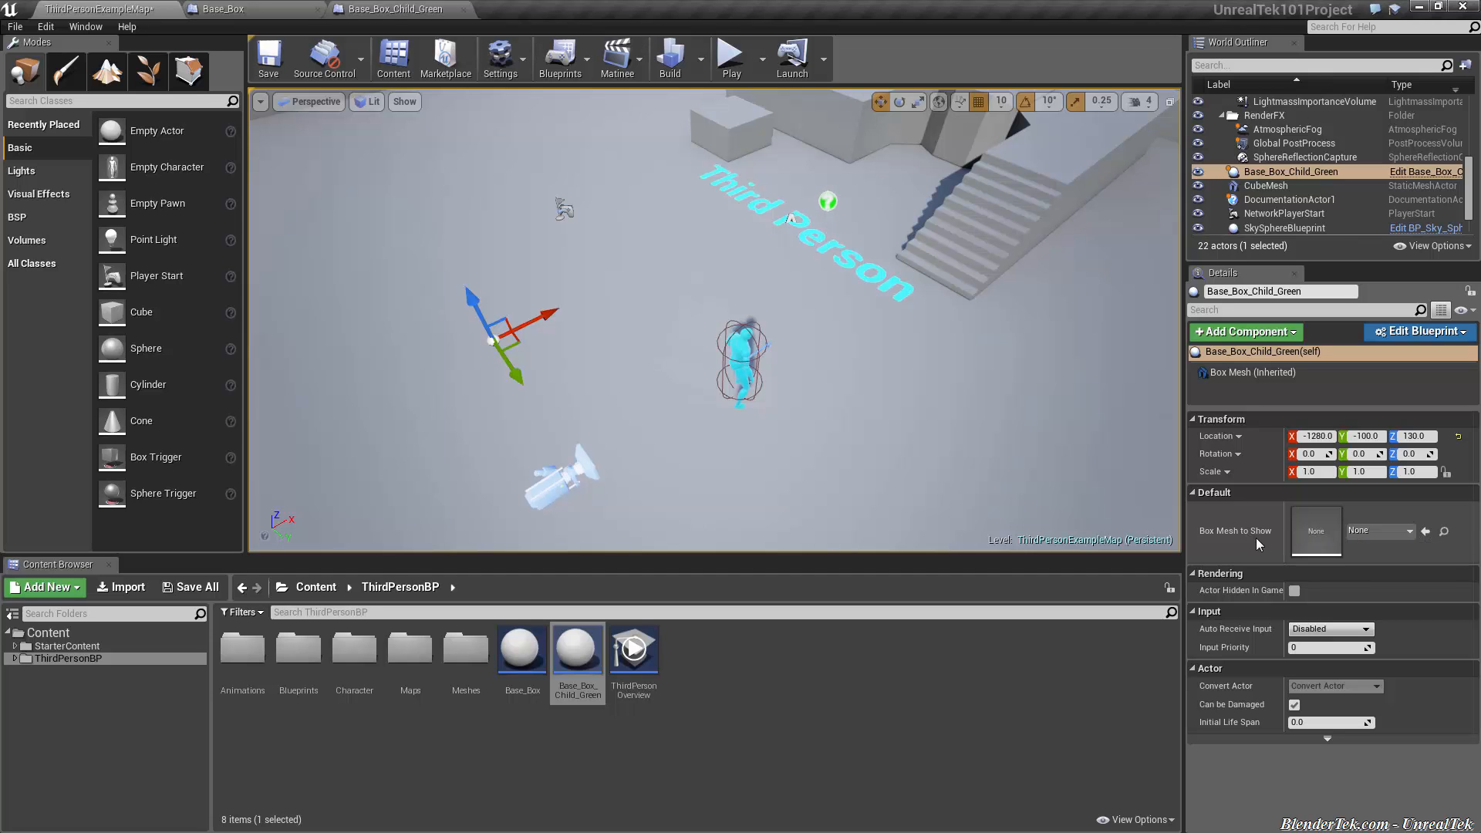
click(1399, 530)
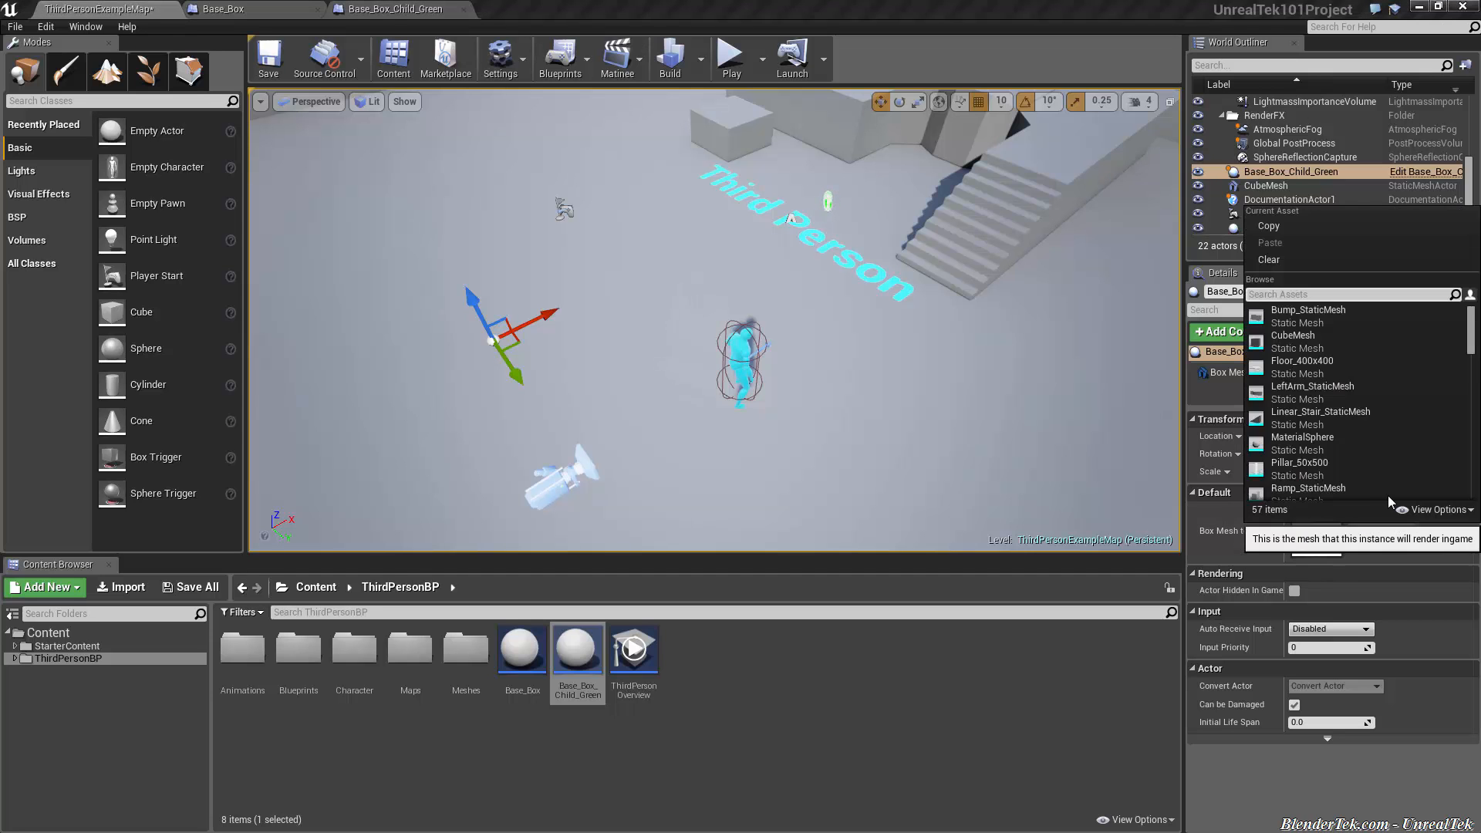
click(1347, 334)
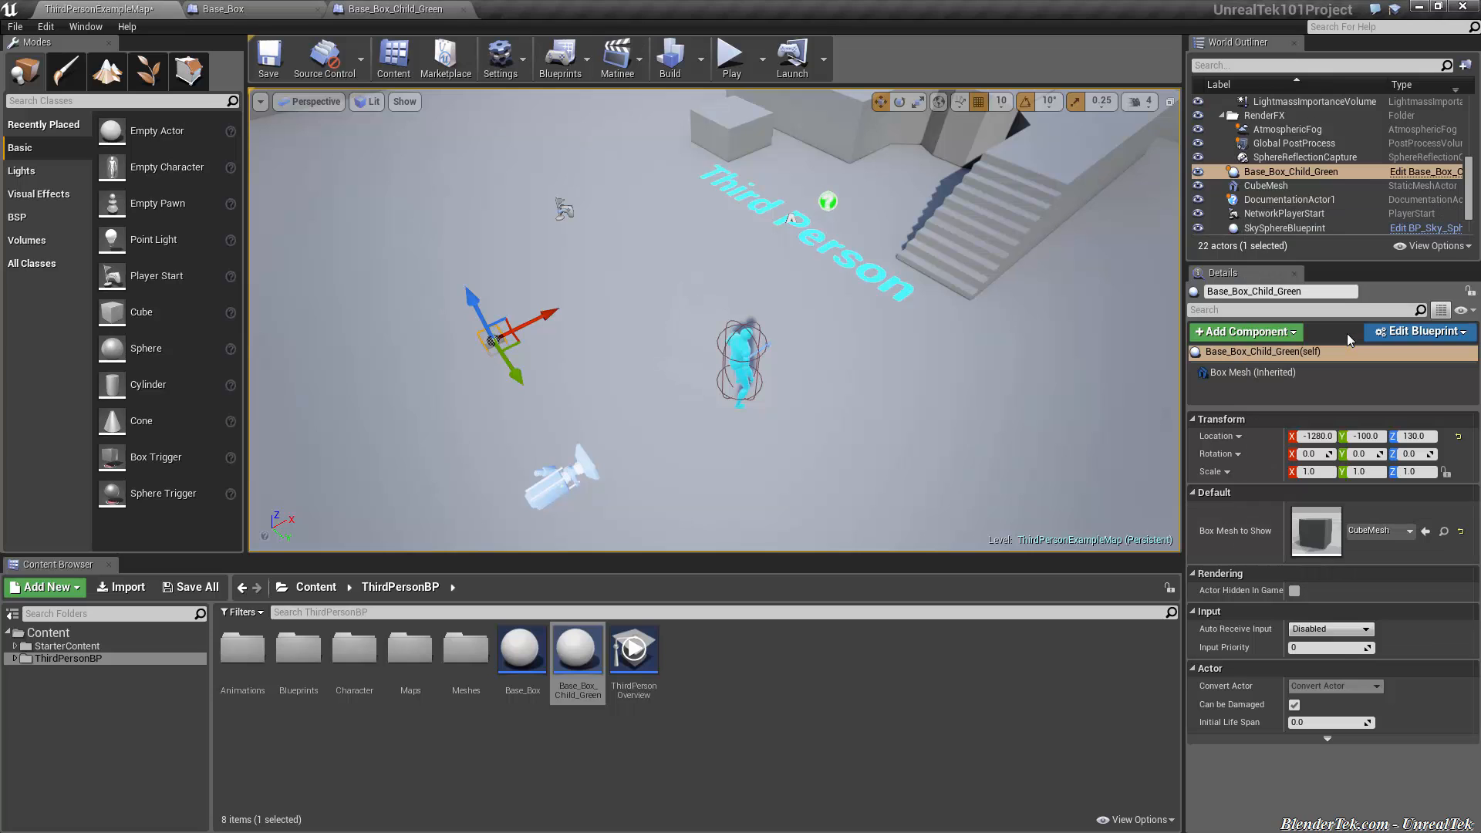
click(1314, 472)
text(5)
key(Return)
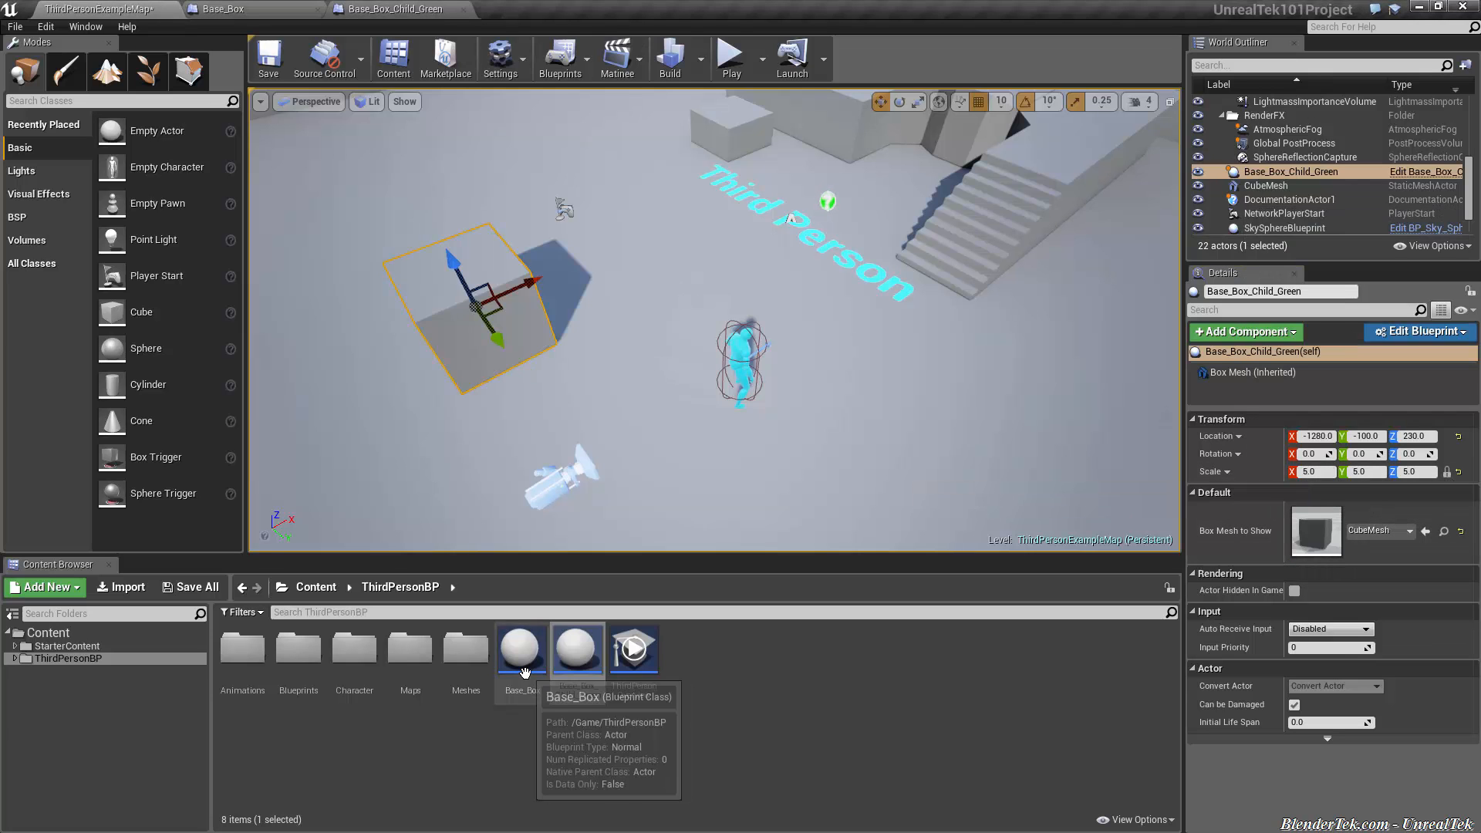
drag(522, 648, 657, 361)
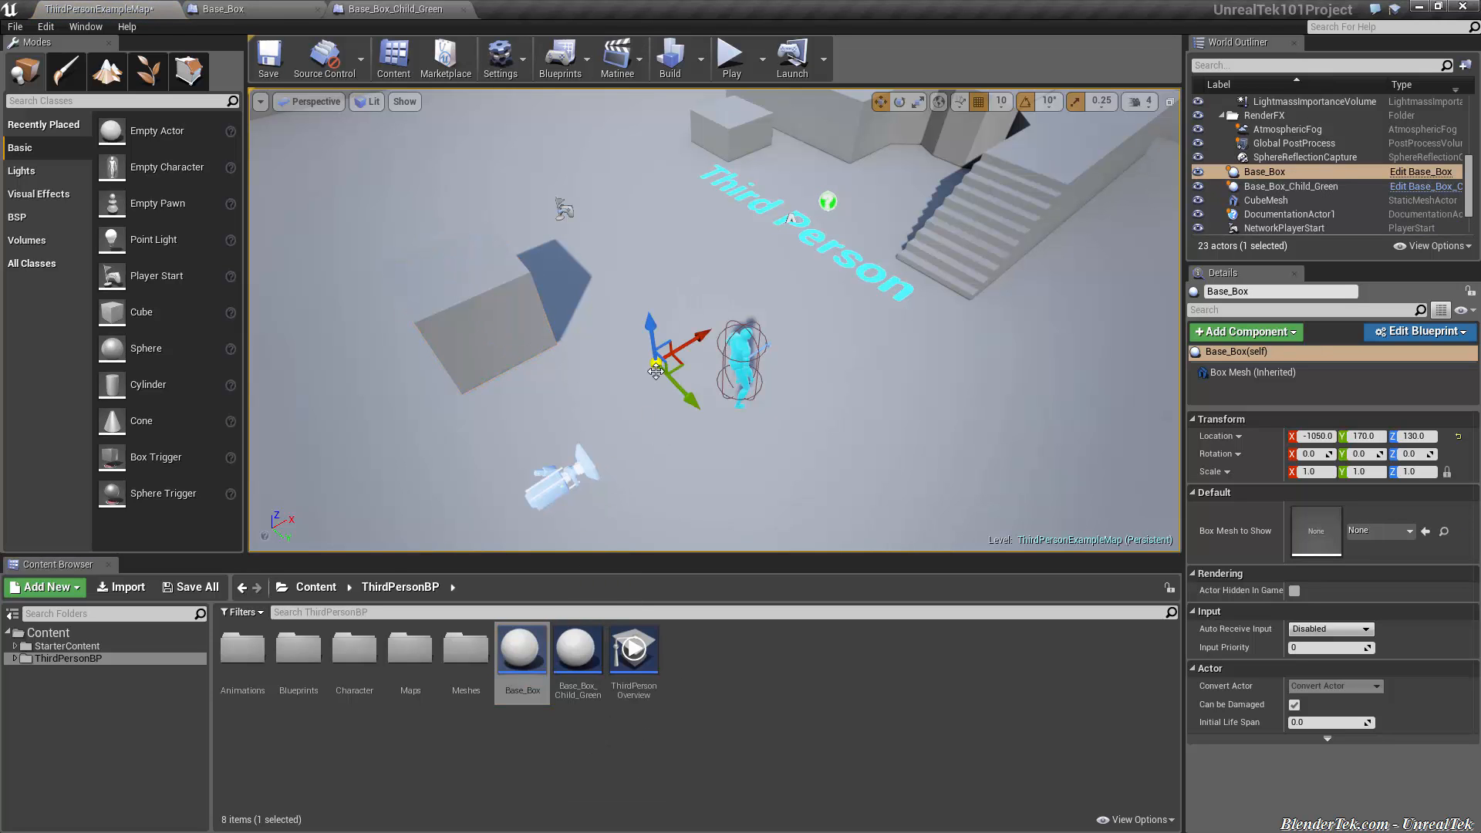
click(460, 297)
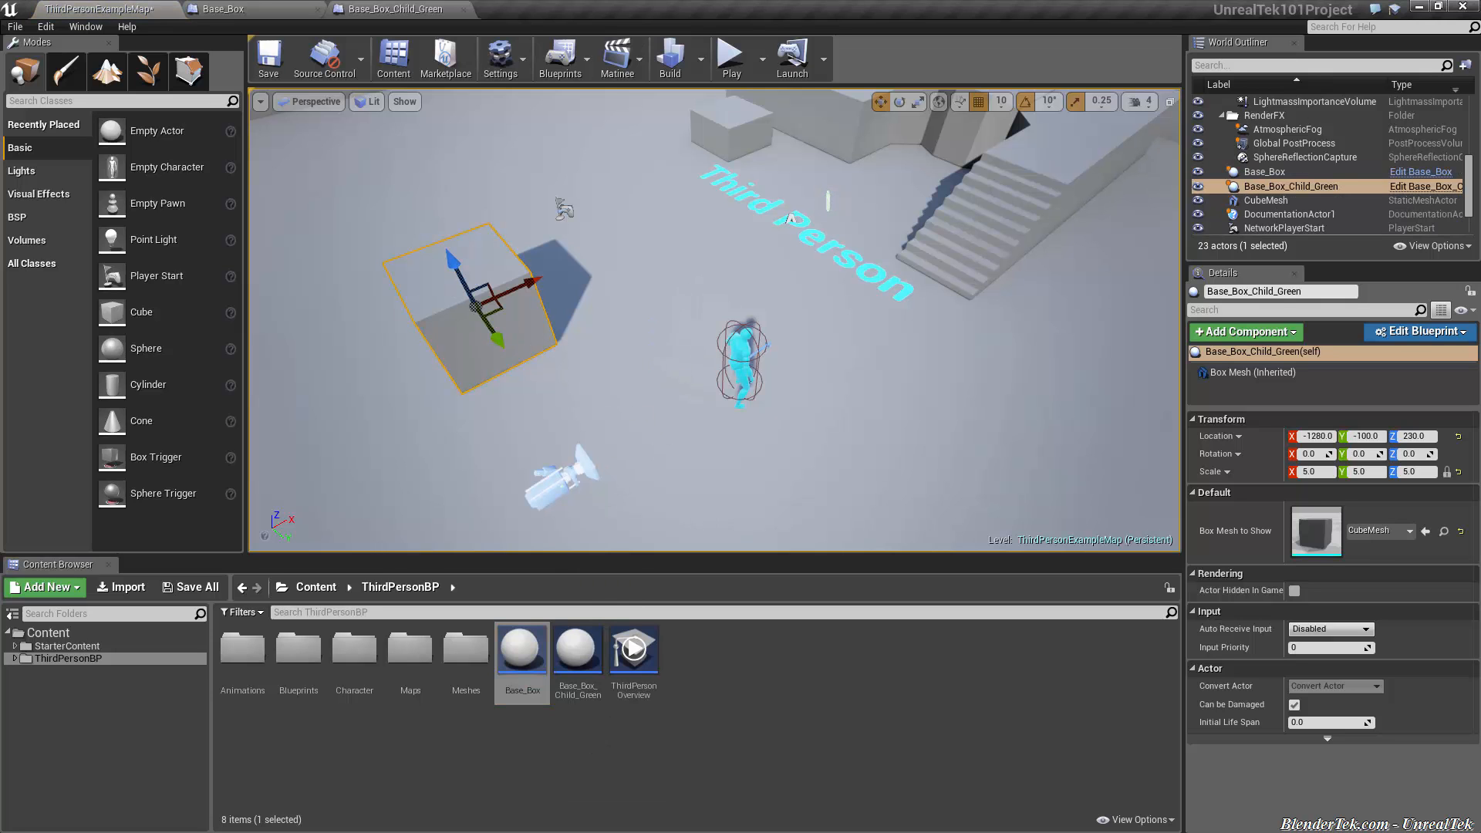
key(ctrl+z)
key(ctrl+z)
key(ctrl+z)
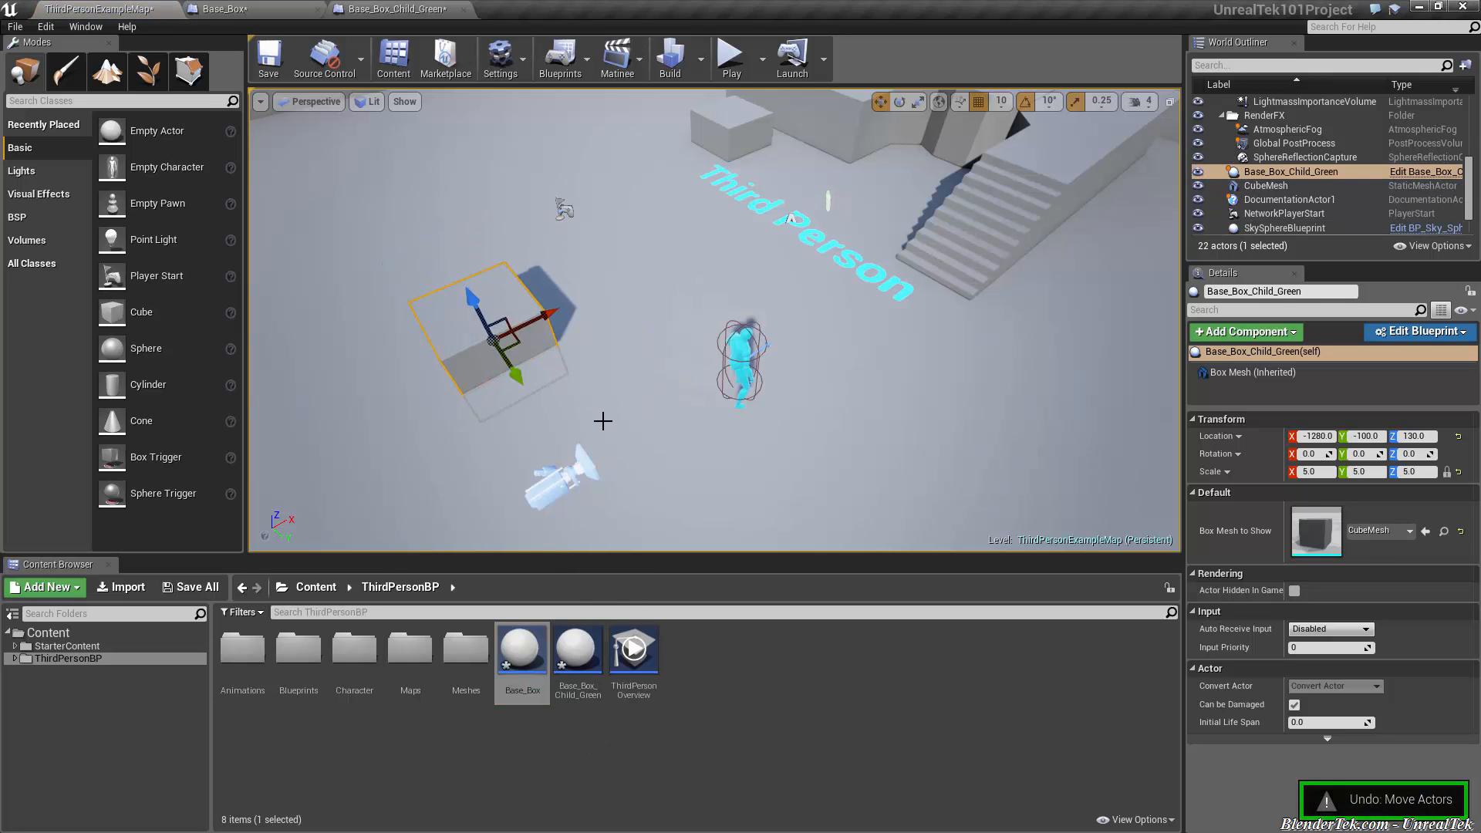
key(ctrl+z)
key(ctrl+z)
key(ctrl+z)
key(ctrl+z)
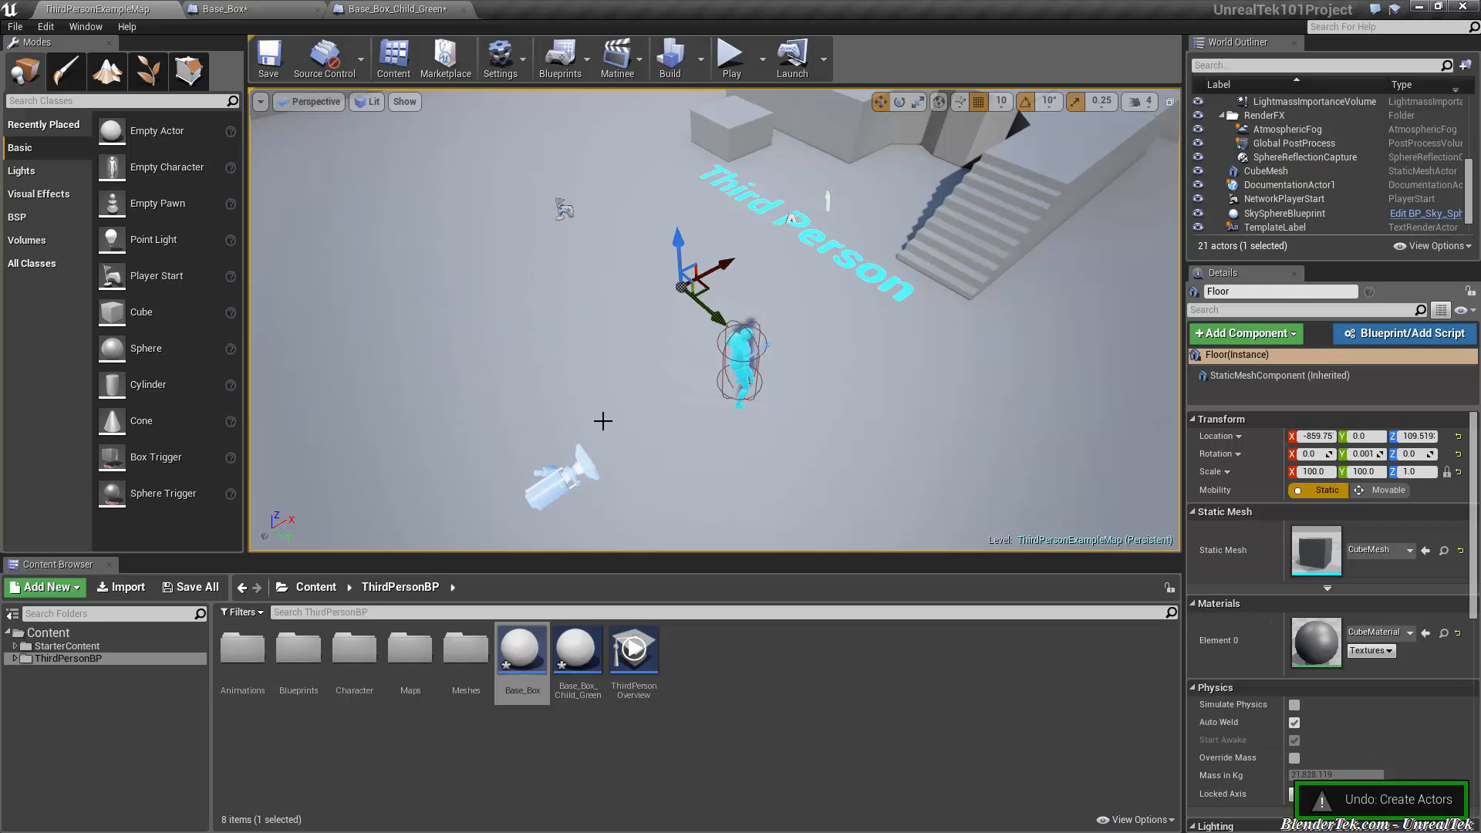
double_click(600, 632)
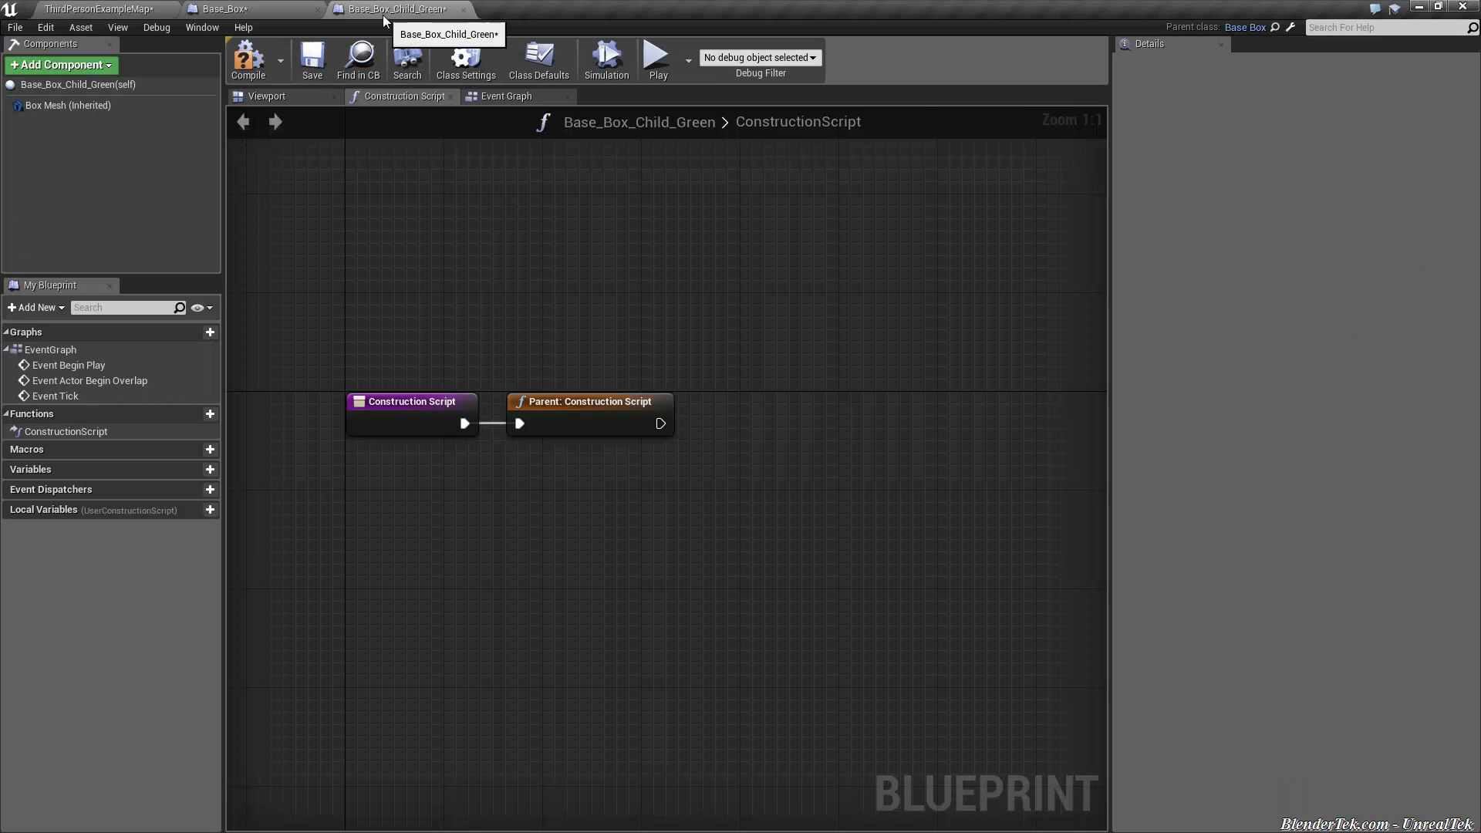
click(578, 424)
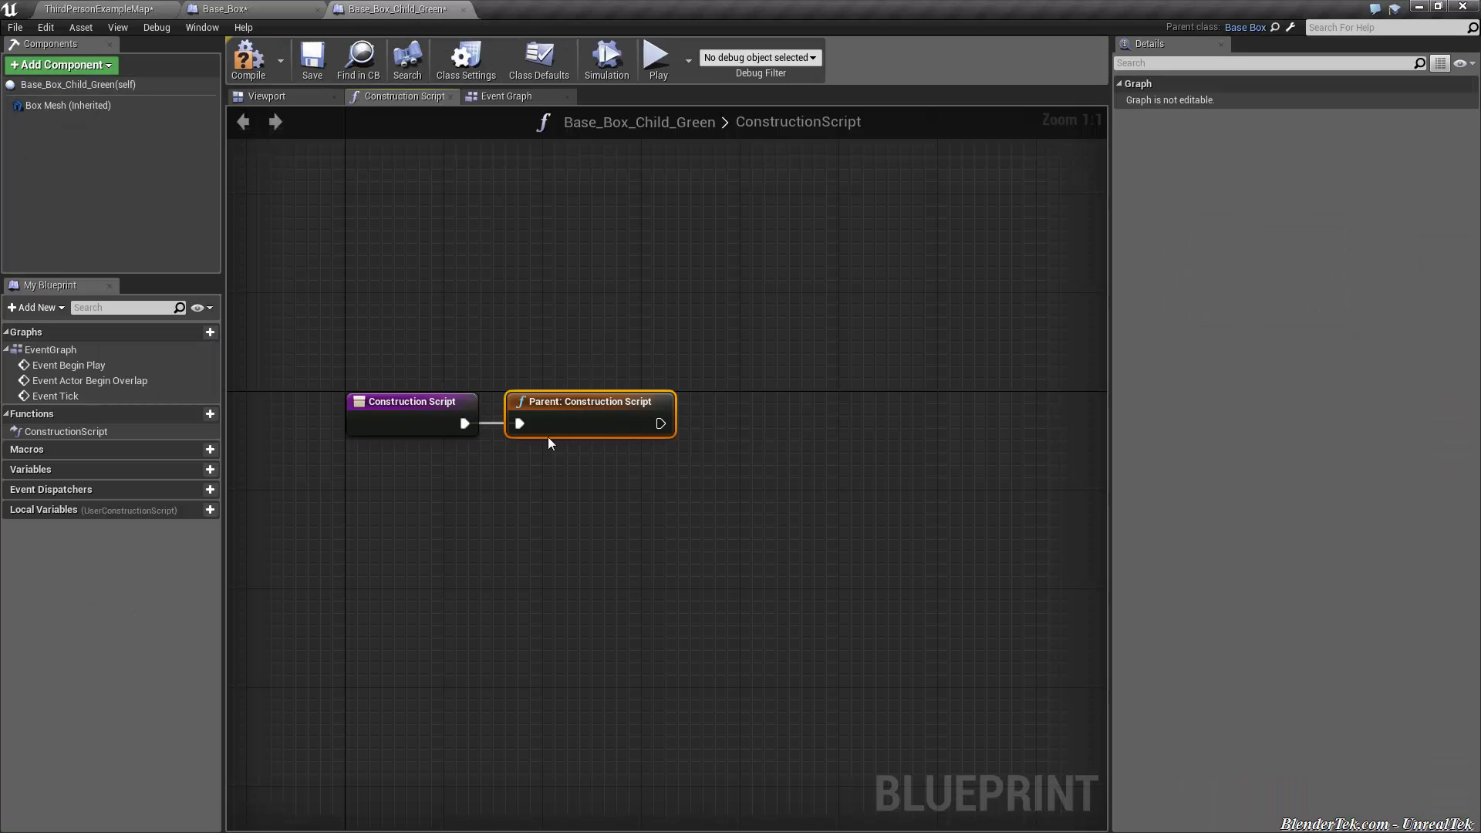
- Create a new material named Green_Box in ThirdPersonBP and open it for editing
click(122, 9)
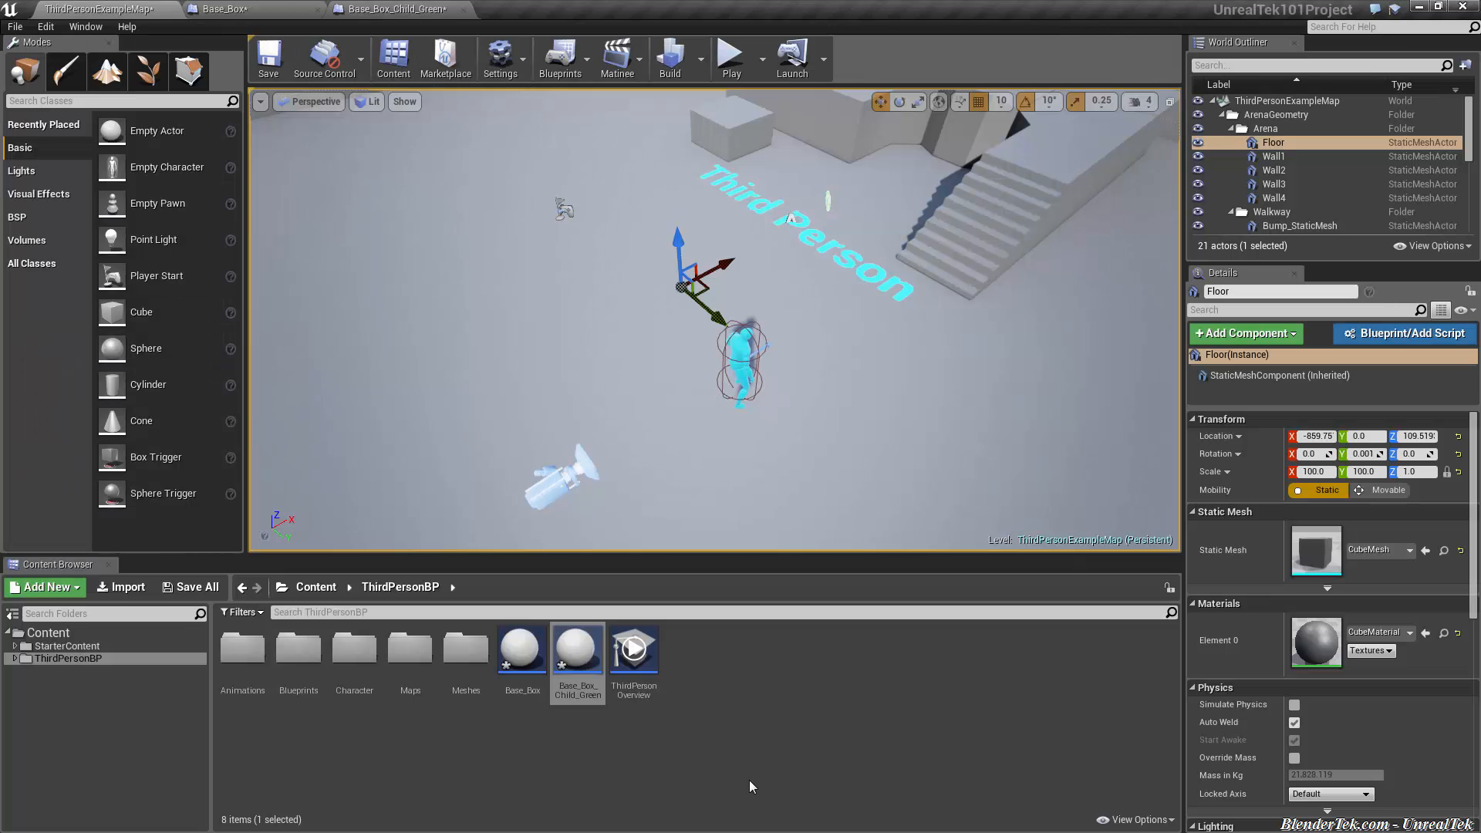
right_click(719, 679)
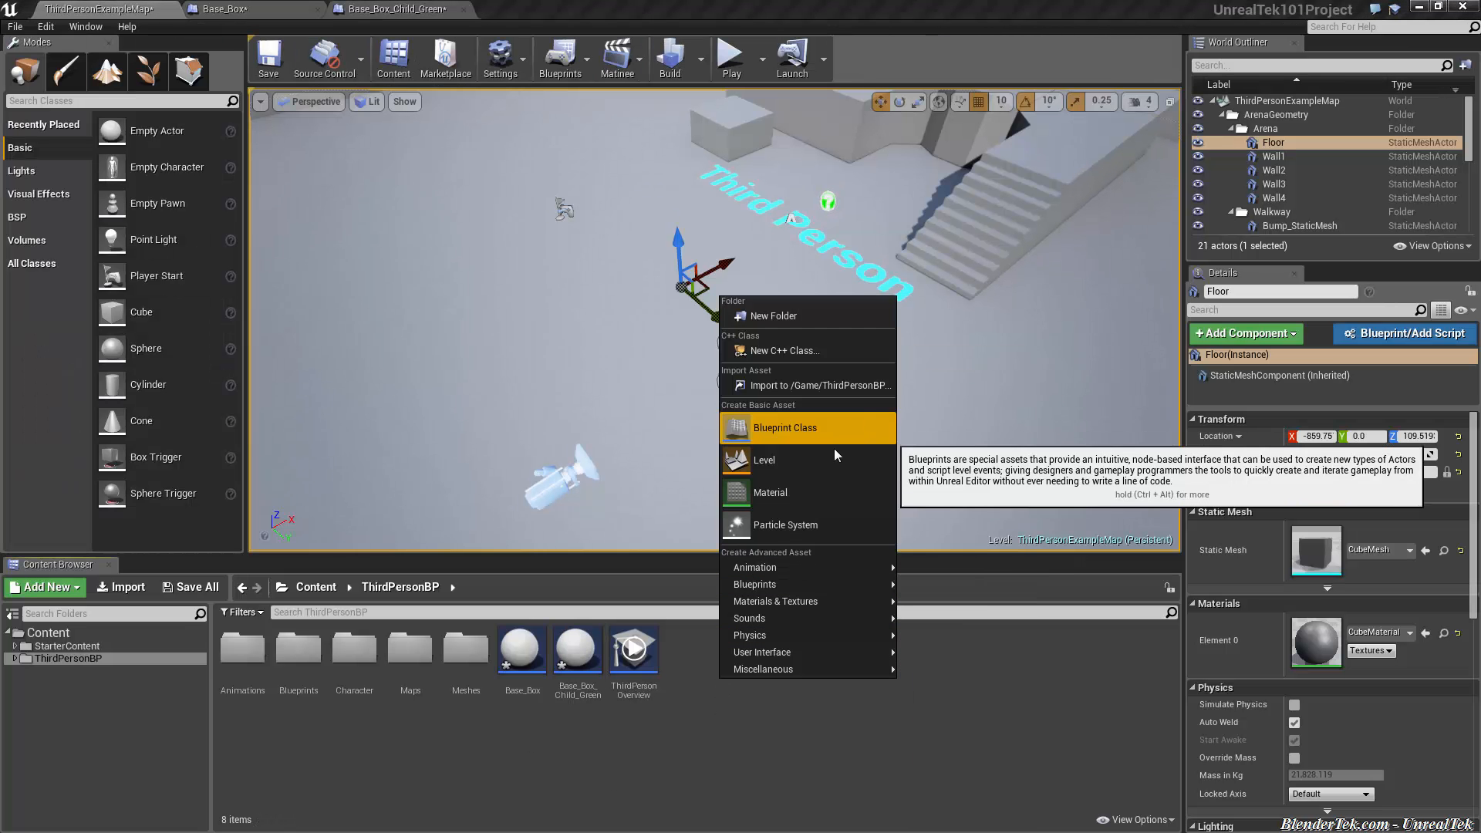
click(812, 491)
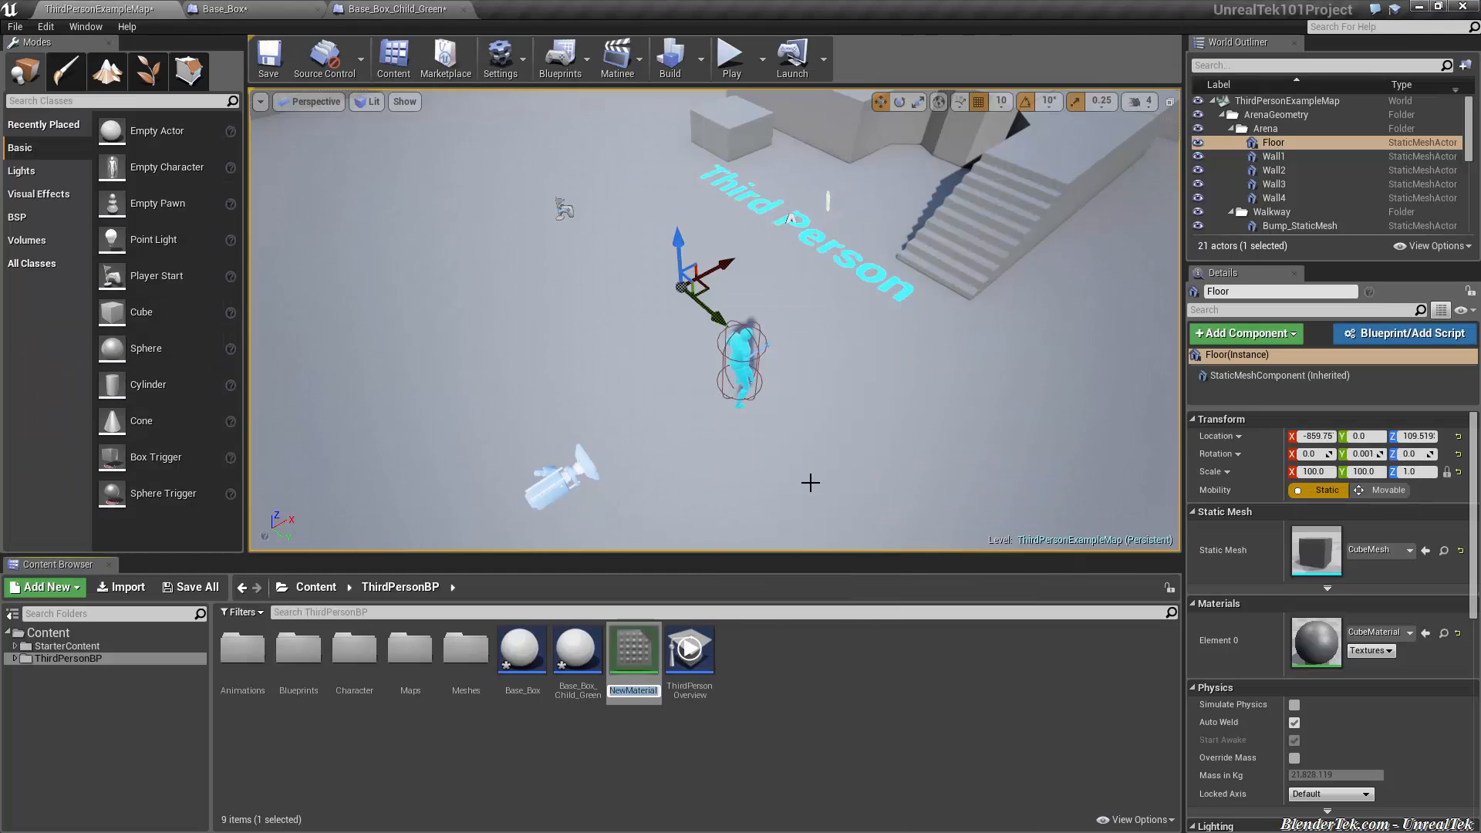
text(Green_Box)
key(Return)
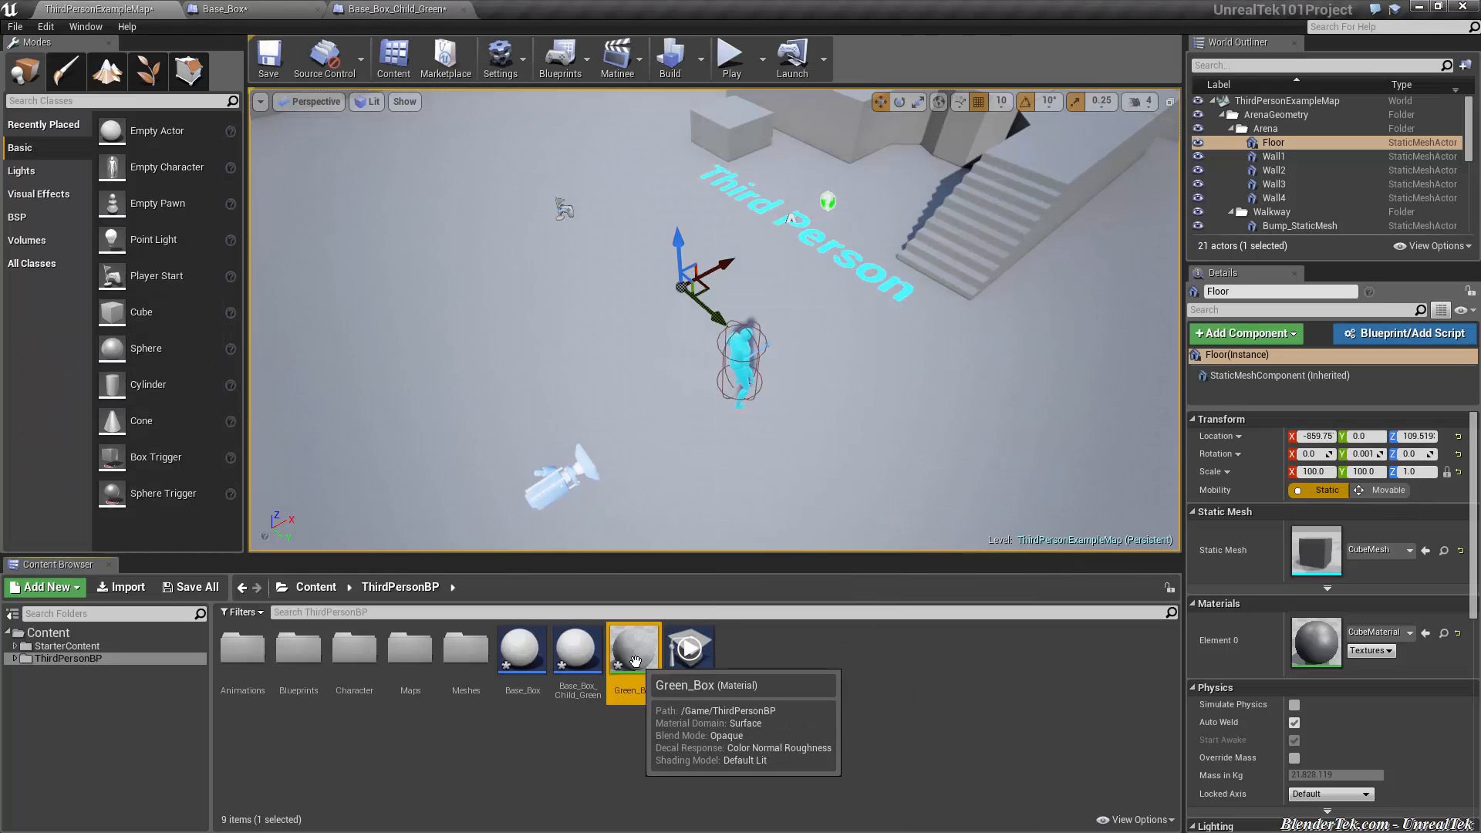
double_click(637, 663)
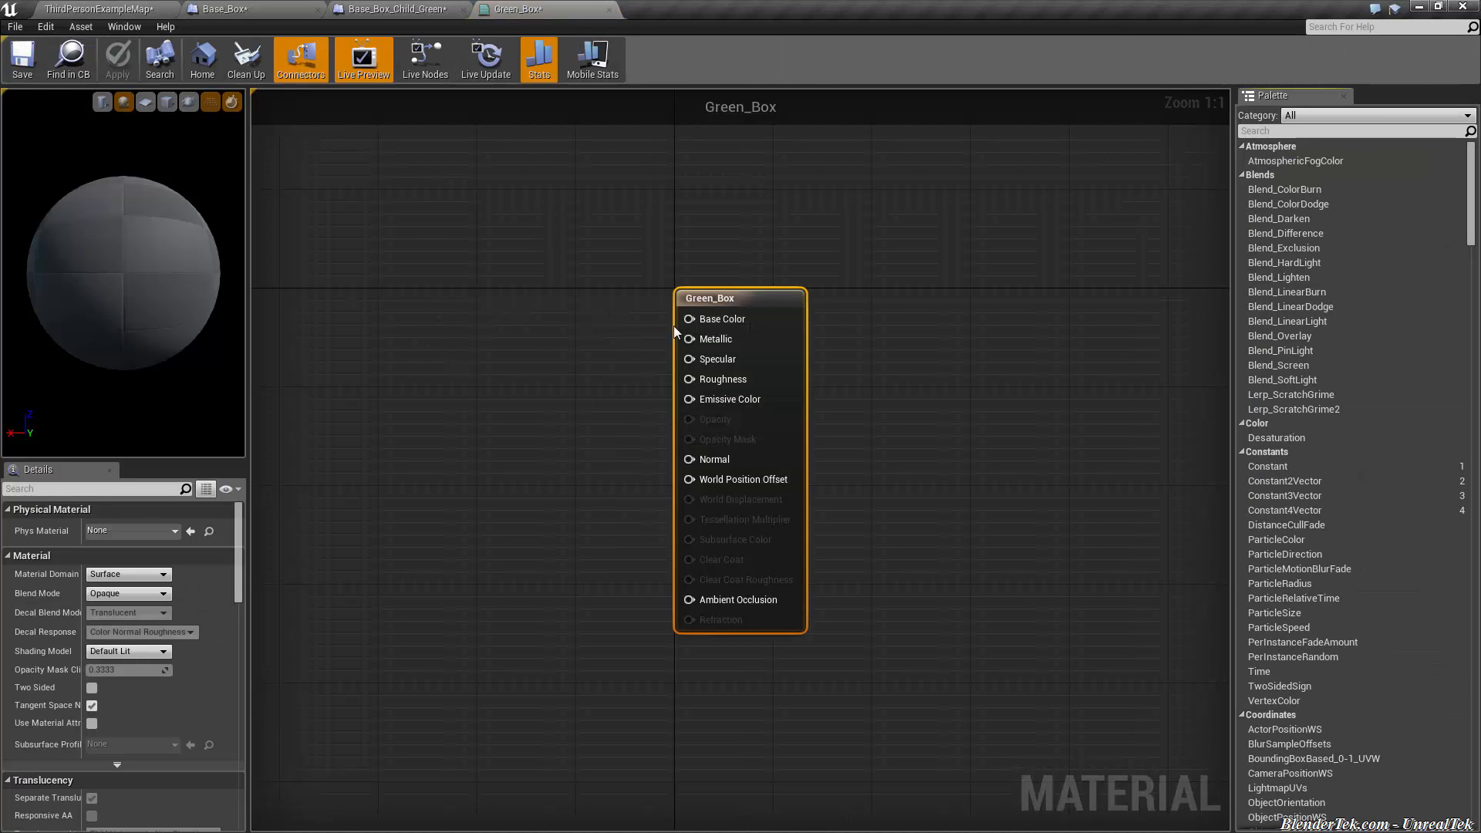
- Feed a bright green Constant3Vector (0, 1, 0.147) into Base Color, then apply and save Green_Box
drag(689, 319, 529, 317)
text(constant)
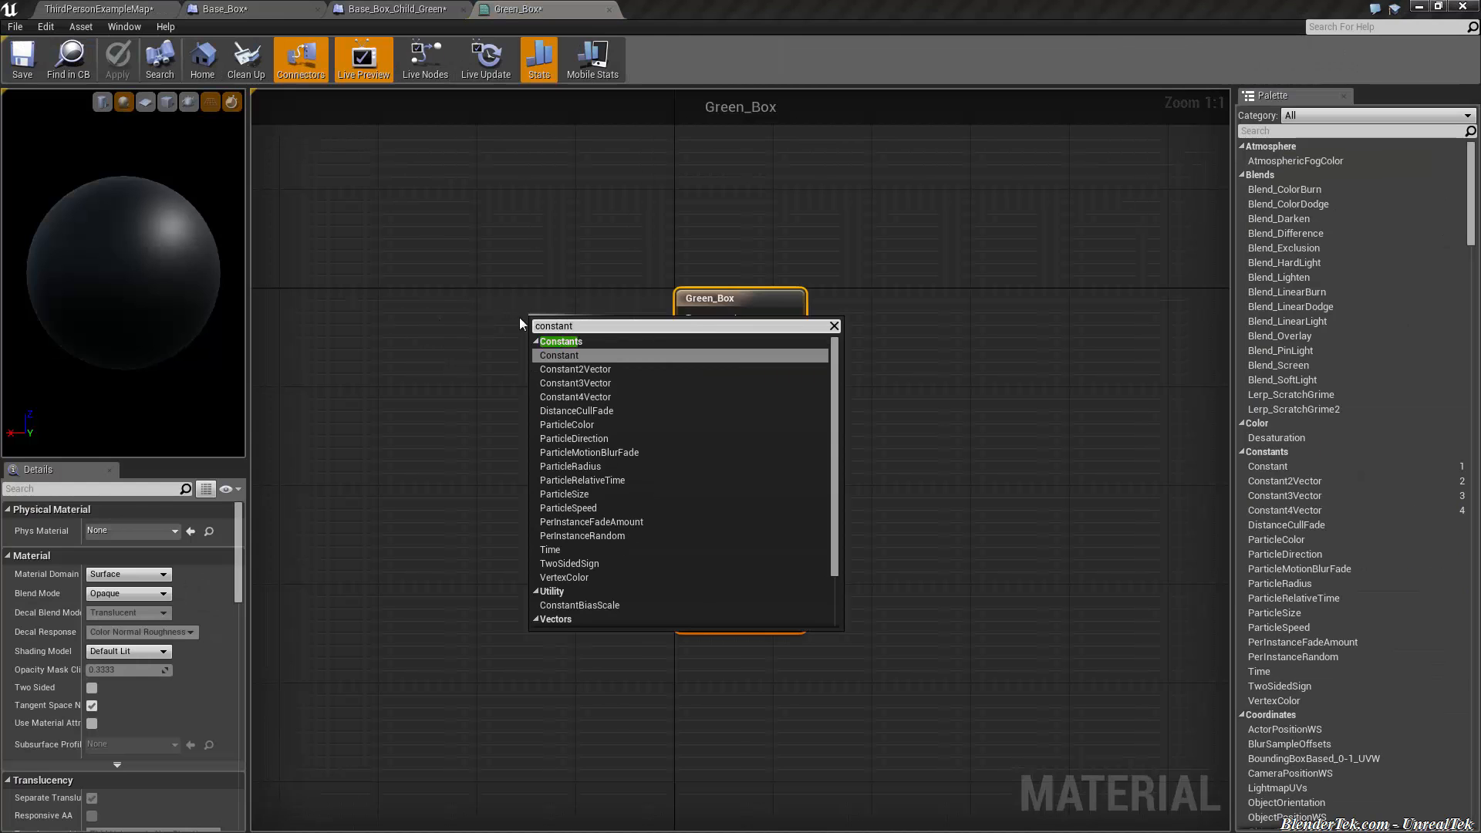
click(575, 384)
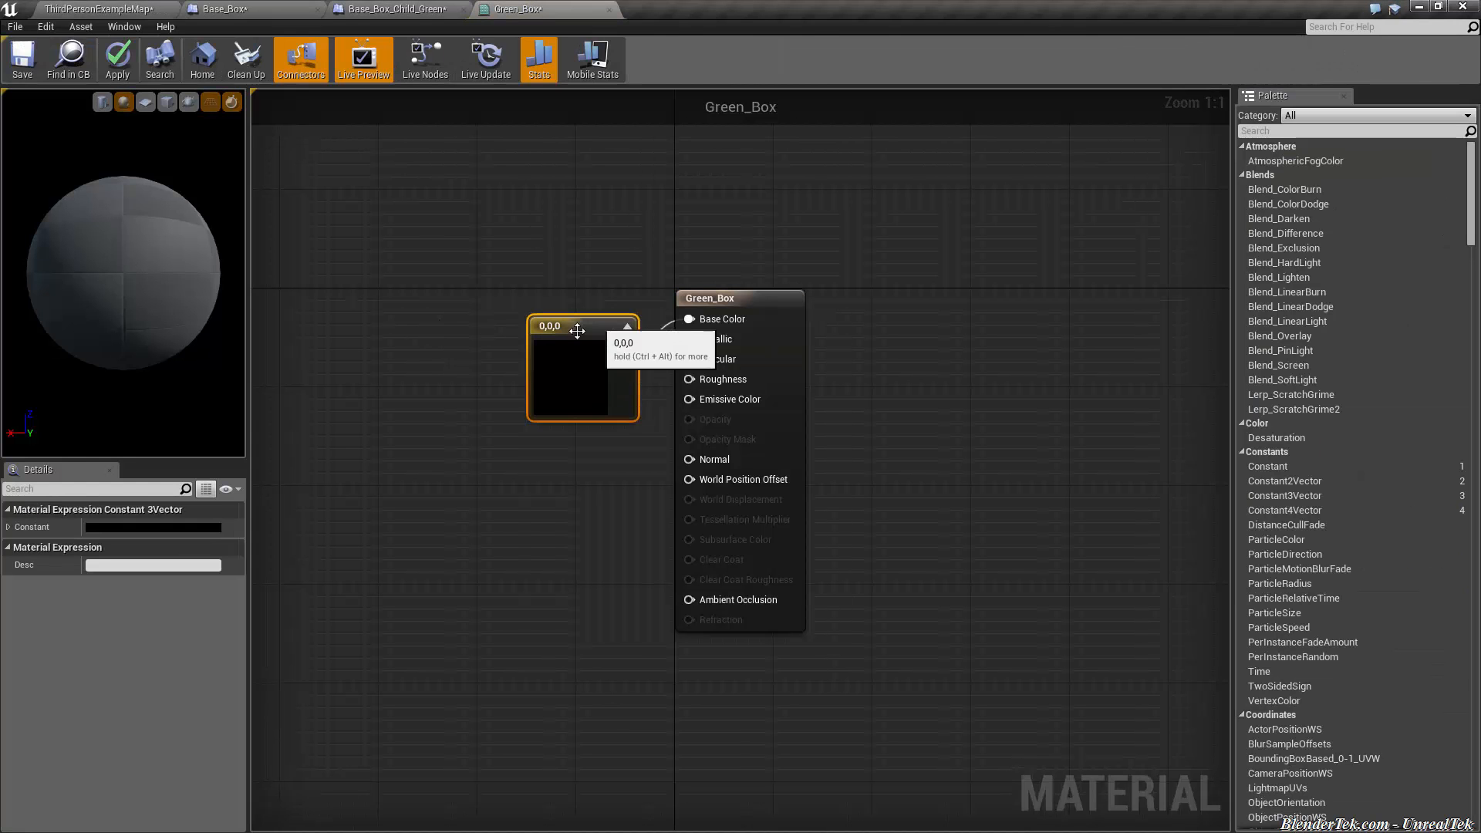
drag(555, 315, 515, 307)
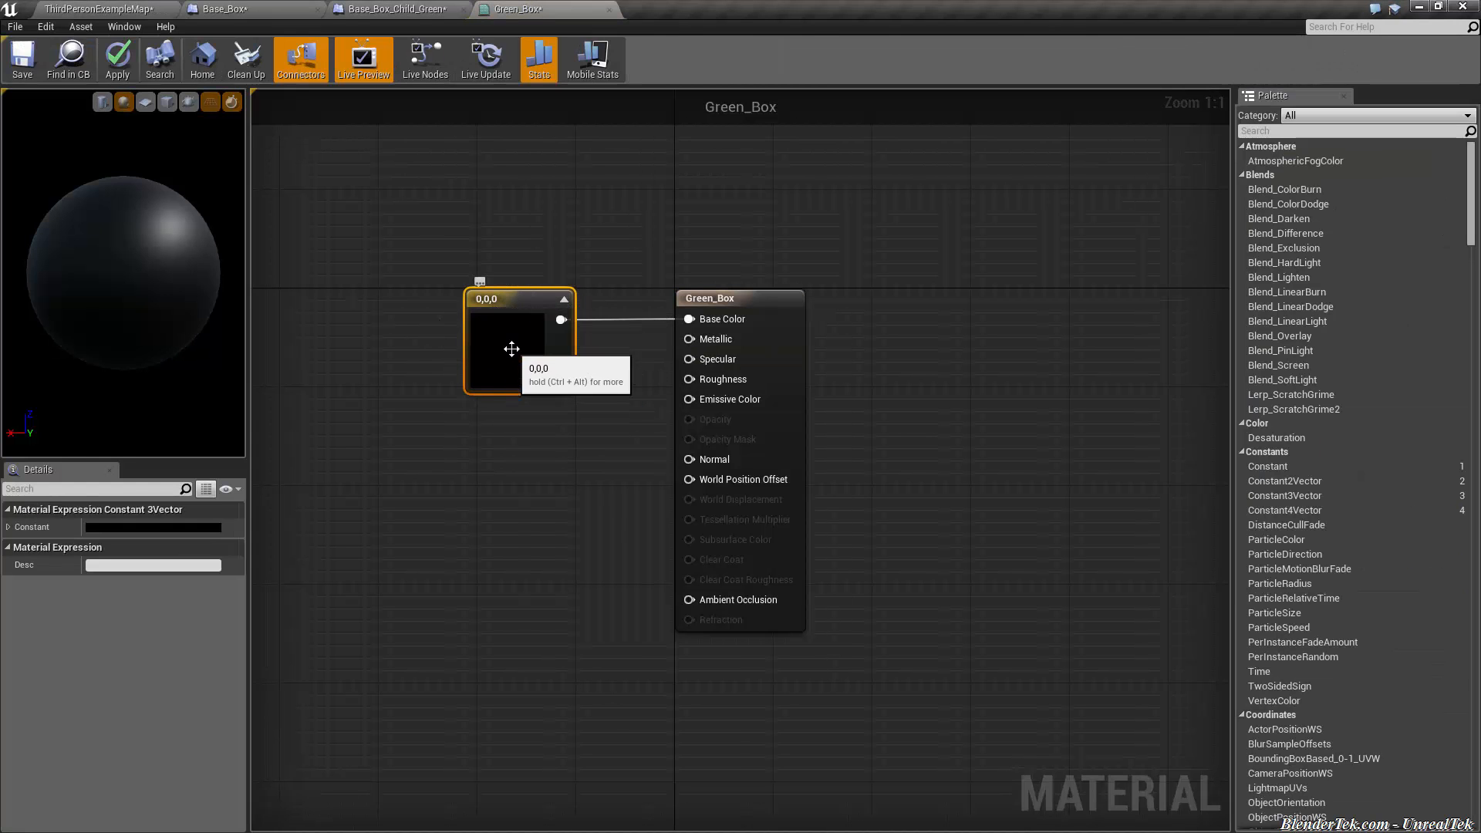
double_click(512, 349)
drag(588, 494, 533, 571)
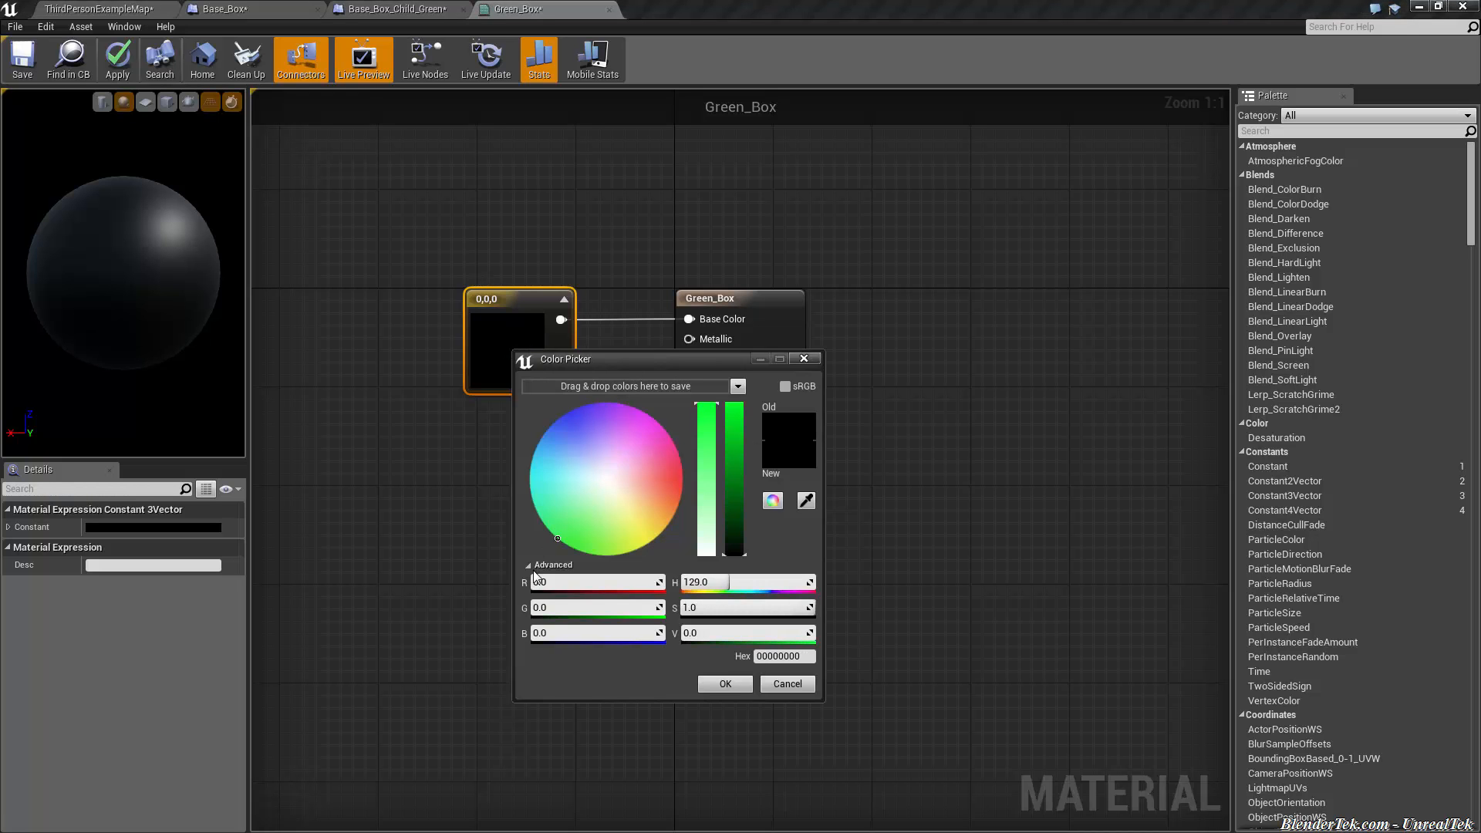
click(735, 418)
click(726, 683)
click(22, 58)
click(394, 8)
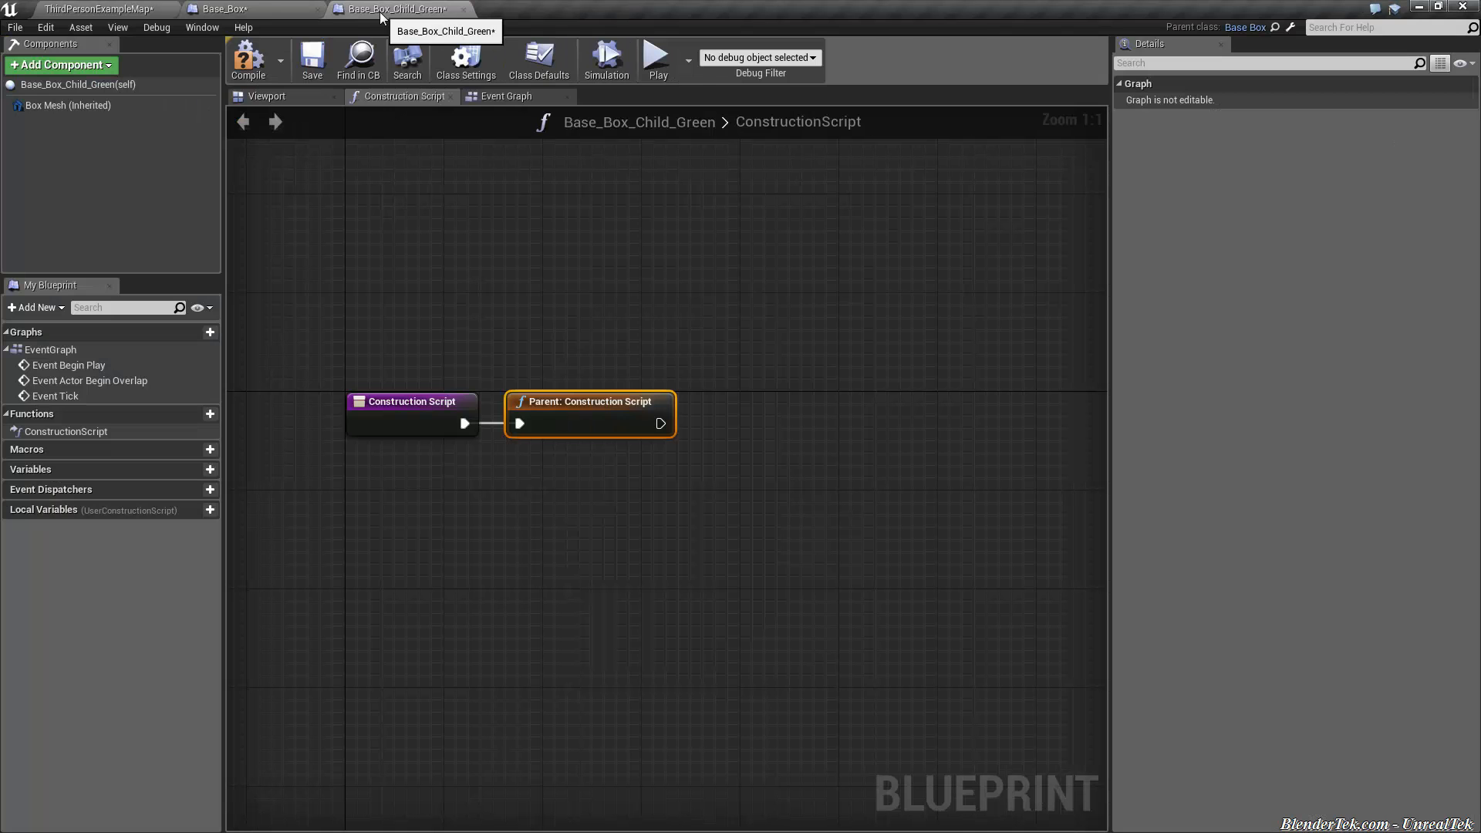
- Place a Base_Box_Child_Green actor in the level and set its Box Mesh to Show to CubeMesh
click(93, 9)
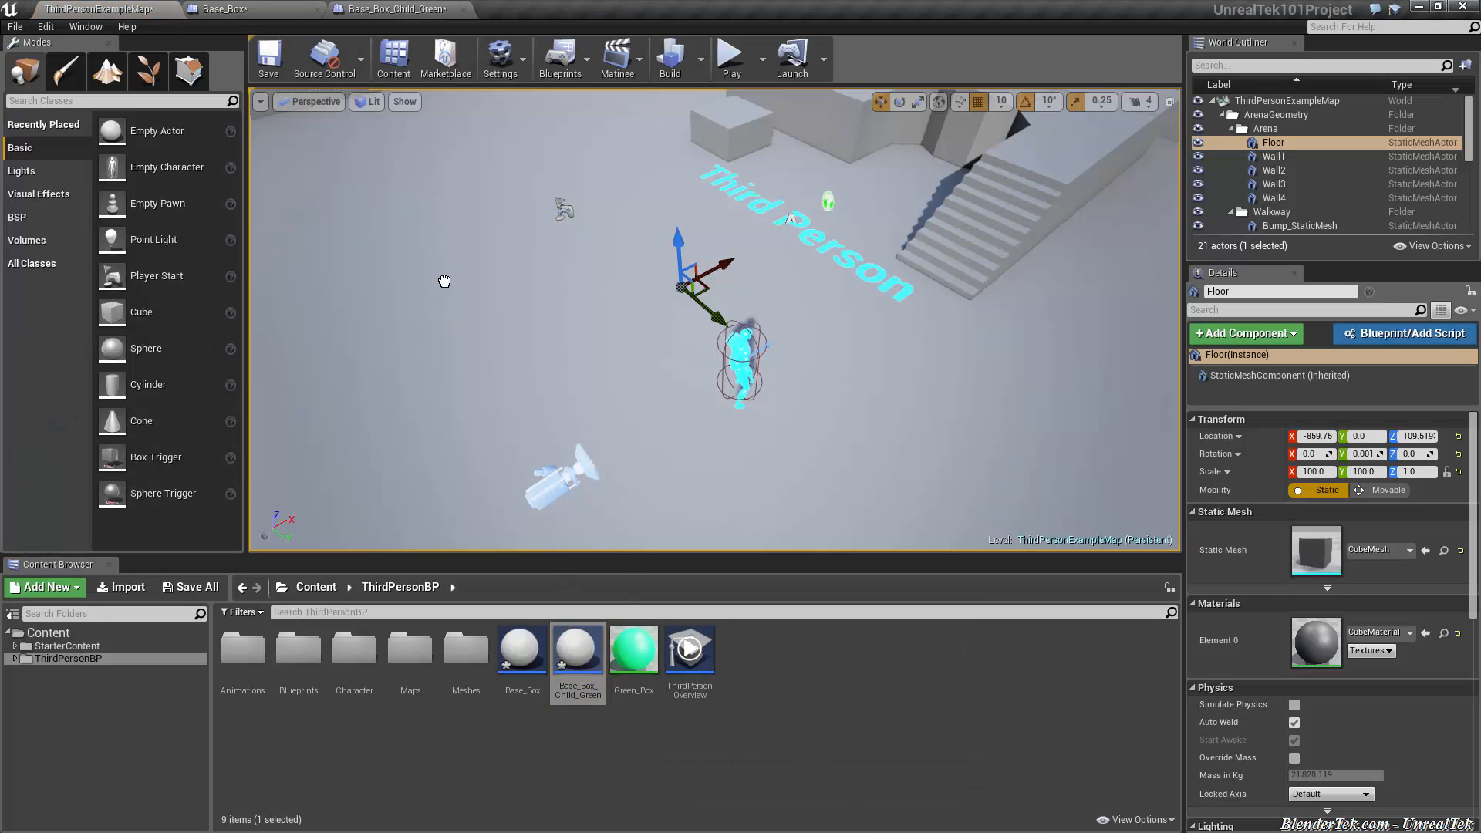
drag(576, 654, 451, 283)
click(1378, 531)
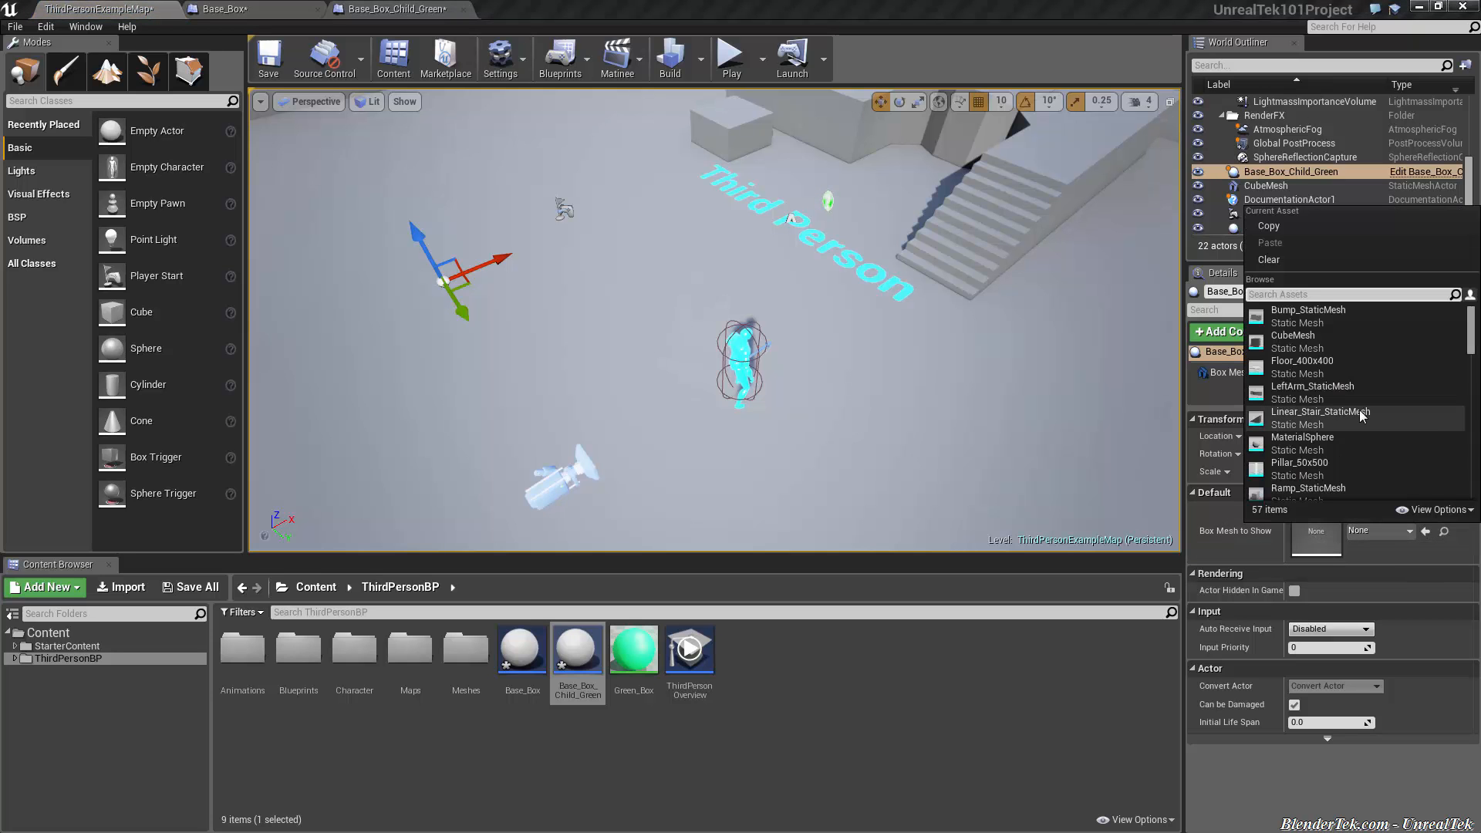
click(1351, 336)
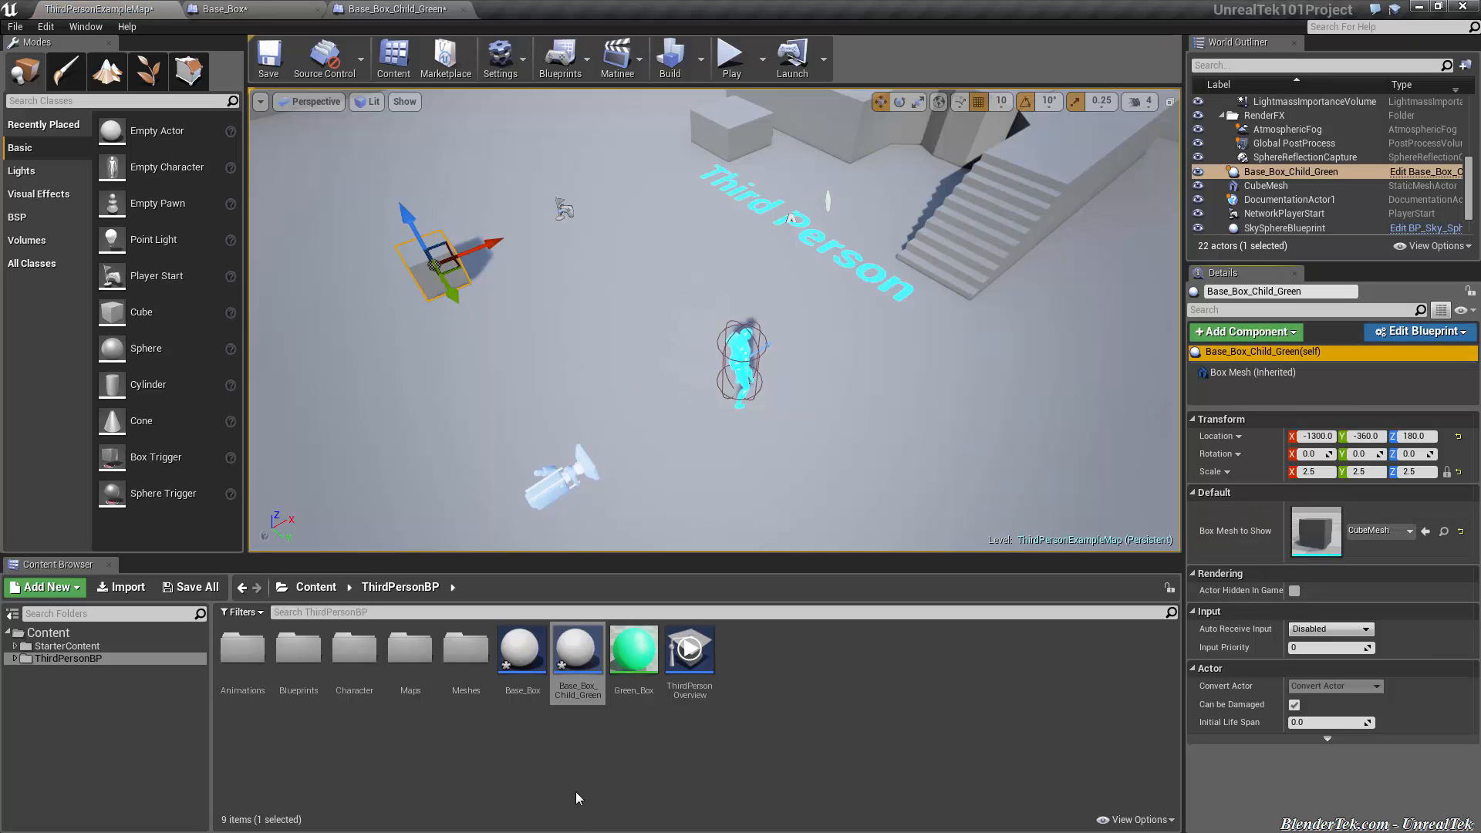
- Undo an accidental Base_Box placement and inspect the inherited box mesh component
drag(521, 648, 548, 362)
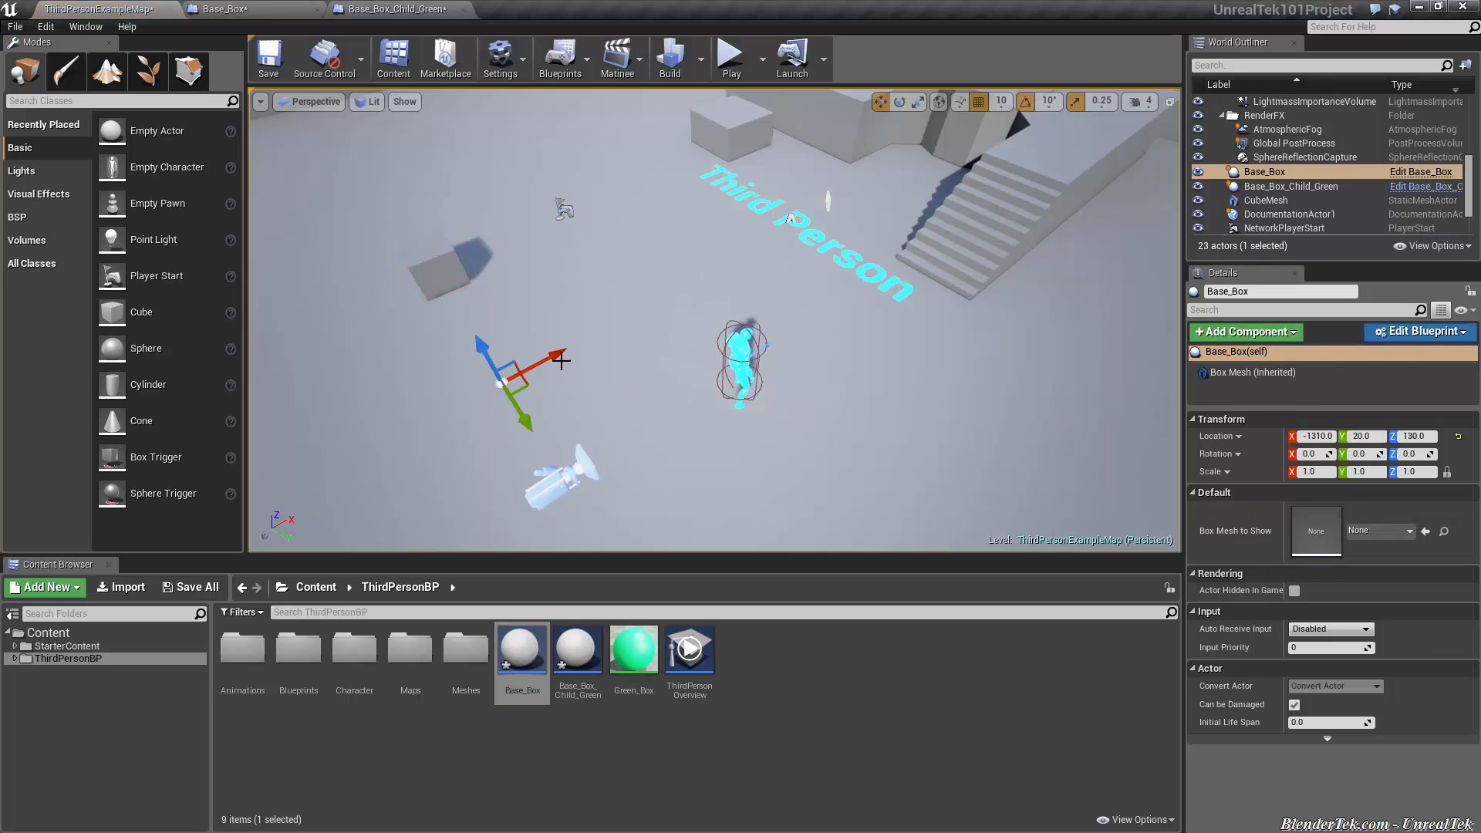
key(ctrl+z)
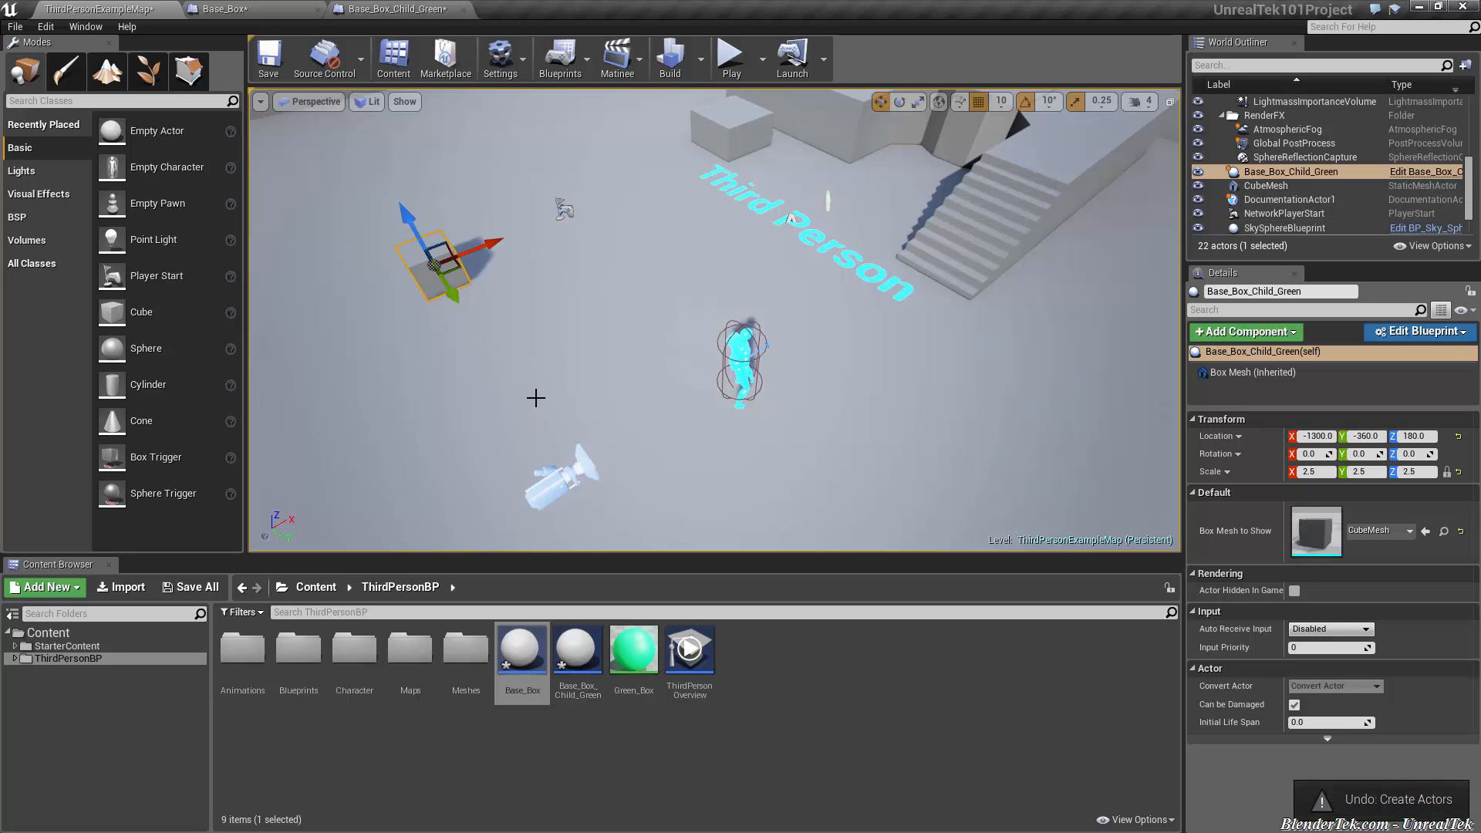
click(1252, 372)
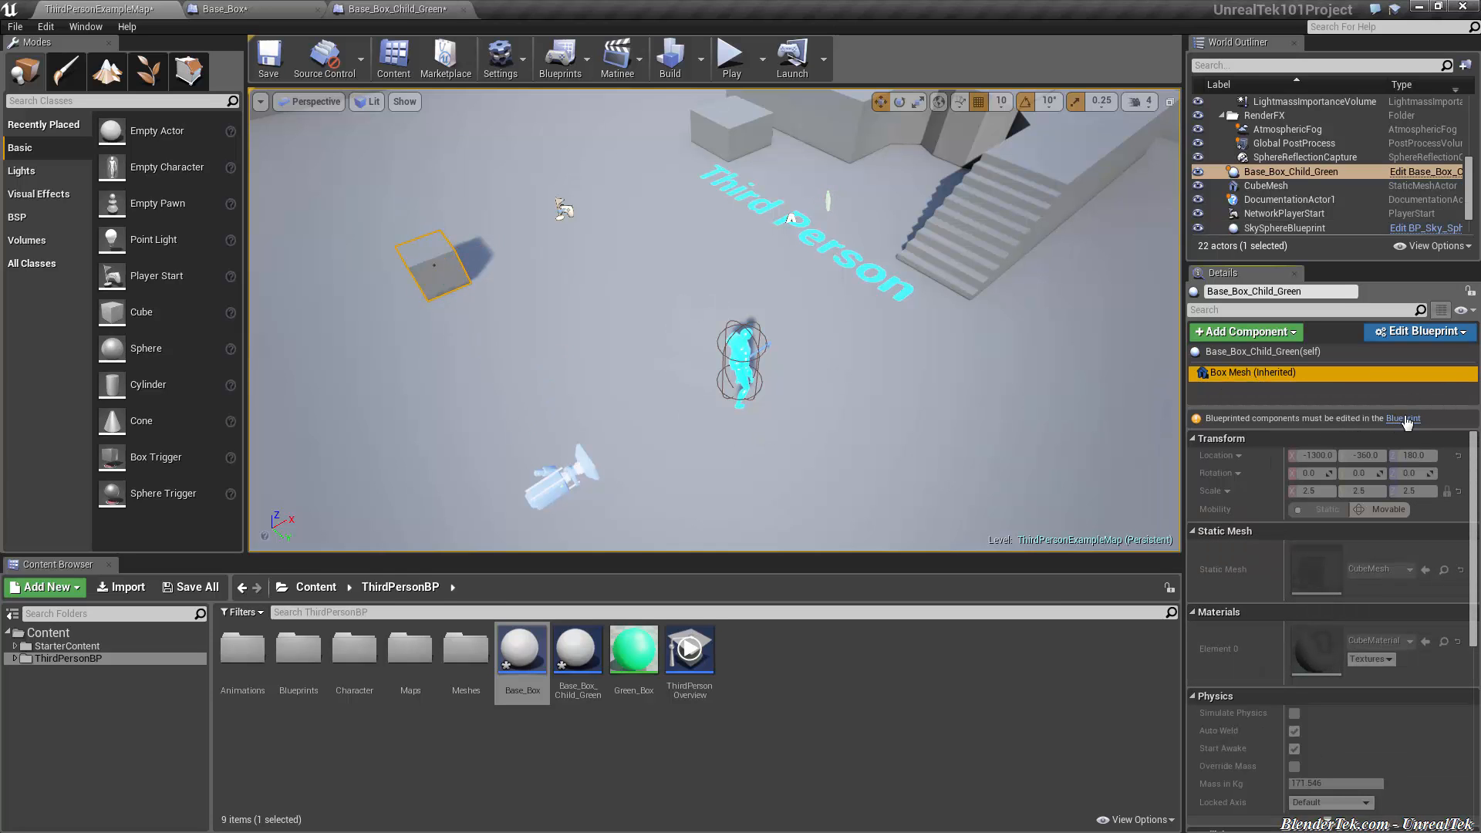
- Reopen the child blueprint in its editor from Edit Blueprint and look at its Box Mesh component
click(1416, 335)
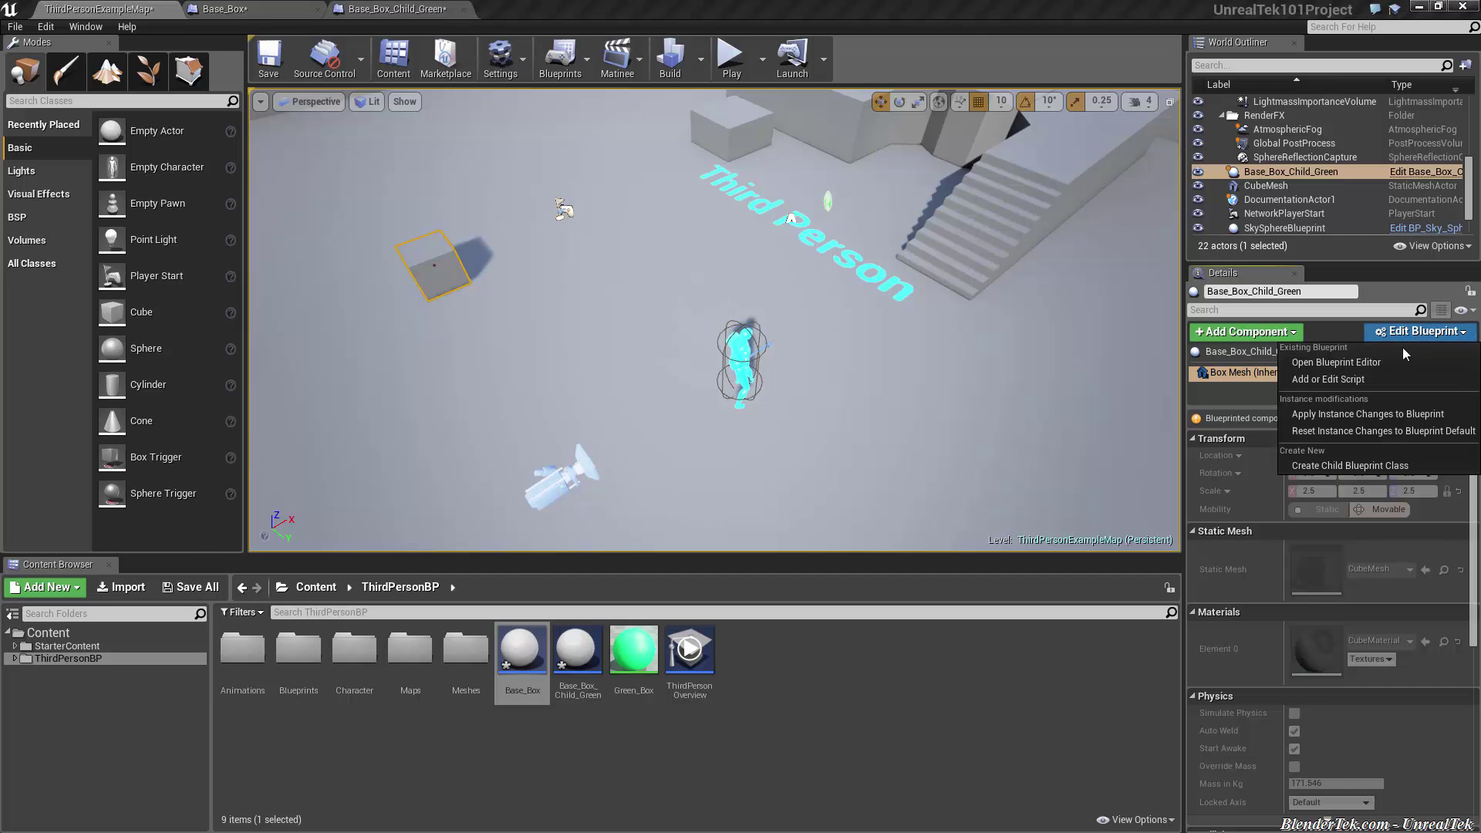
click(1364, 365)
click(100, 105)
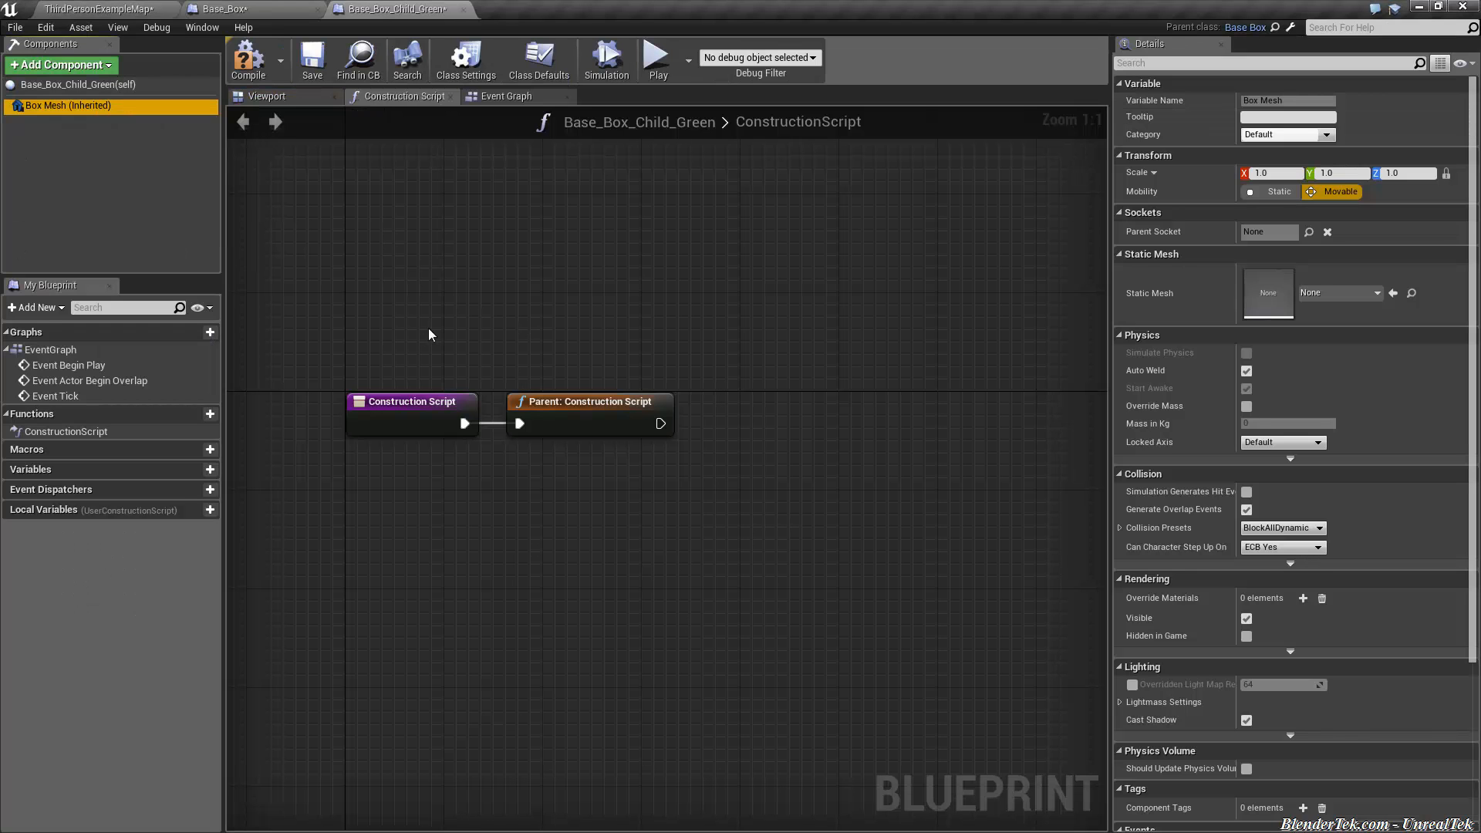
- In Base_Box's construction script, chain a Set Material node after Set Static Mesh
right_drag(420, 335, 484, 321)
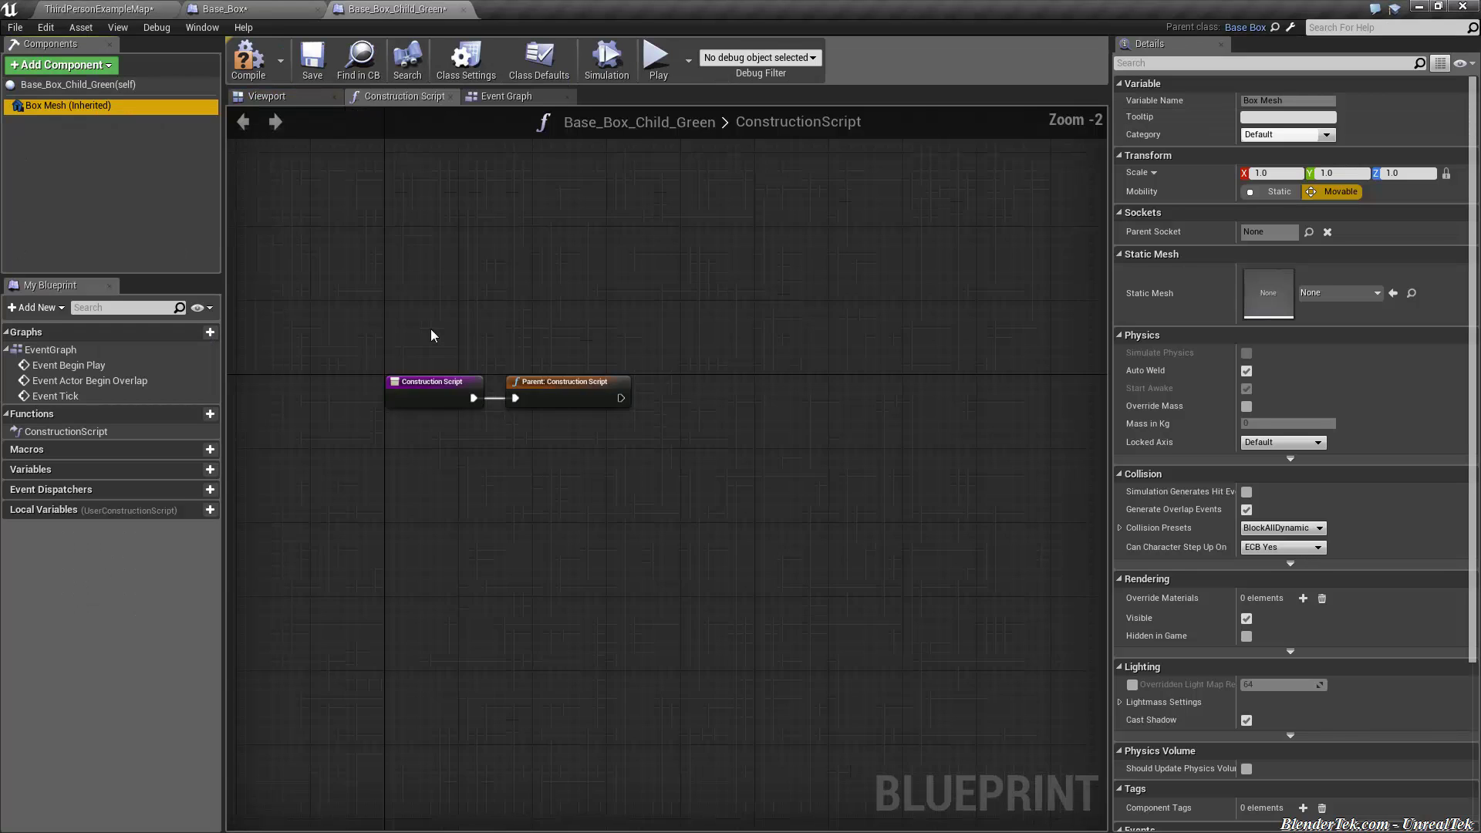
click(261, 10)
right_drag(729, 348, 763, 366)
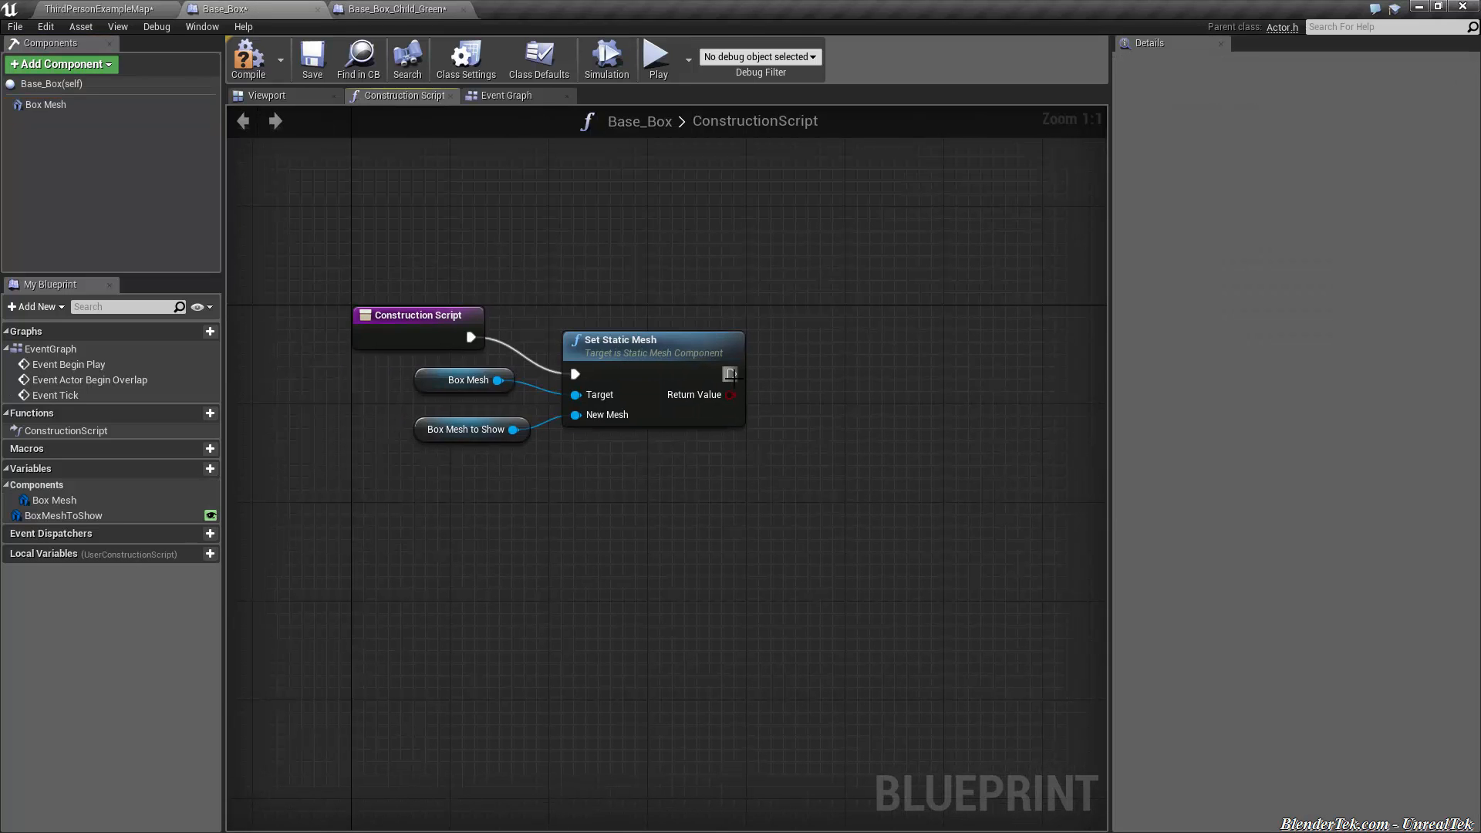
drag(730, 375, 809, 479)
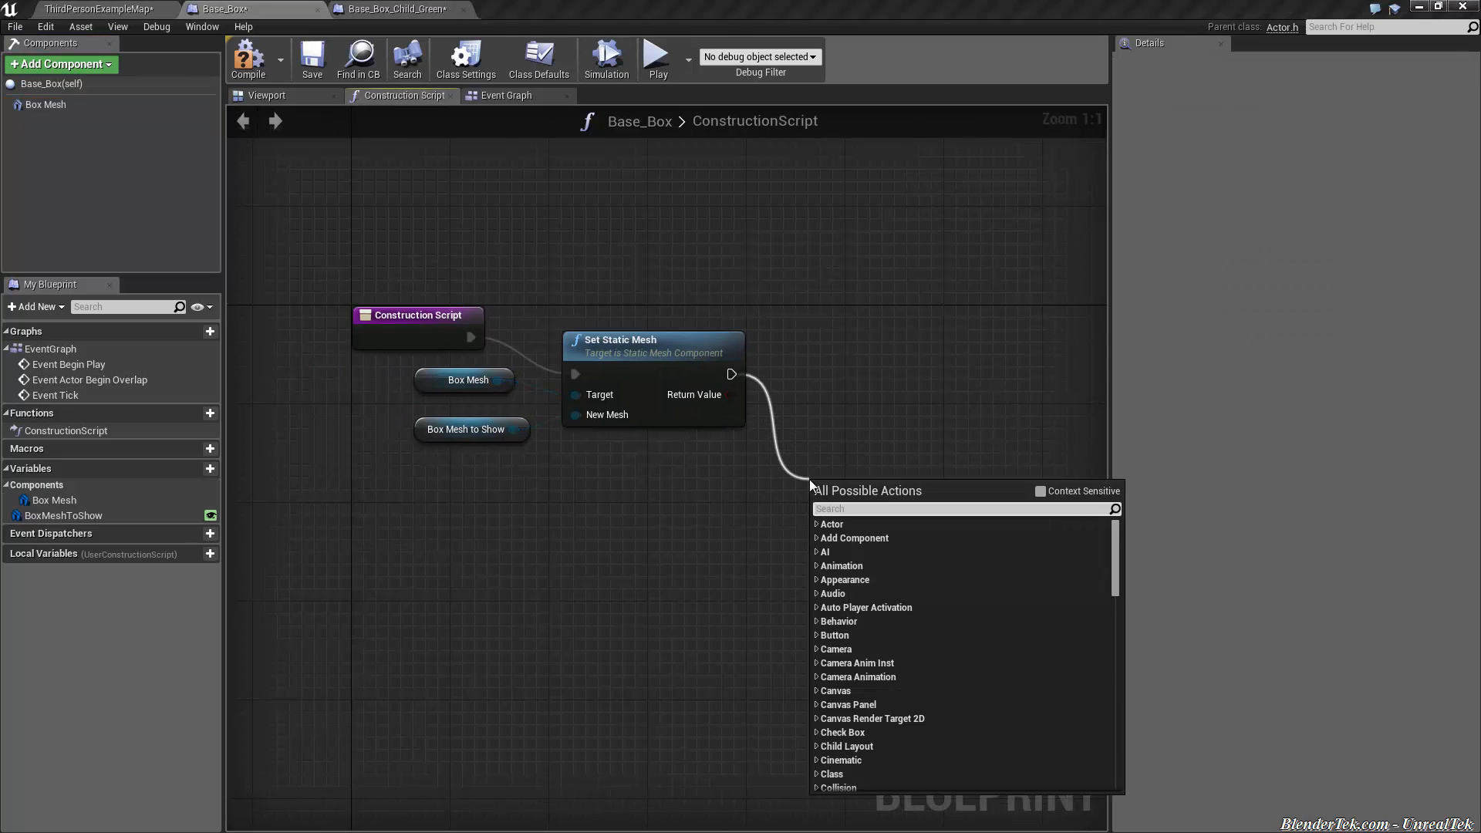
text(material)
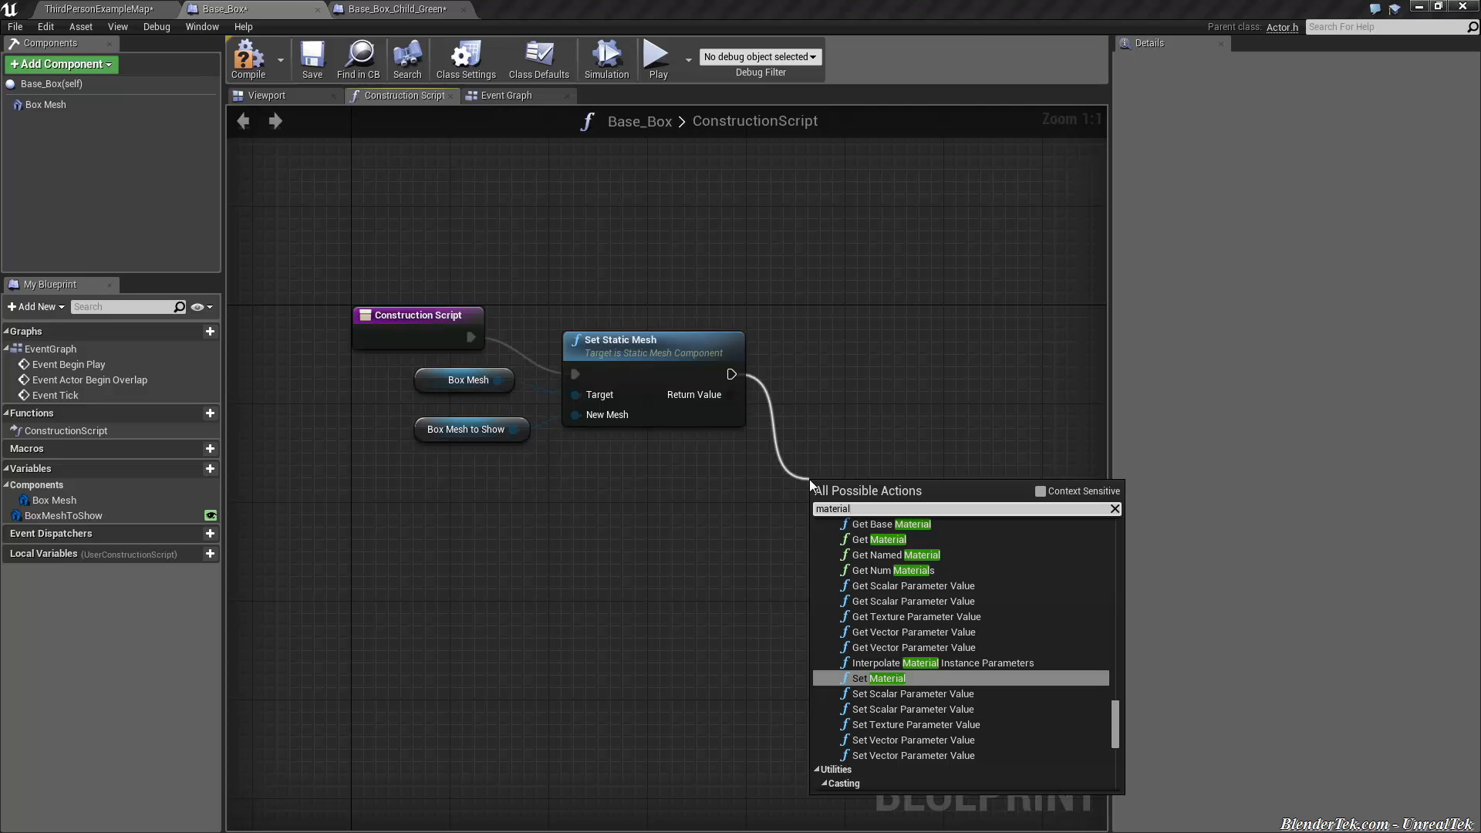
click(880, 678)
- Wire Box Mesh into Set Material's Target and glance at the available material assets
drag(45, 105, 823, 544)
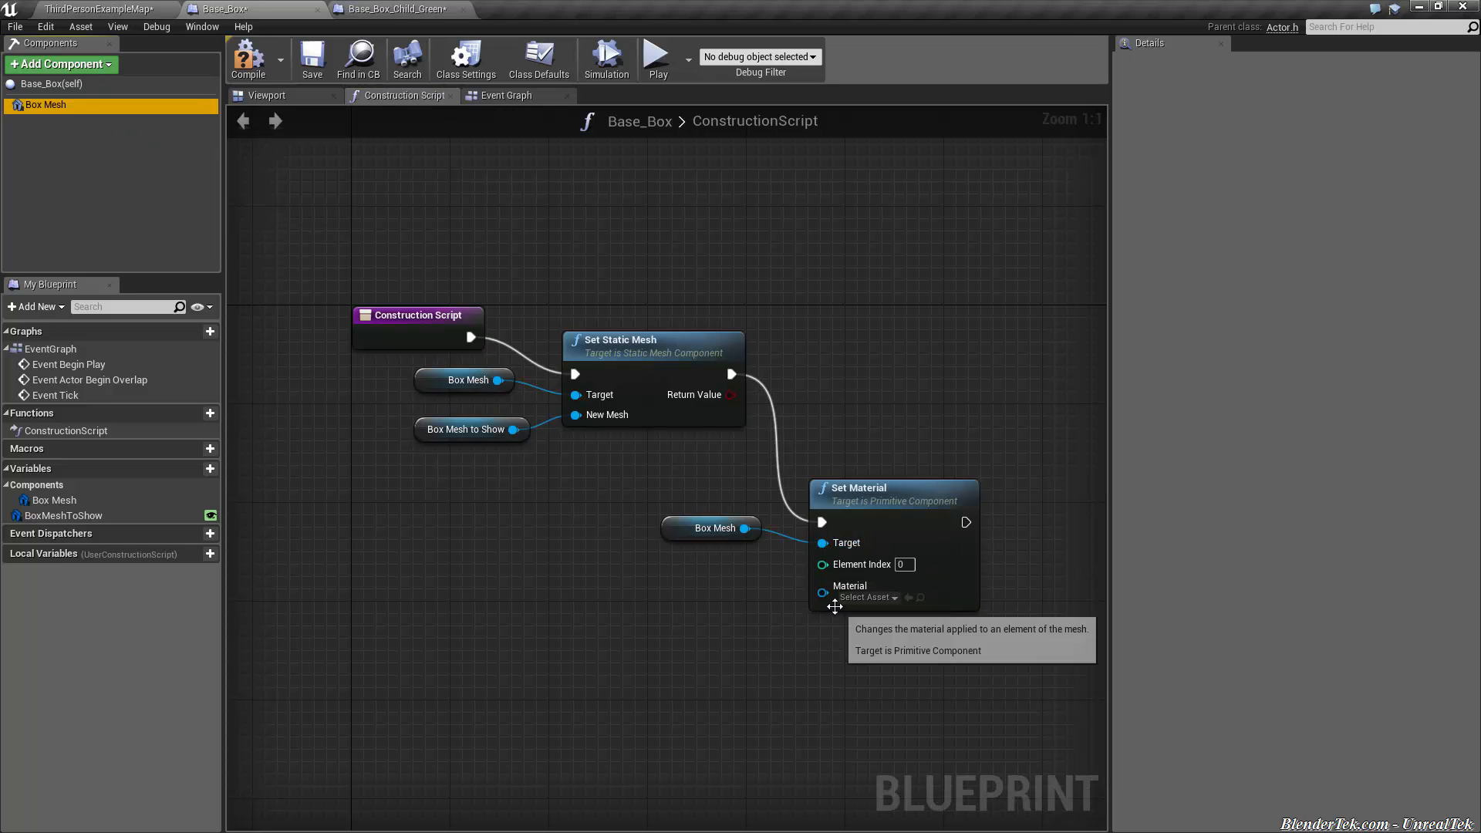
click(866, 597)
click(341, 513)
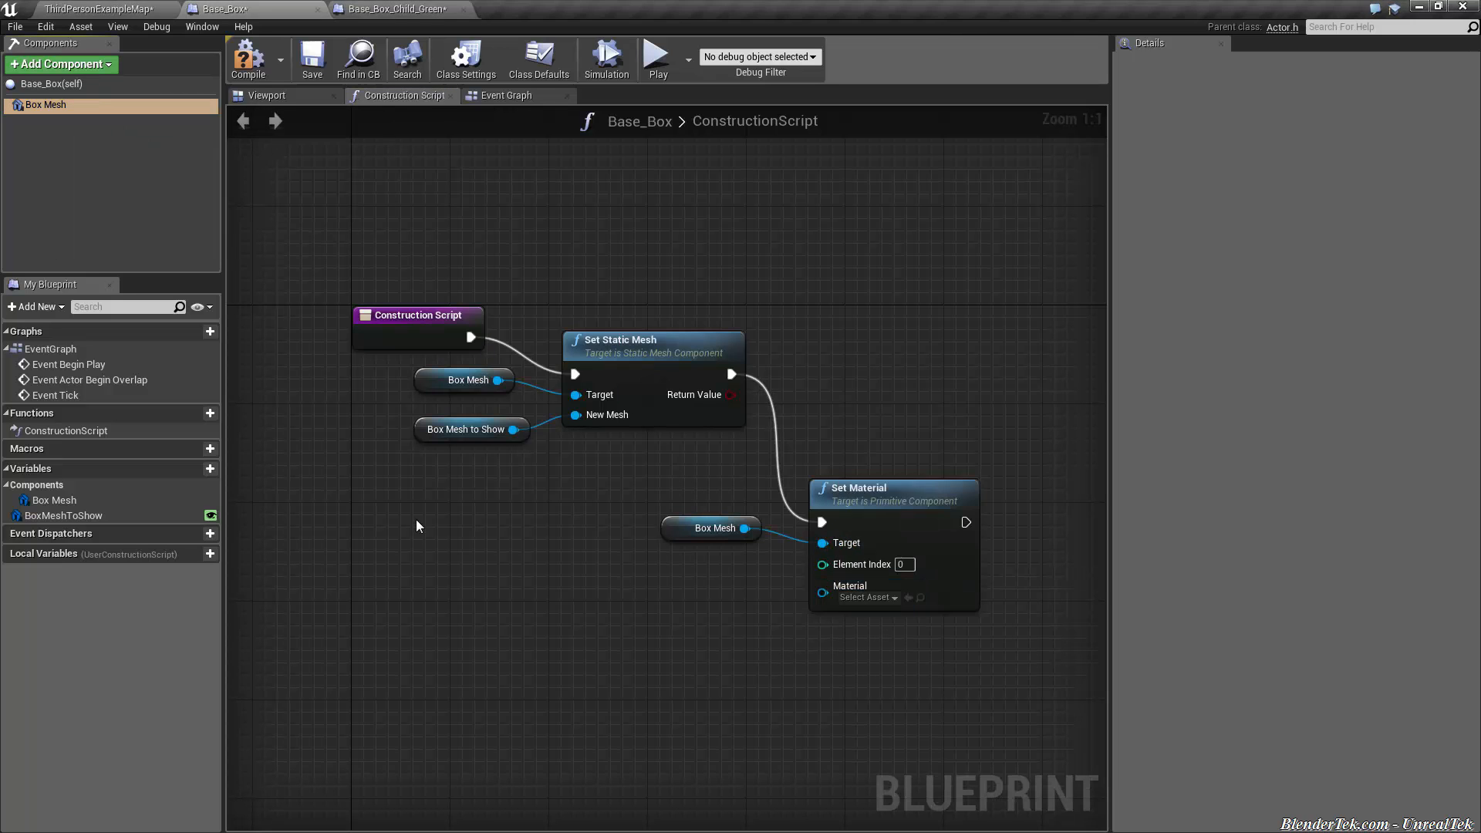
- Add an editable Material variable MaterialToShow and feed it into Set Material's Material input
click(198, 469)
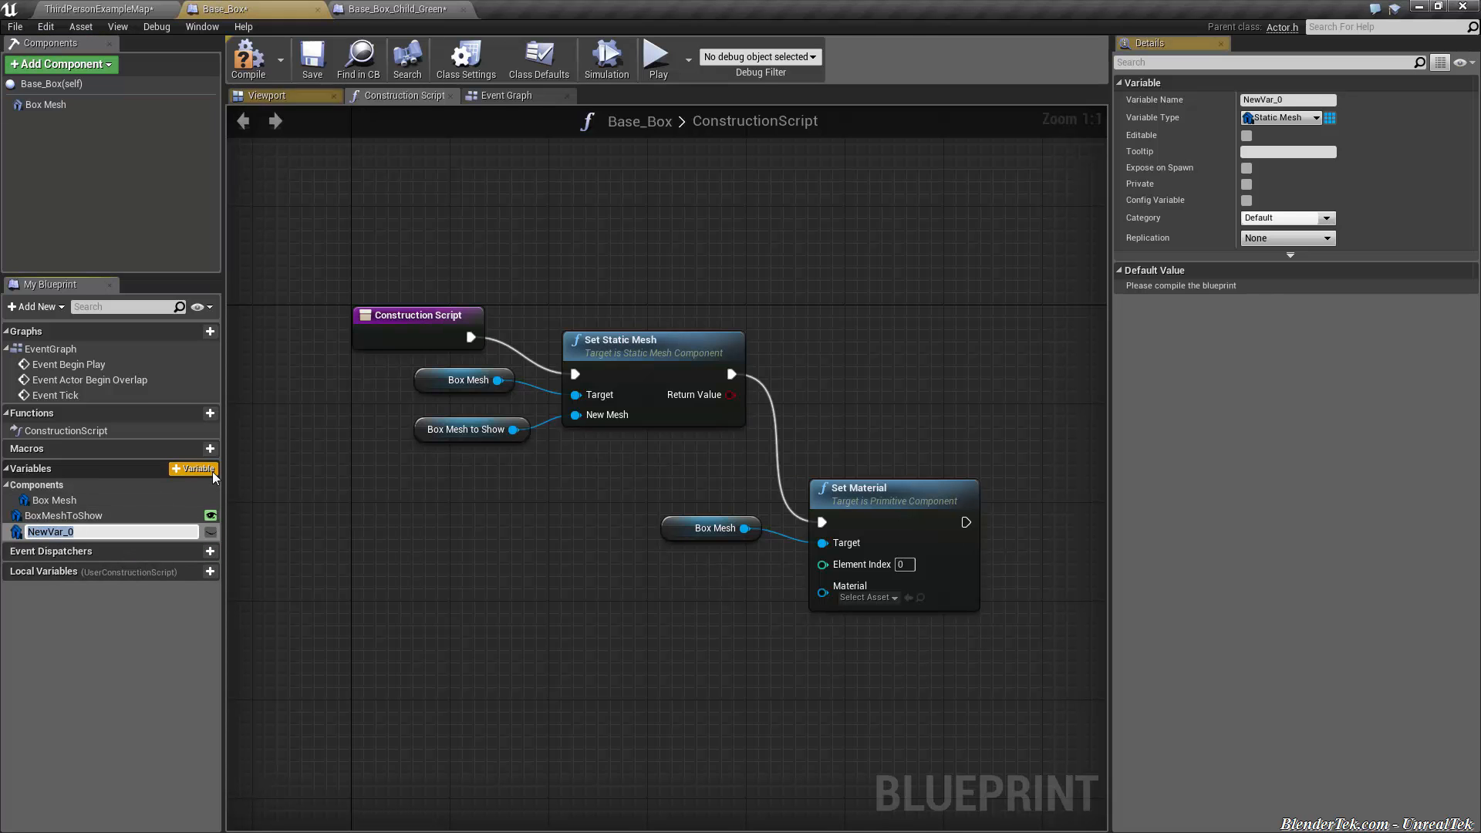
text(MaterialToShow)
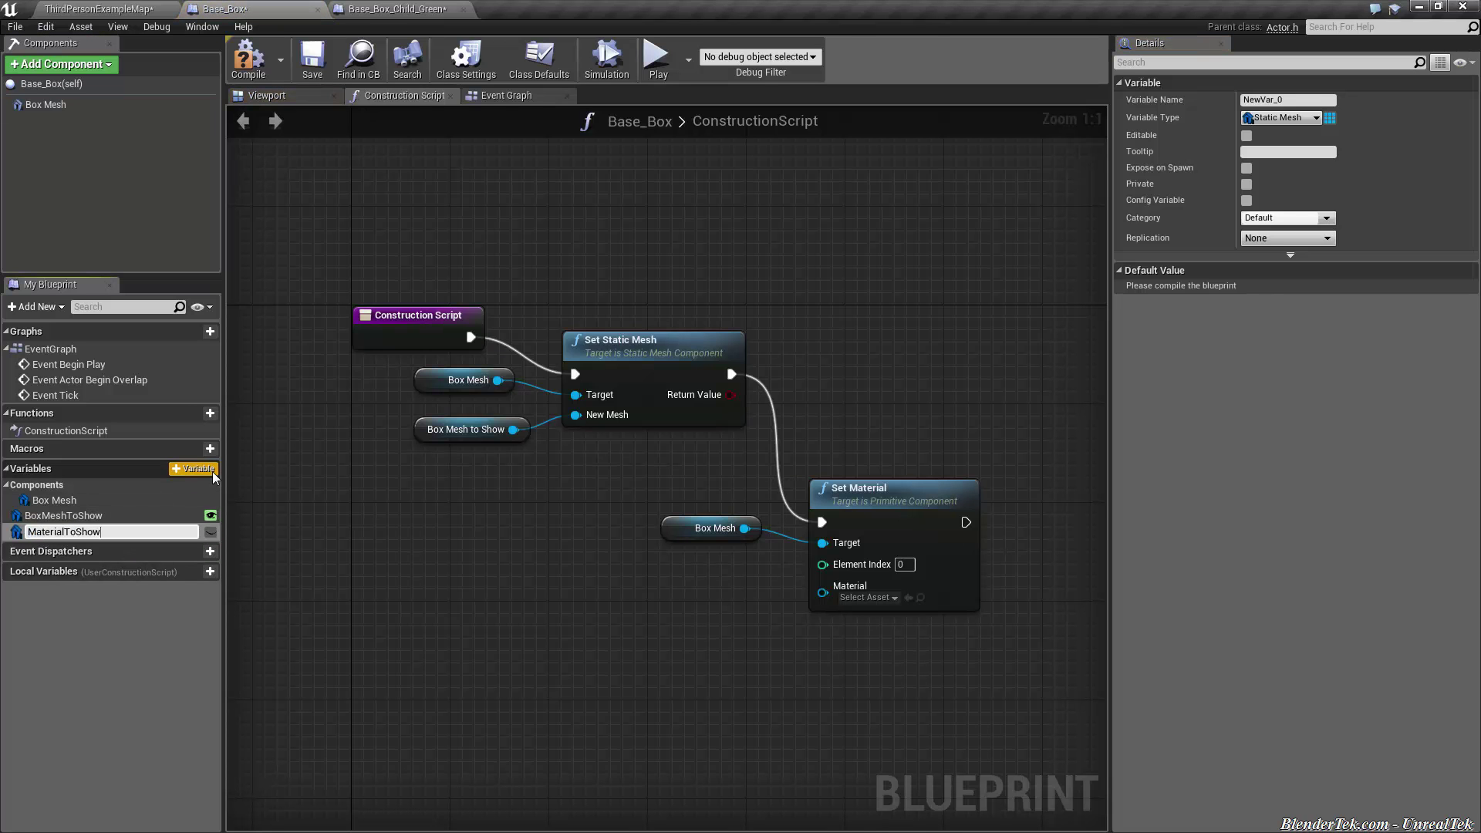
key(Return)
click(1311, 119)
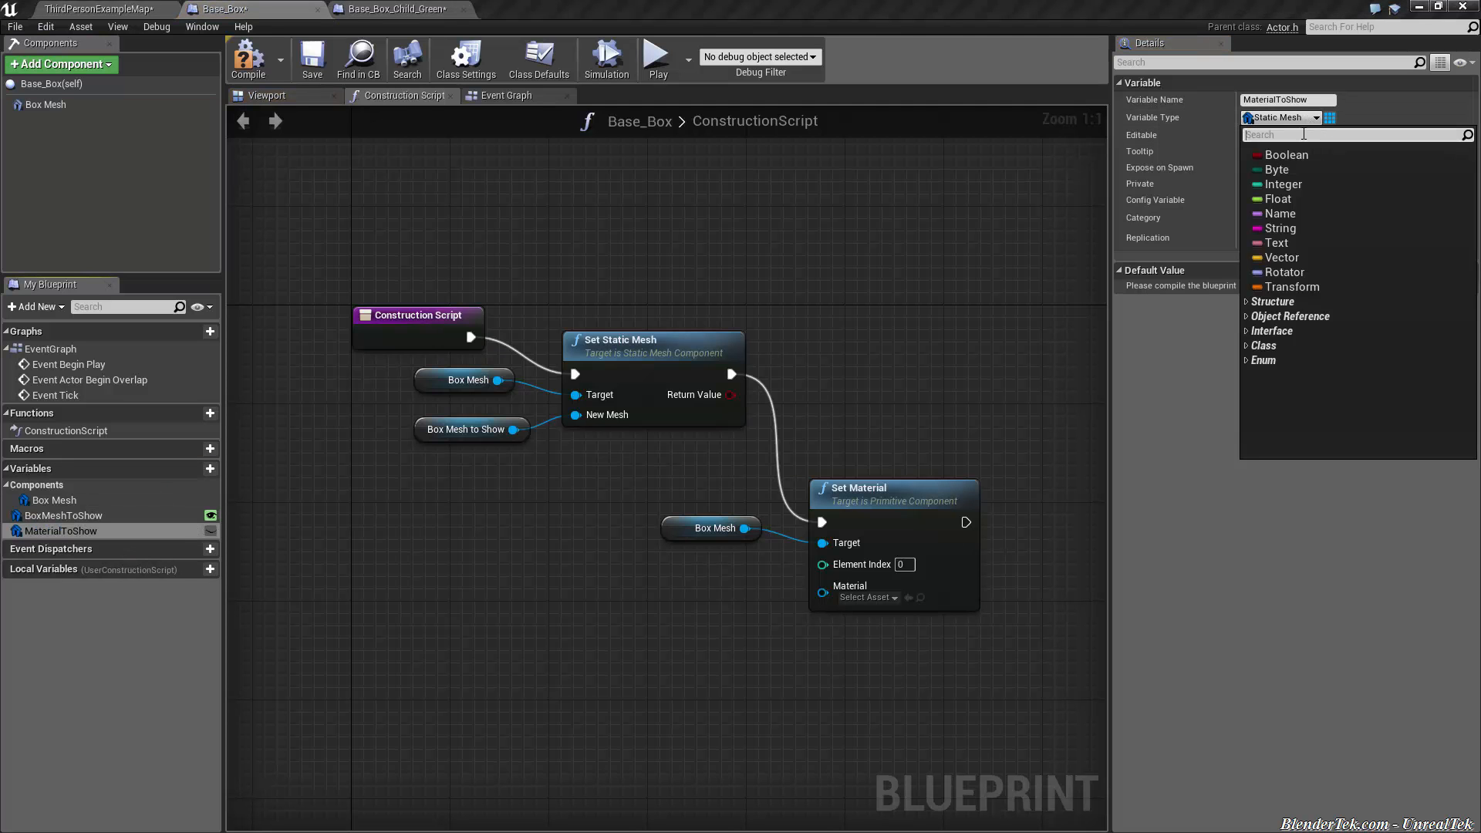
text(material)
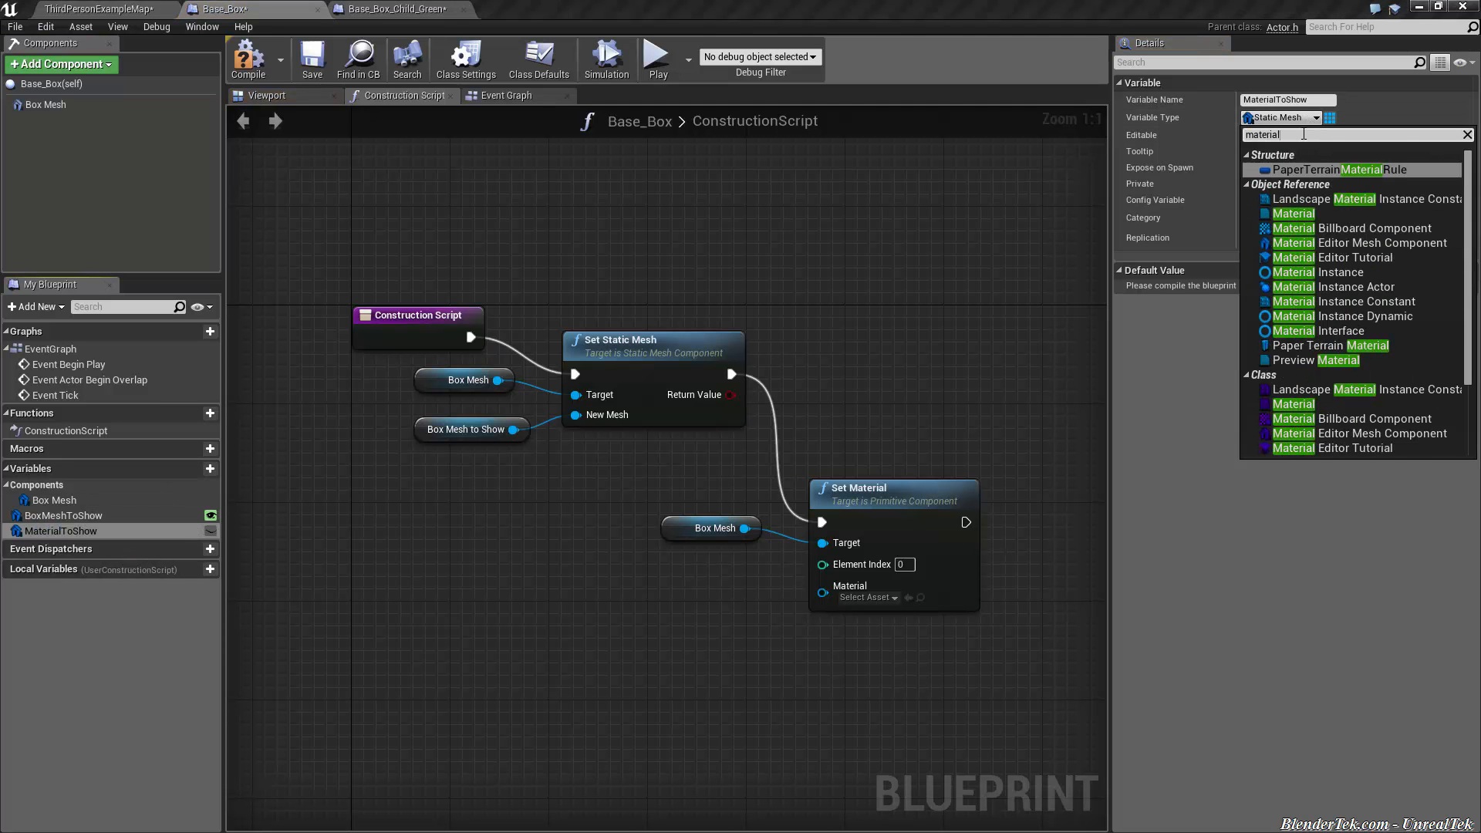
click(1293, 214)
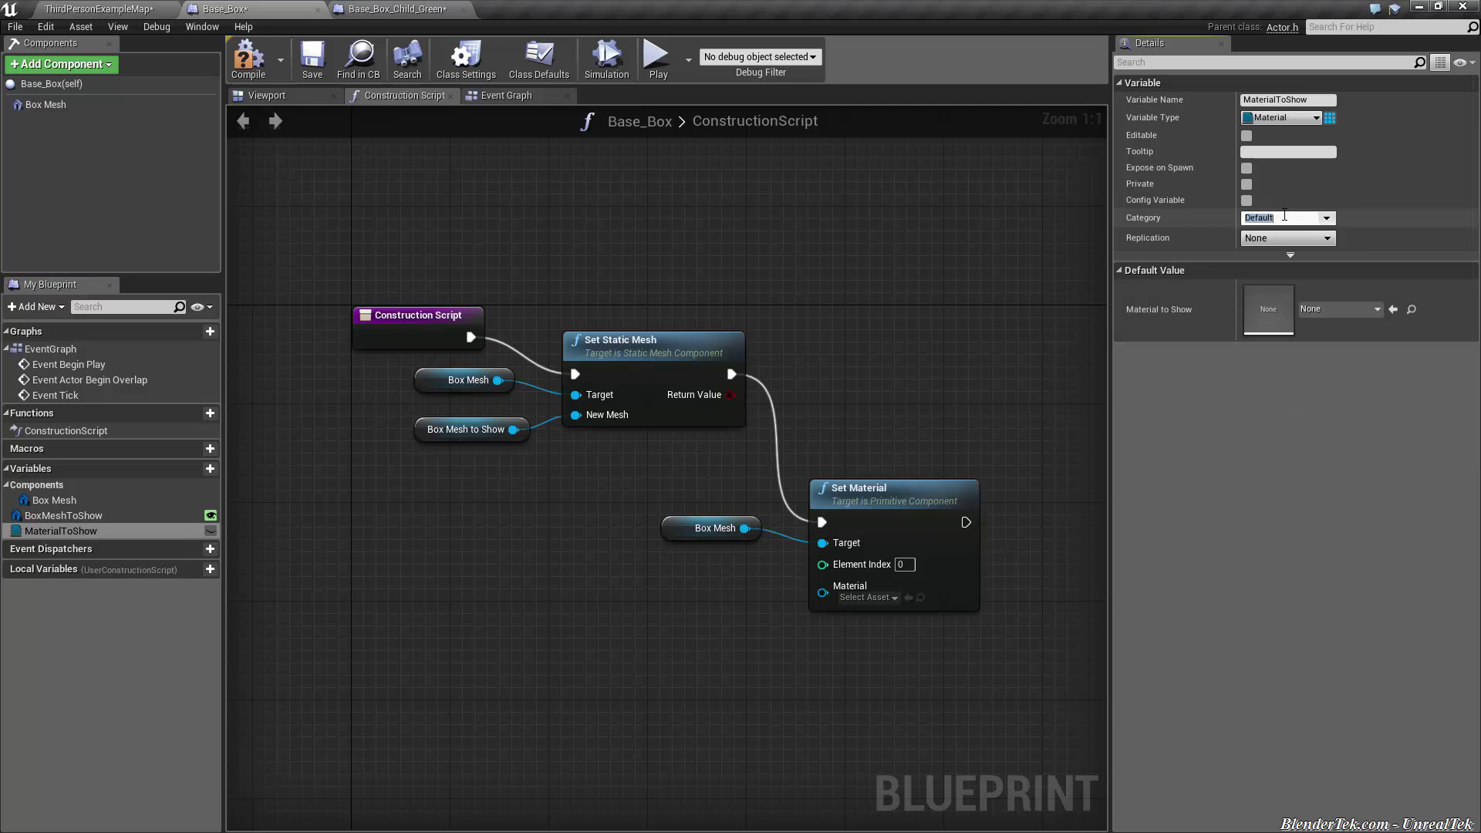
click(1247, 135)
text(The material the box)
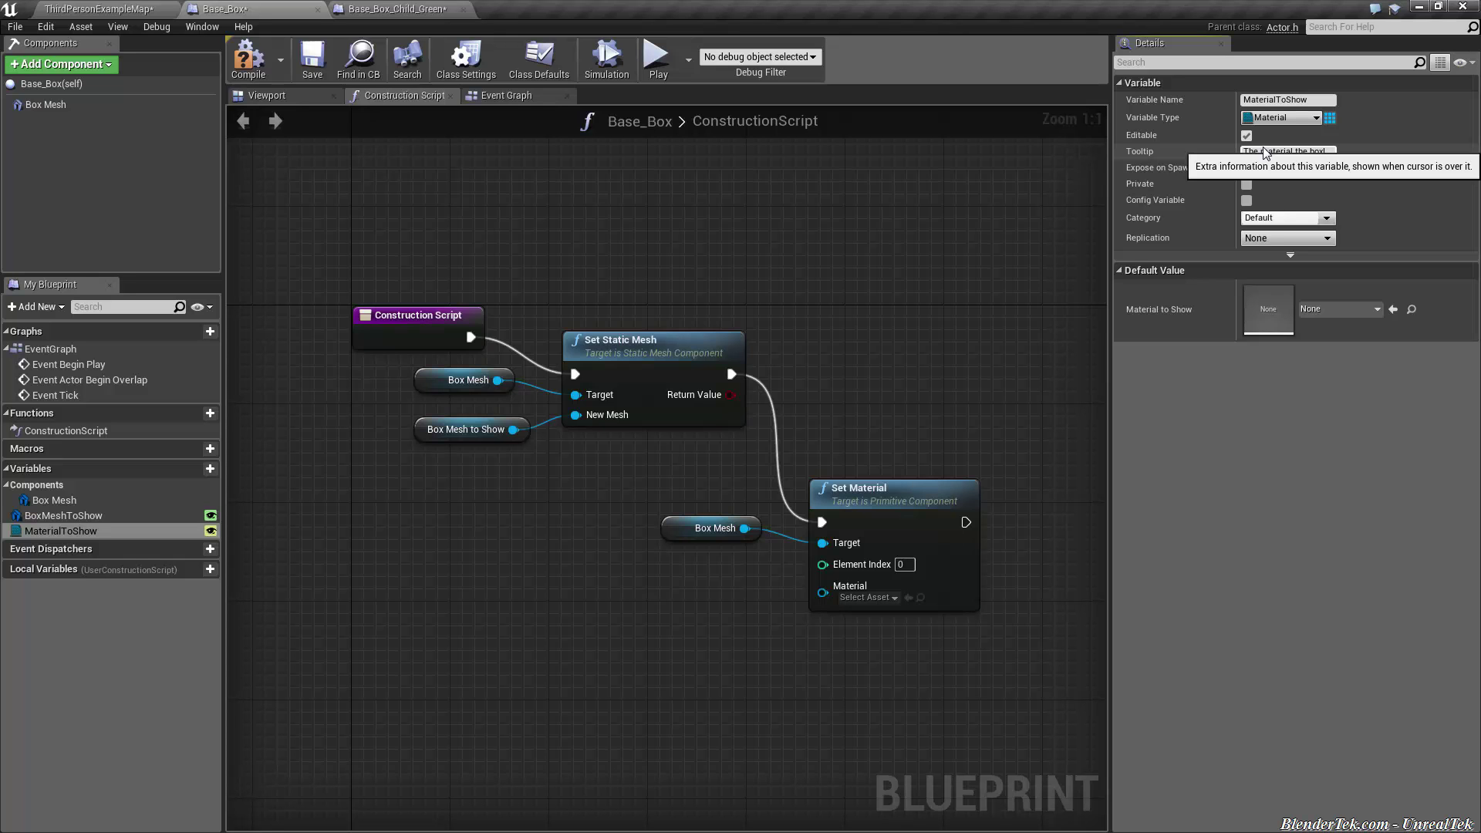
text(es mesh will show in)
mouse_move(60, 532)
mouse_down()
mouse_move(821, 608)
mouse_move(822, 594)
mouse_up()
- Compile and save Base_Box and Base_Box_Child_Green, then return to the level map
click(248, 58)
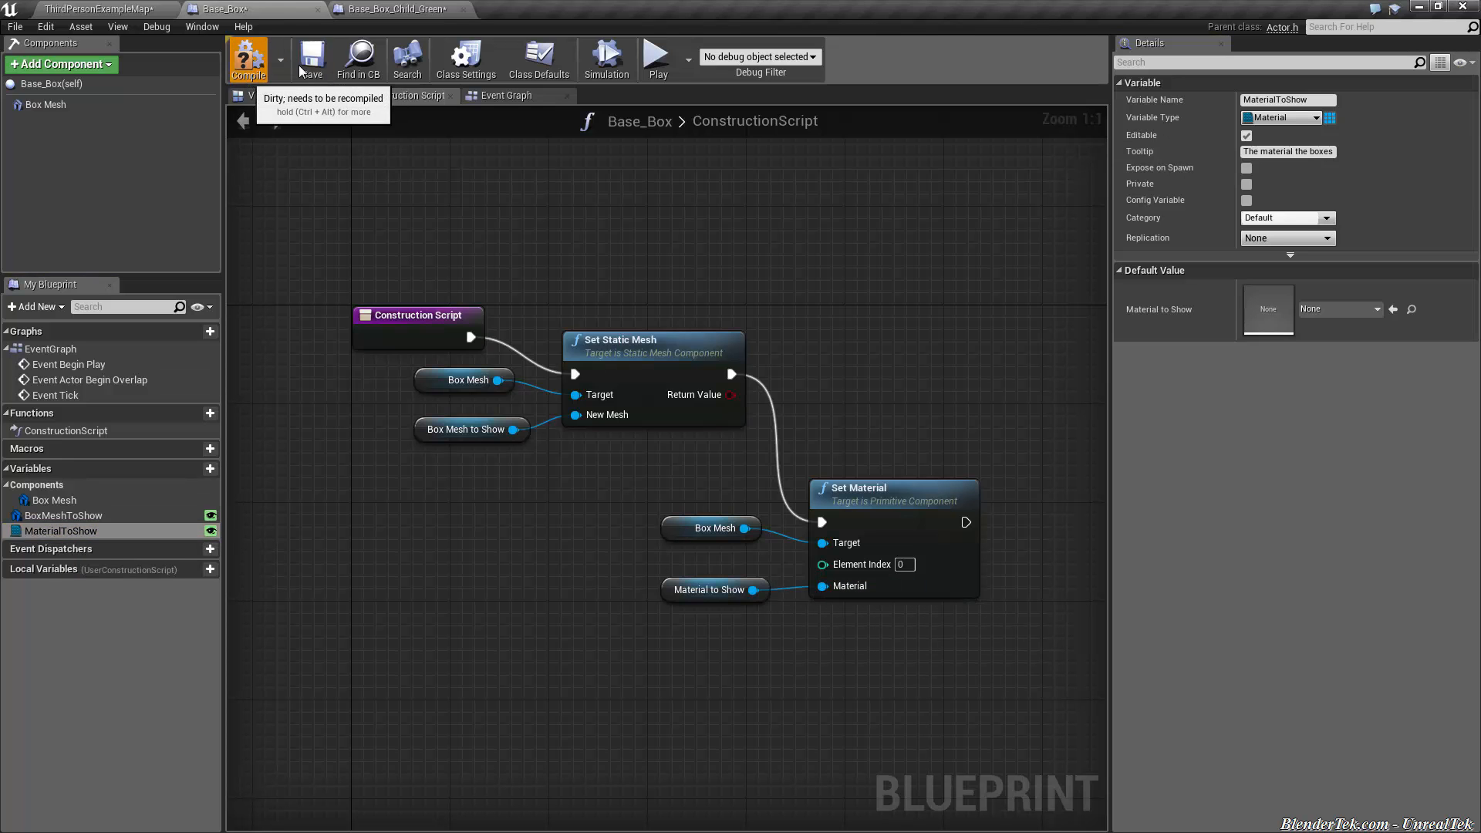
click(312, 58)
click(398, 9)
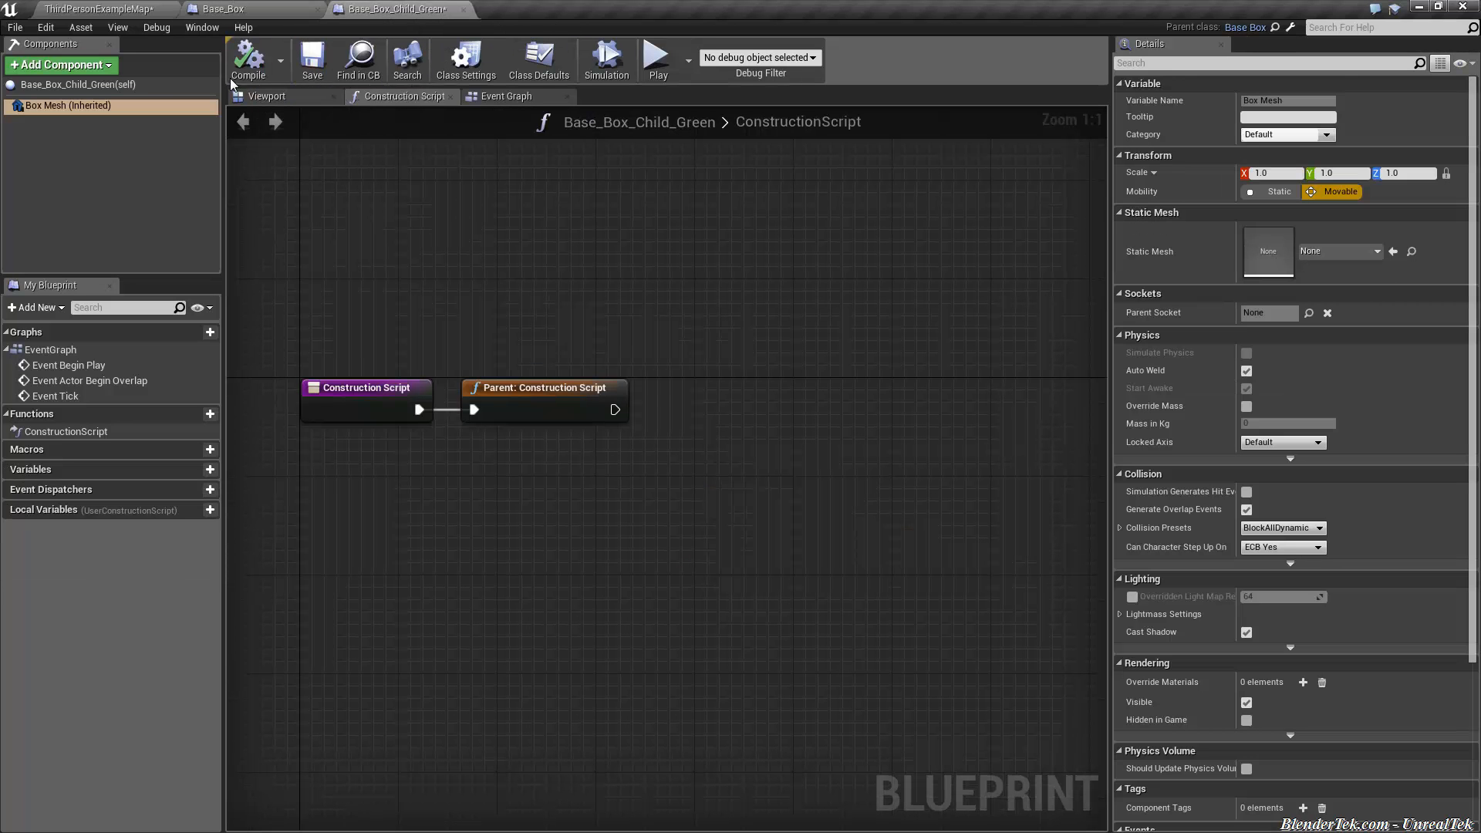
click(249, 58)
click(312, 58)
click(99, 8)
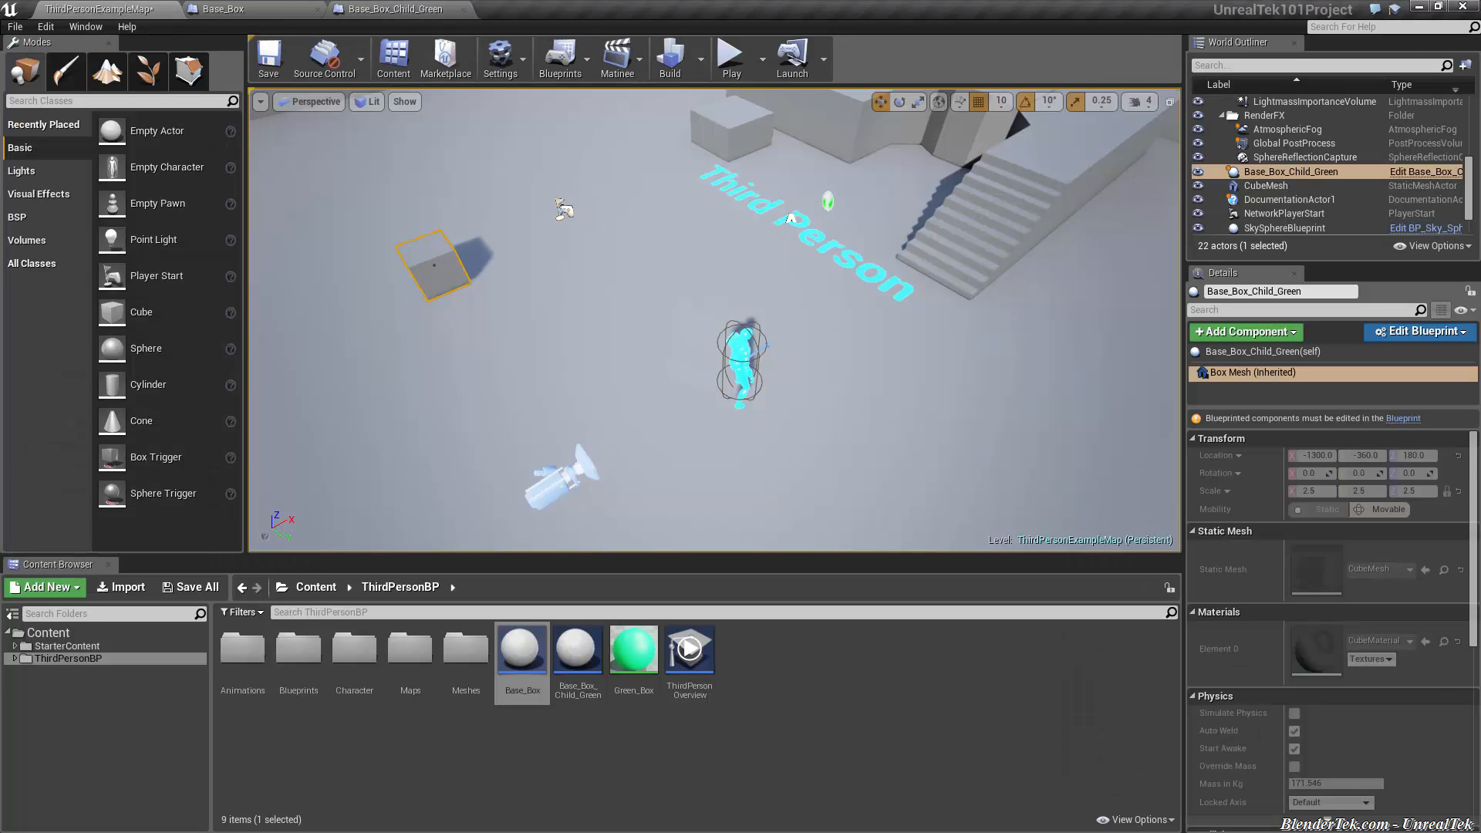
- Put Base_Box's variables under a Colors category, compile and save, and return to the level
click(1291, 351)
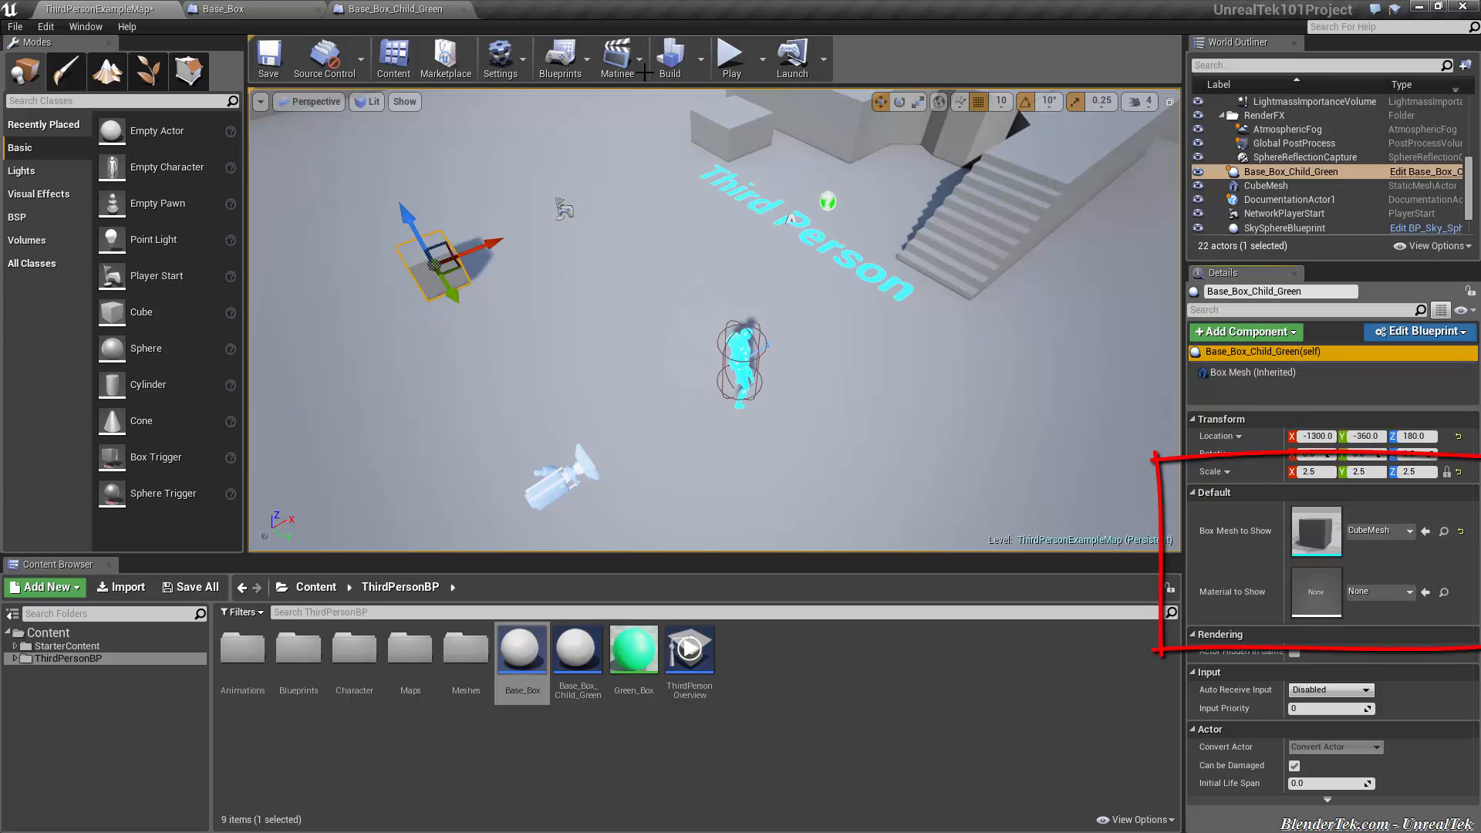
click(393, 10)
click(231, 9)
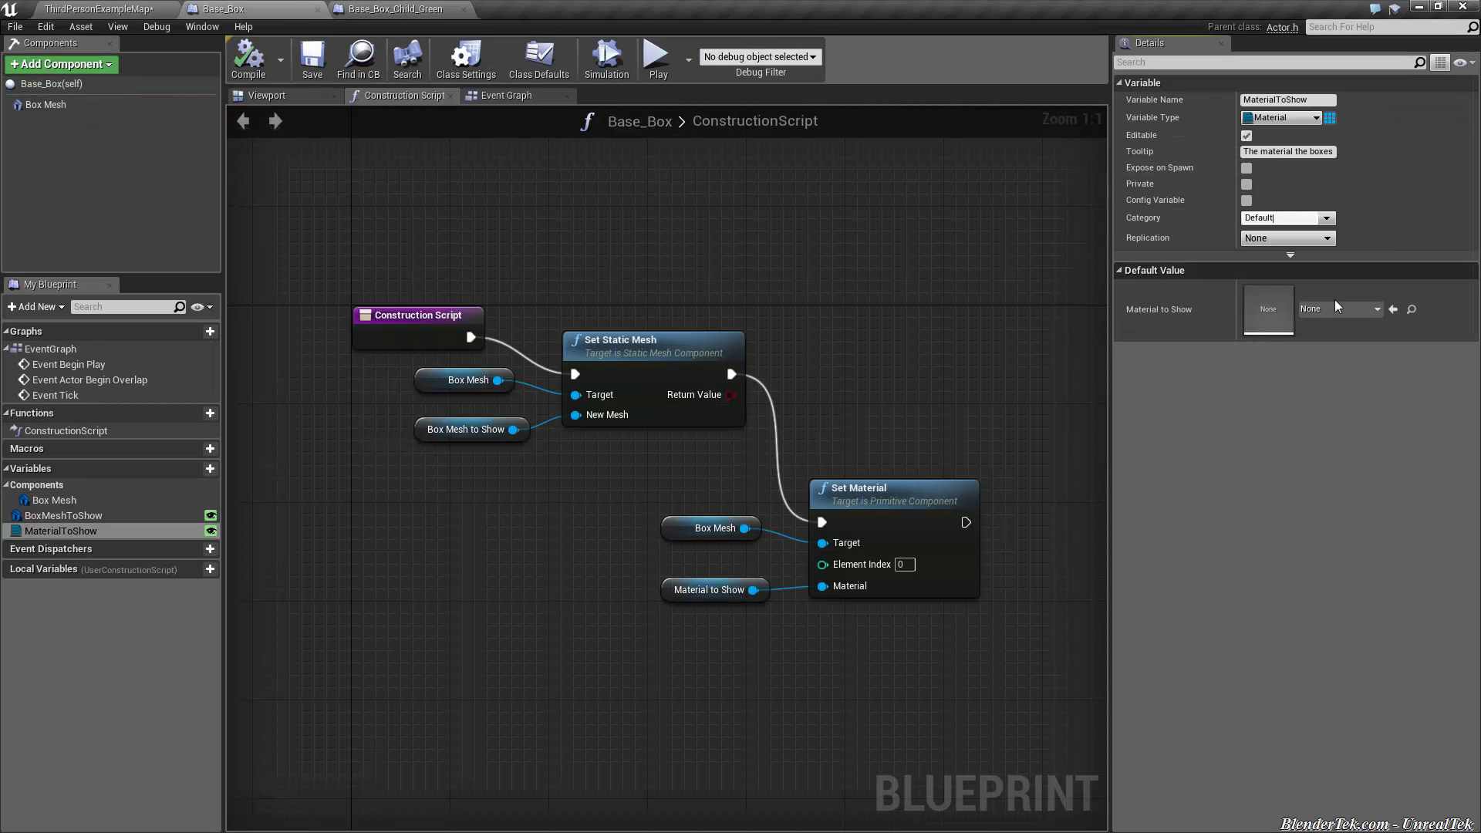
mouse_move(1336, 308)
key(Tab)
text(Colors)
key(Return)
click(247, 58)
click(312, 58)
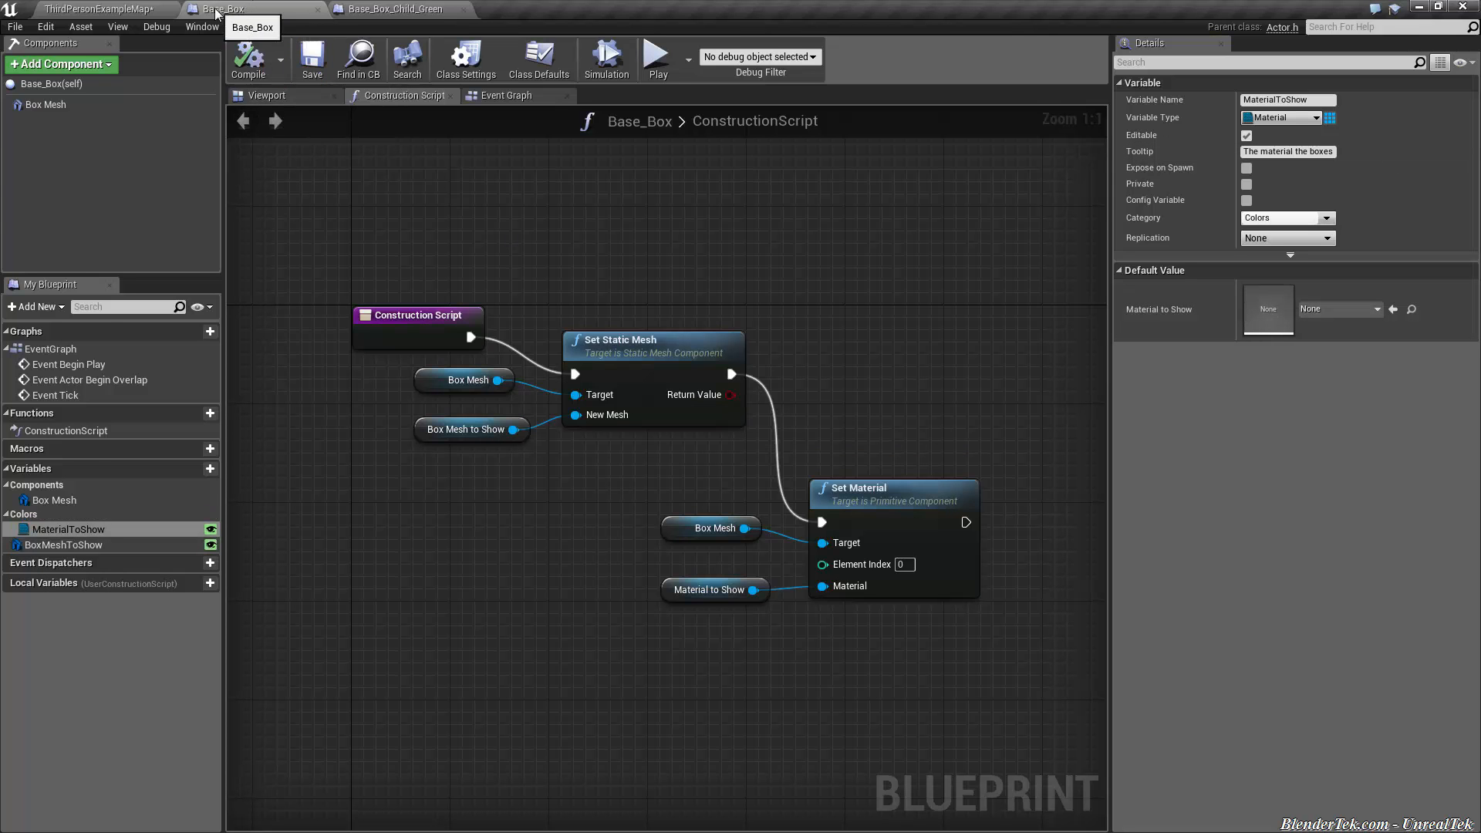
click(98, 9)
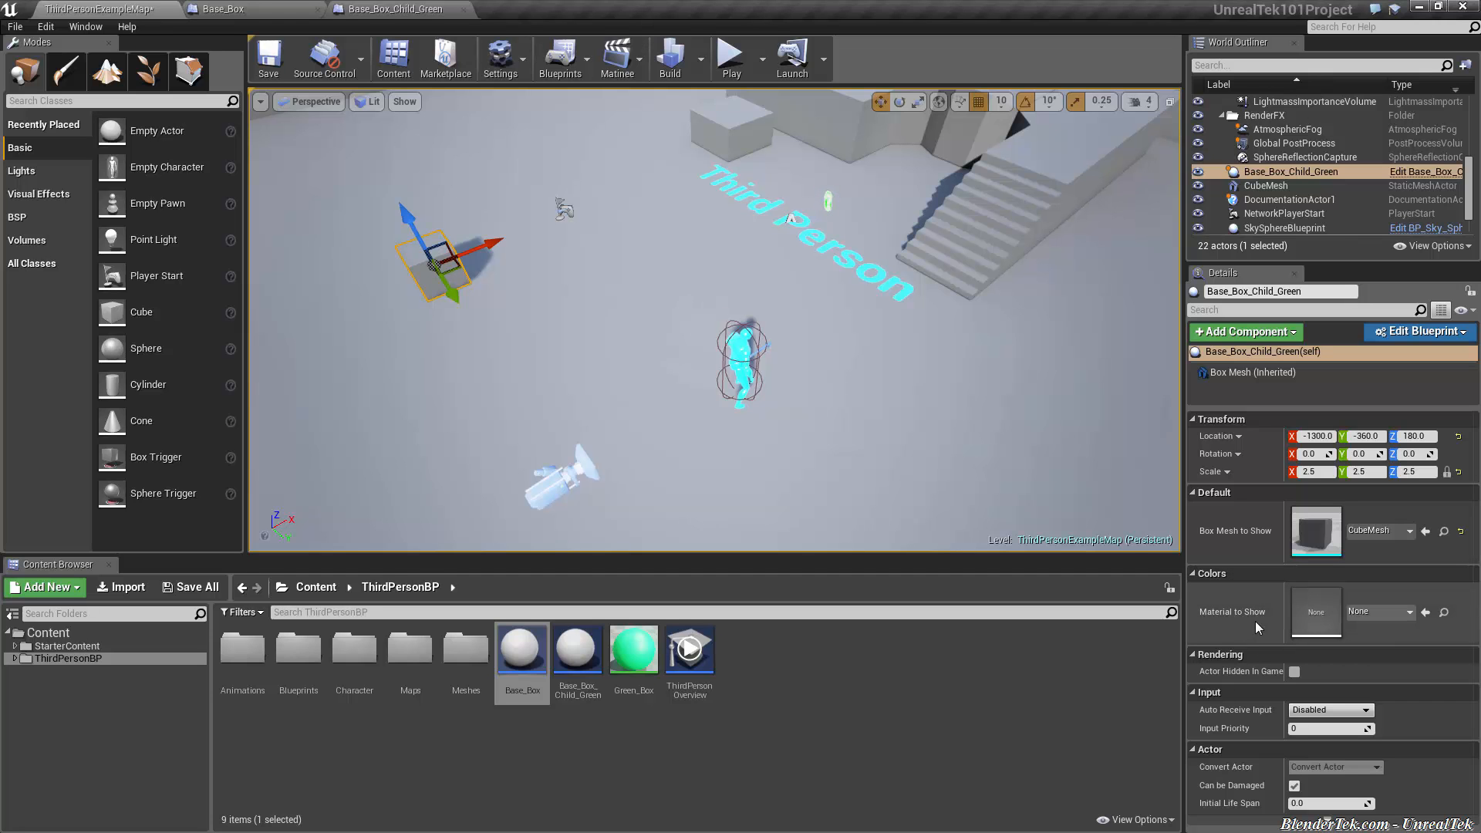
- Give the placed green child box the Green_Box material, then deselect onto the floor
click(1372, 615)
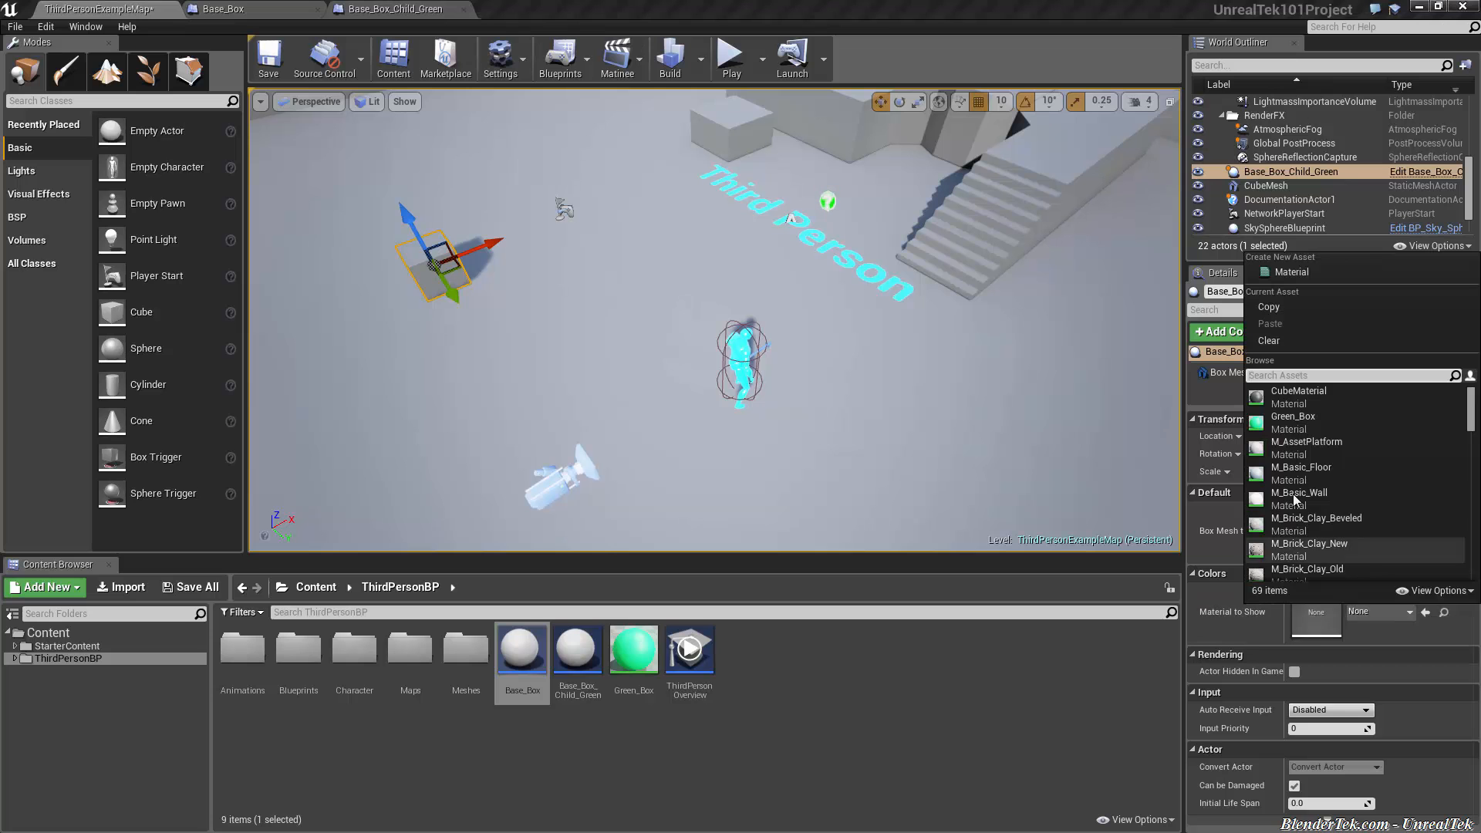
click(1381, 428)
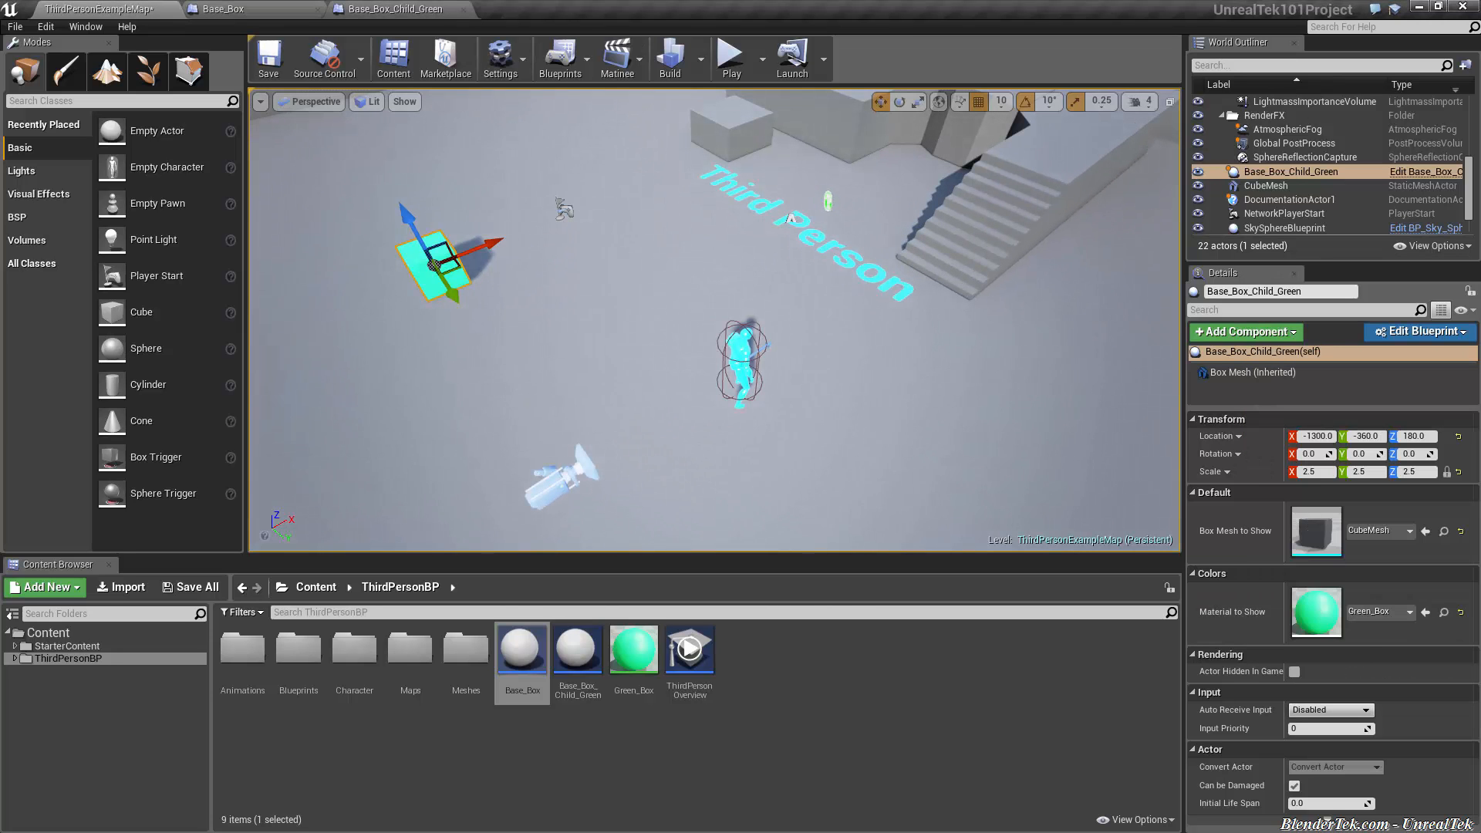
click(527, 392)
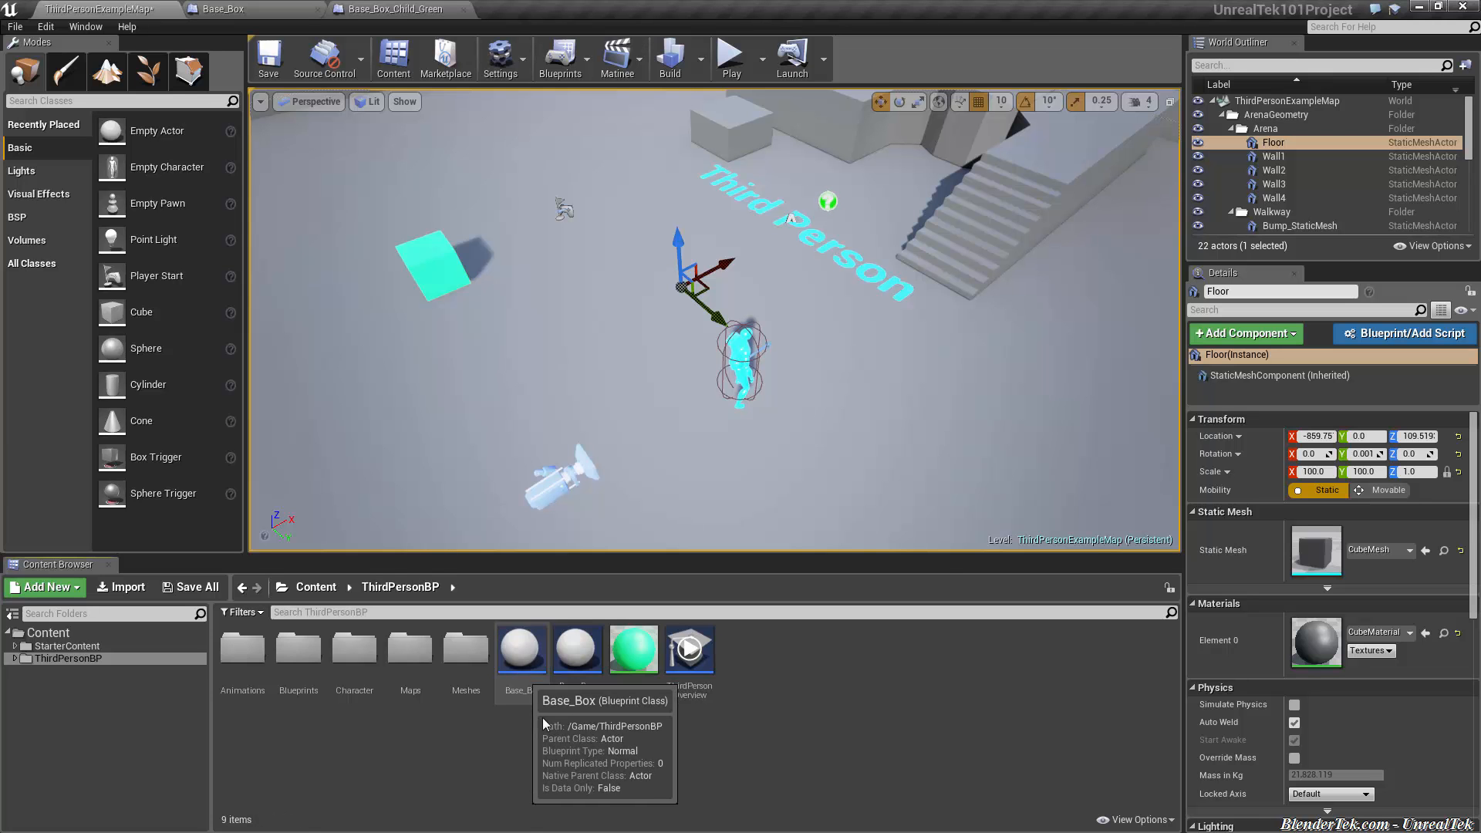
- Create a new child blueprint based on Base_Box and glance at its construction script
right_click(517, 657)
click(595, 430)
click(404, 96)
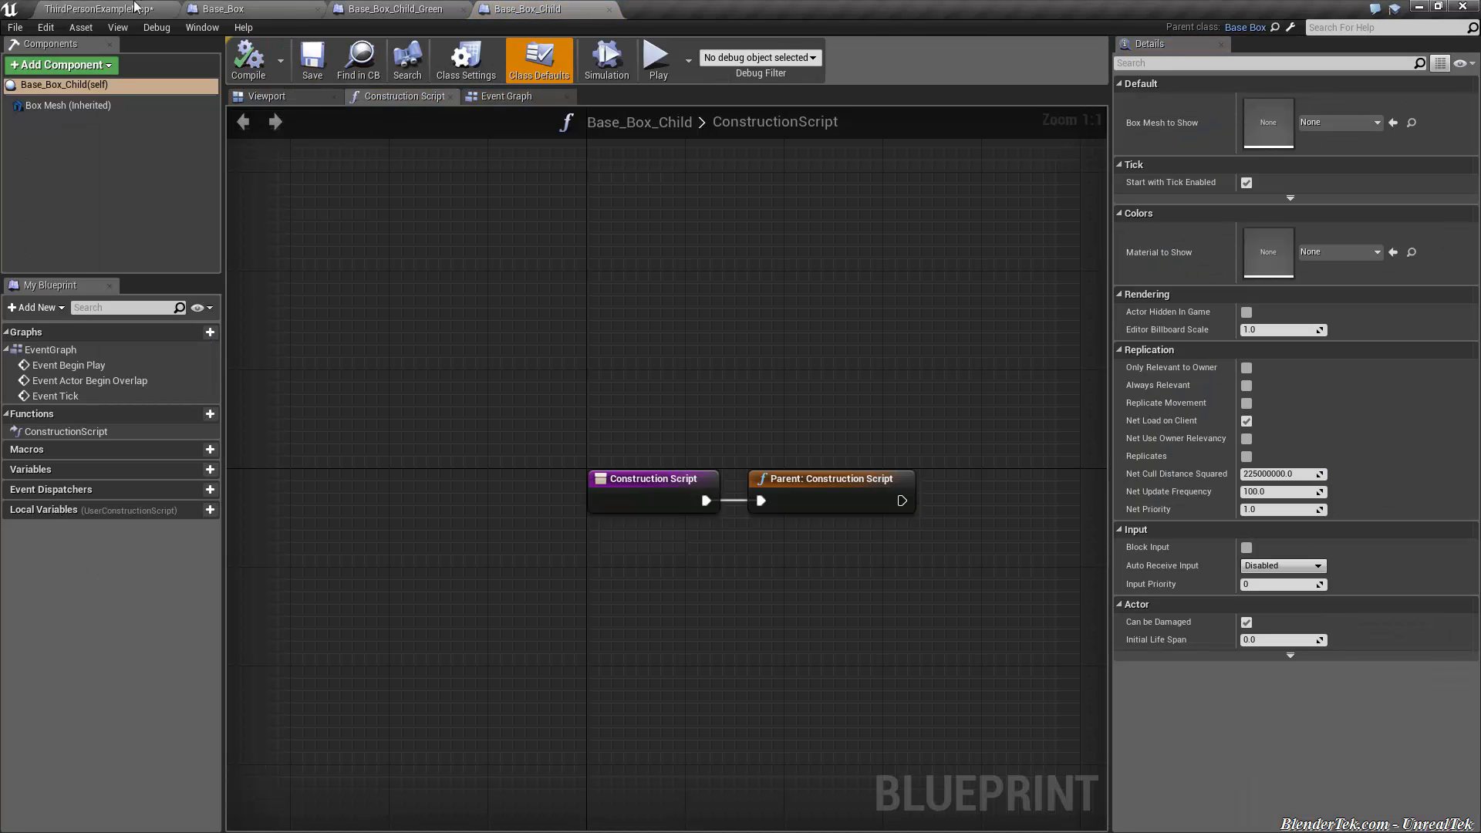
click(99, 9)
- Rename the new child asset to Base_Box_Child_Red, leaving Base_Box_Child_Green's name unchanged
click(633, 650)
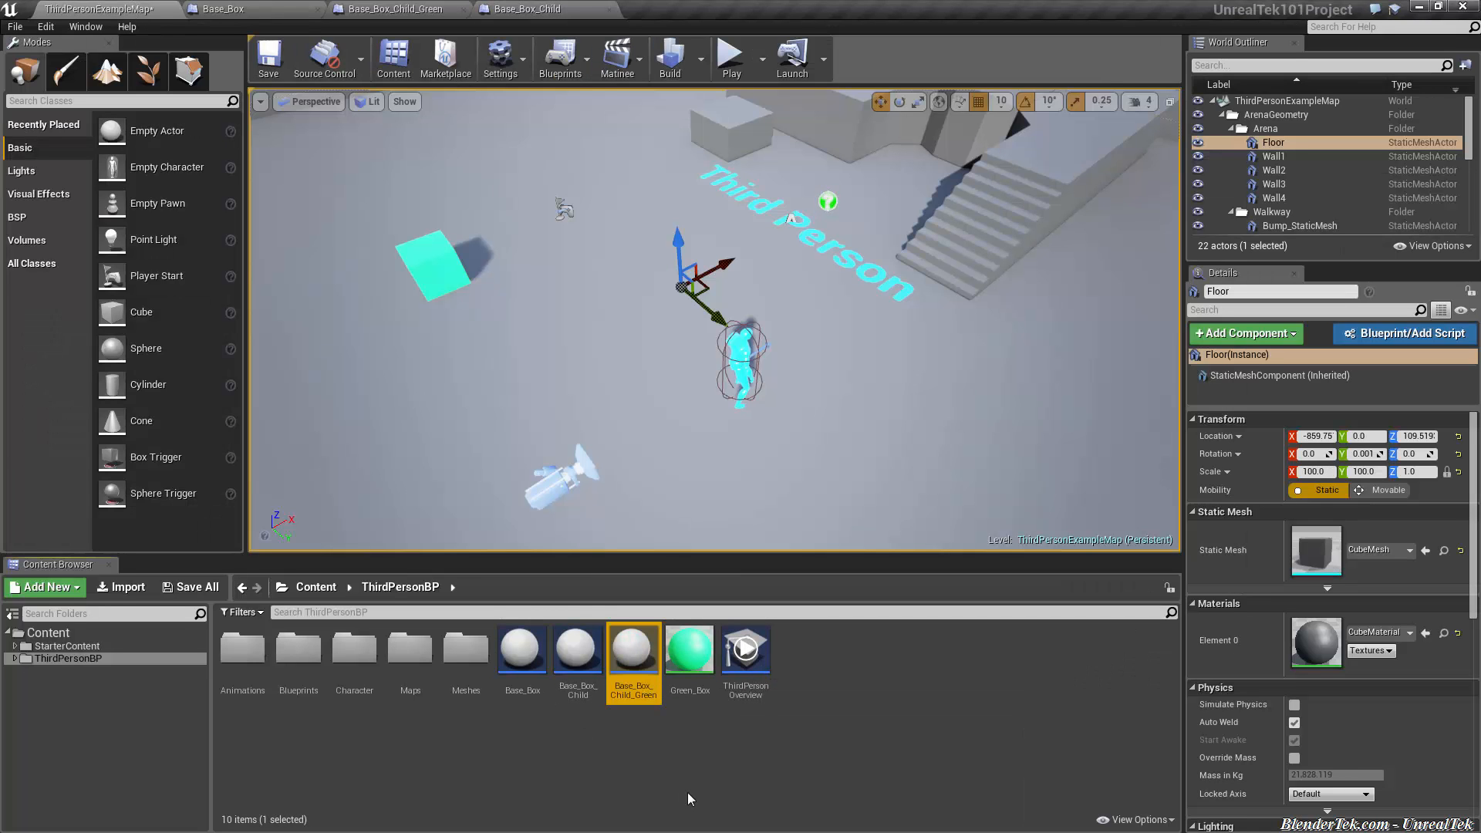
key(F2)
key(Return)
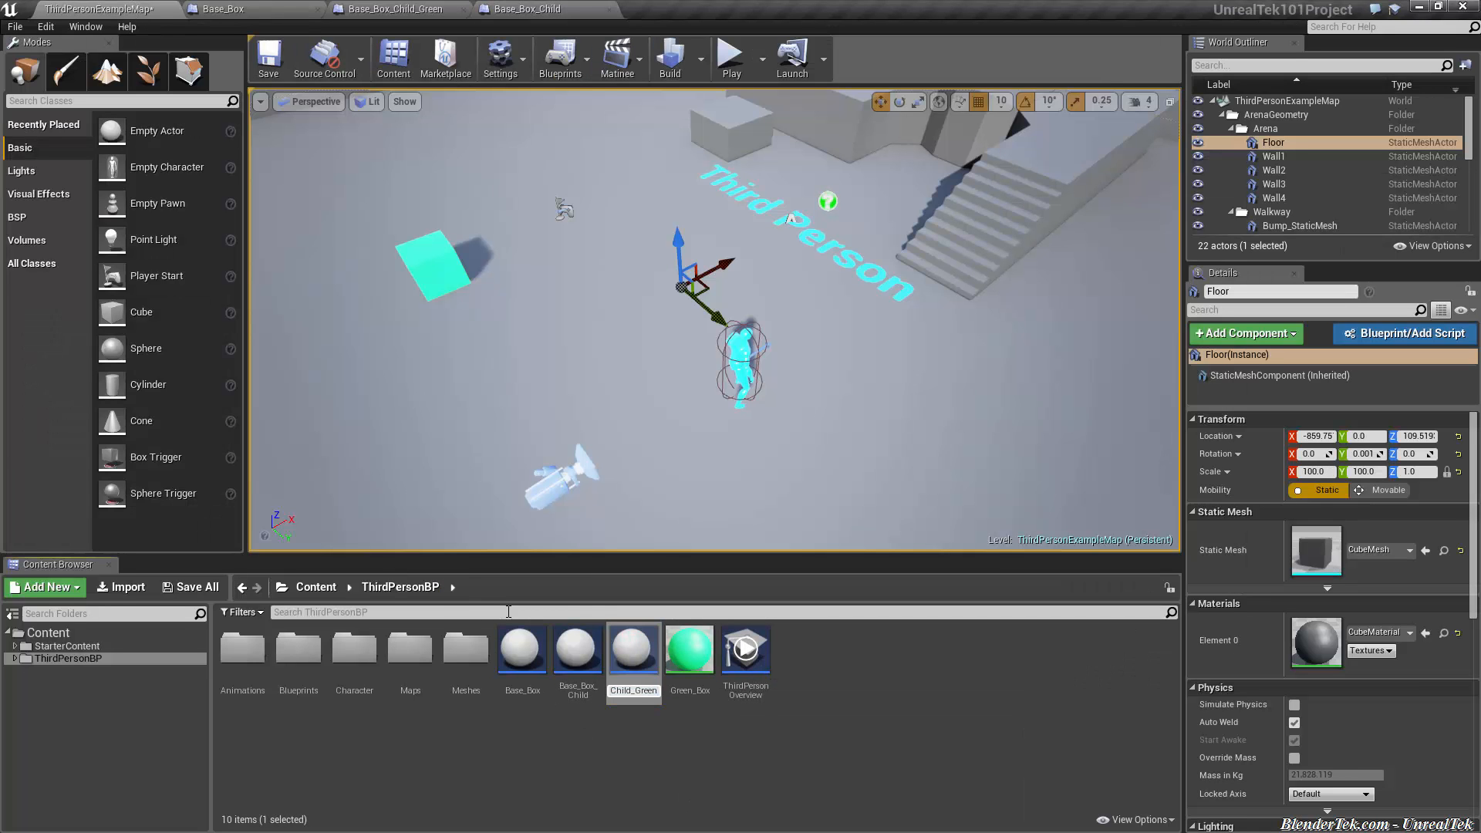
click(577, 664)
key(F2)
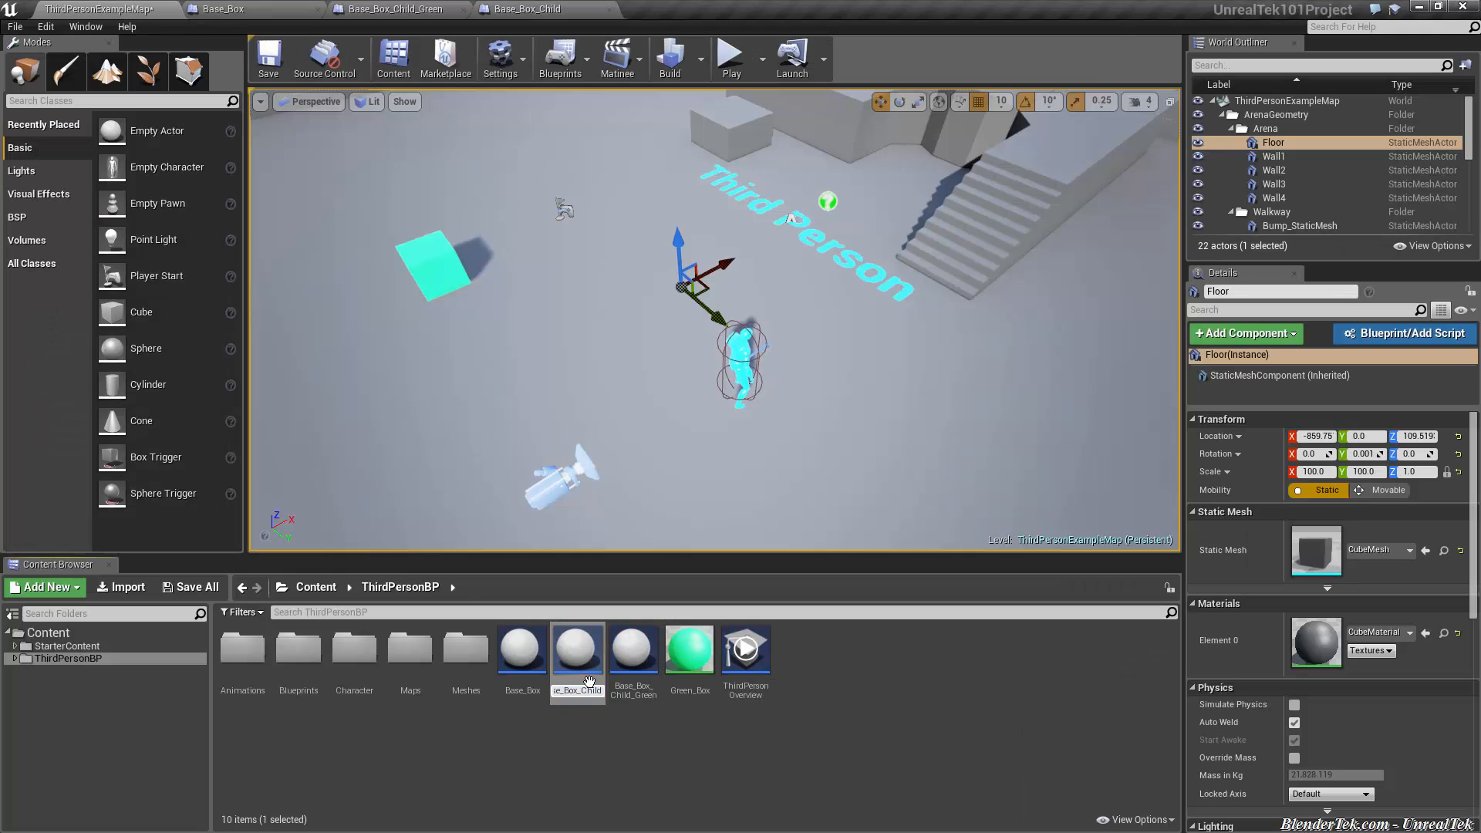
text(_Red)
key(Return)
- Place a Base_Box_Child_Red actor left of the character showing the MaterialSphere mesh
drag(632, 649, 515, 358)
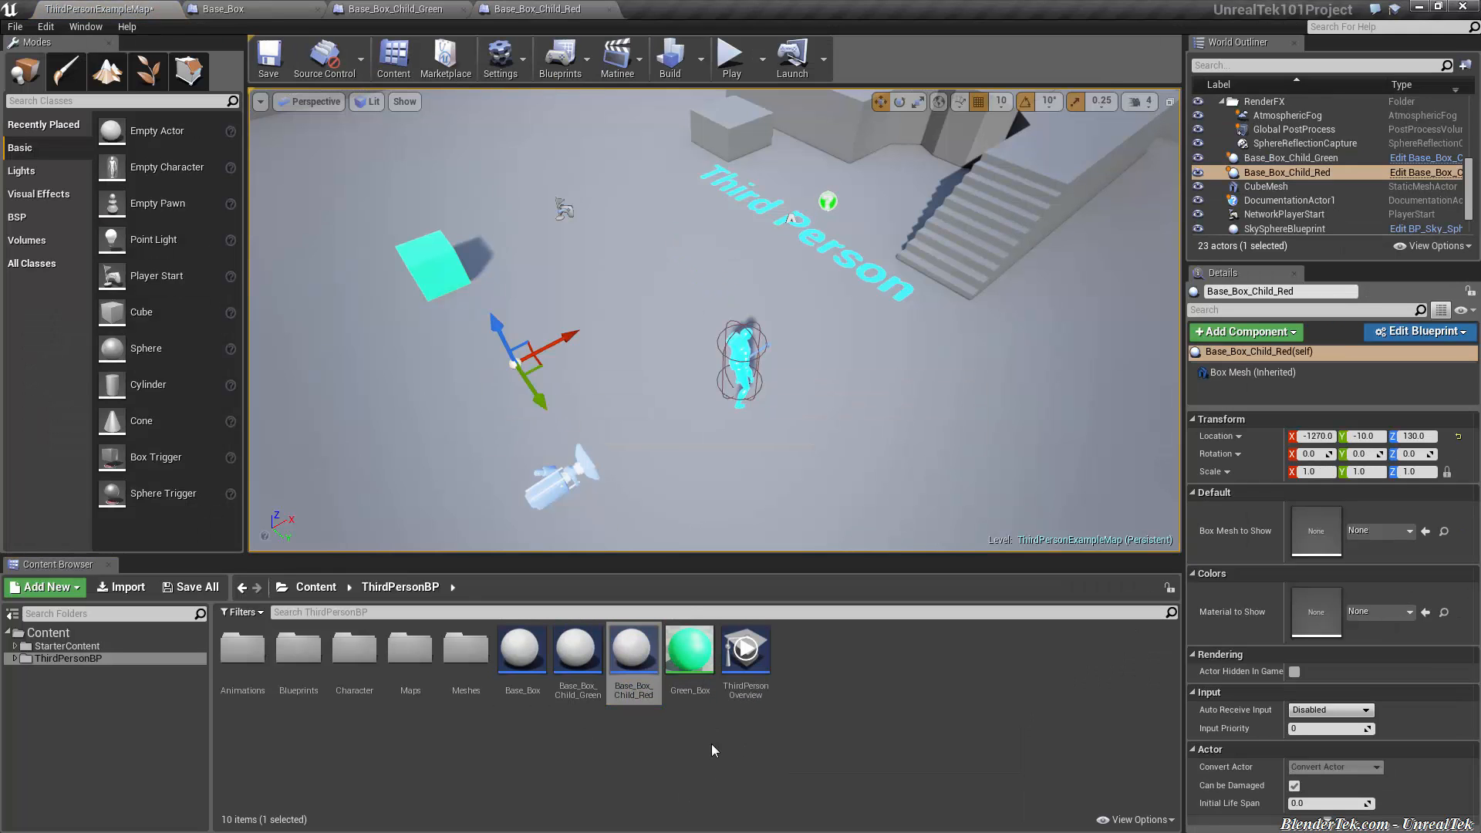
click(1379, 530)
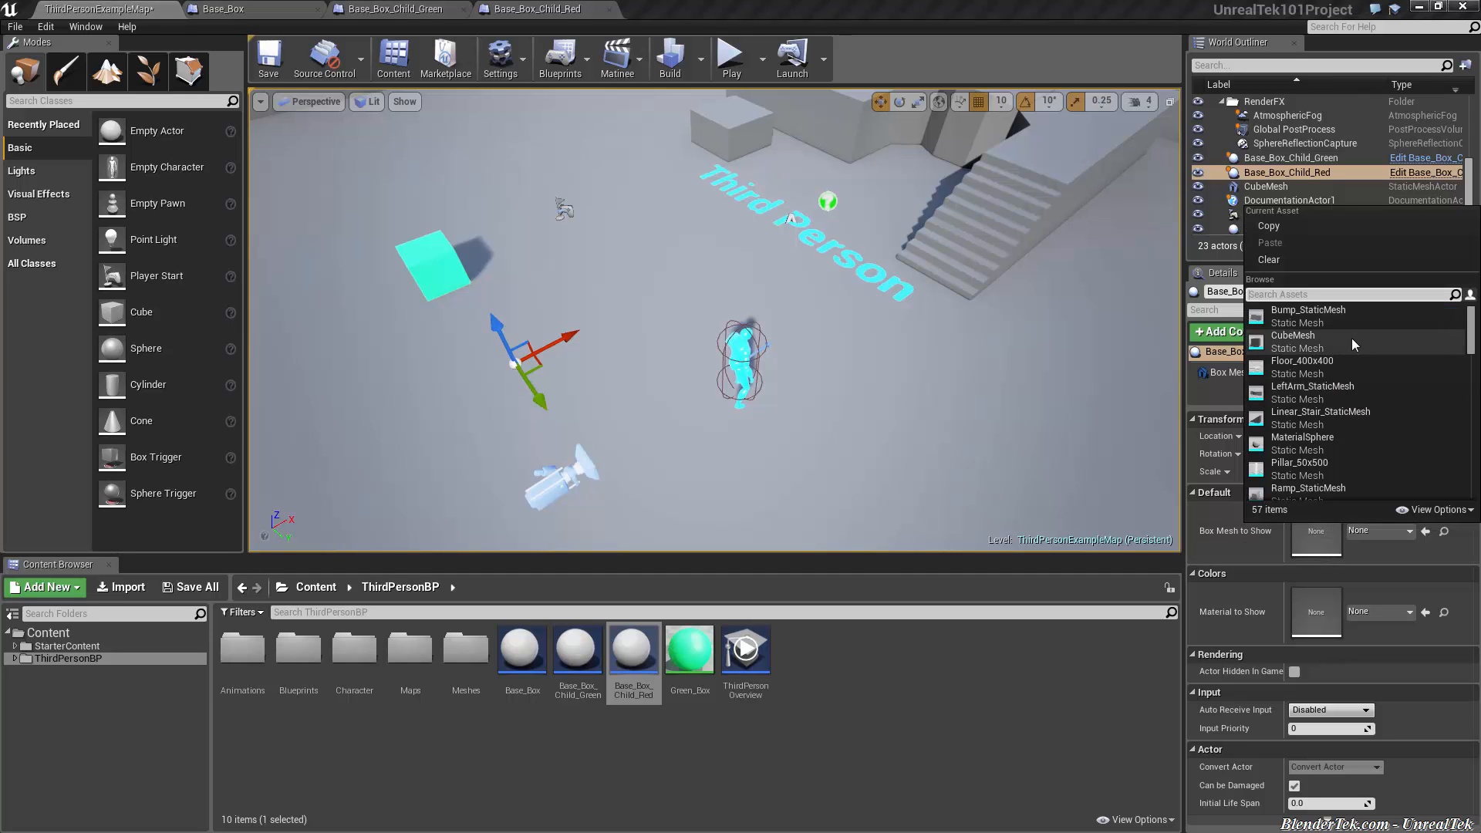
click(1357, 442)
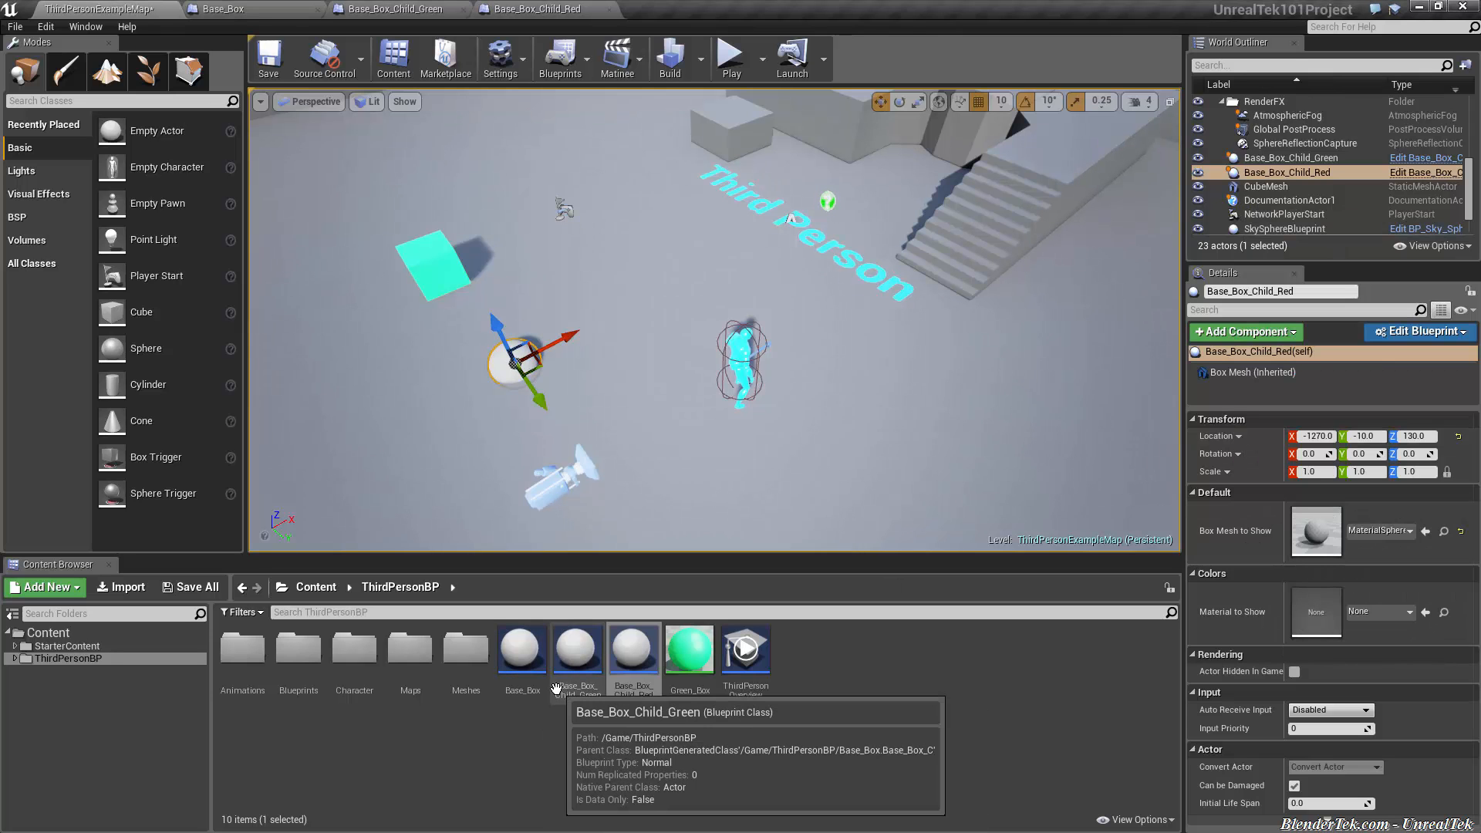
- Undo a stray Base_Box placement, check Box Mesh to Show's defaults in Base_Box, and return to the level
click(519, 654)
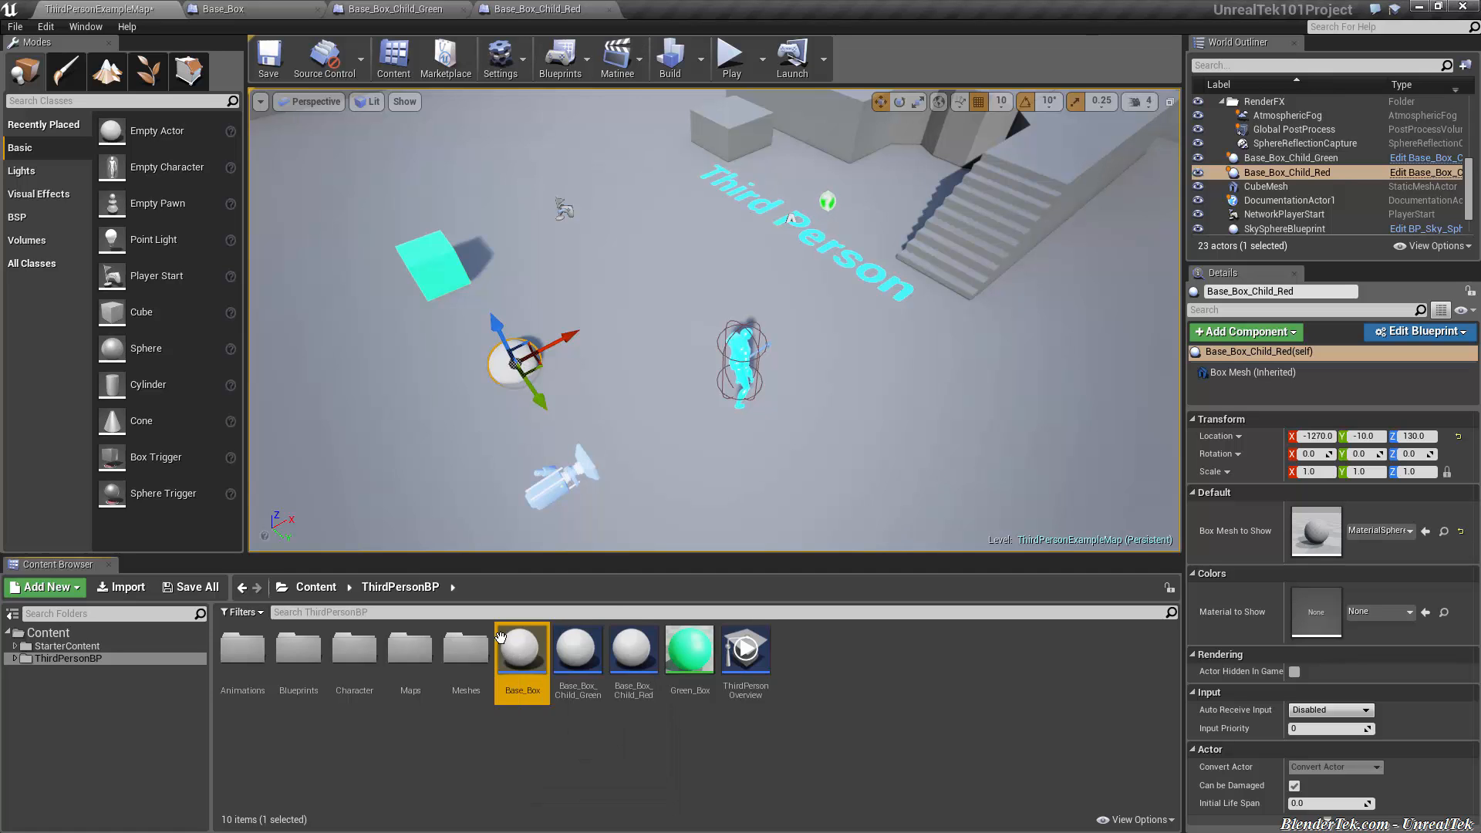
drag(520, 652, 642, 376)
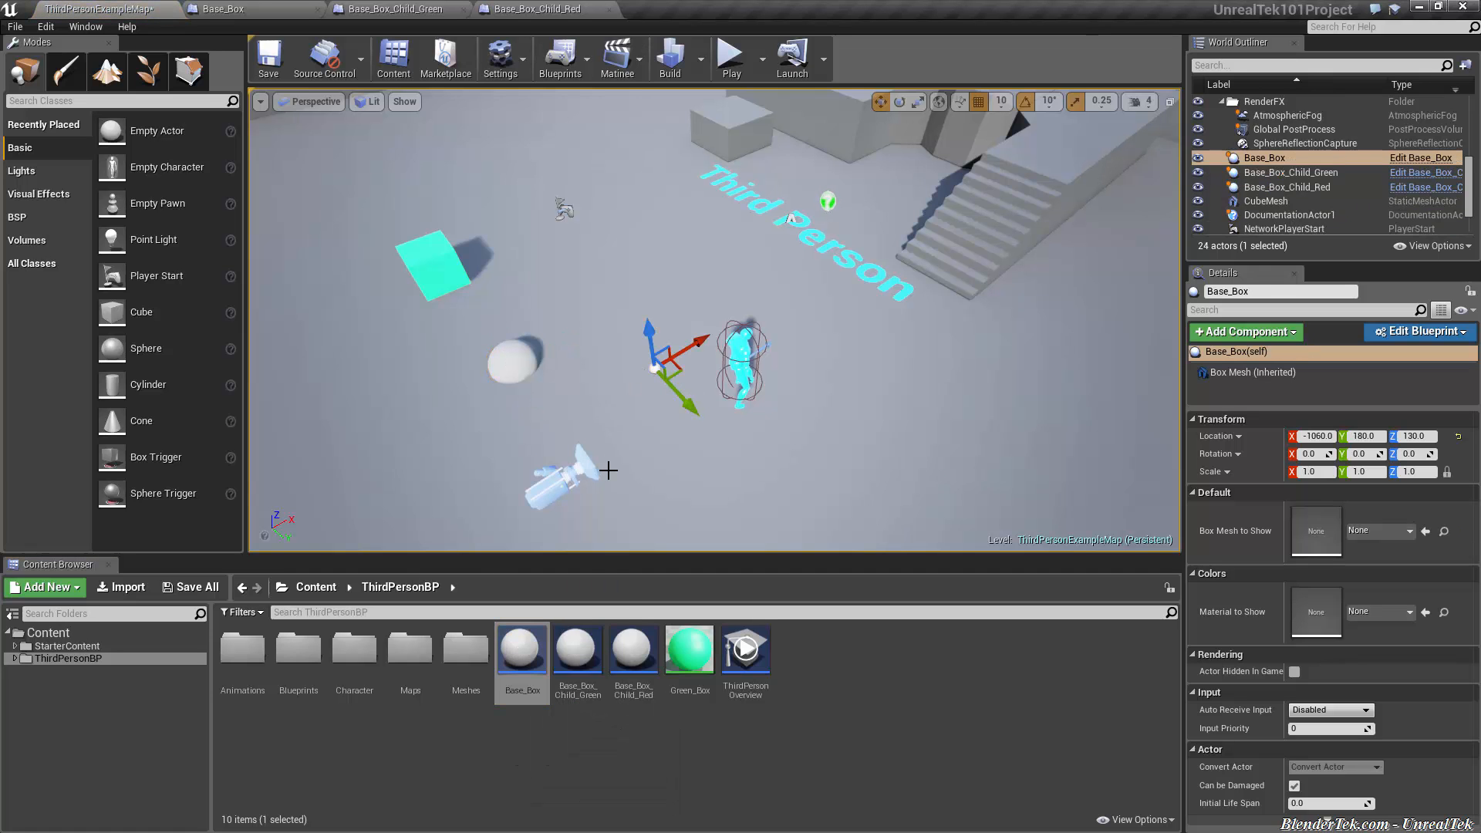
key(ctrl+z)
double_click(519, 651)
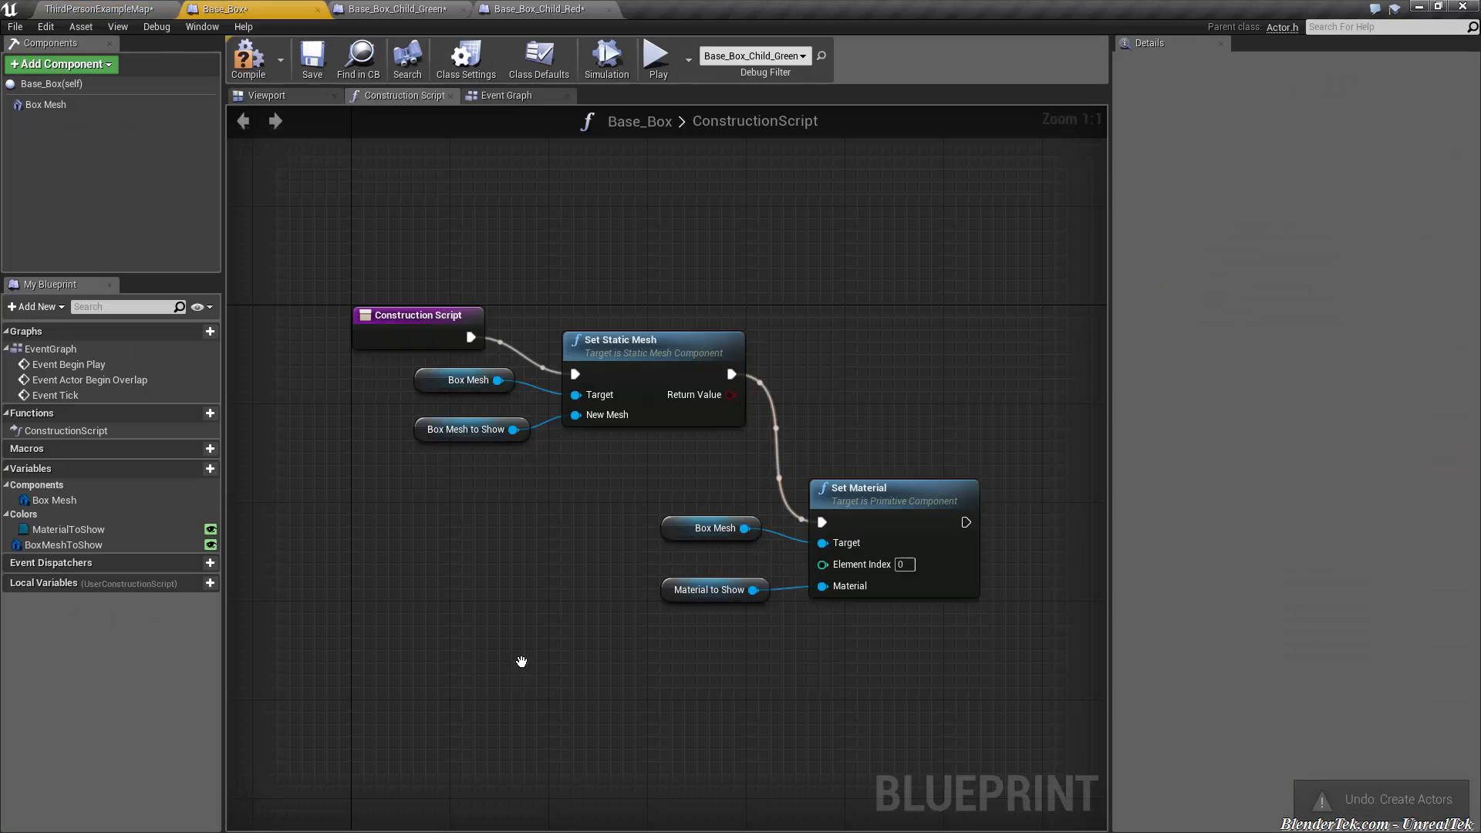
click(467, 430)
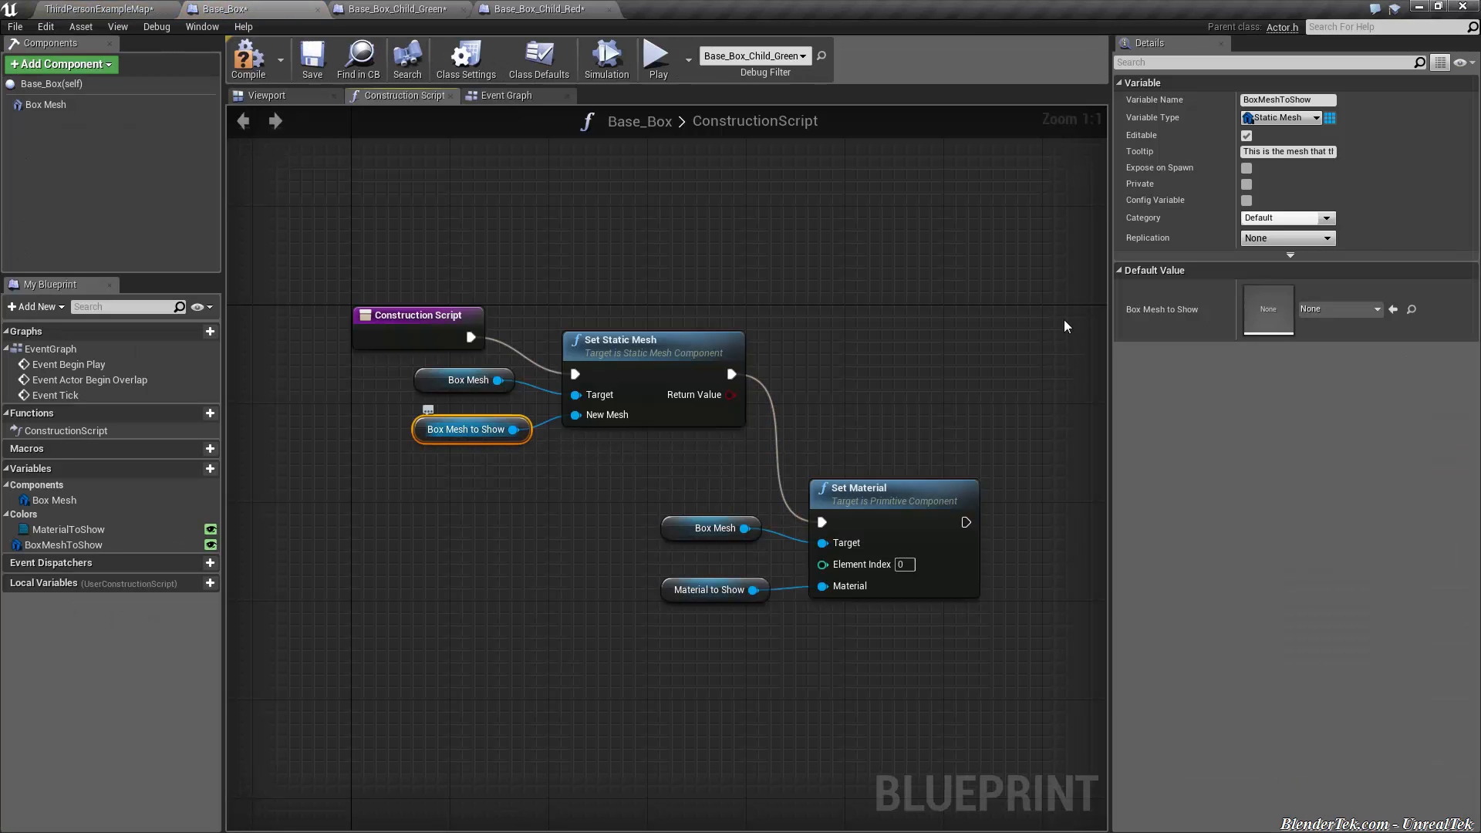
click(1341, 308)
key(Escape)
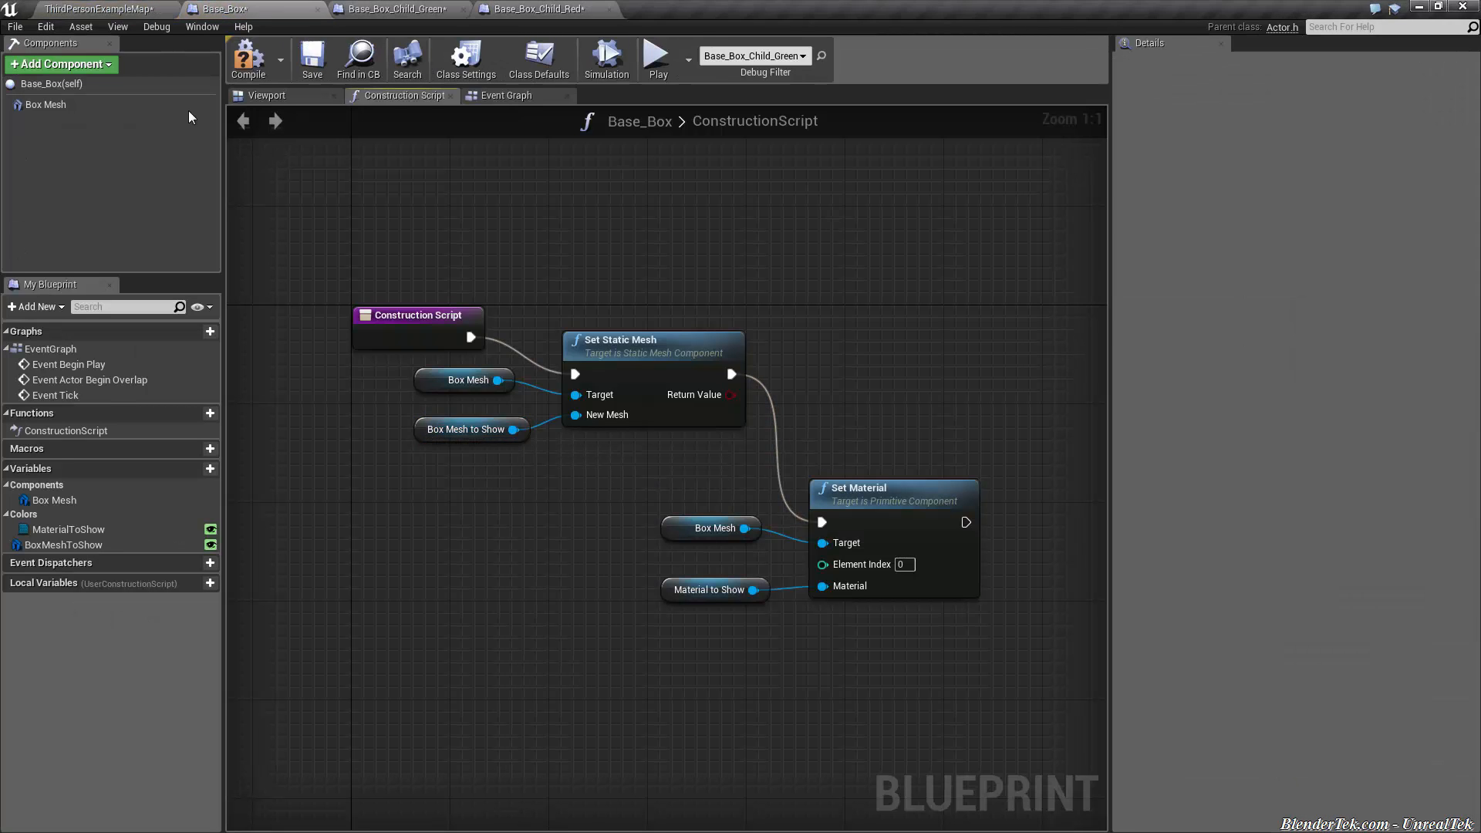
click(98, 8)
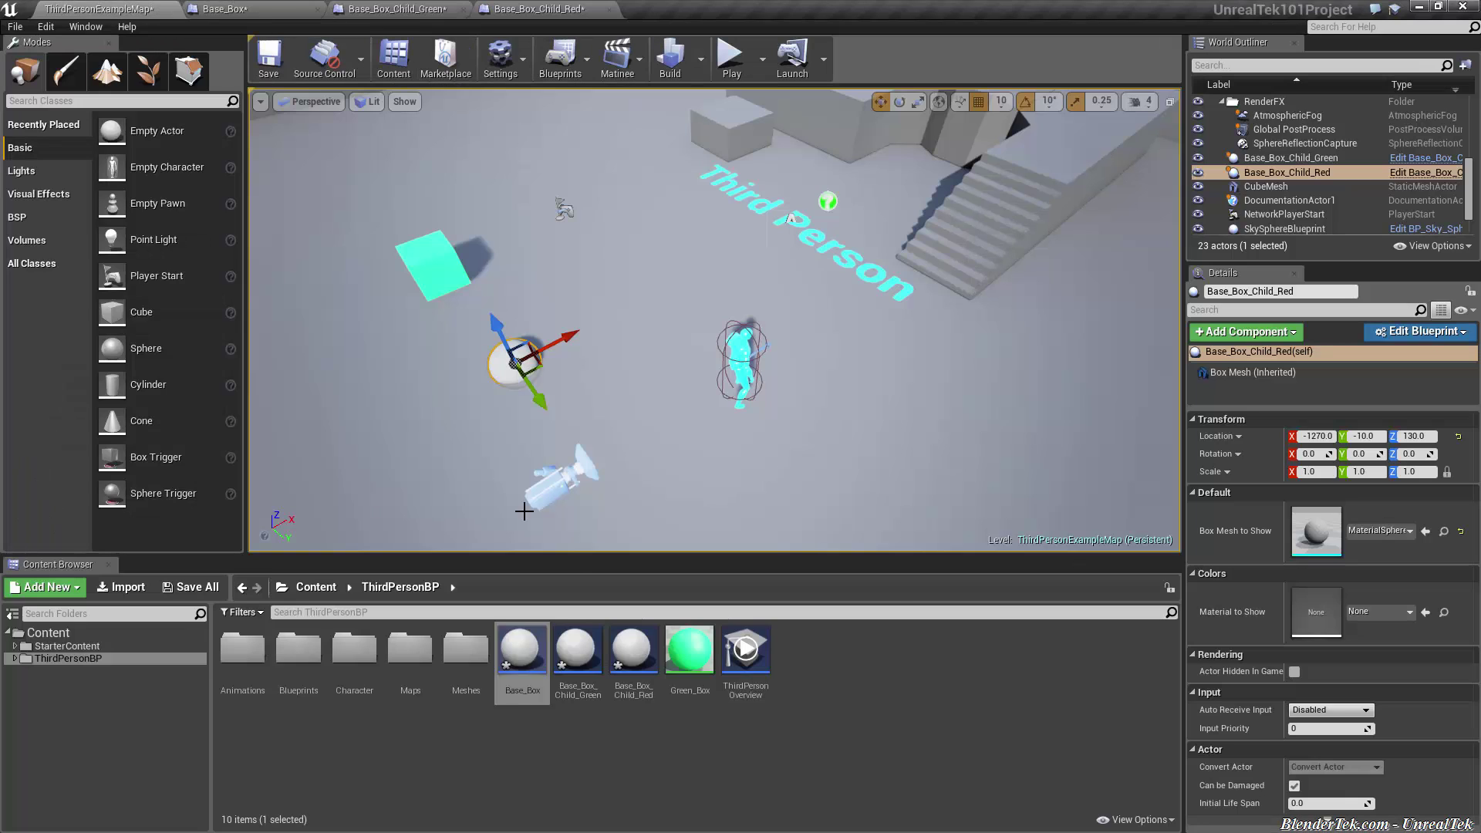
- Duplicate the Green_Box material as Red_Box and open it for editing
right_click(698, 670)
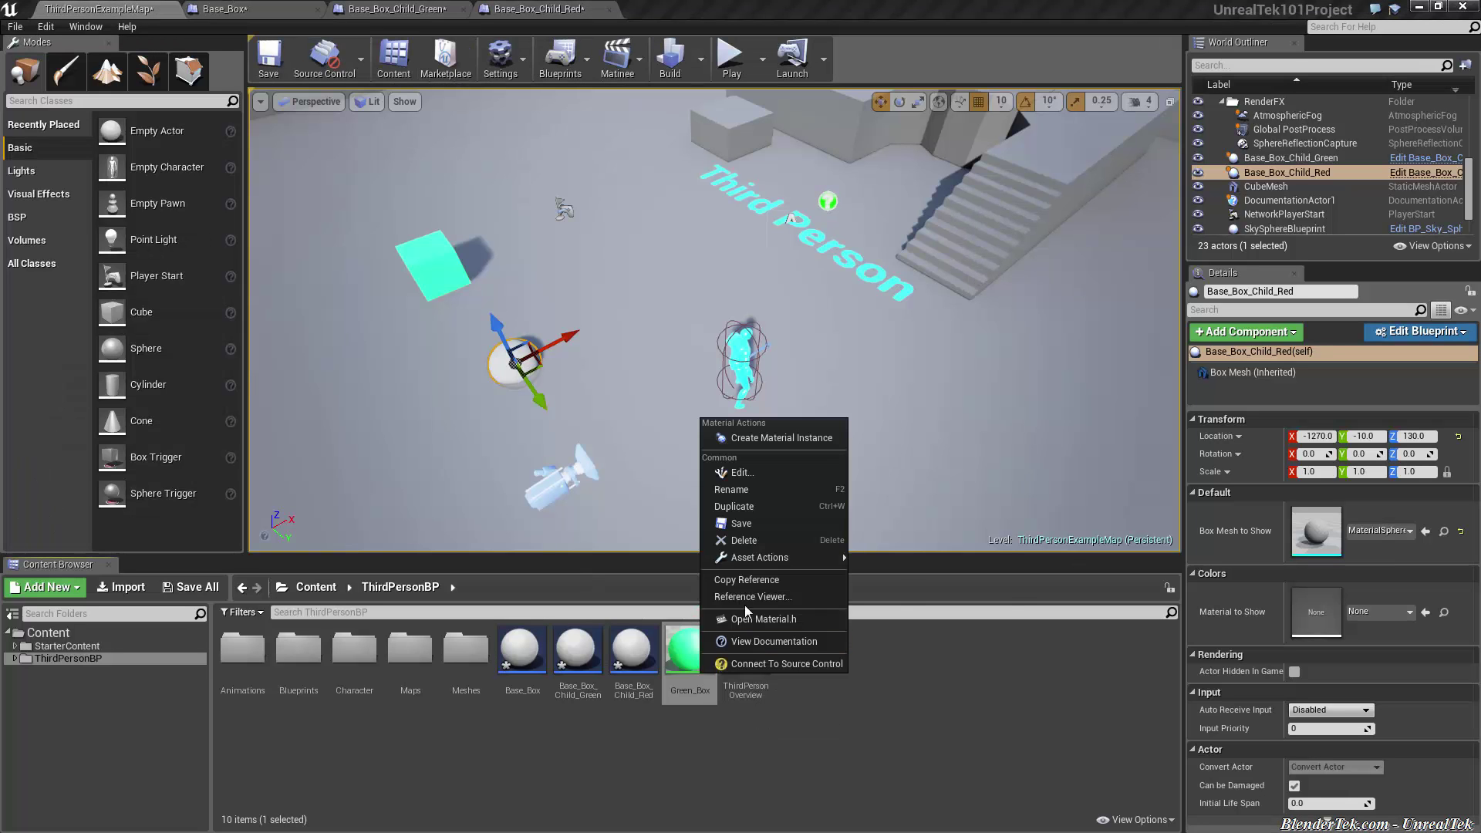
click(775, 507)
text(Red_Box)
key(Return)
double_click(746, 651)
- Change Red_Box's base colour constant to red and carry Red_Box toward the red actor's material slot
double_click(491, 345)
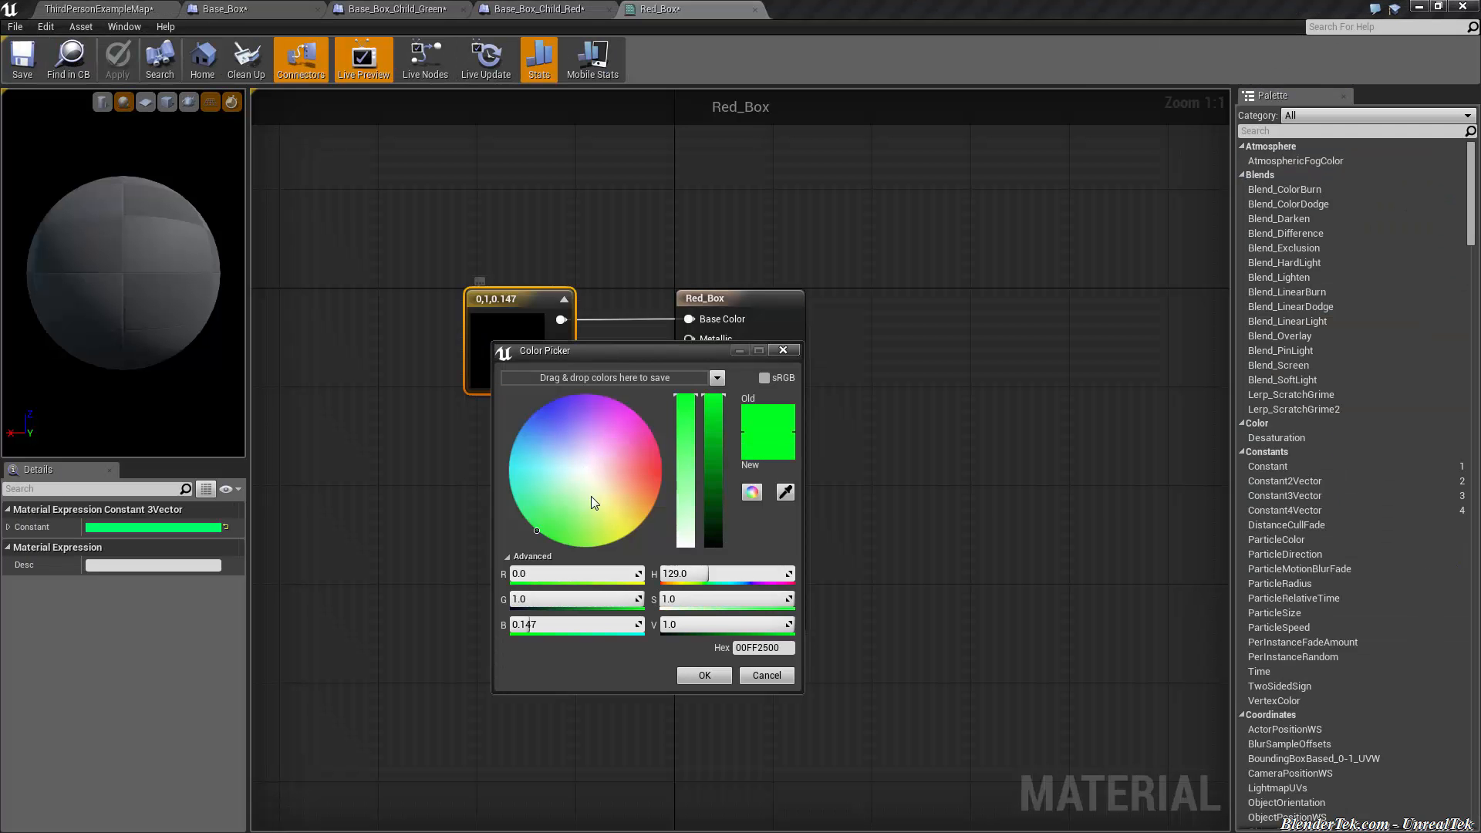
drag(595, 461, 662, 467)
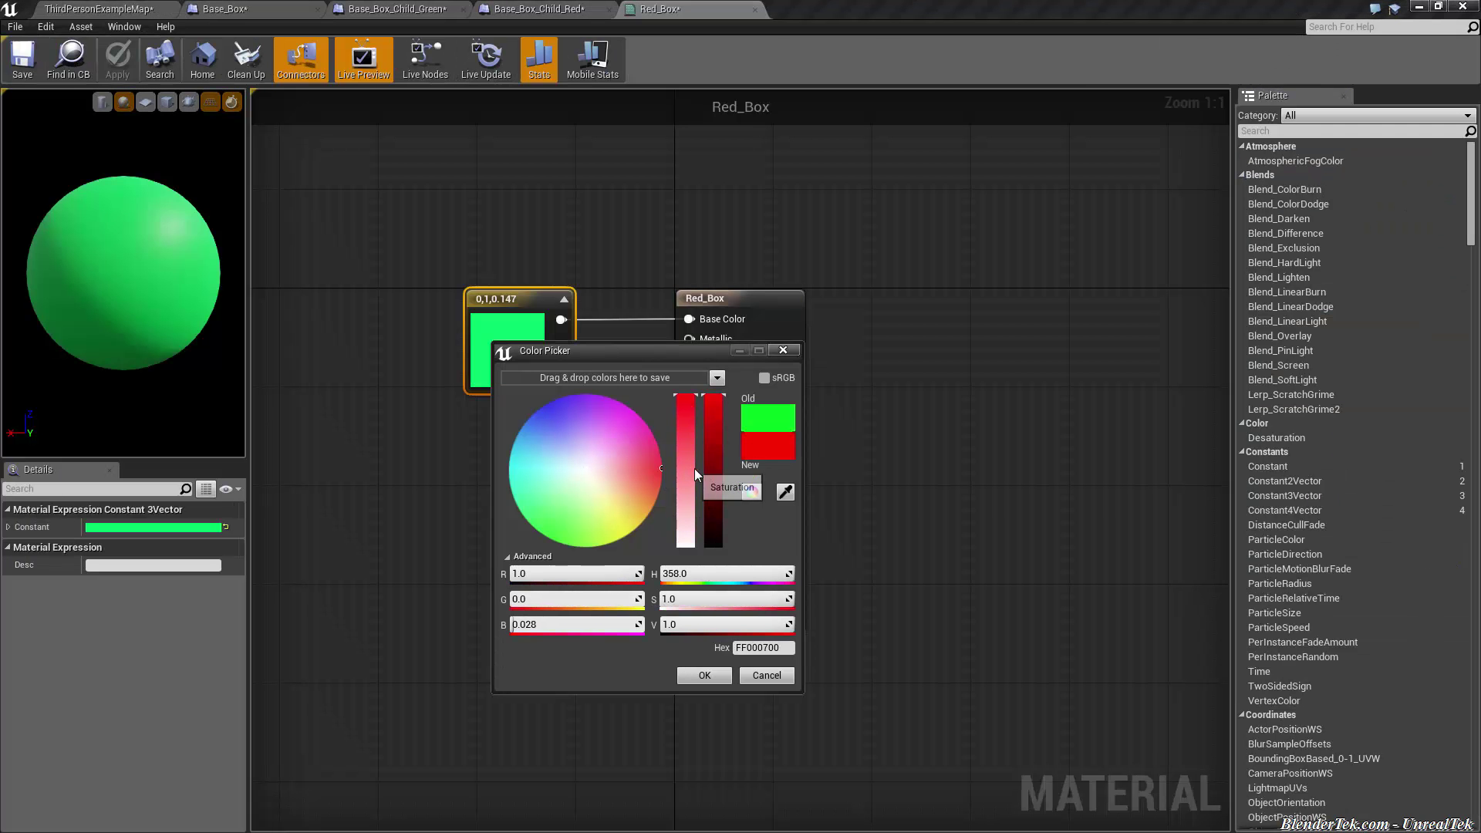
click(706, 677)
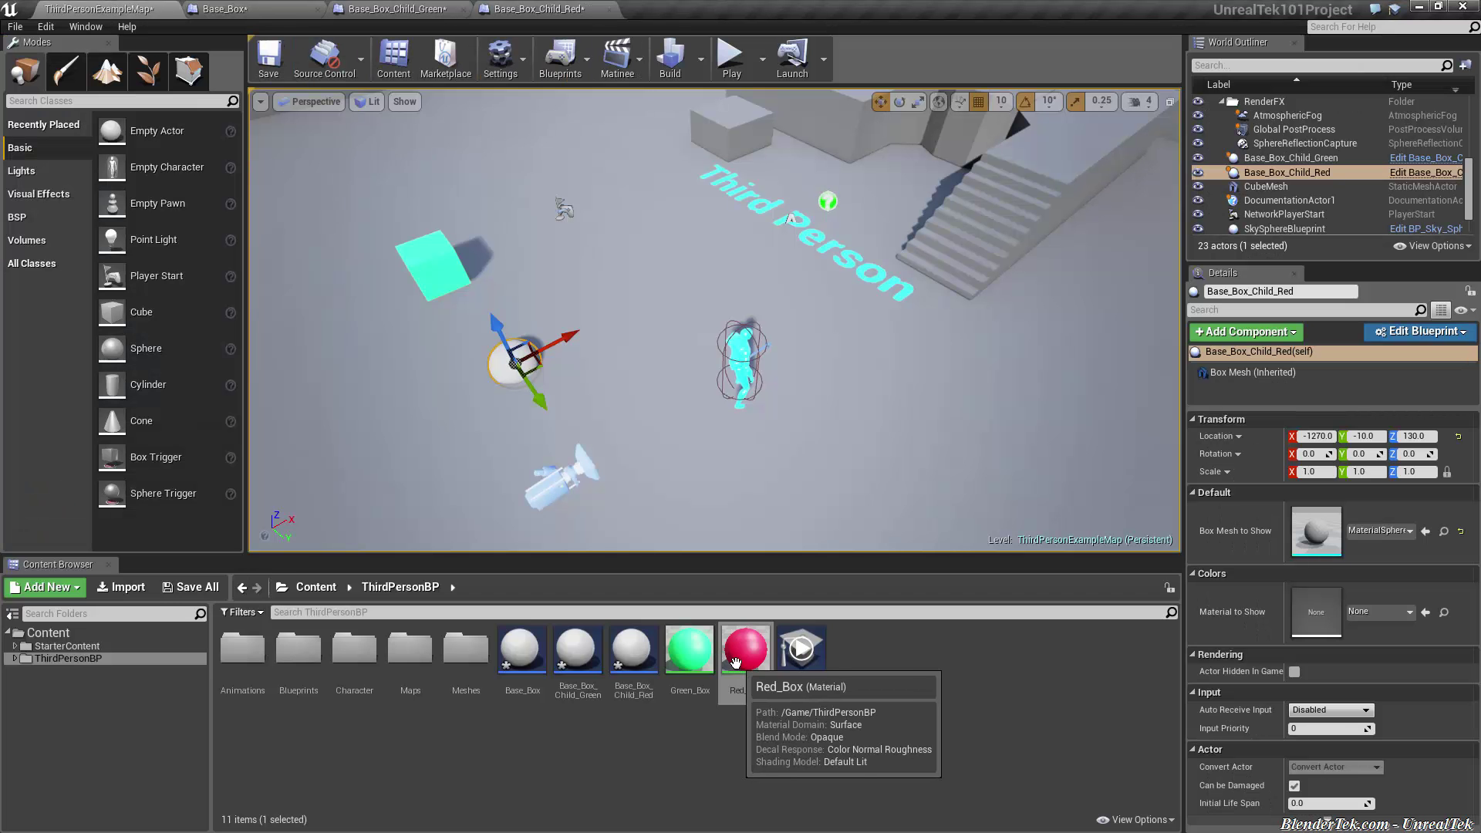
drag(744, 652, 1311, 608)
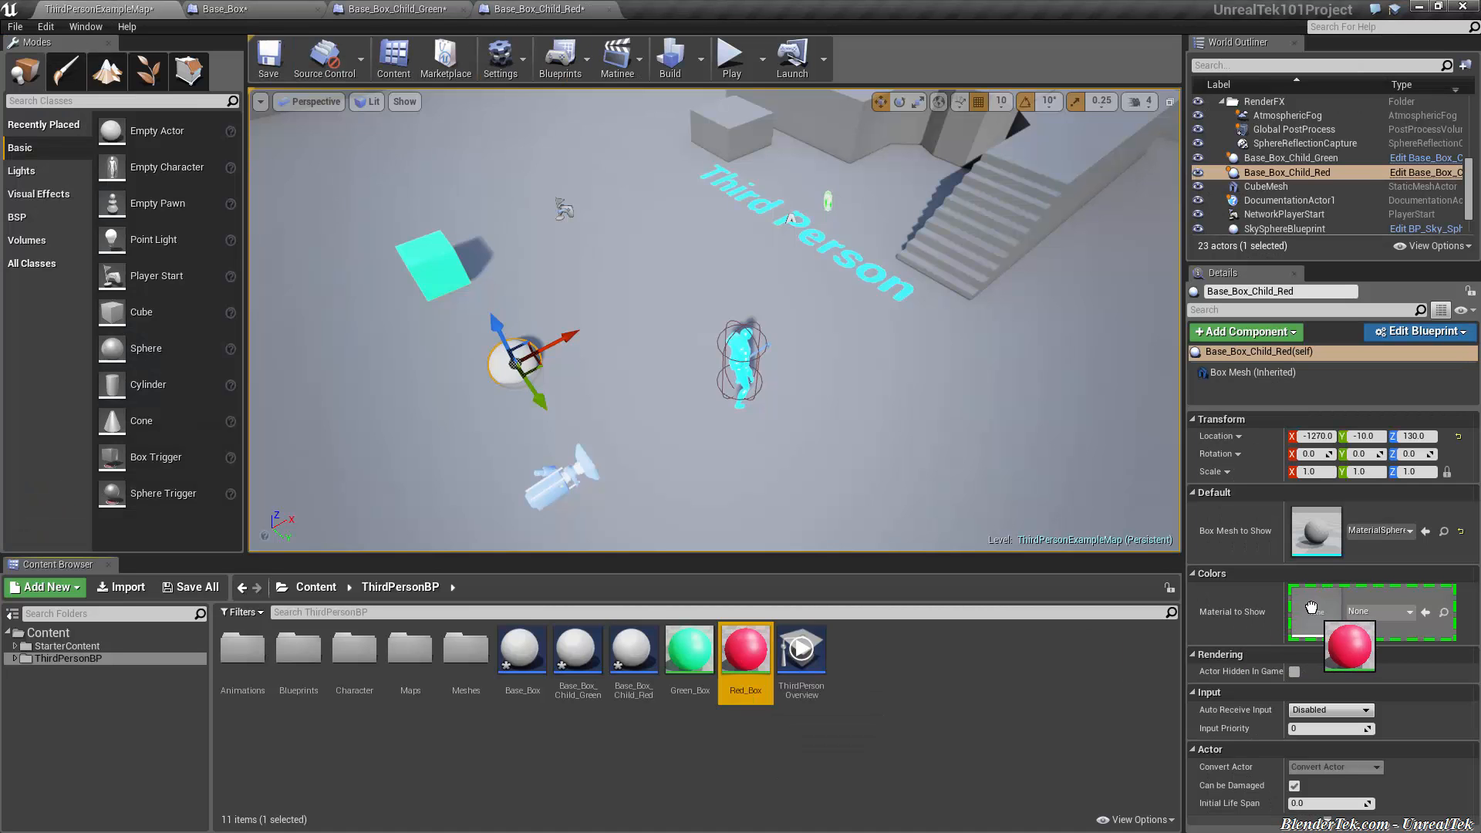
- Assign Red_Box to Base_Box_Child_Red's Material to Show and play-test the red and green boxes
drag(1311, 607, 1312, 611)
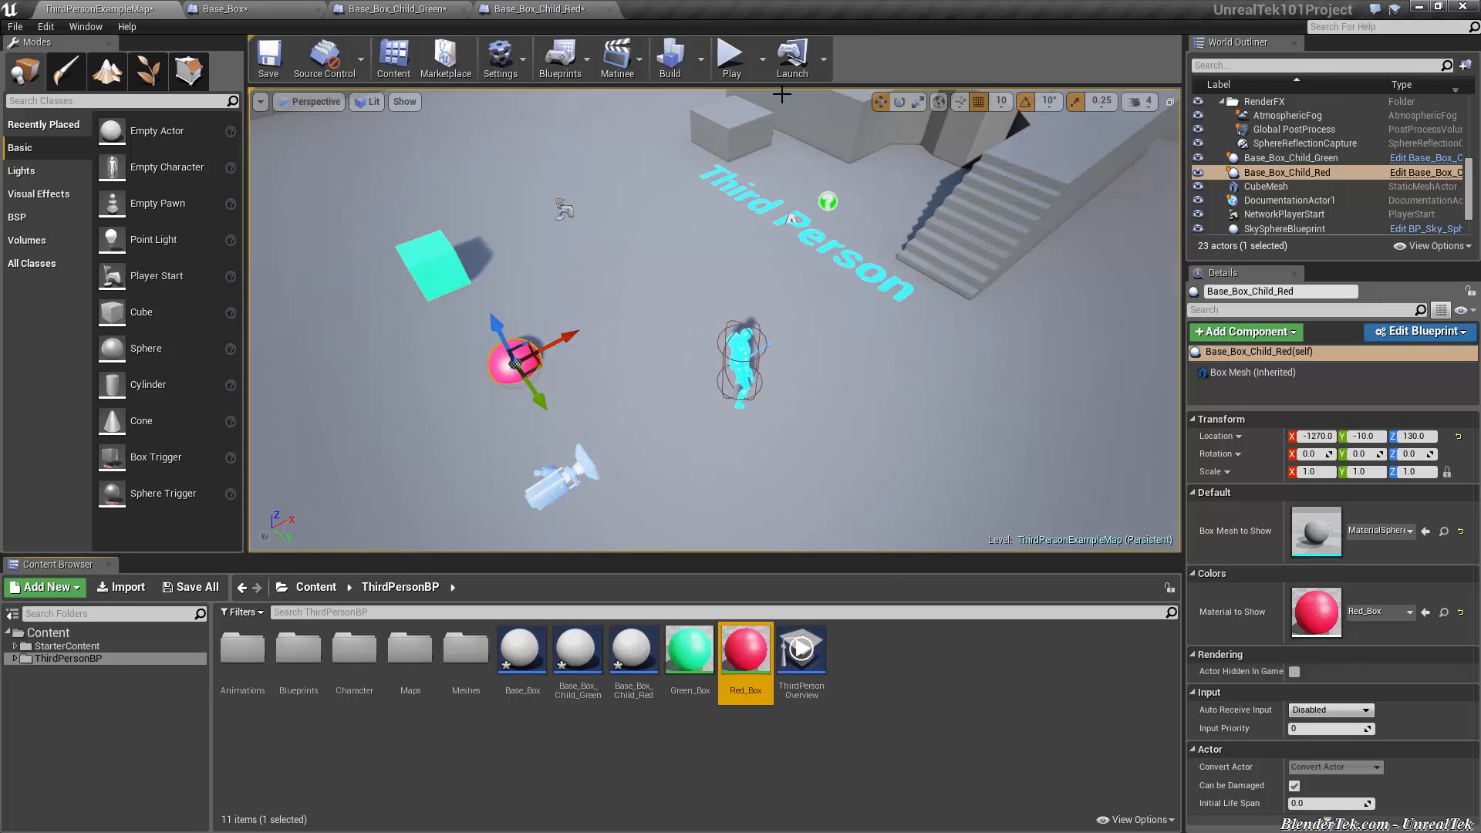
click(731, 55)
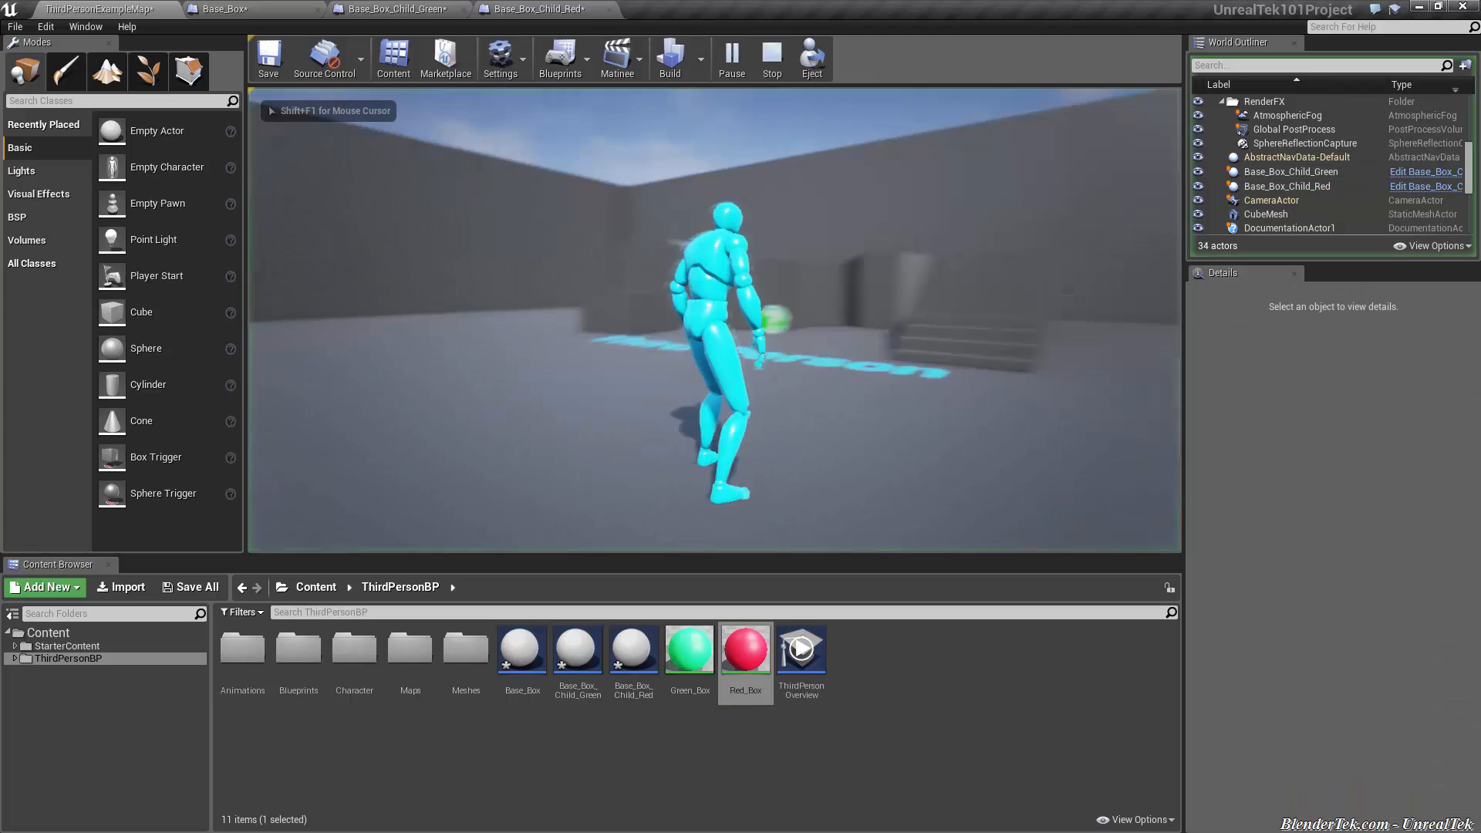
key(w)
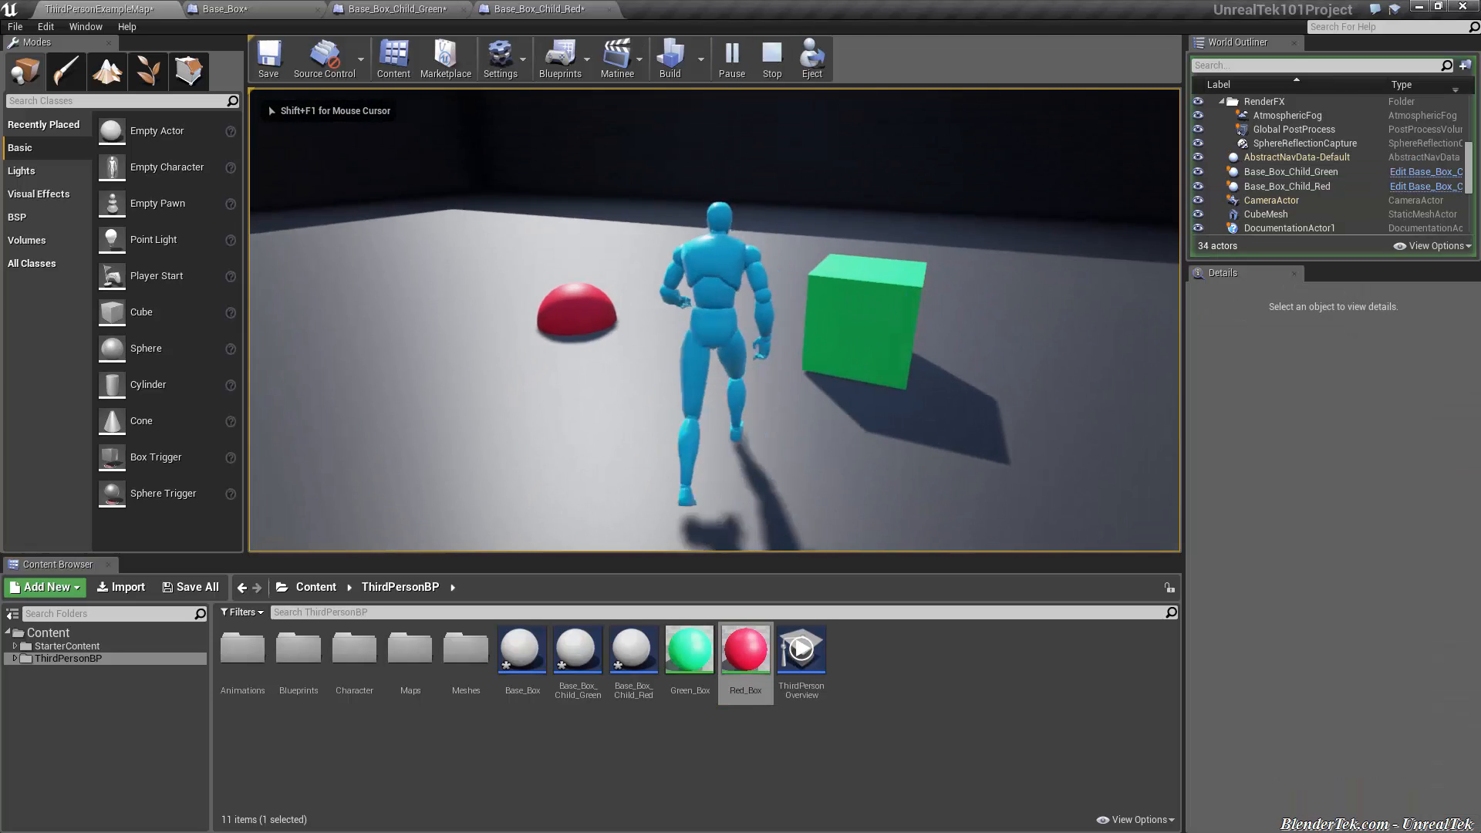
key(Escape)
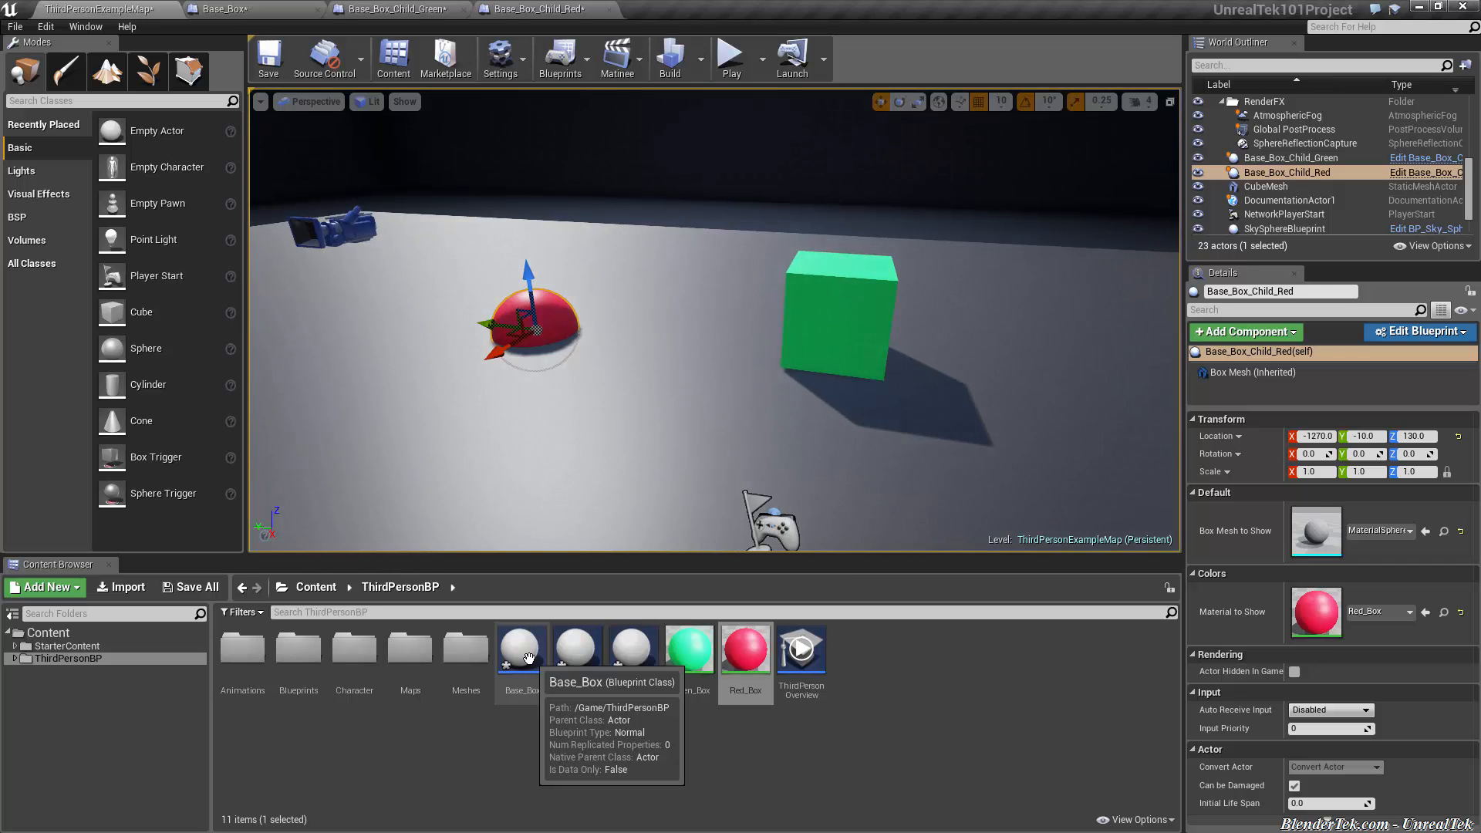
- Review Base_Box and Base_Box_Child_Green's construction scripts and compile Base_Box
double_click(521, 652)
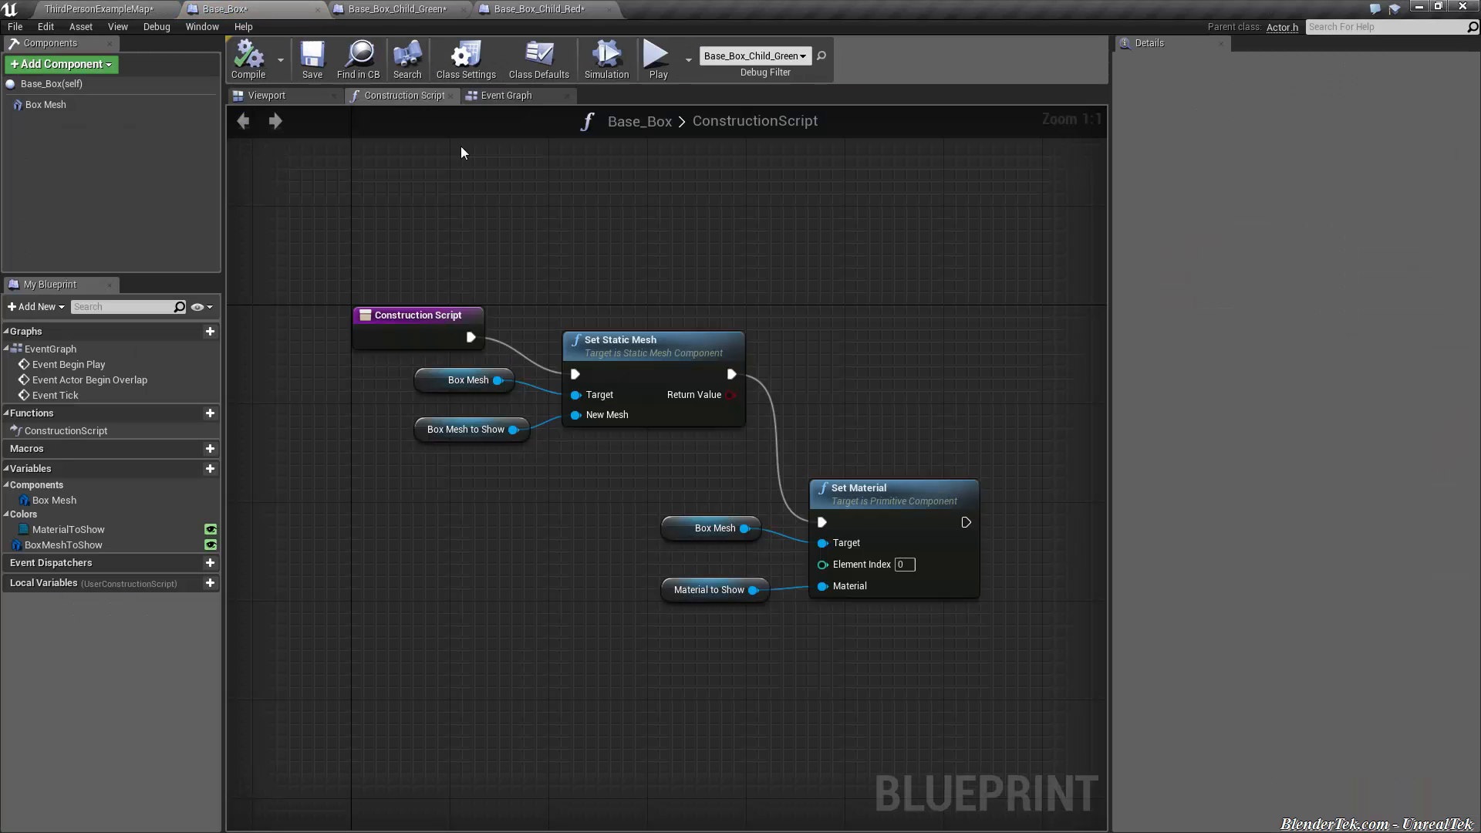
click(393, 7)
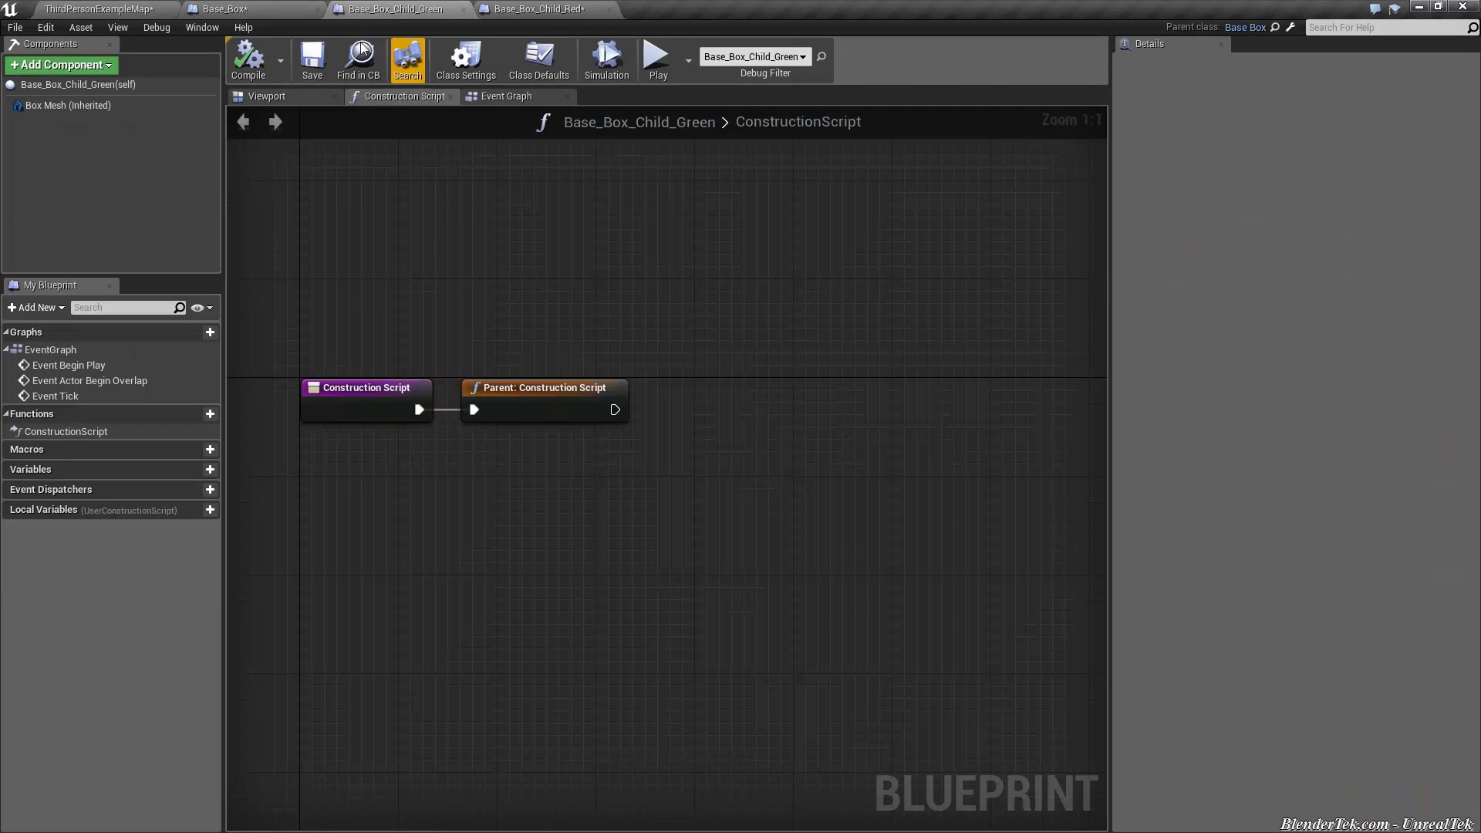
click(232, 9)
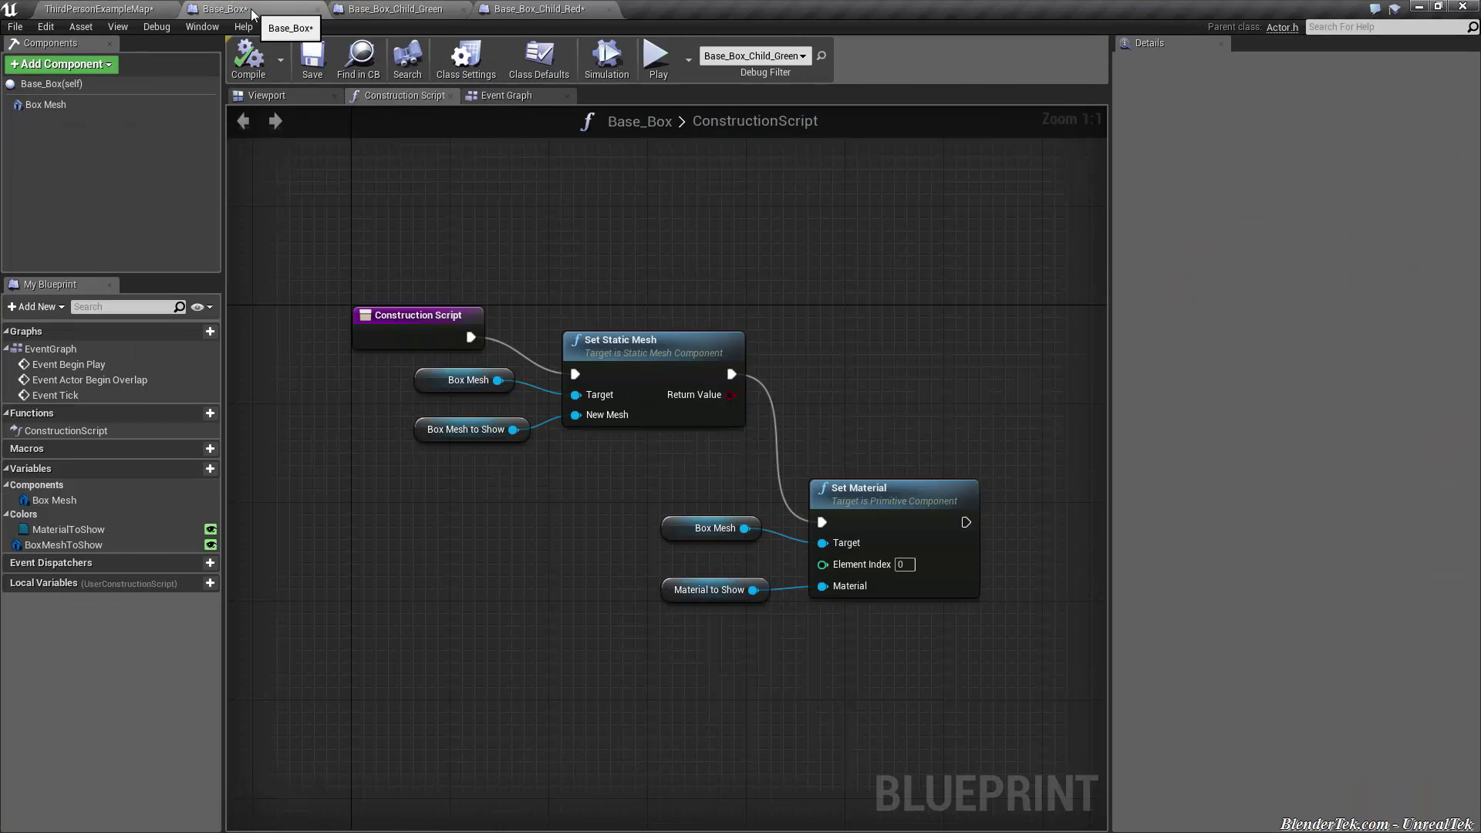
click(249, 58)
- Check Base_Box_Child_Red's construction script and bring Base_Box back up
click(409, 14)
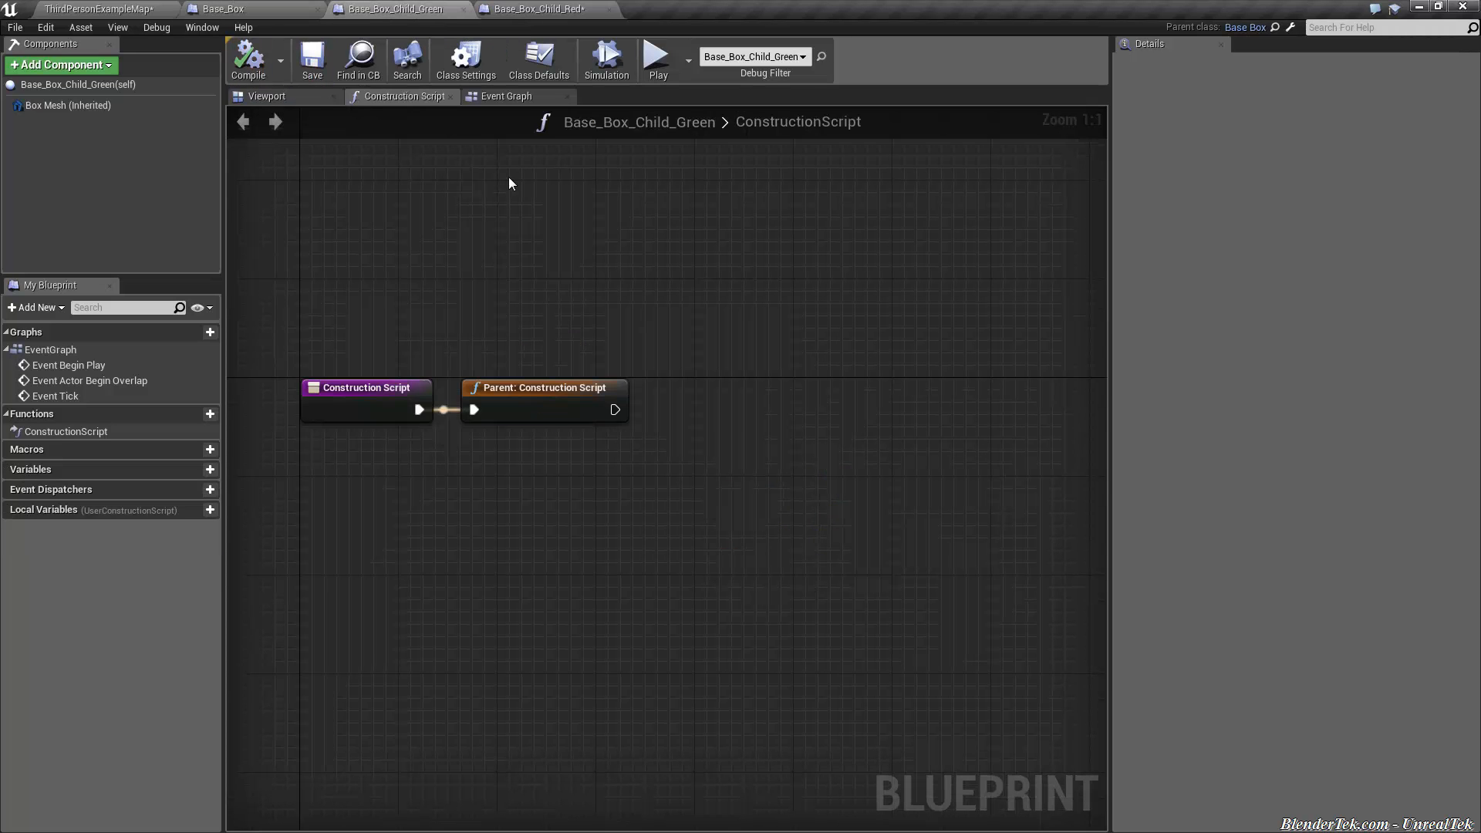
click(538, 9)
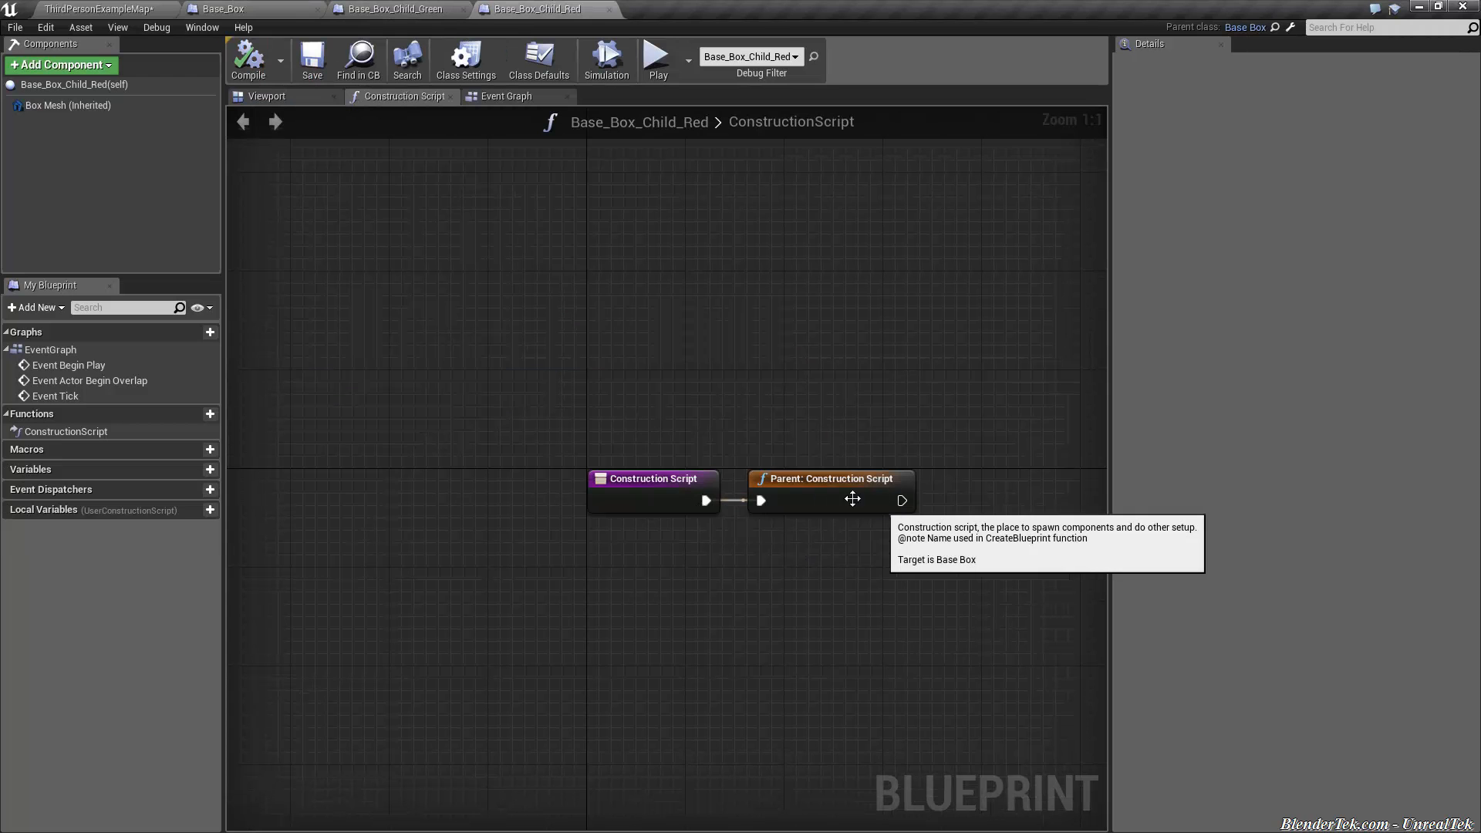
click(571, 8)
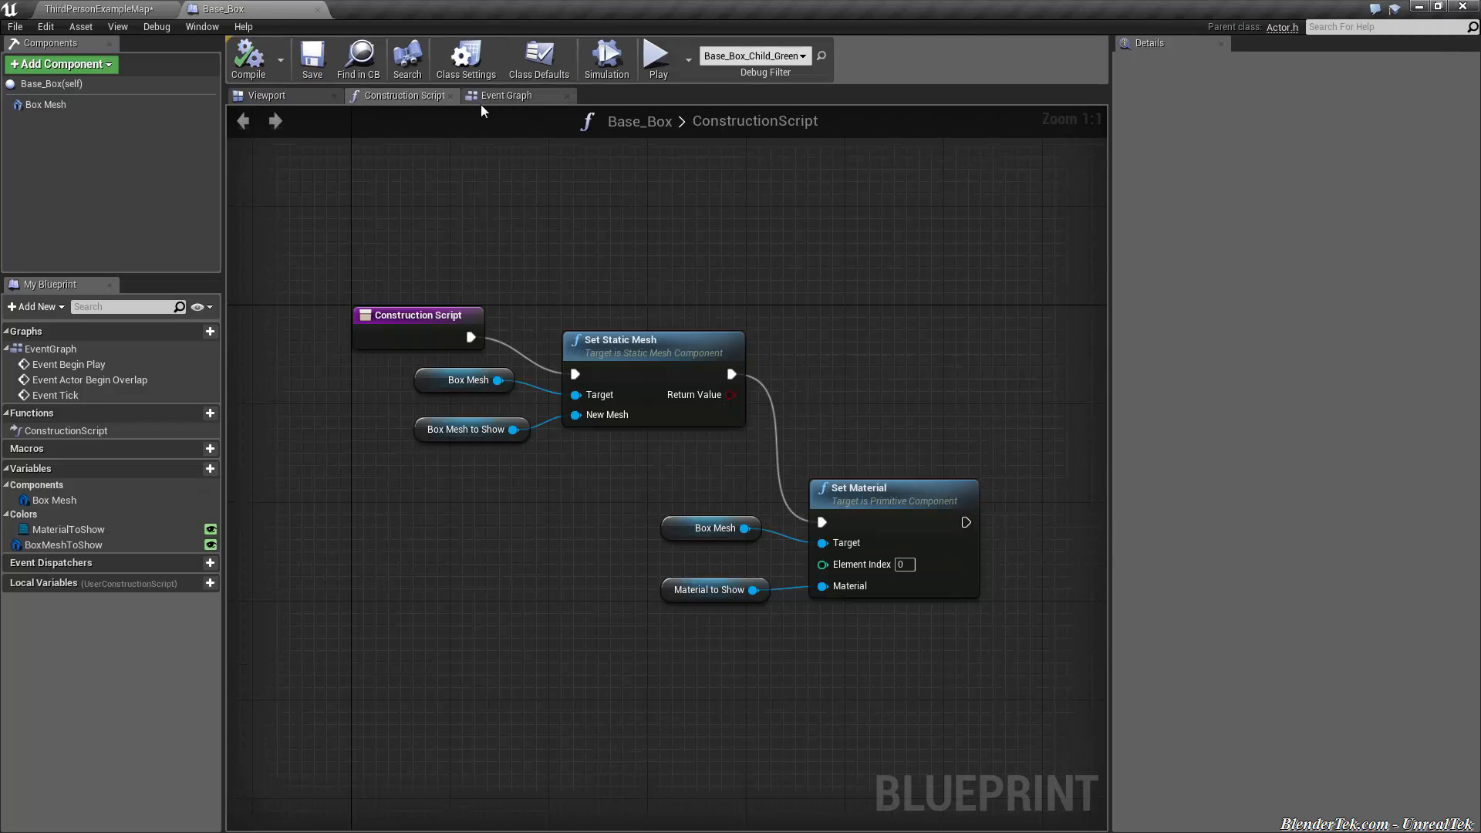
- In Base_Box's Event Graph, drive an Add Actor Local Rotation node from Event Tick
click(492, 100)
right_drag(915, 481, 690, 406)
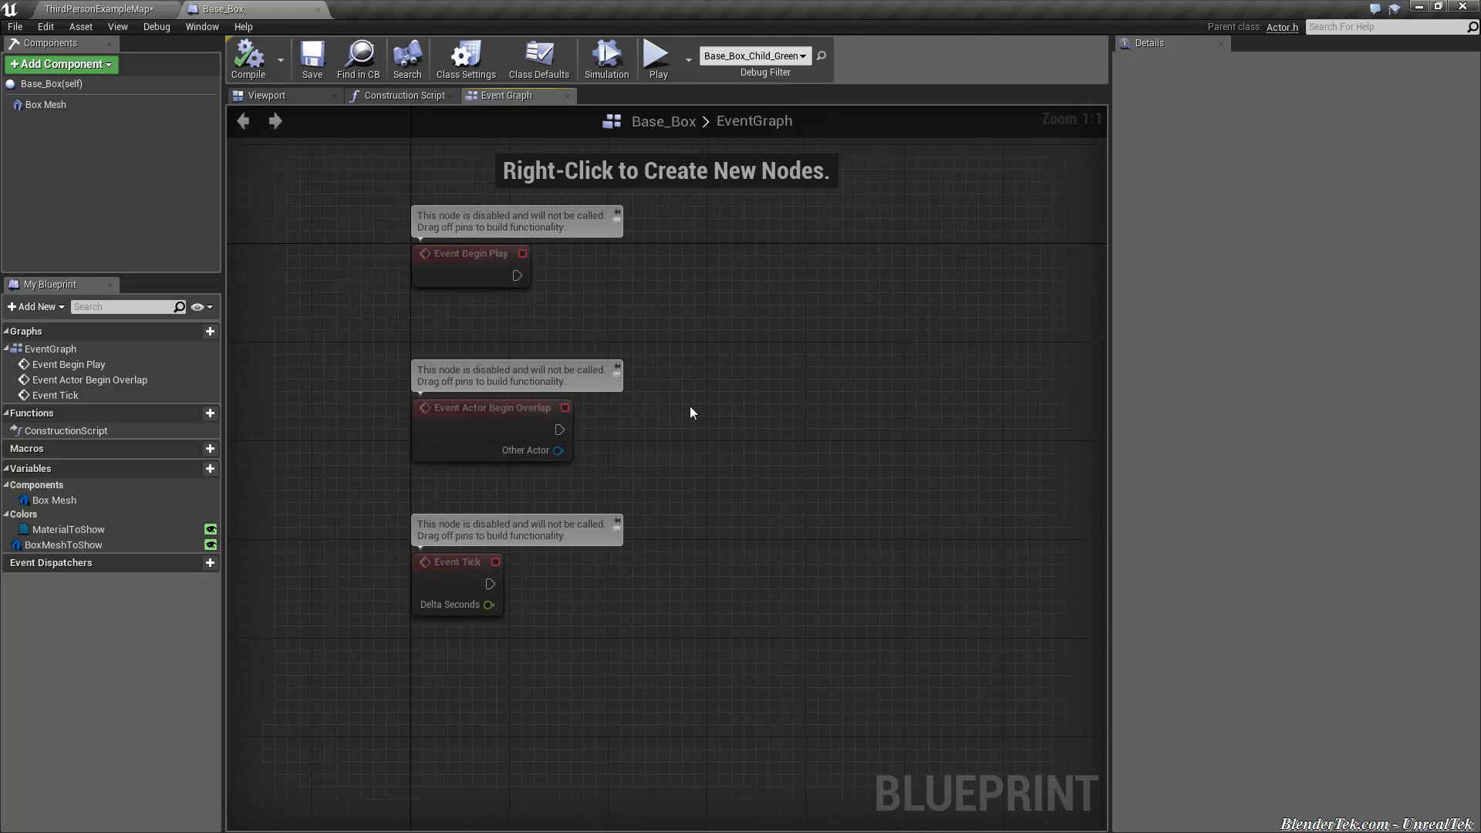
drag(490, 583, 573, 585)
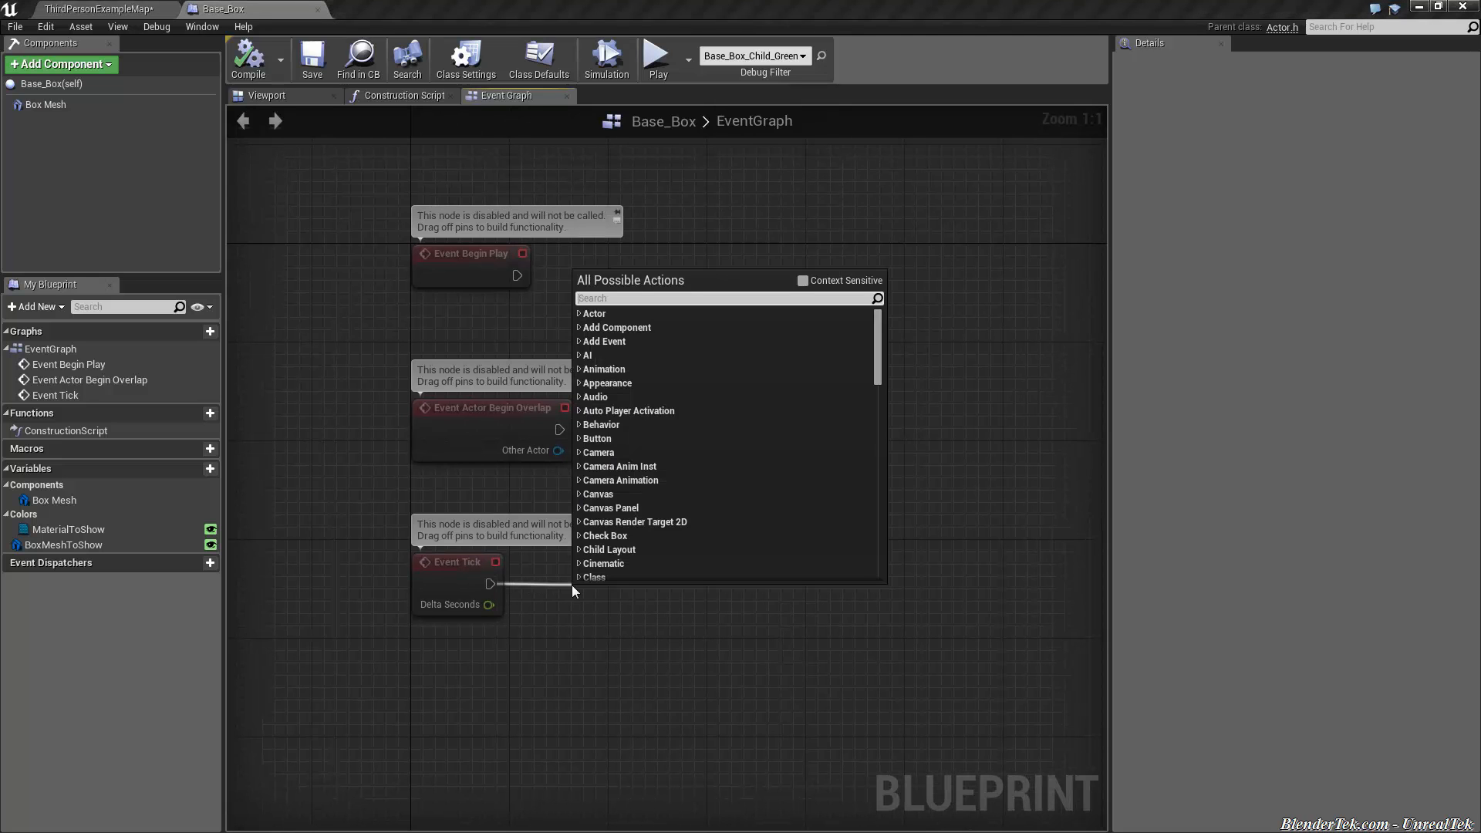
text(local rot)
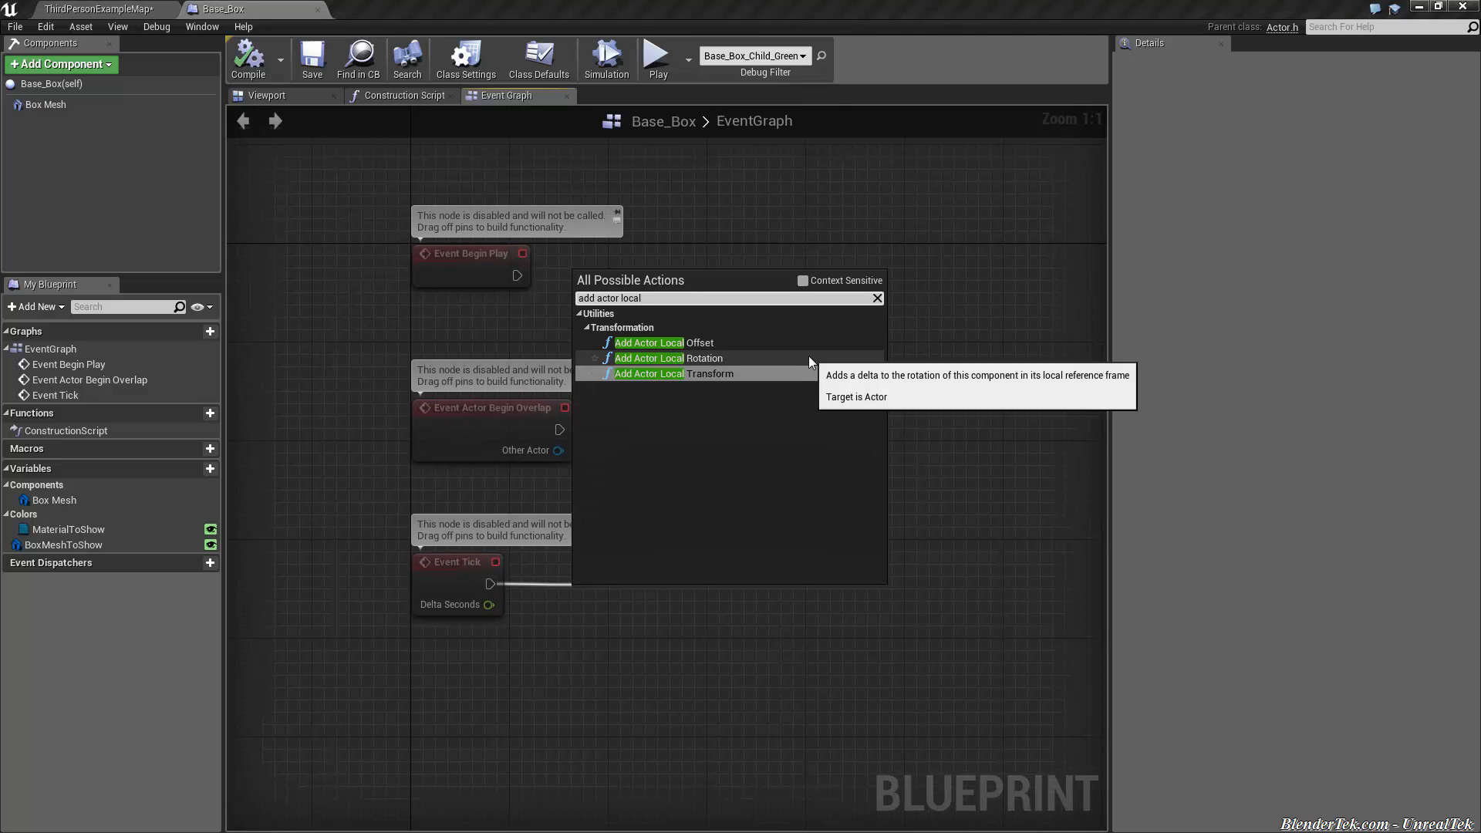
click(810, 356)
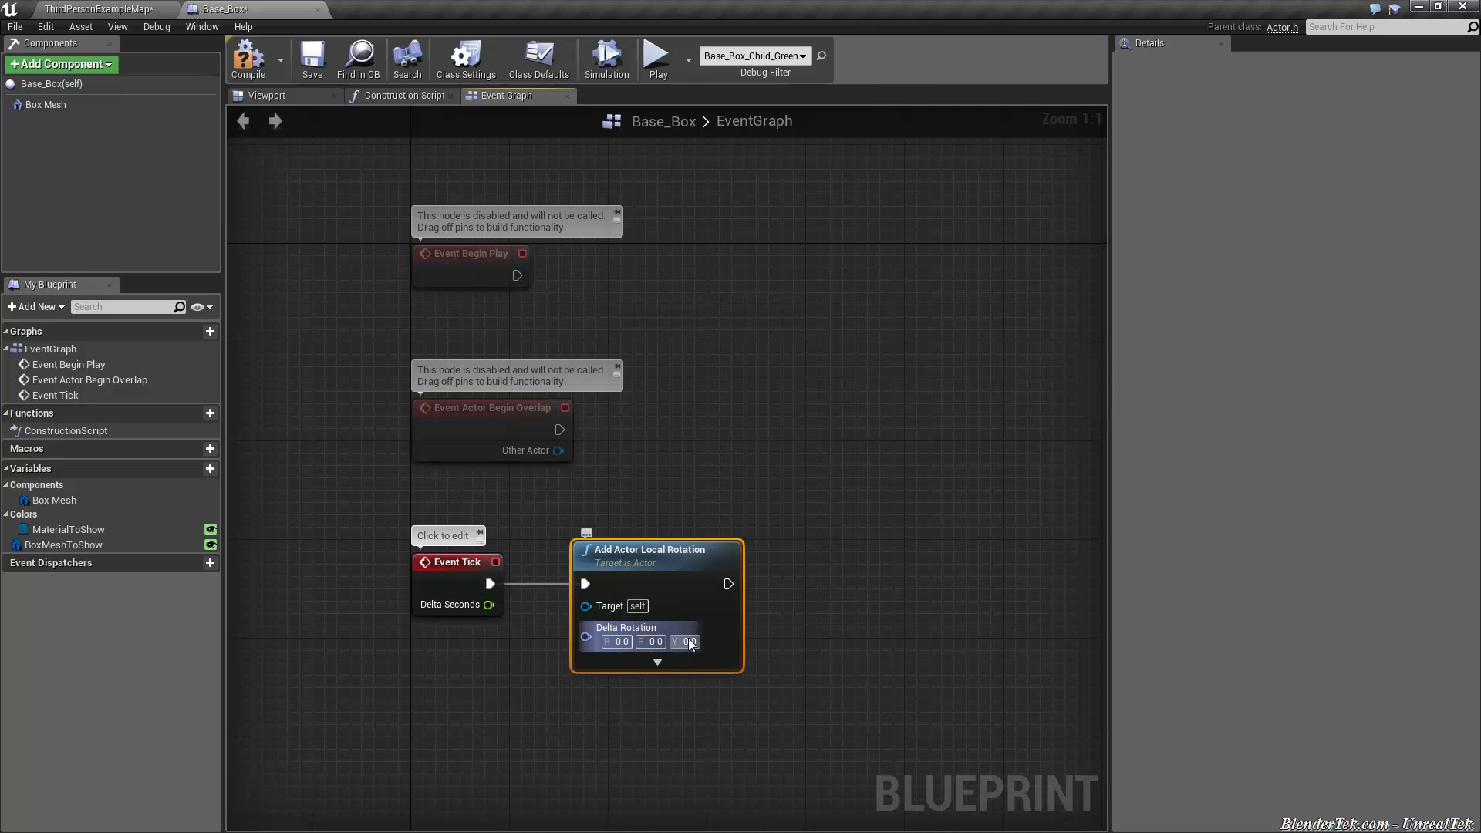
- Set the Delta Rotation yaw to 15, compile Base_Box, and return to the level map
click(688, 642)
text(15)
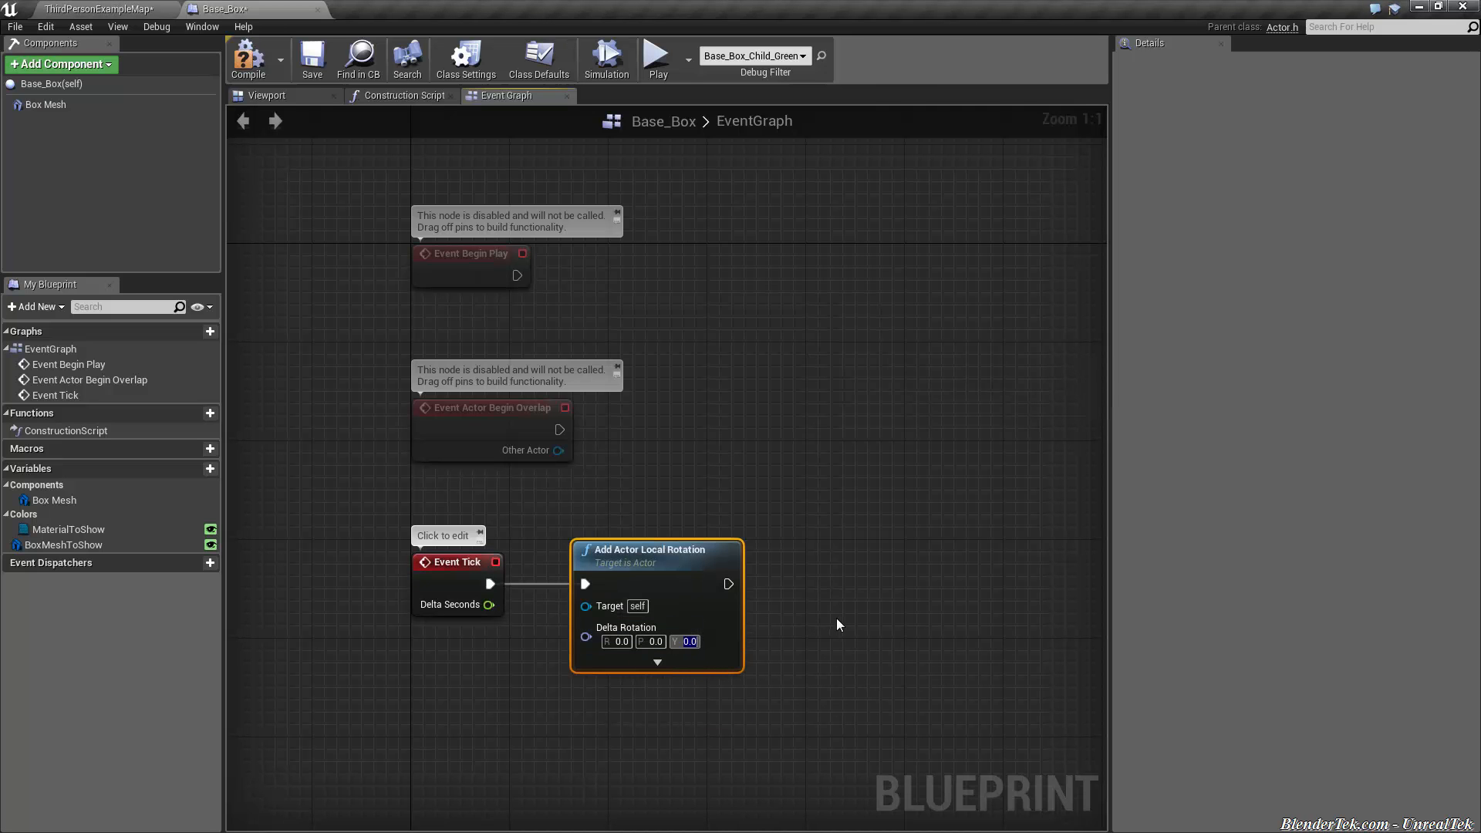
click(836, 618)
click(839, 618)
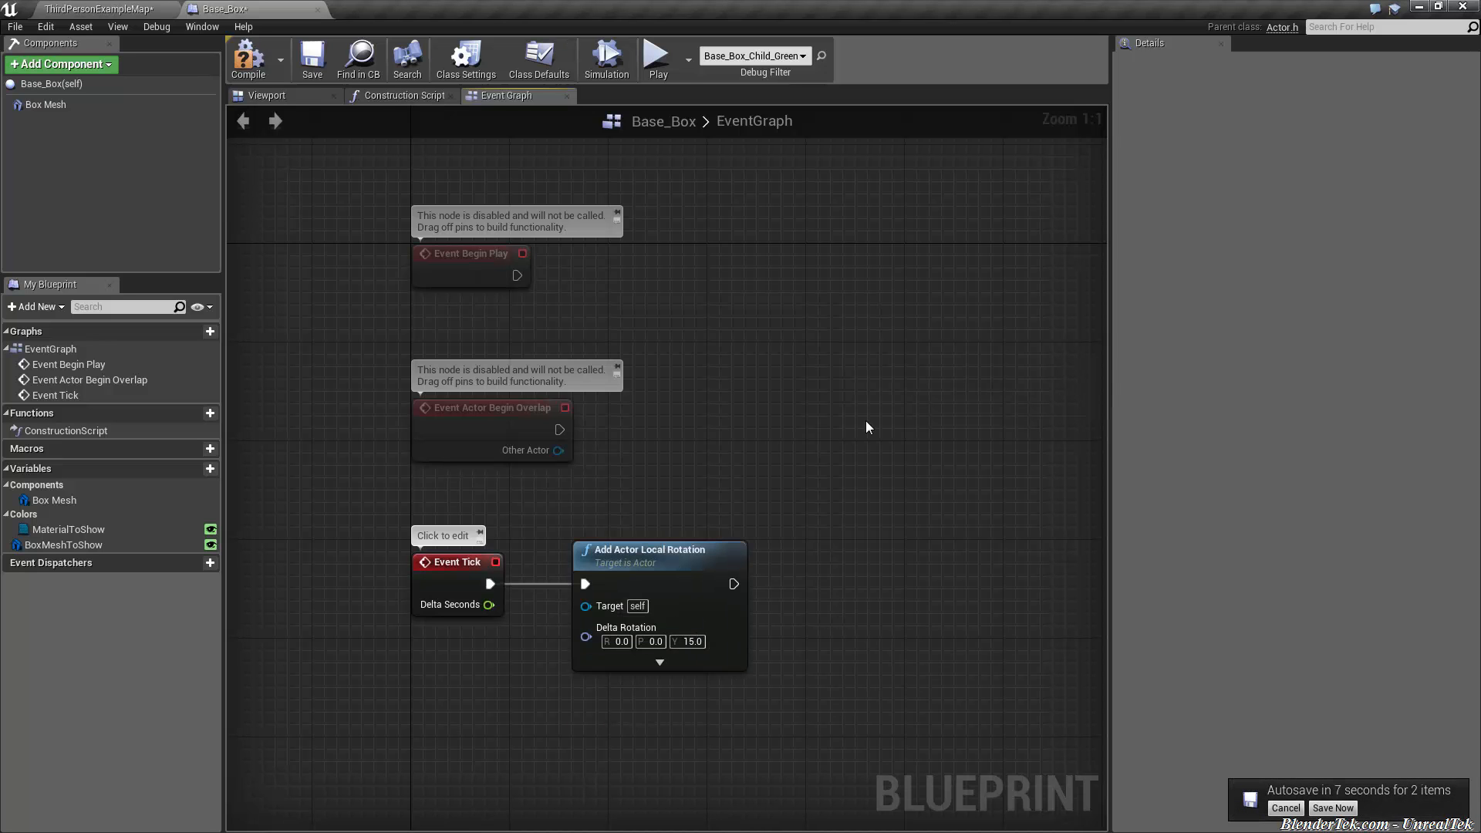
click(248, 57)
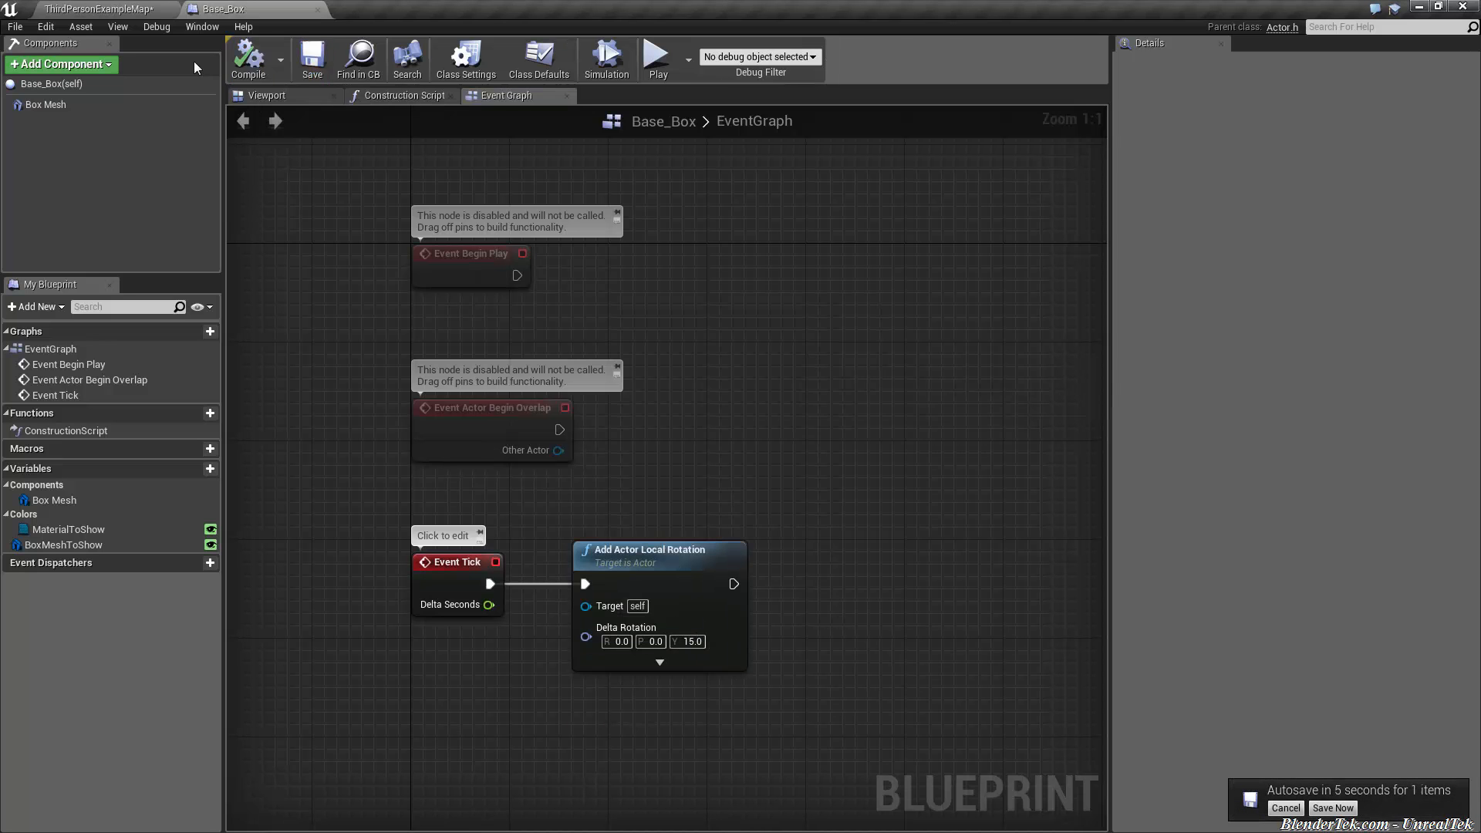
click(99, 8)
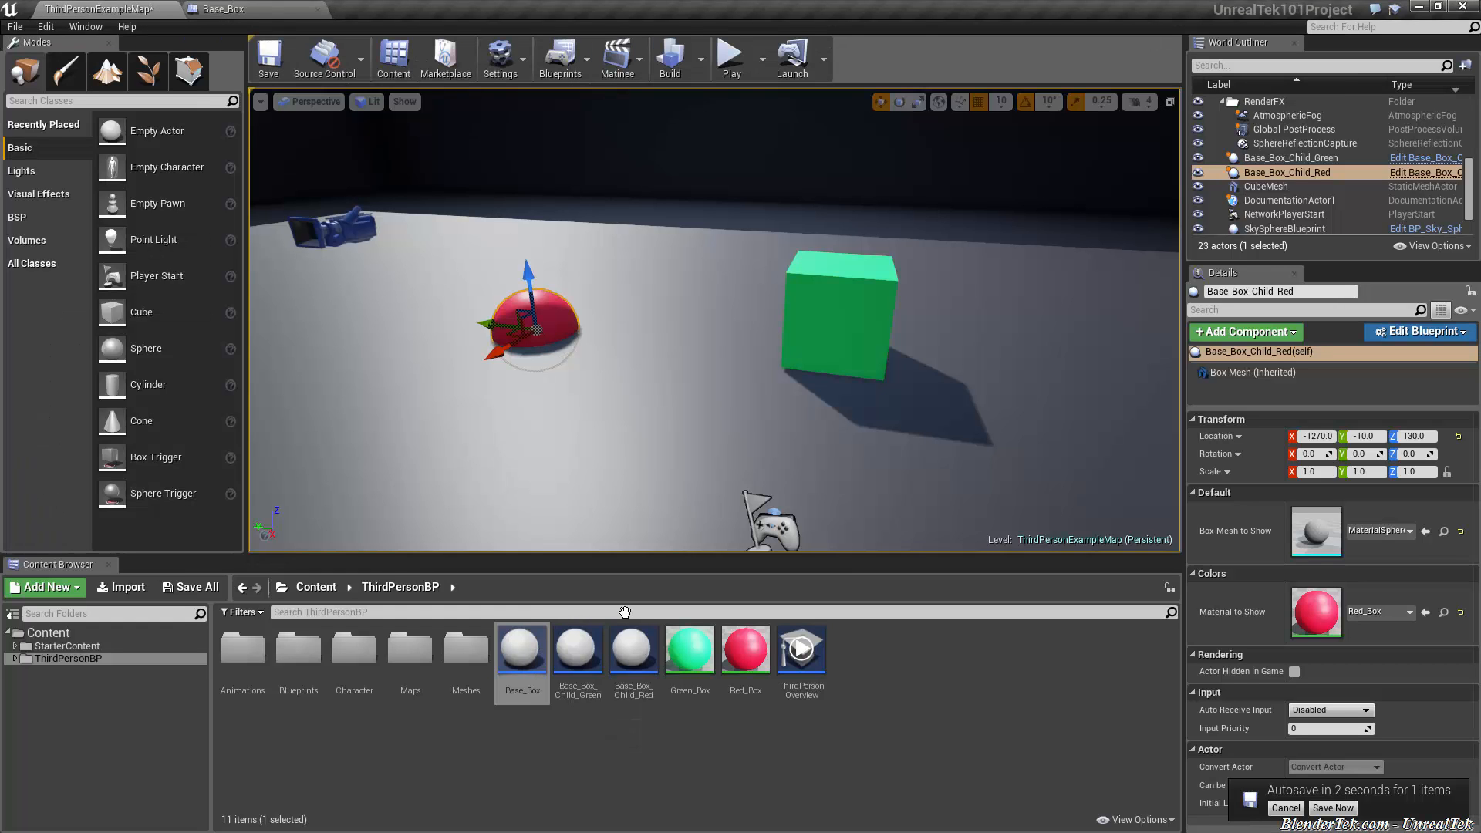
- Play-test the level, walking around the spinning boxes, then stop the session
click(731, 55)
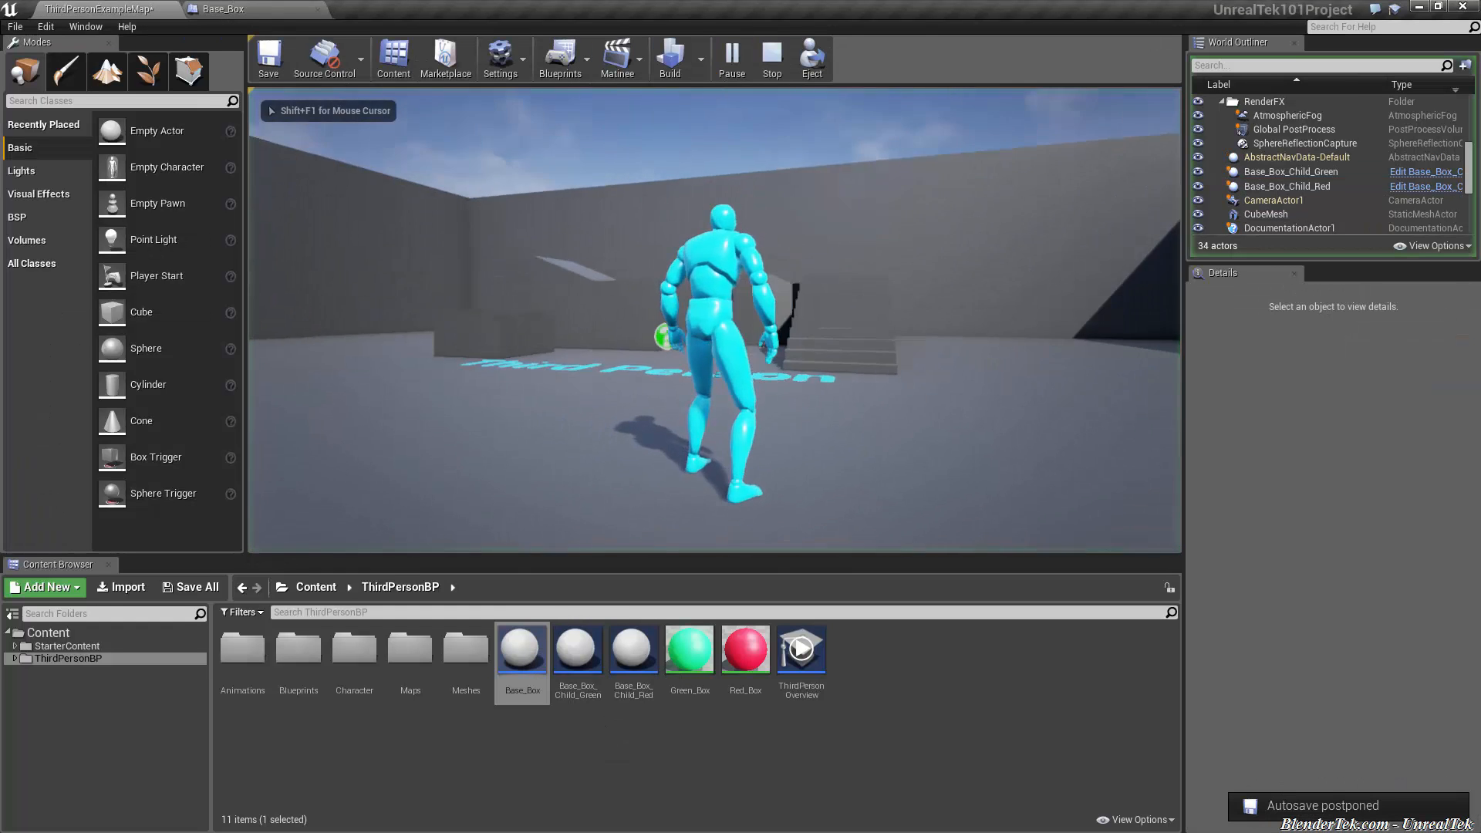
key(w)
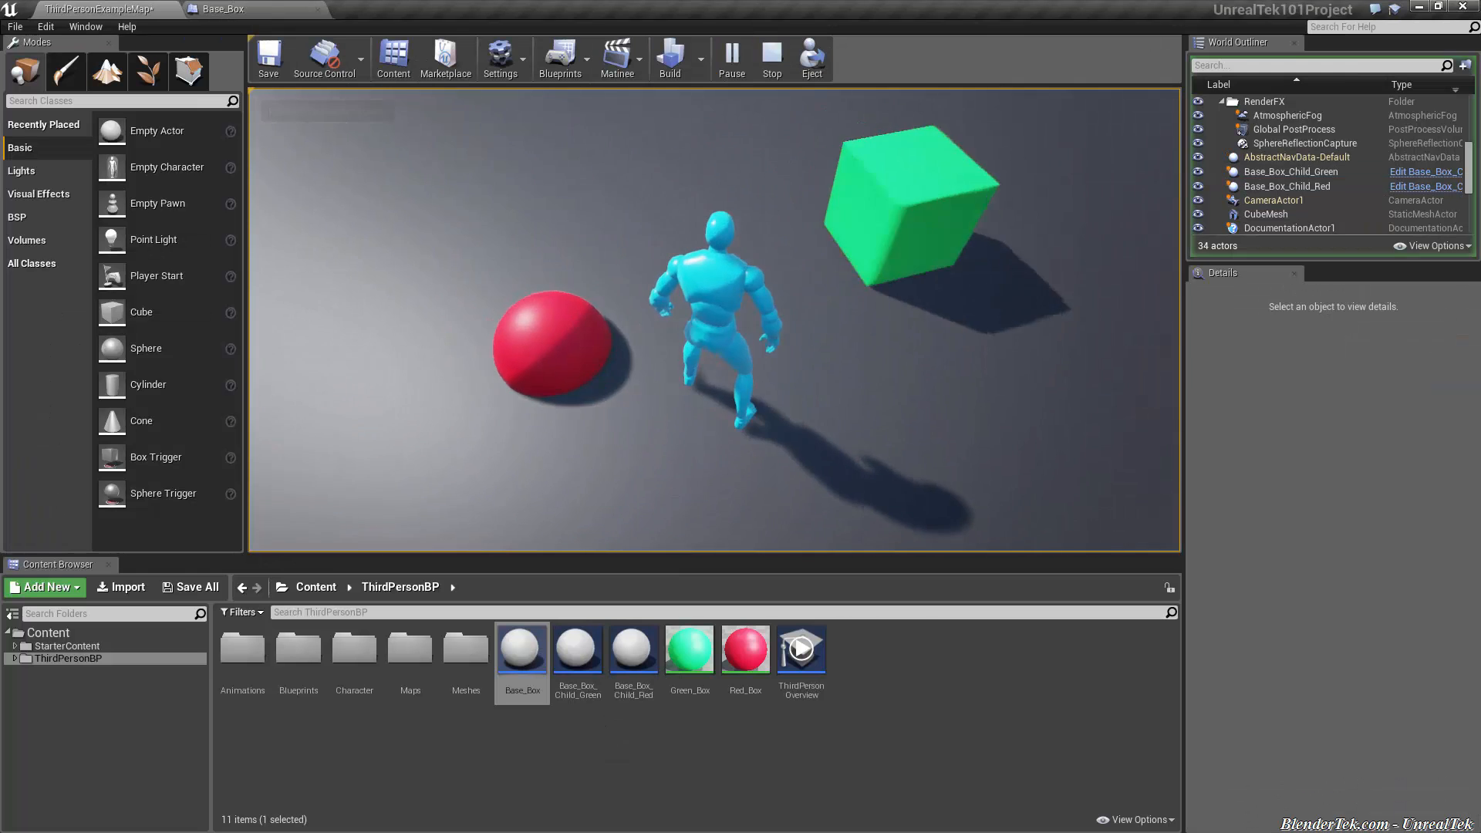
mouse_move(717, 313)
mouse_down()
mouse_move(718, 232)
mouse_move(717, 348)
mouse_up()
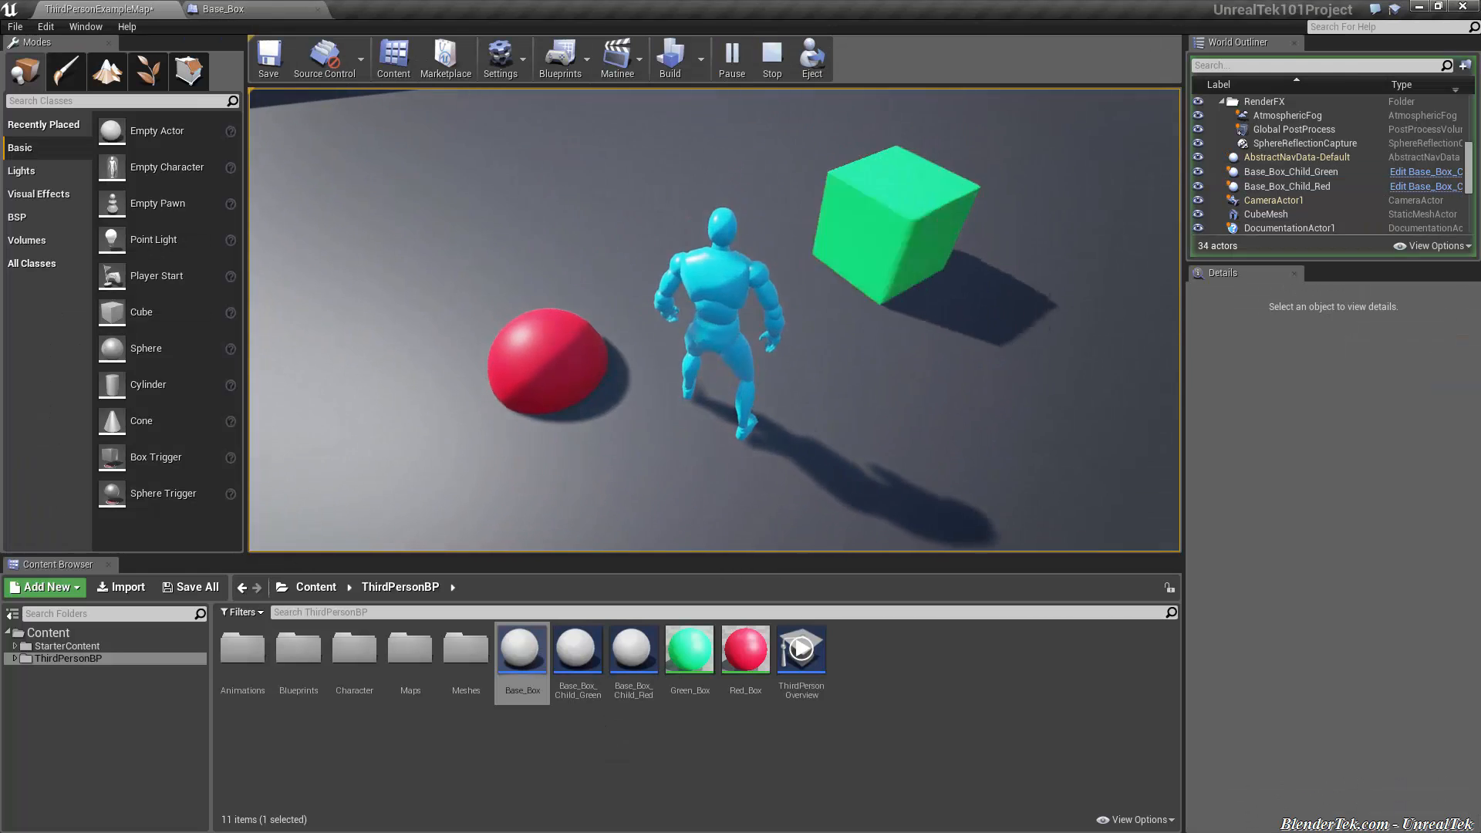
key(Escape)
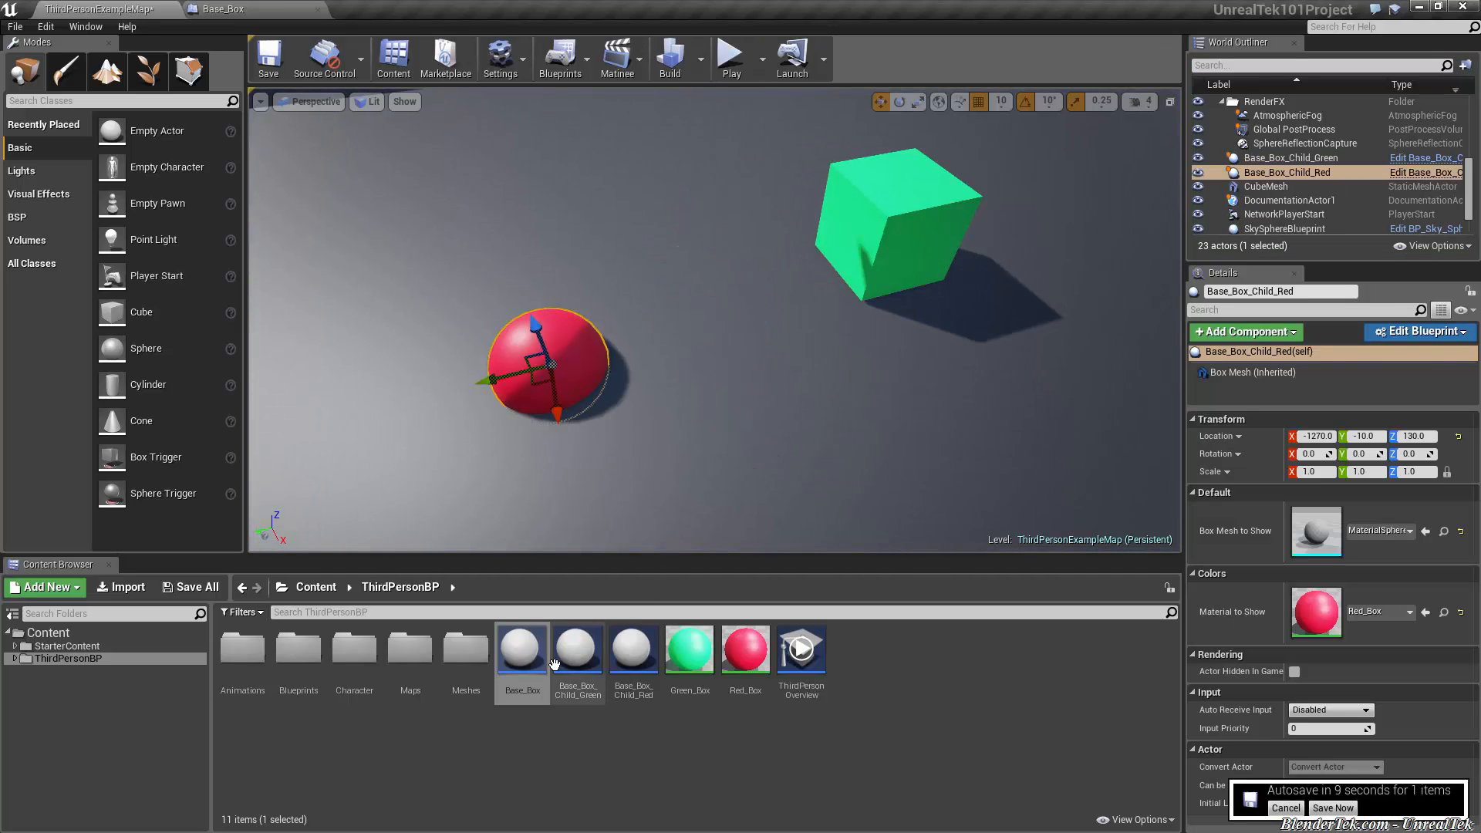
- Review Base_Box's construction script and event graph, then open Base_Box_Child_Red
double_click(524, 655)
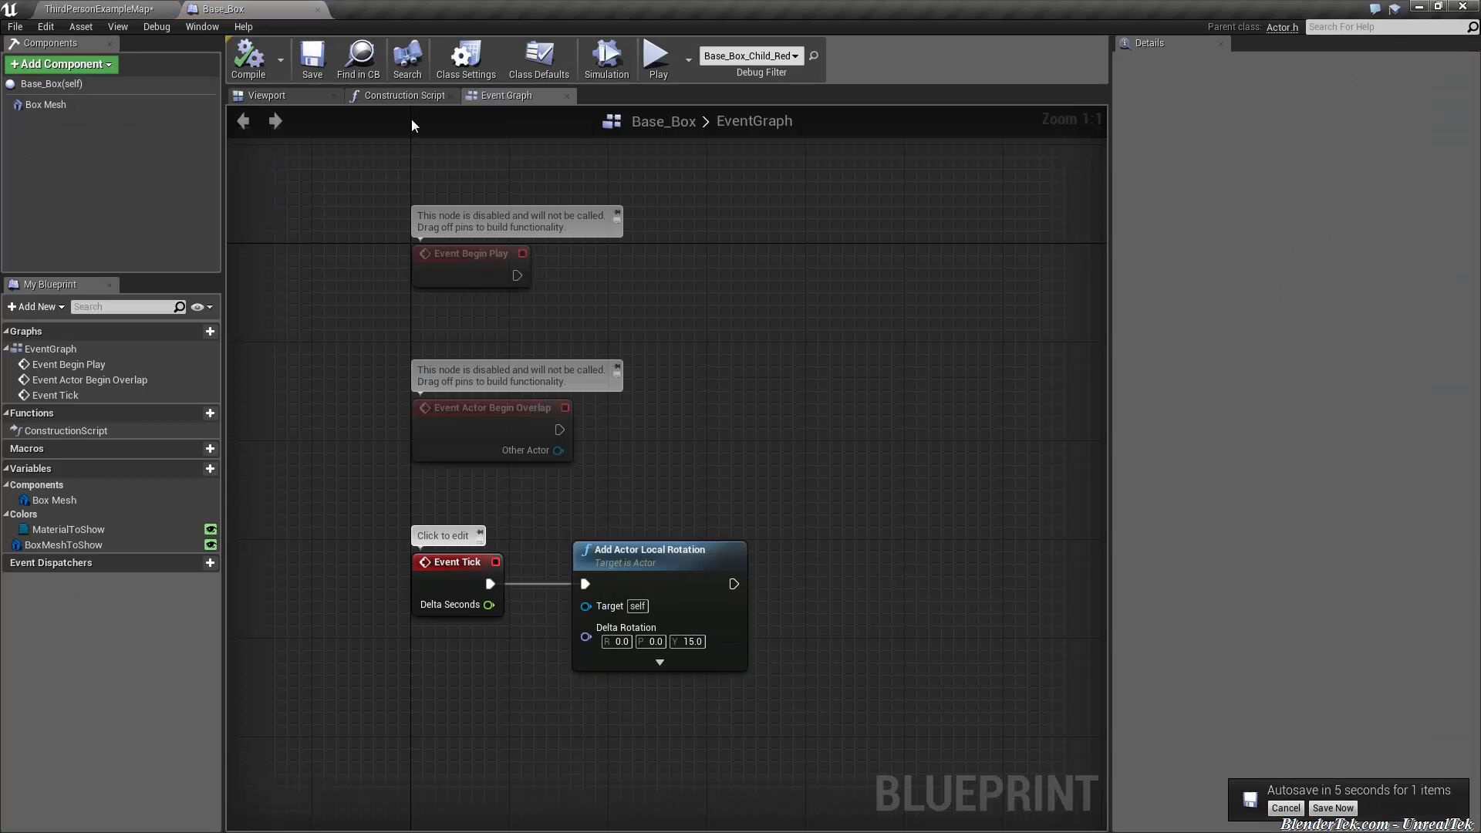
click(404, 95)
click(506, 95)
drag(912, 198, 347, 721)
click(383, 718)
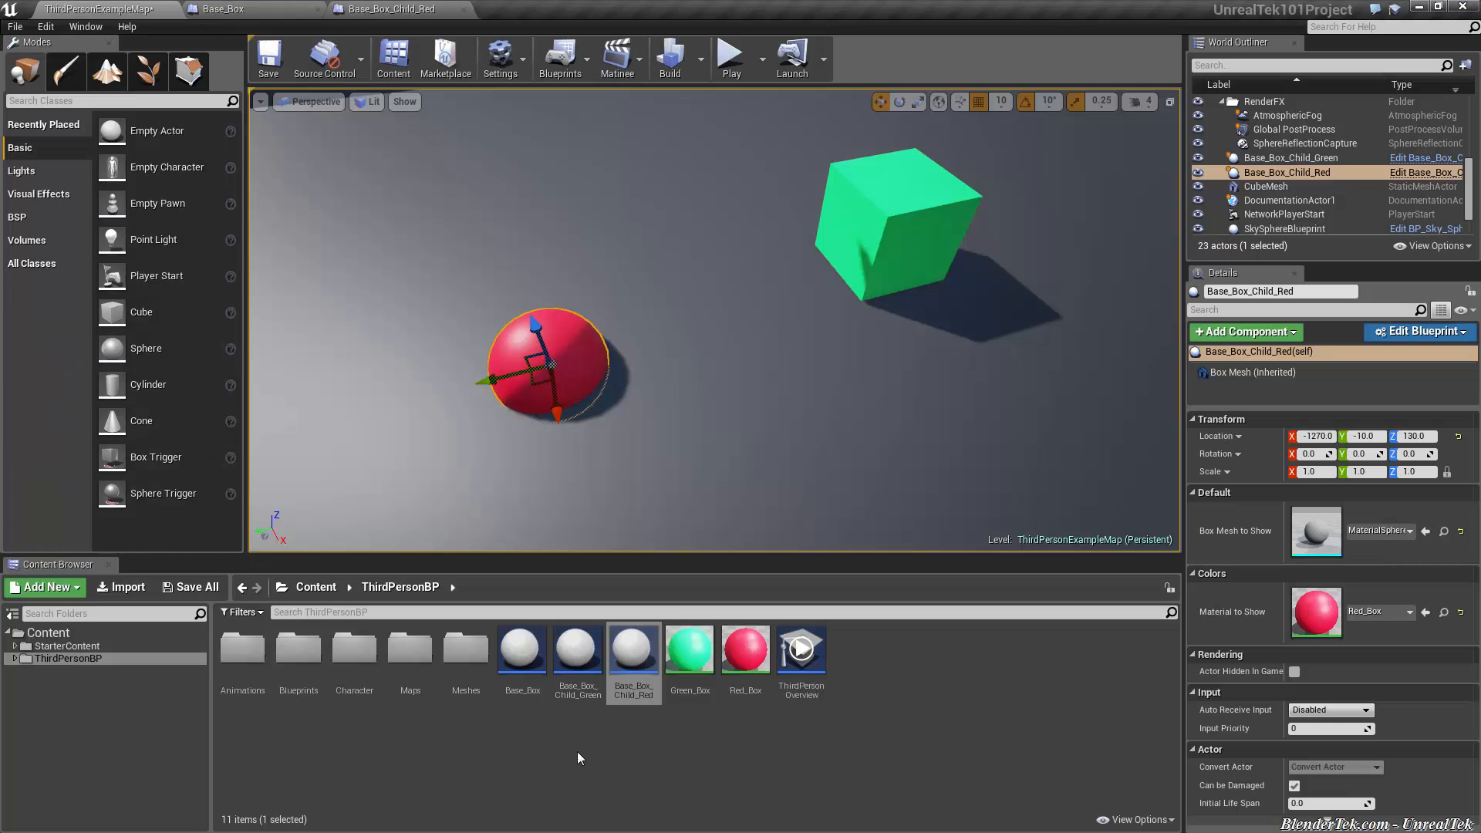
- Create a new child blueprint of Base_Box and view its inherited Event Tick calling Parent: Tick
click(521, 653)
right_click(521, 654)
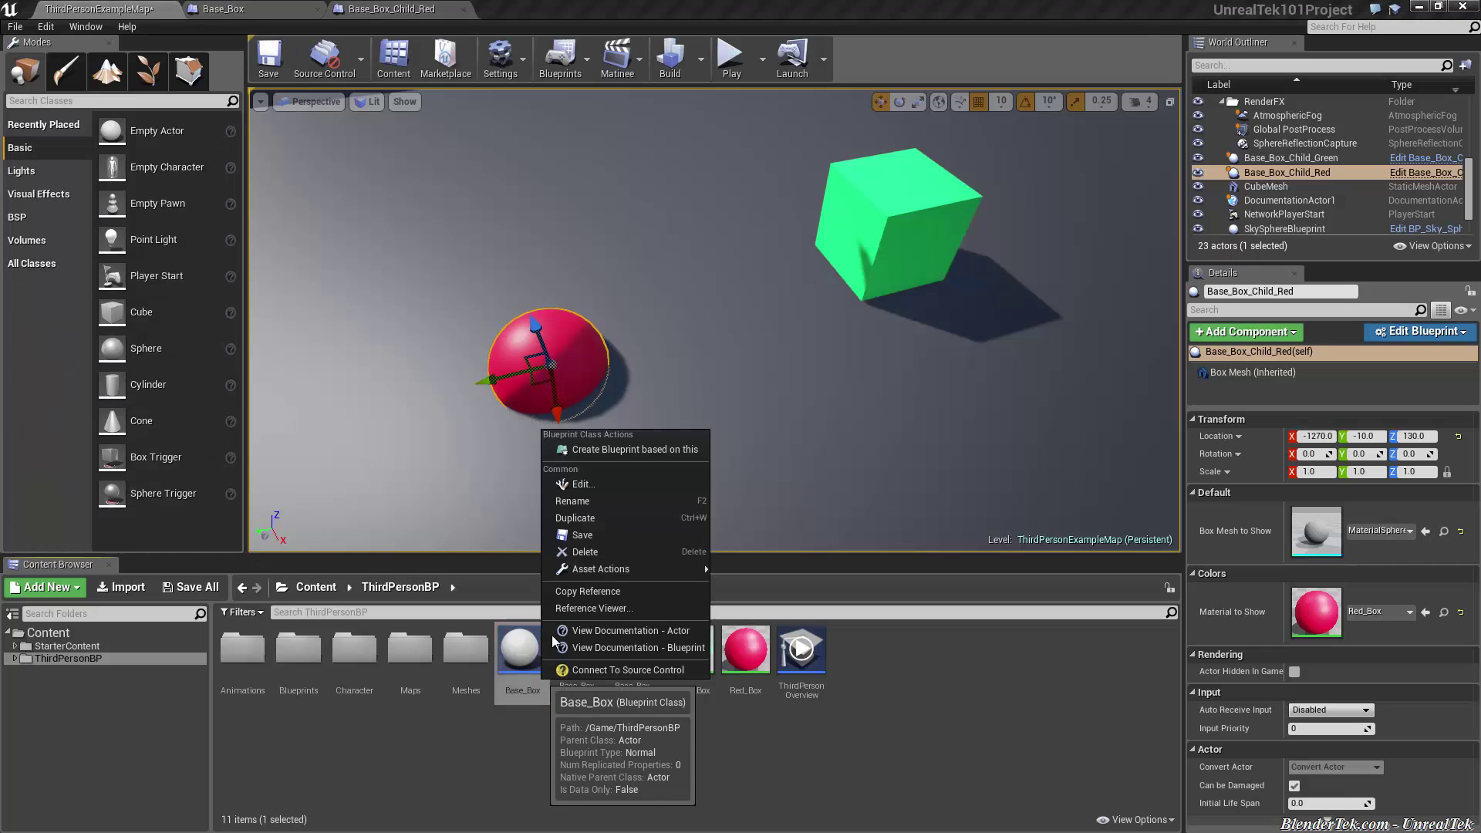
click(615, 448)
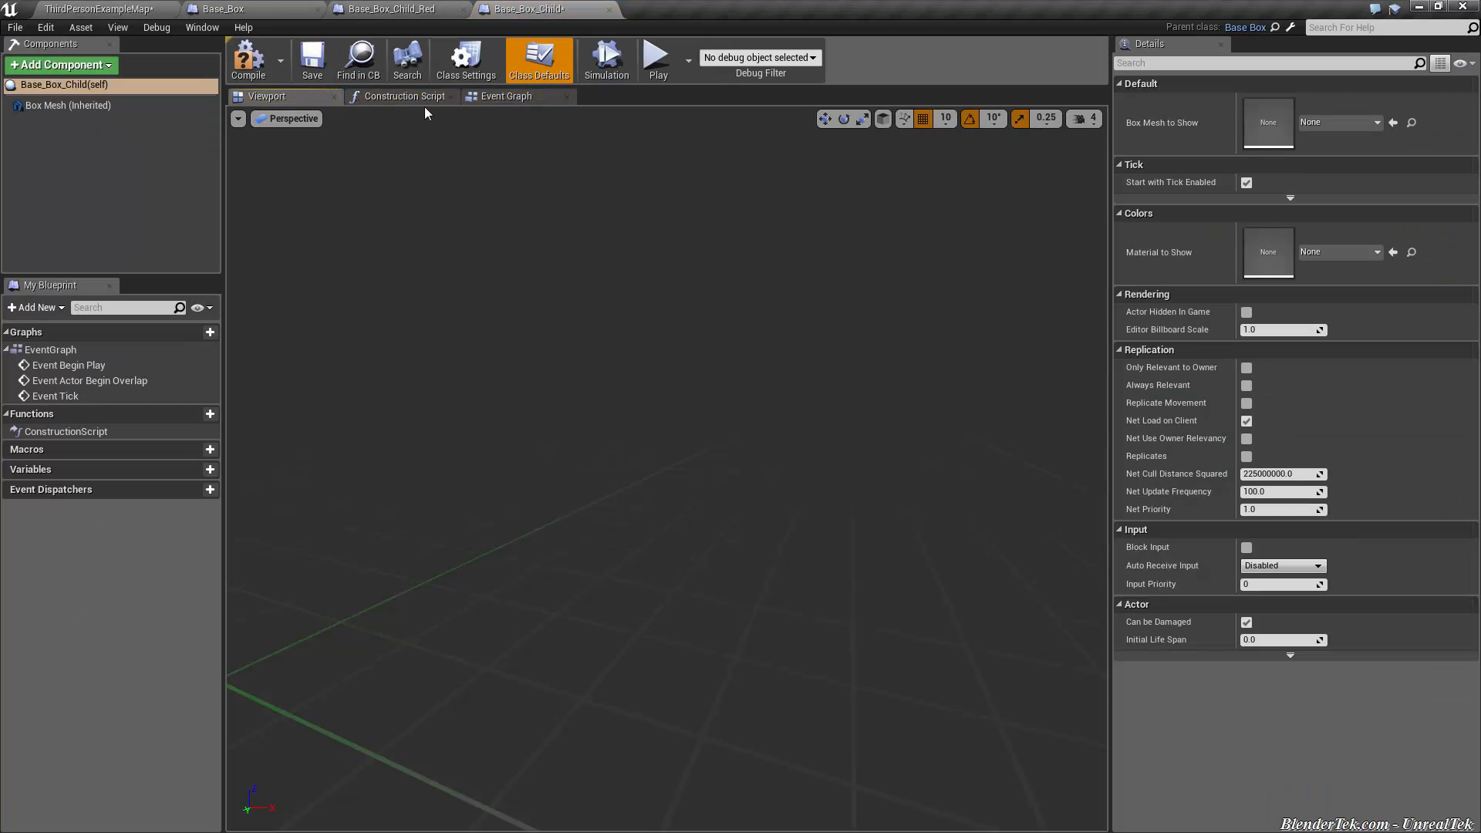
click(503, 96)
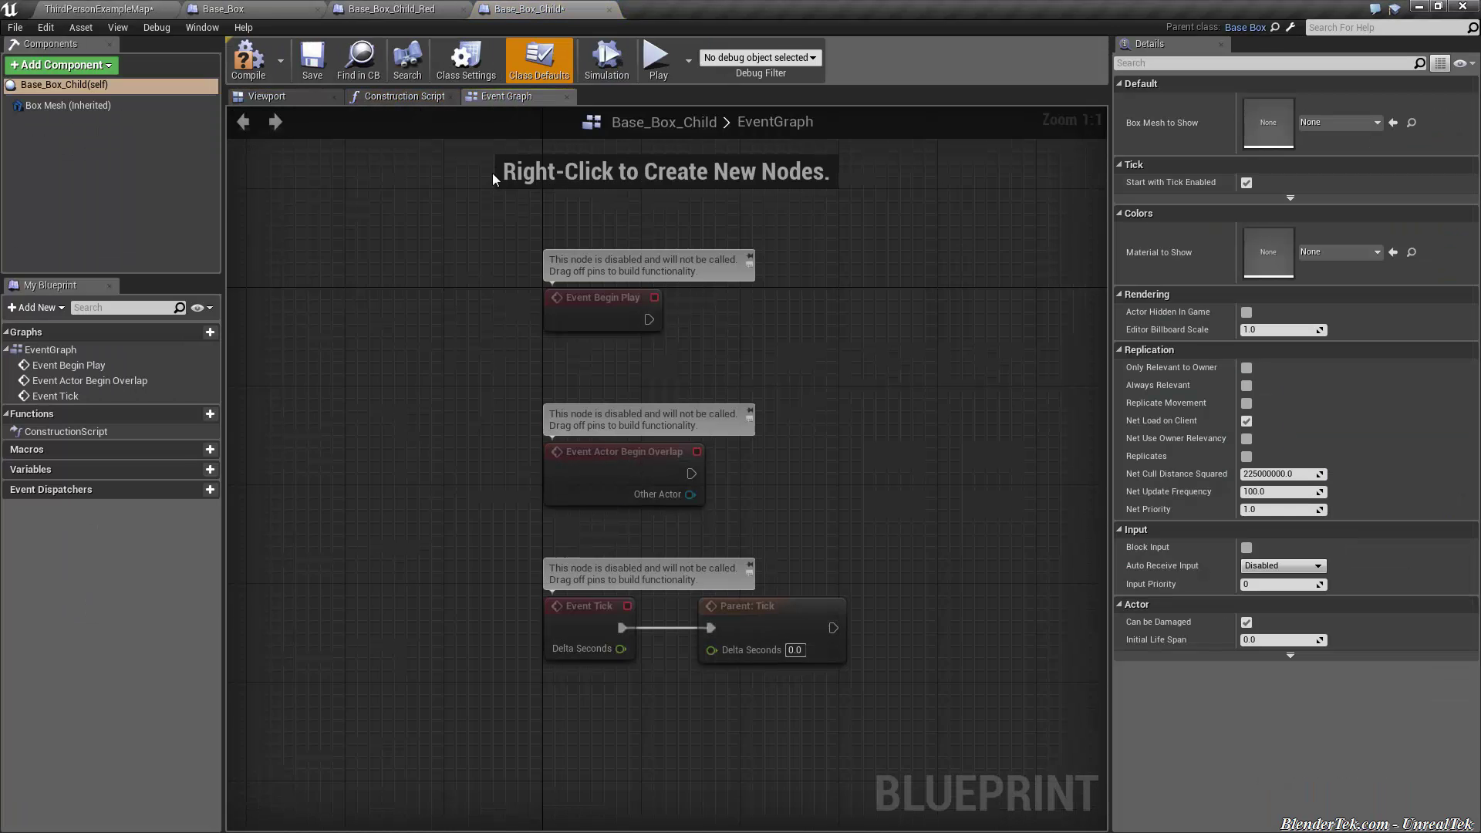
click(816, 661)
right_drag(816, 660, 555, 535)
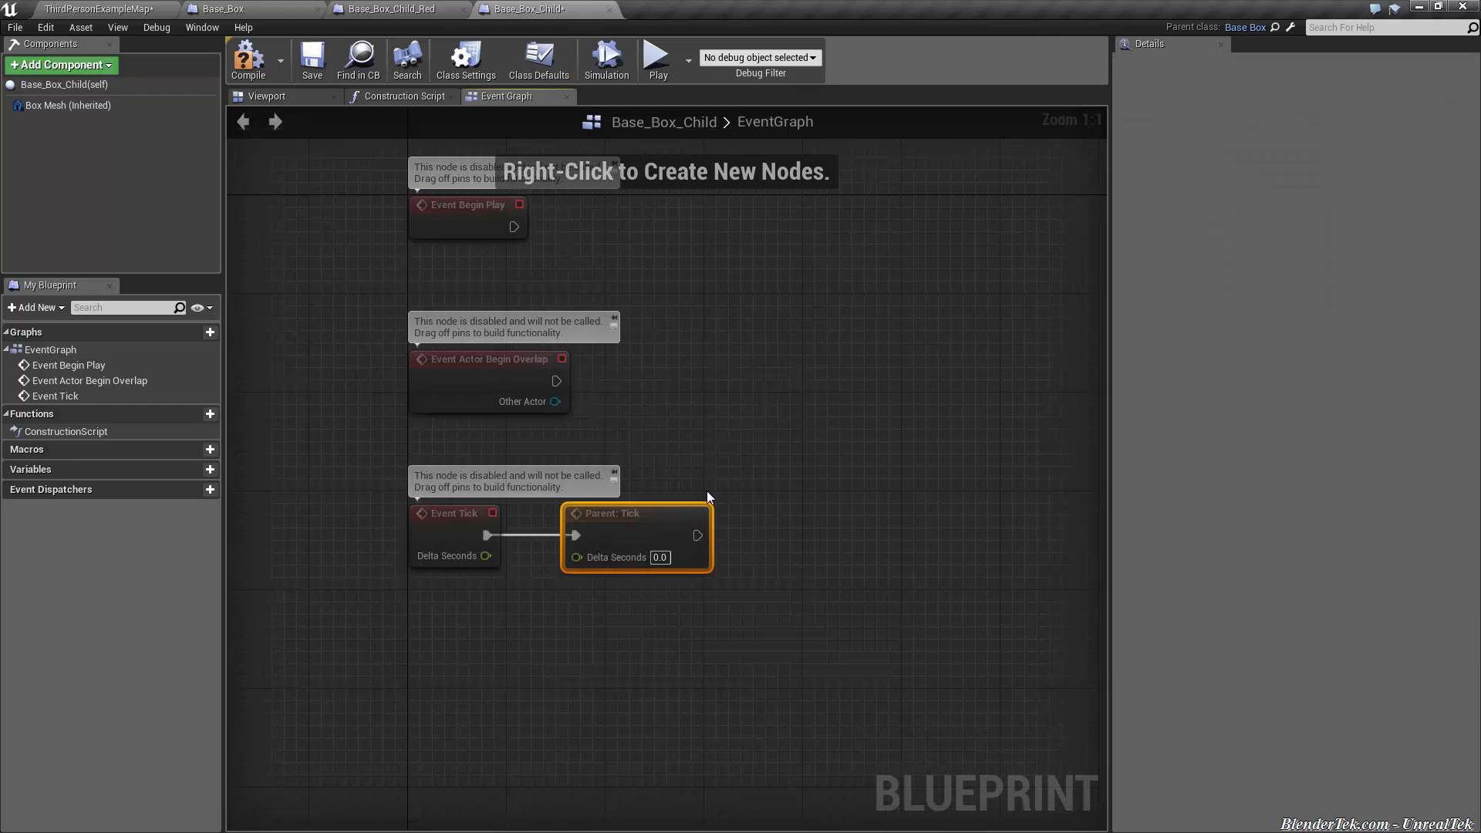
- Compare the tick event with Base_Box_Child_Red's, then close the new Base_Box_Child blueprint
click(378, 10)
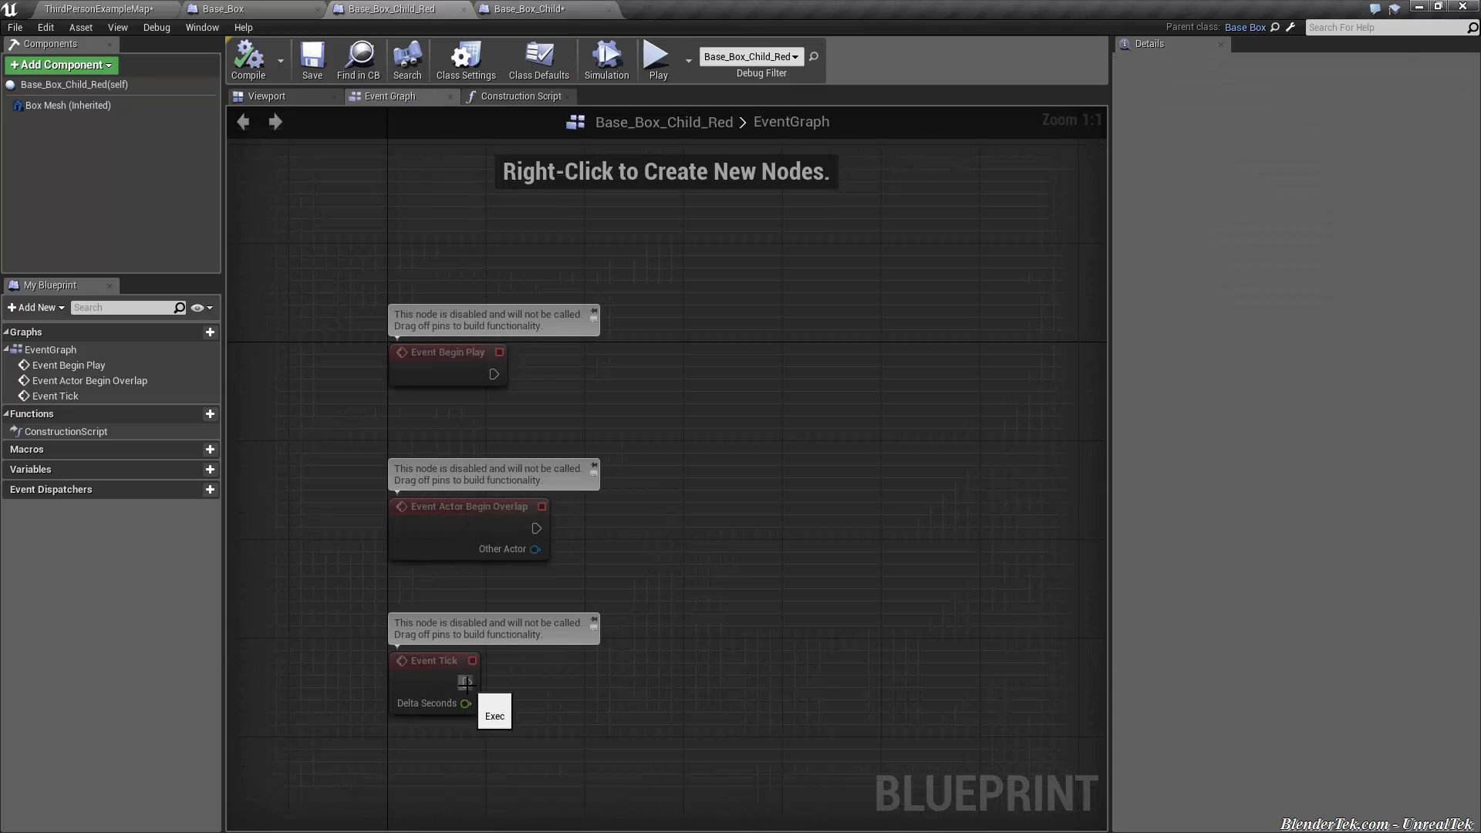
drag(467, 682, 554, 682)
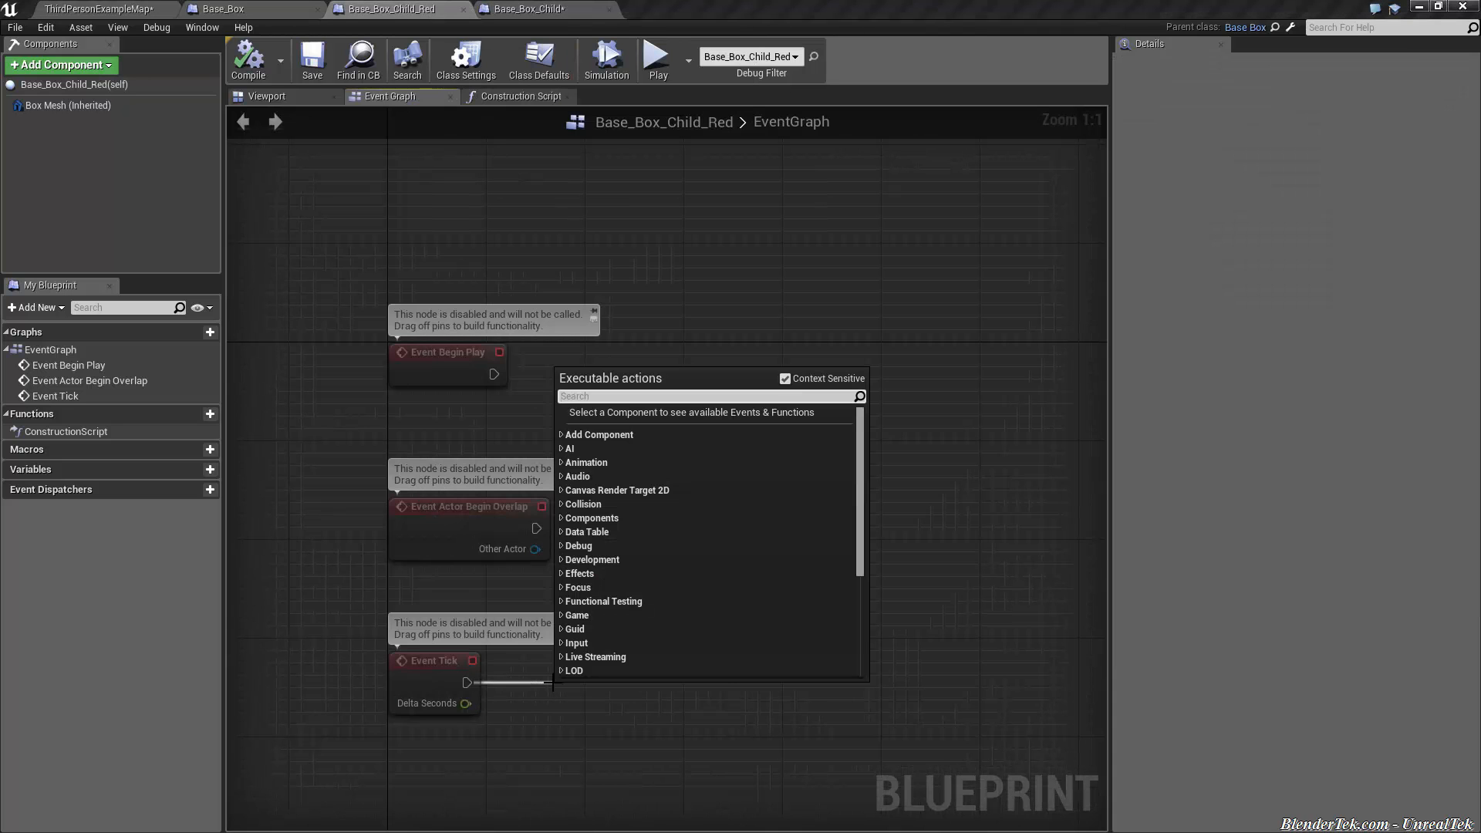
click(537, 9)
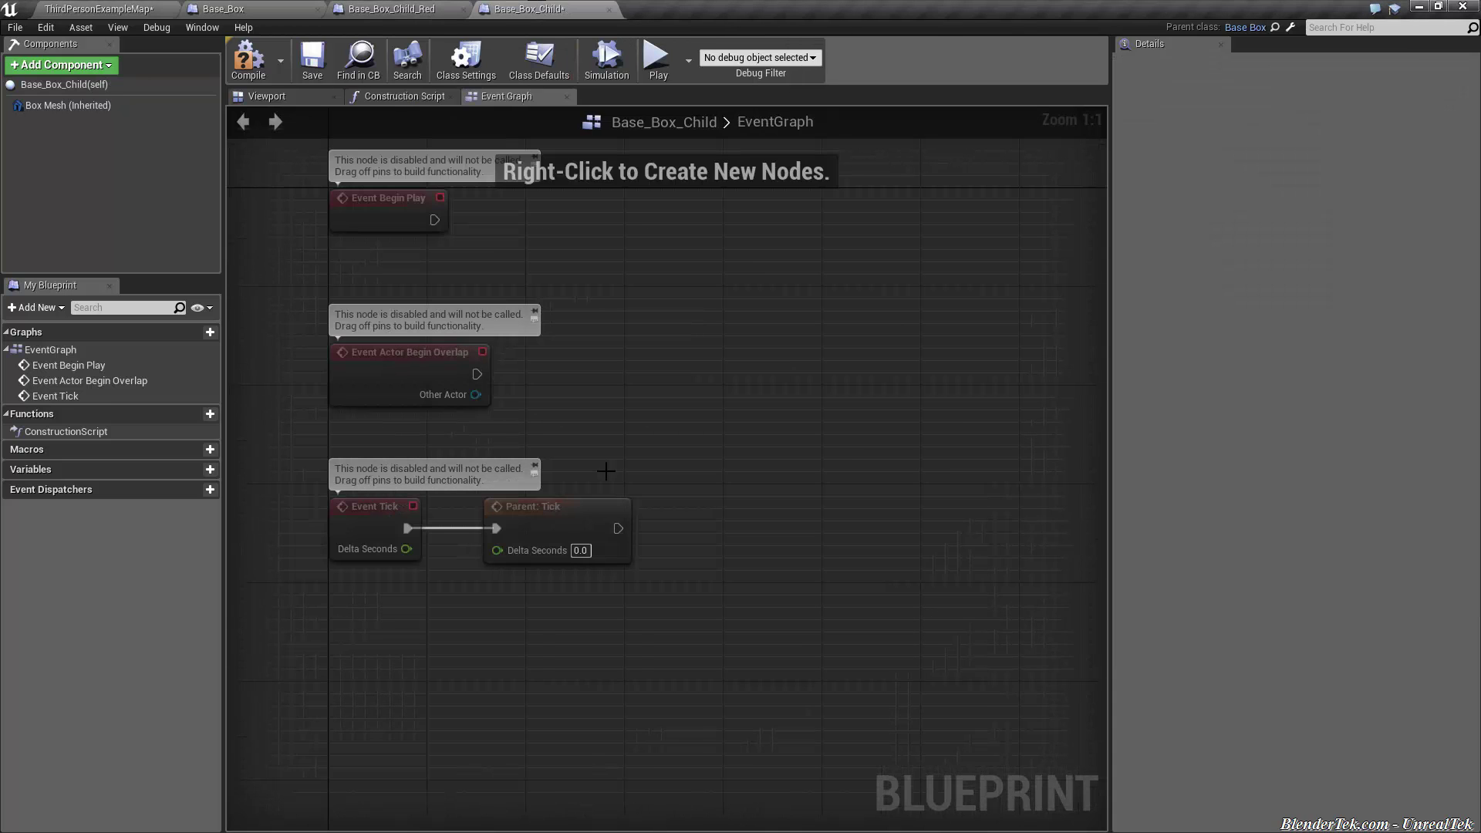
click(539, 519)
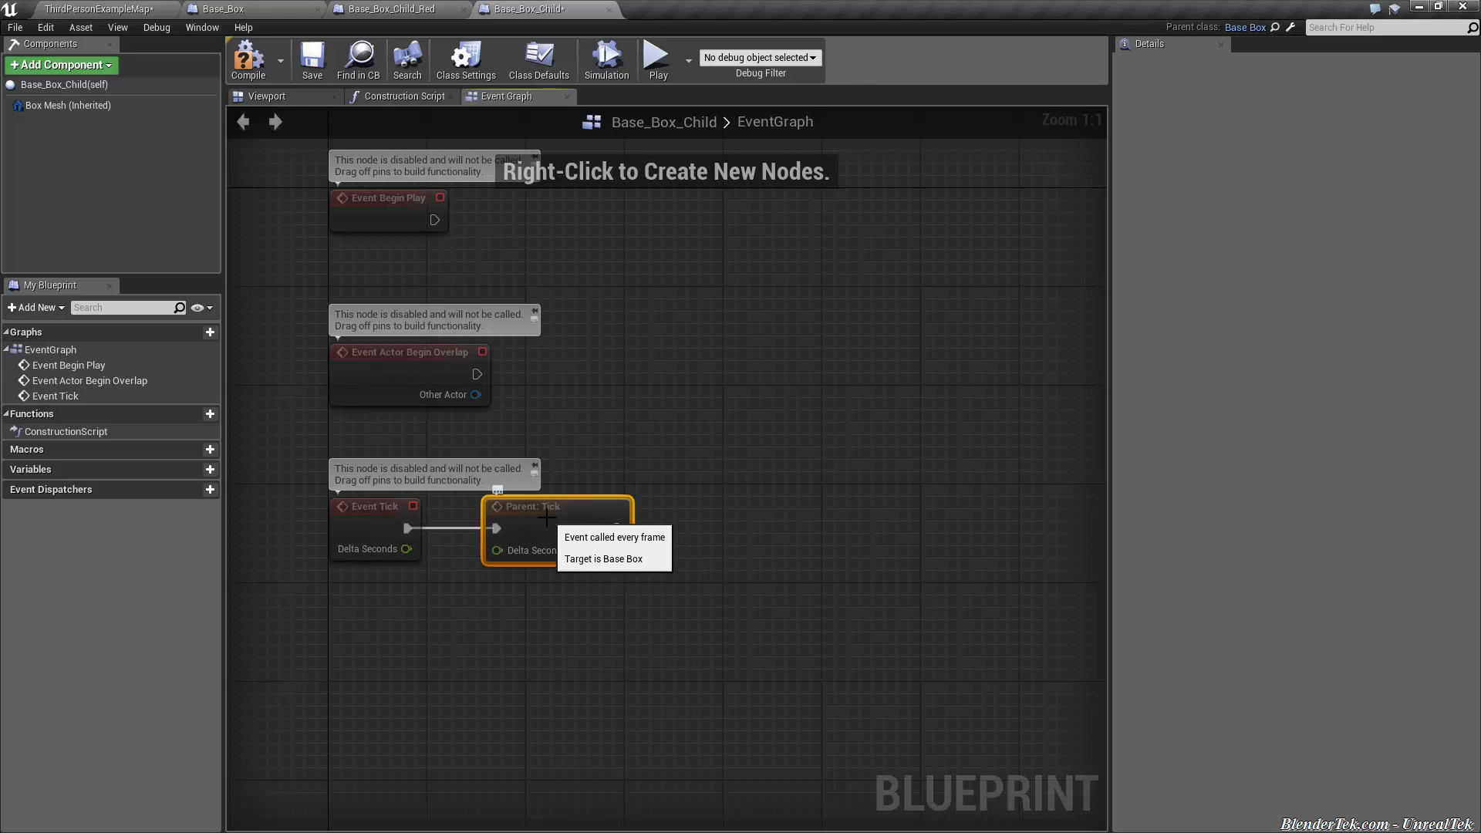
click(610, 13)
- Close the Base_Box blueprint and clear working space in the child's Event Graph
click(290, 10)
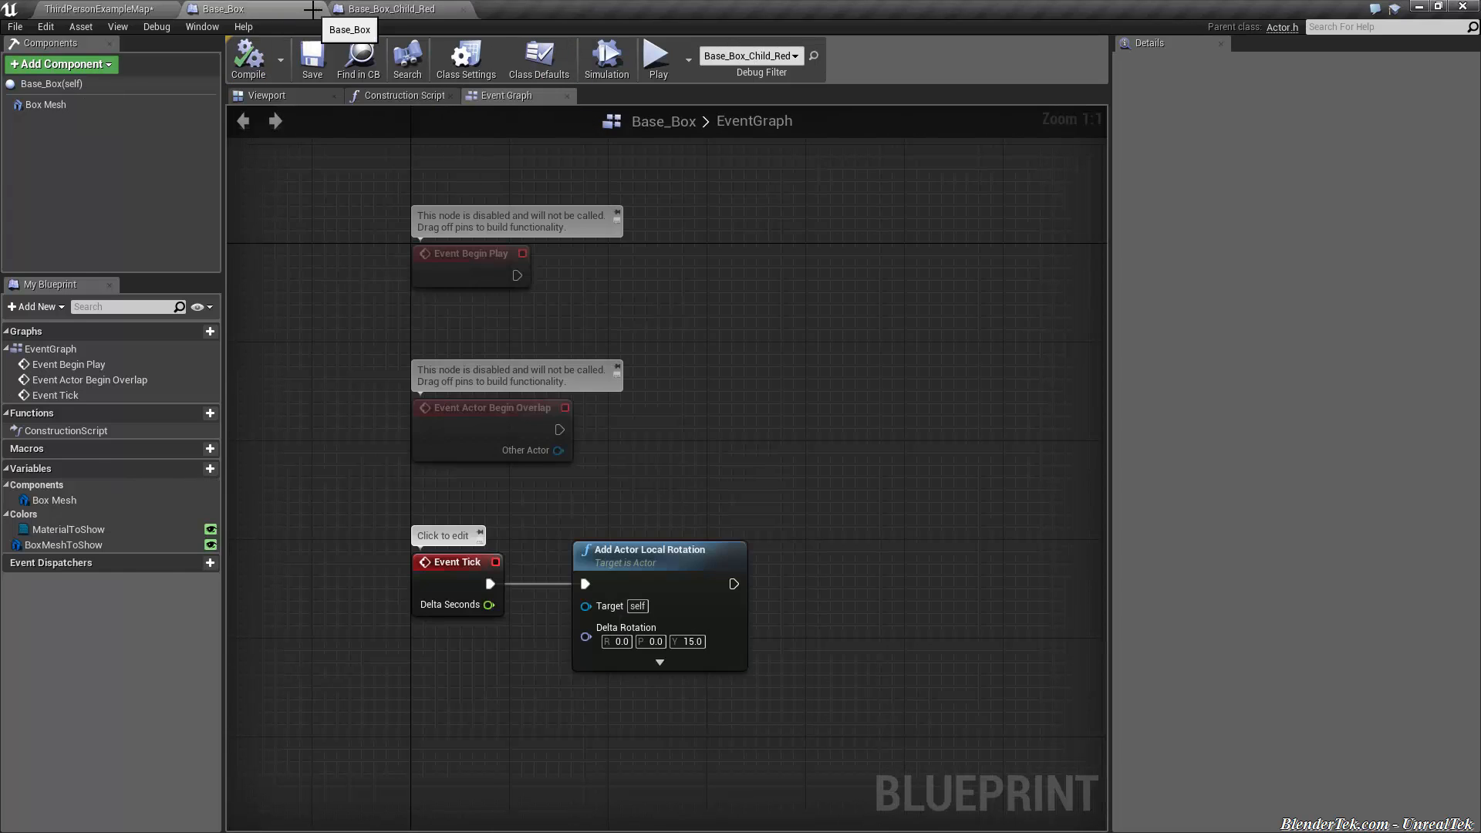
click(319, 9)
click(255, 10)
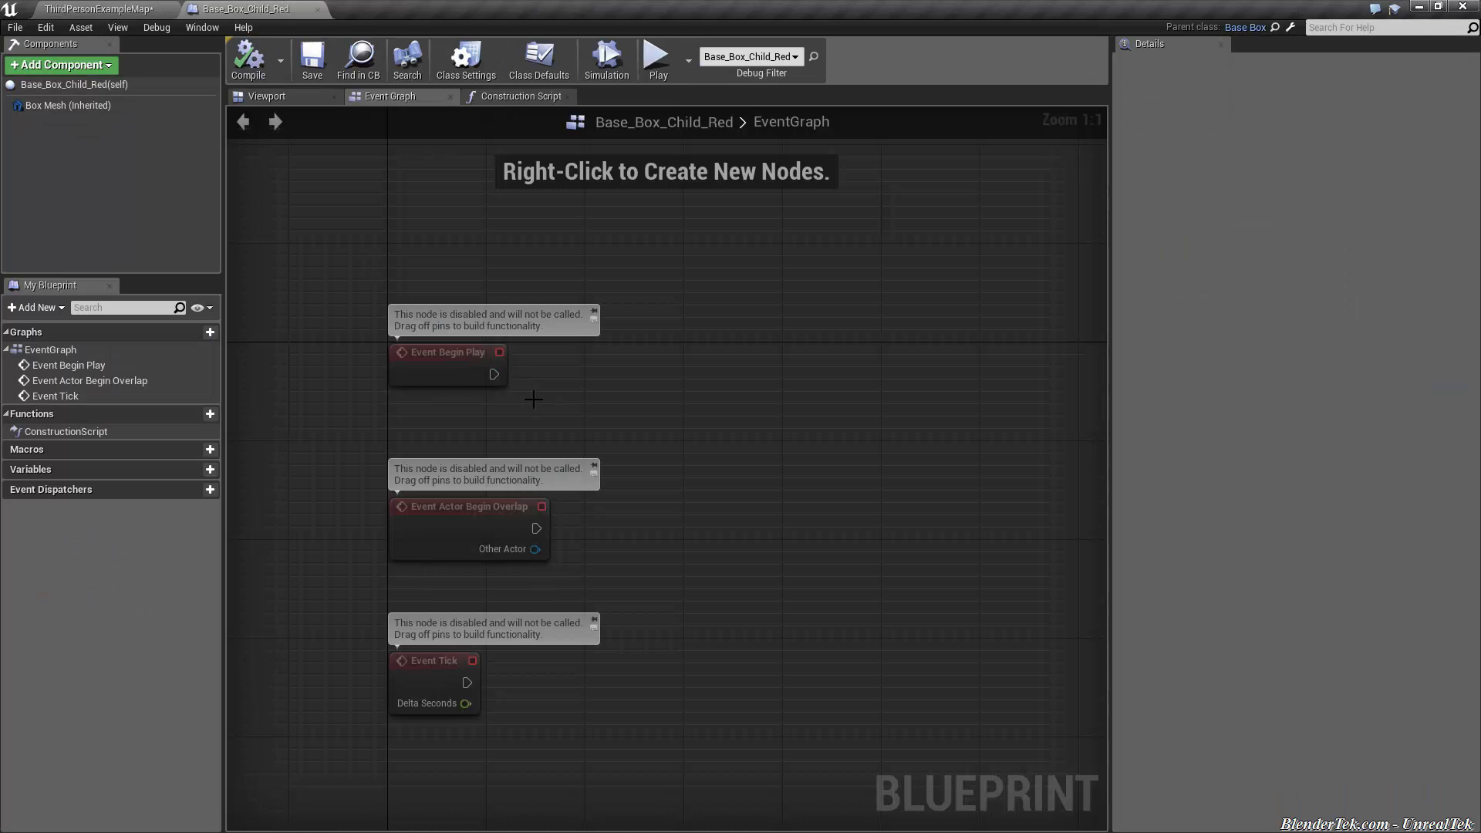
right_drag(610, 545, 618, 487)
right_drag(678, 599, 591, 453)
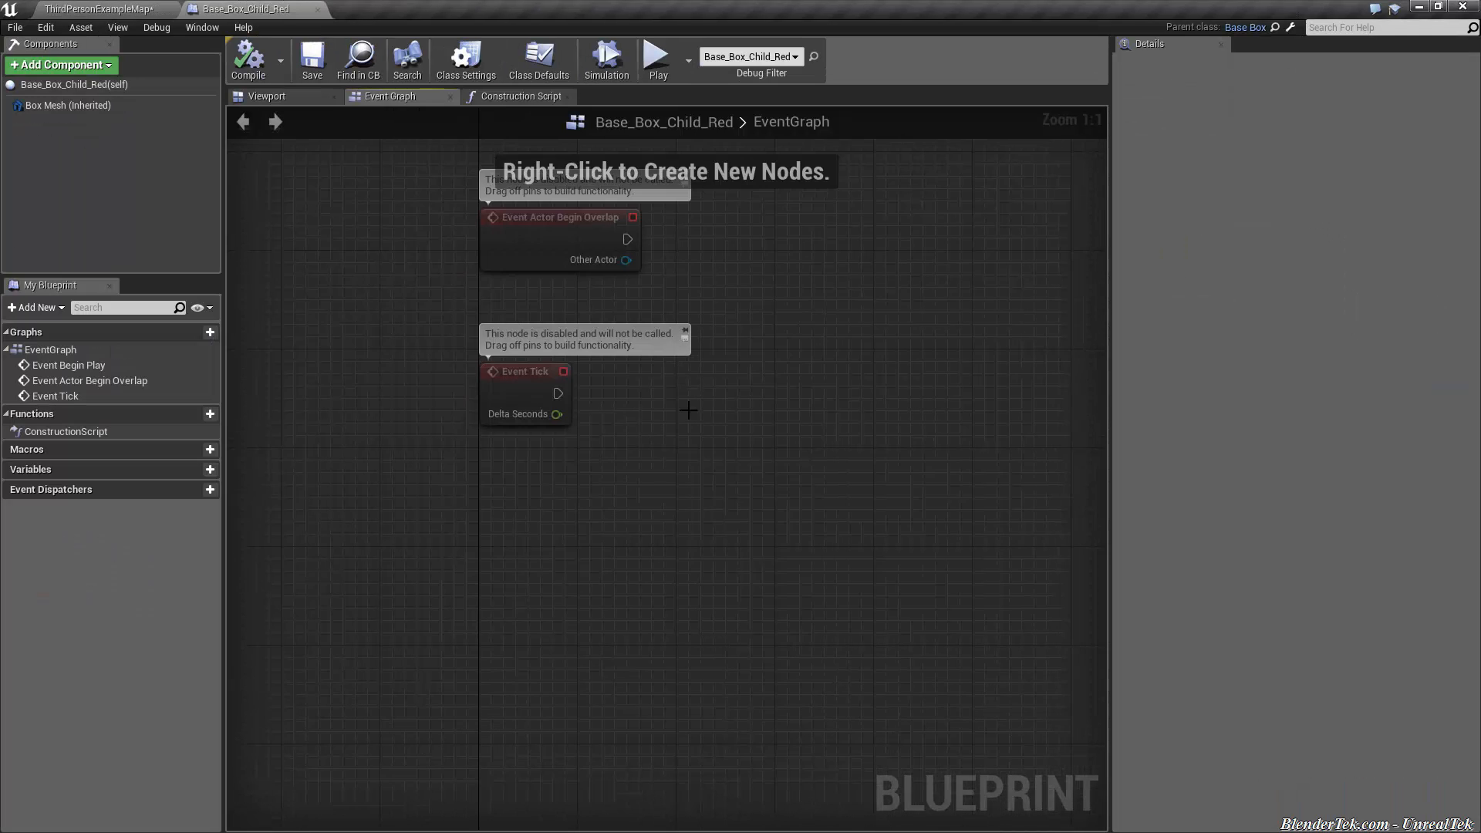
- Add Event Actor on Clicked wired to a Print String printing "Green!"
right_click(504, 520)
text(on clicked)
key(Return)
drag(598, 554, 707, 556)
text(print string)
key(Return)
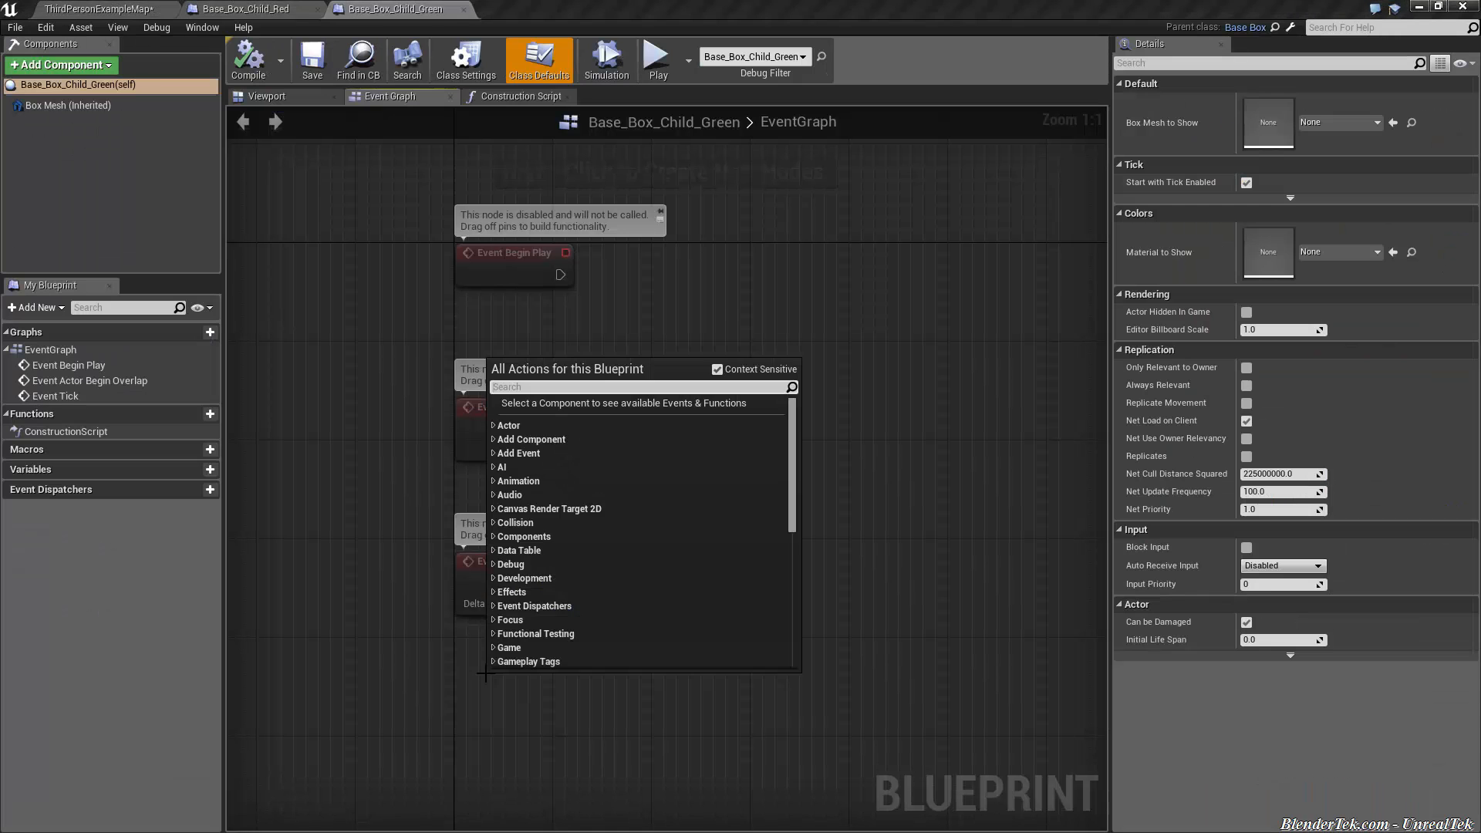
text(on cl)
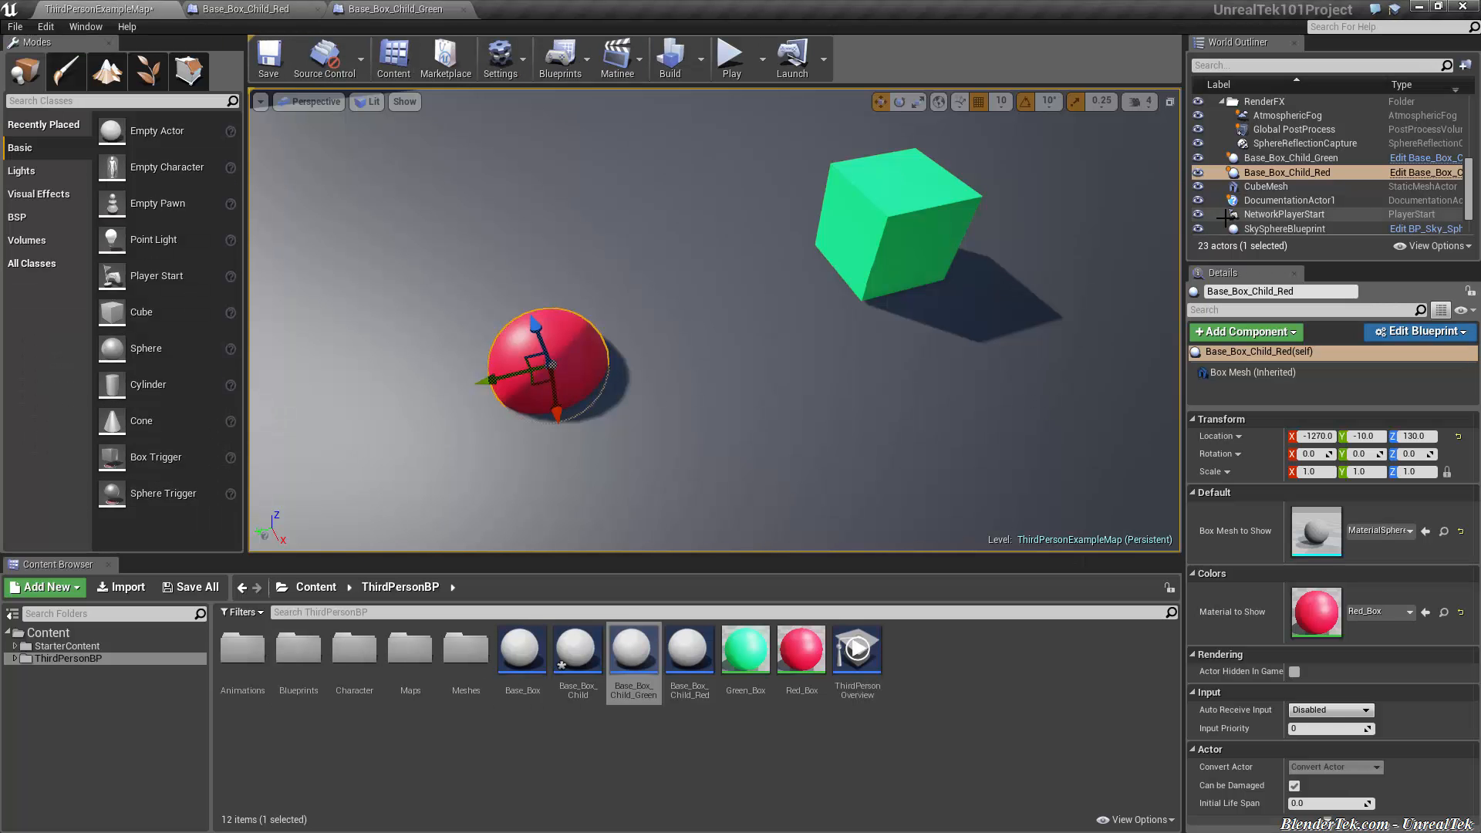
- Open the ThirdPersonCharacter blueprint from the ThirdPersonBP folder and find free graph space
click(17, 659)
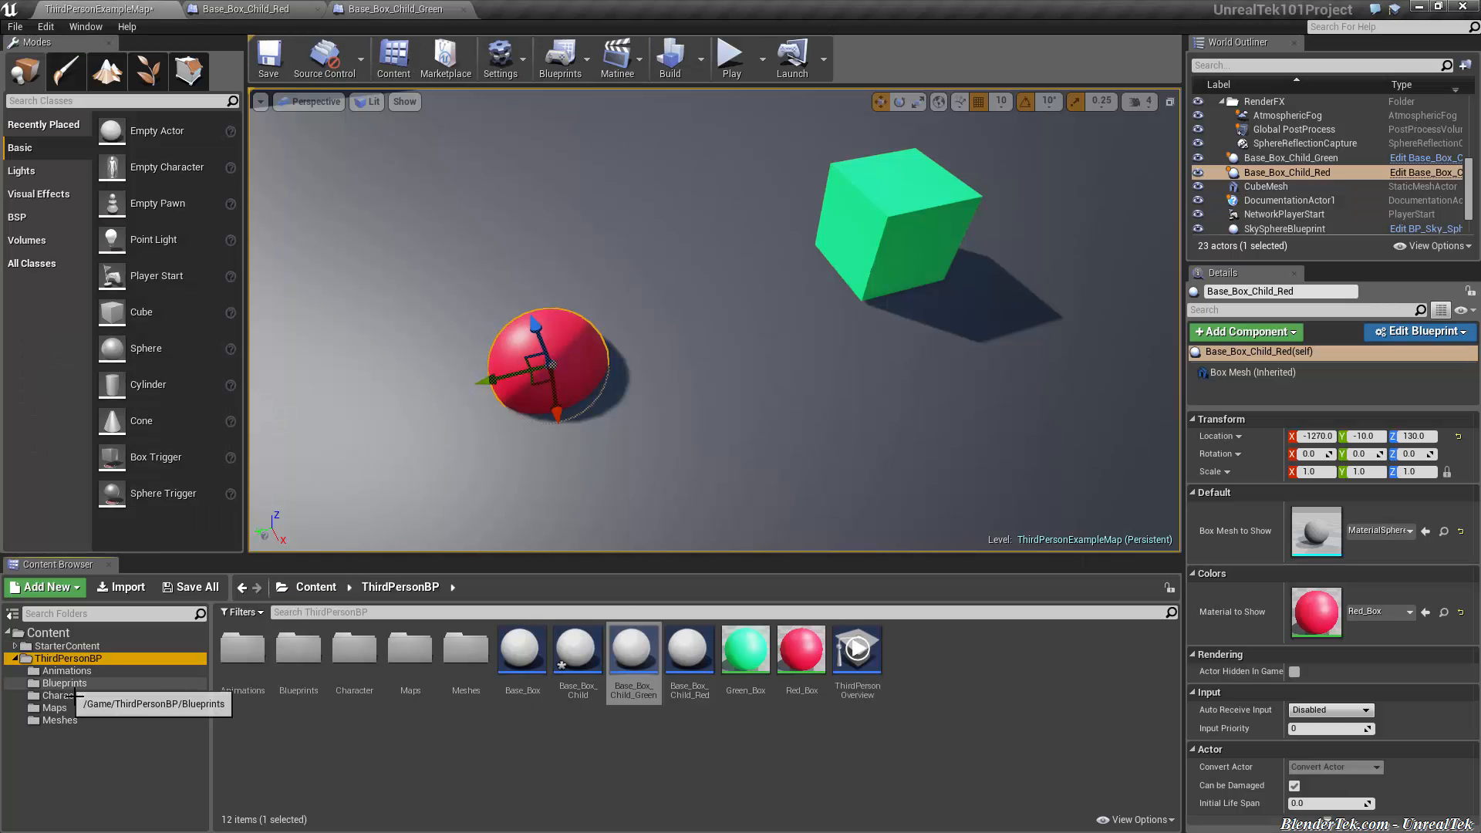
click(64, 696)
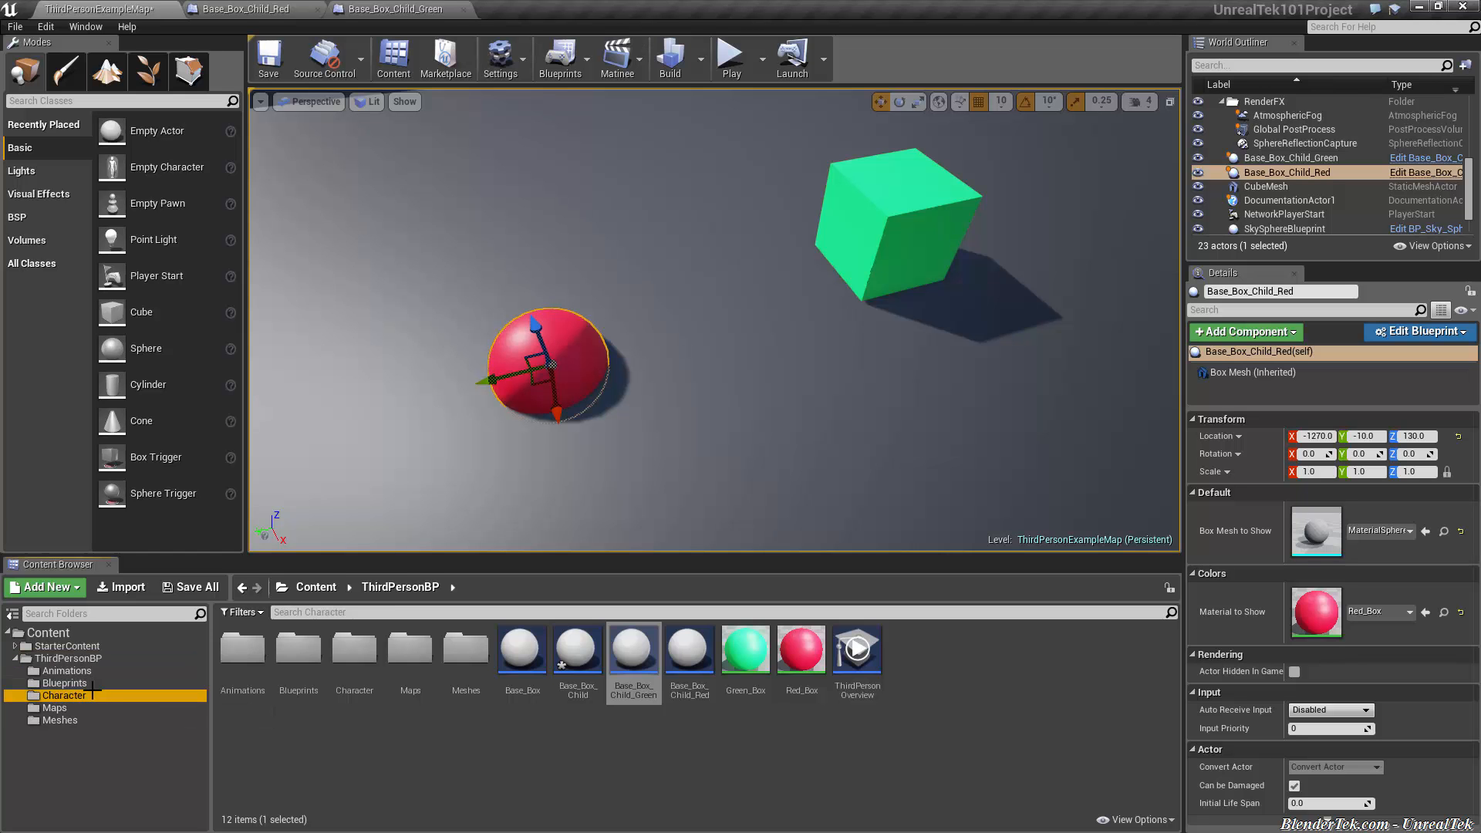
double_click(242, 654)
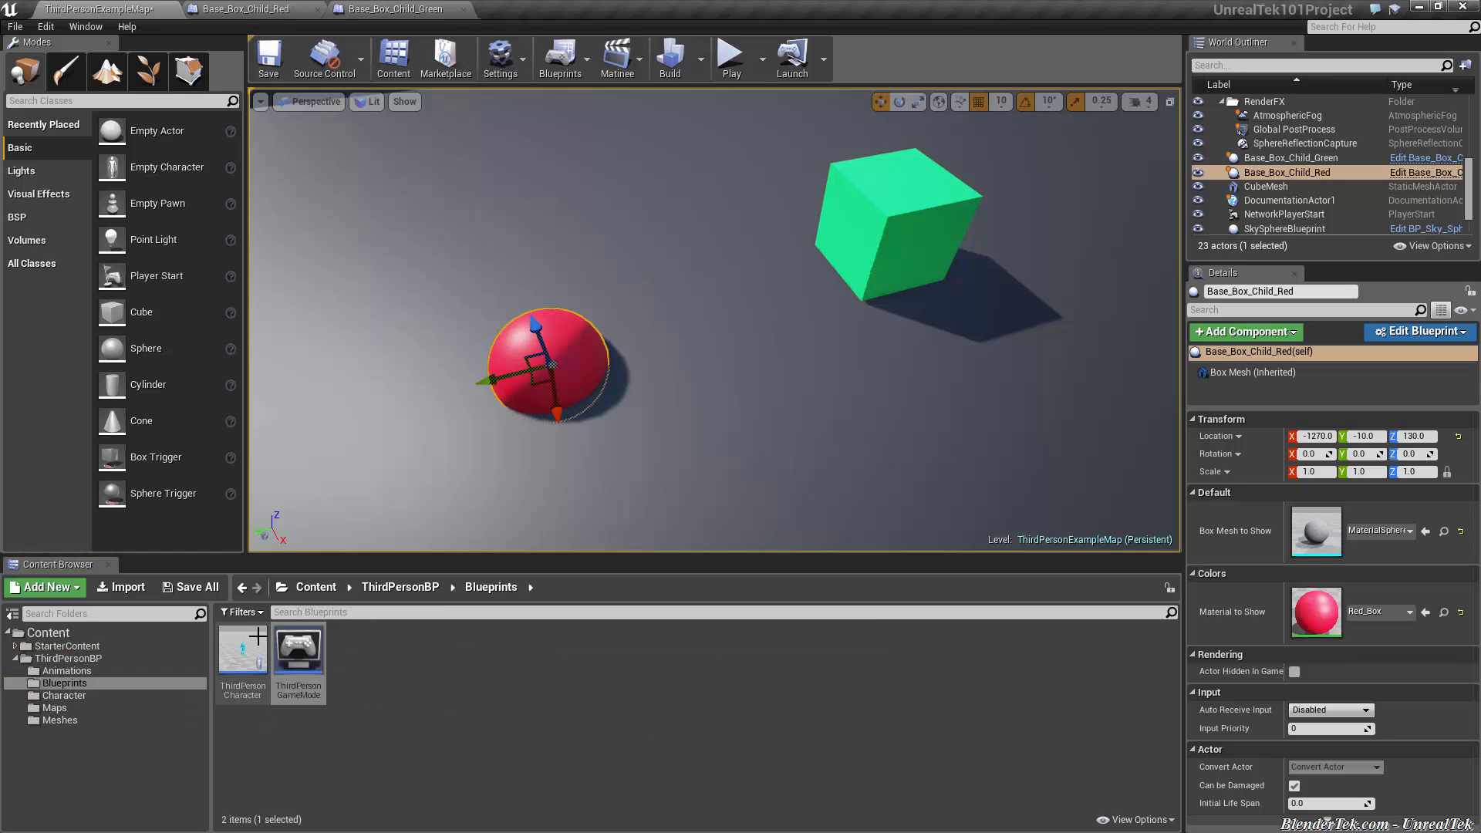
right_drag(579, 648, 409, 231)
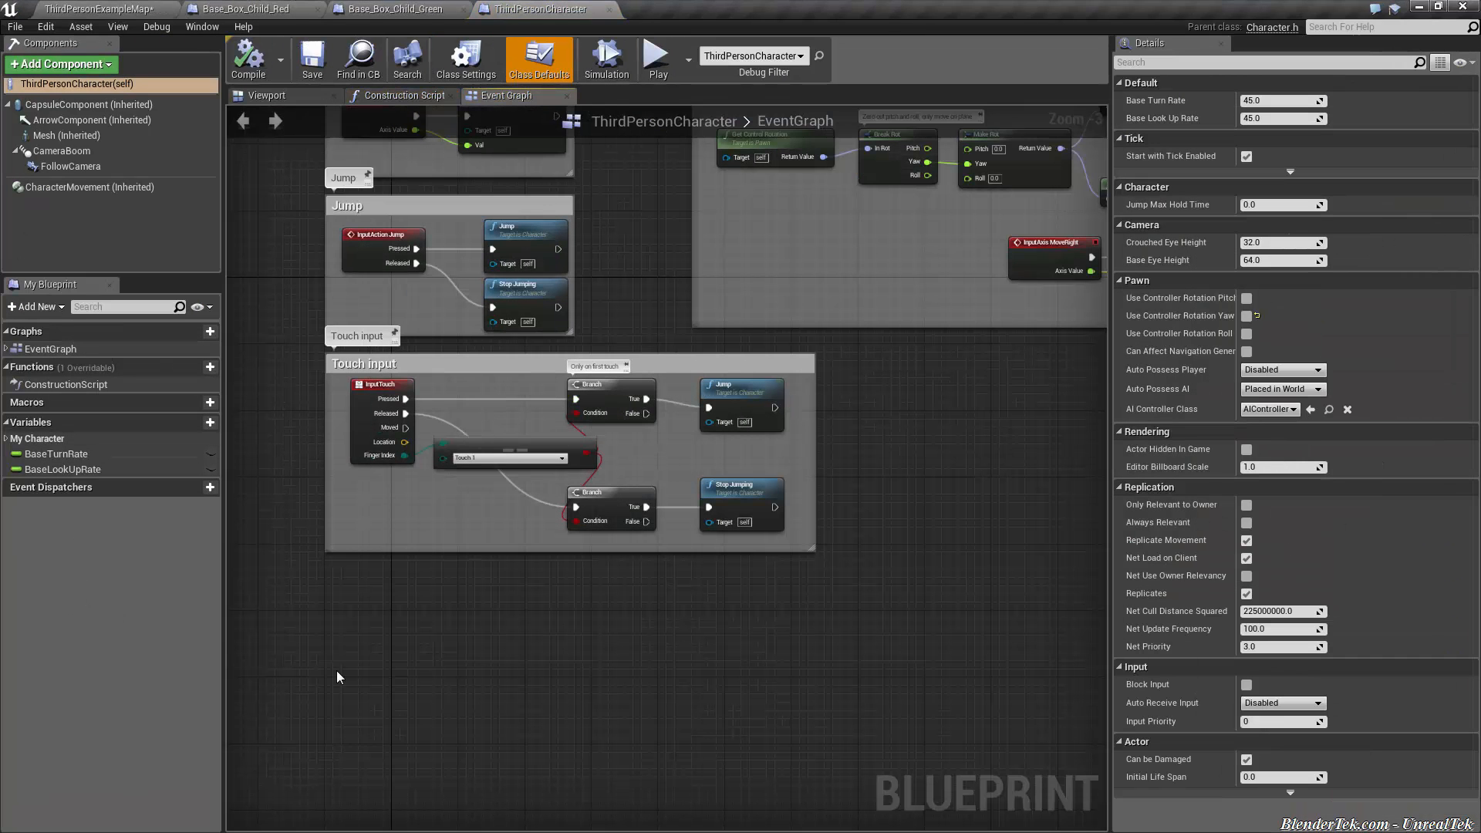
- Wire Event Begin Play to Set Show Mouse Cursor (checked) on Get Player Controller
right_click(334, 674)
text(event b)
key(BackSpace)
key(BackSpace)
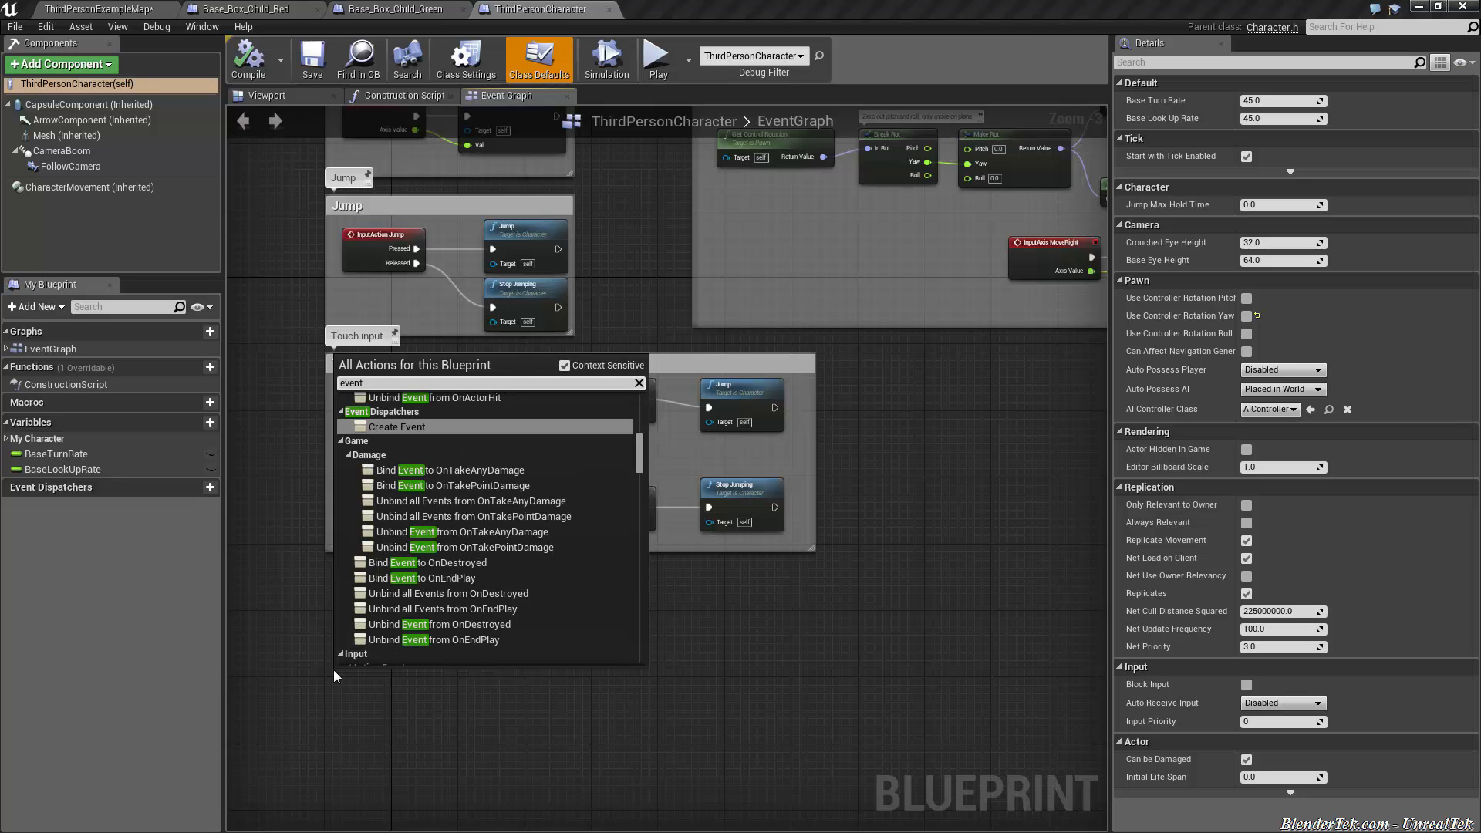
key(Return)
right_click(425, 627)
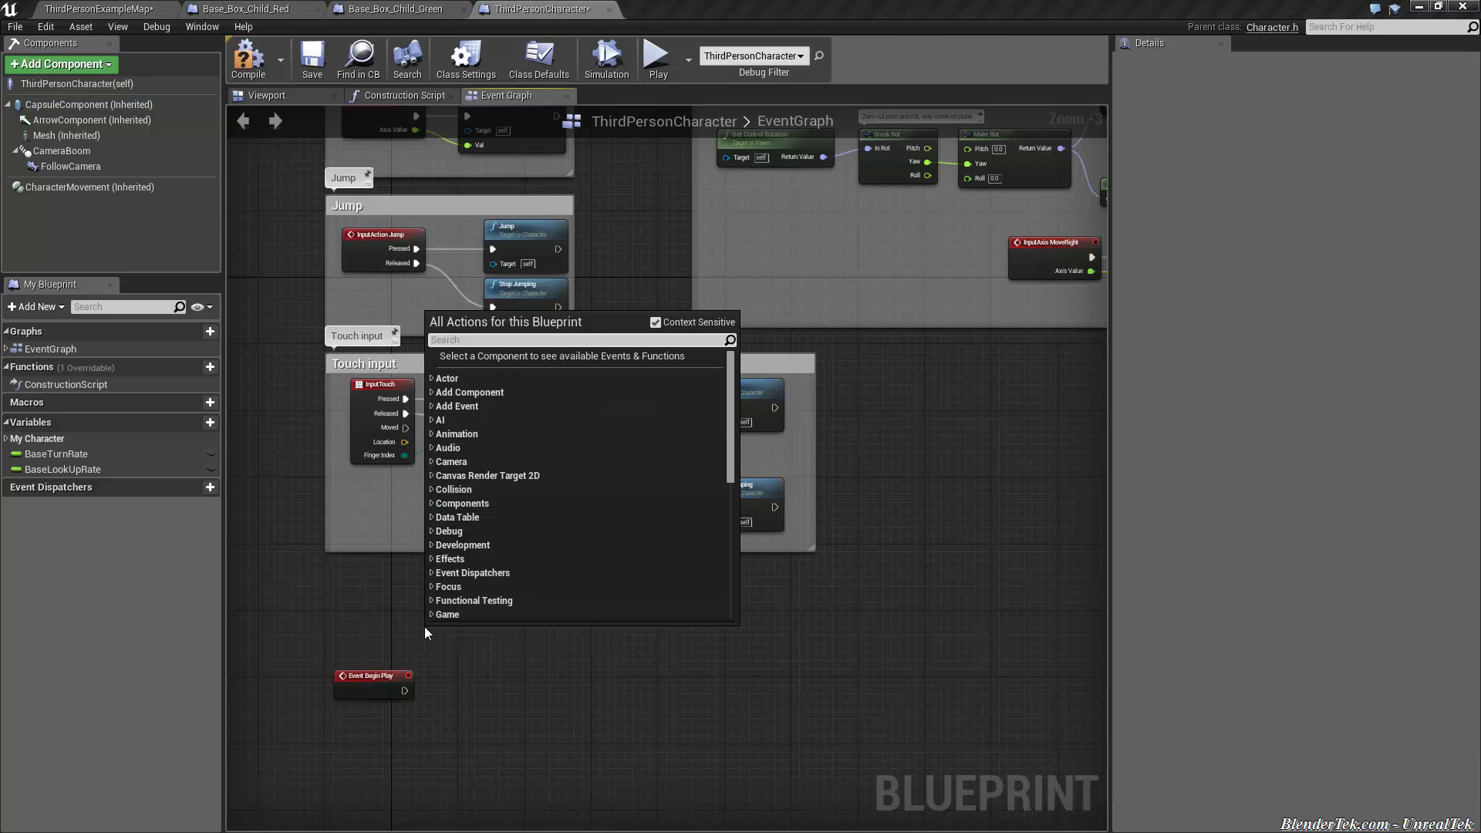
text(get player con)
key(Return)
mouse_move(464, 601)
mouse_down()
mouse_move(394, 596)
mouse_move(488, 644)
mouse_up()
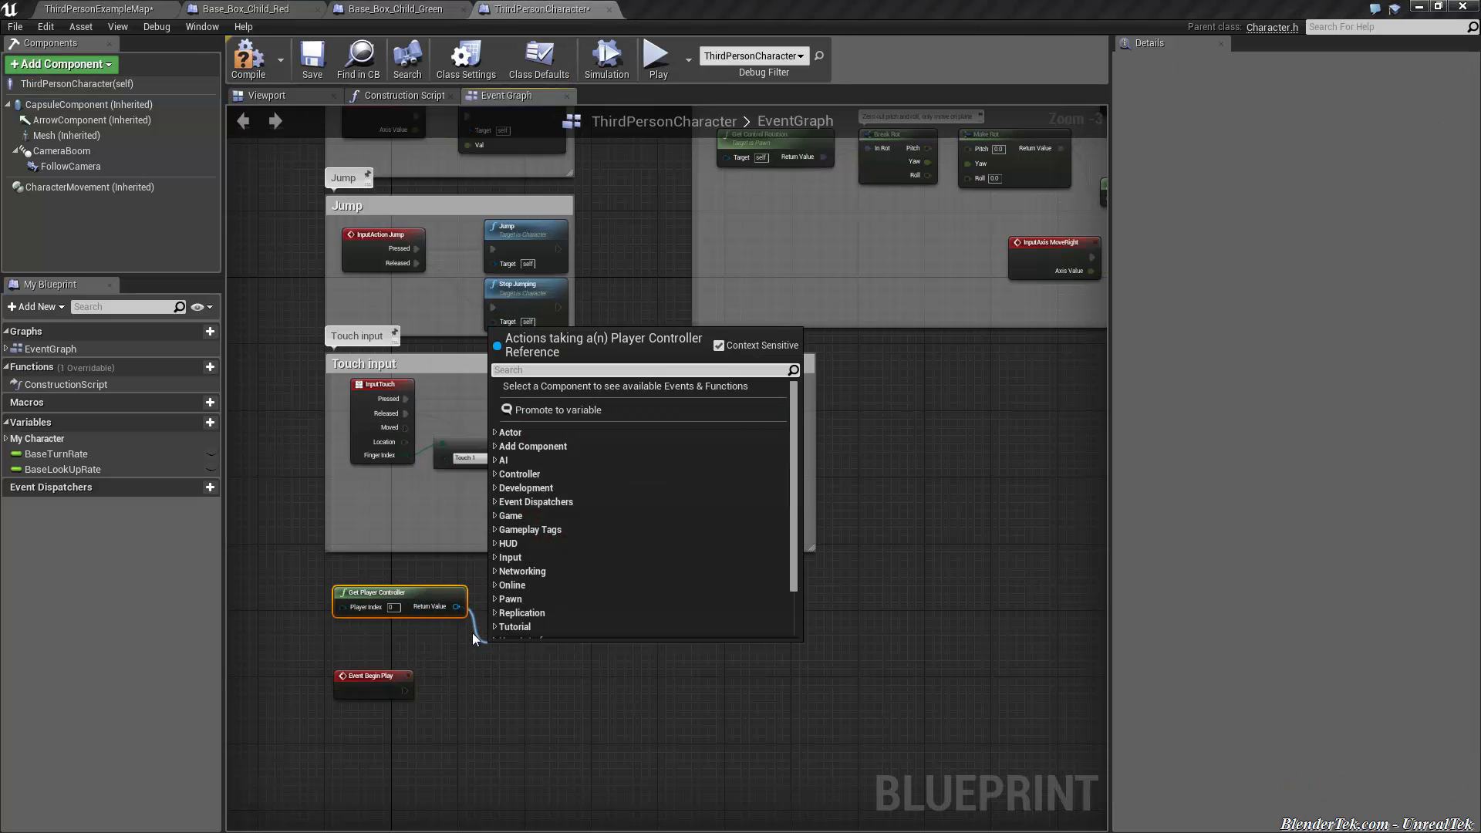
text(mousecursor)
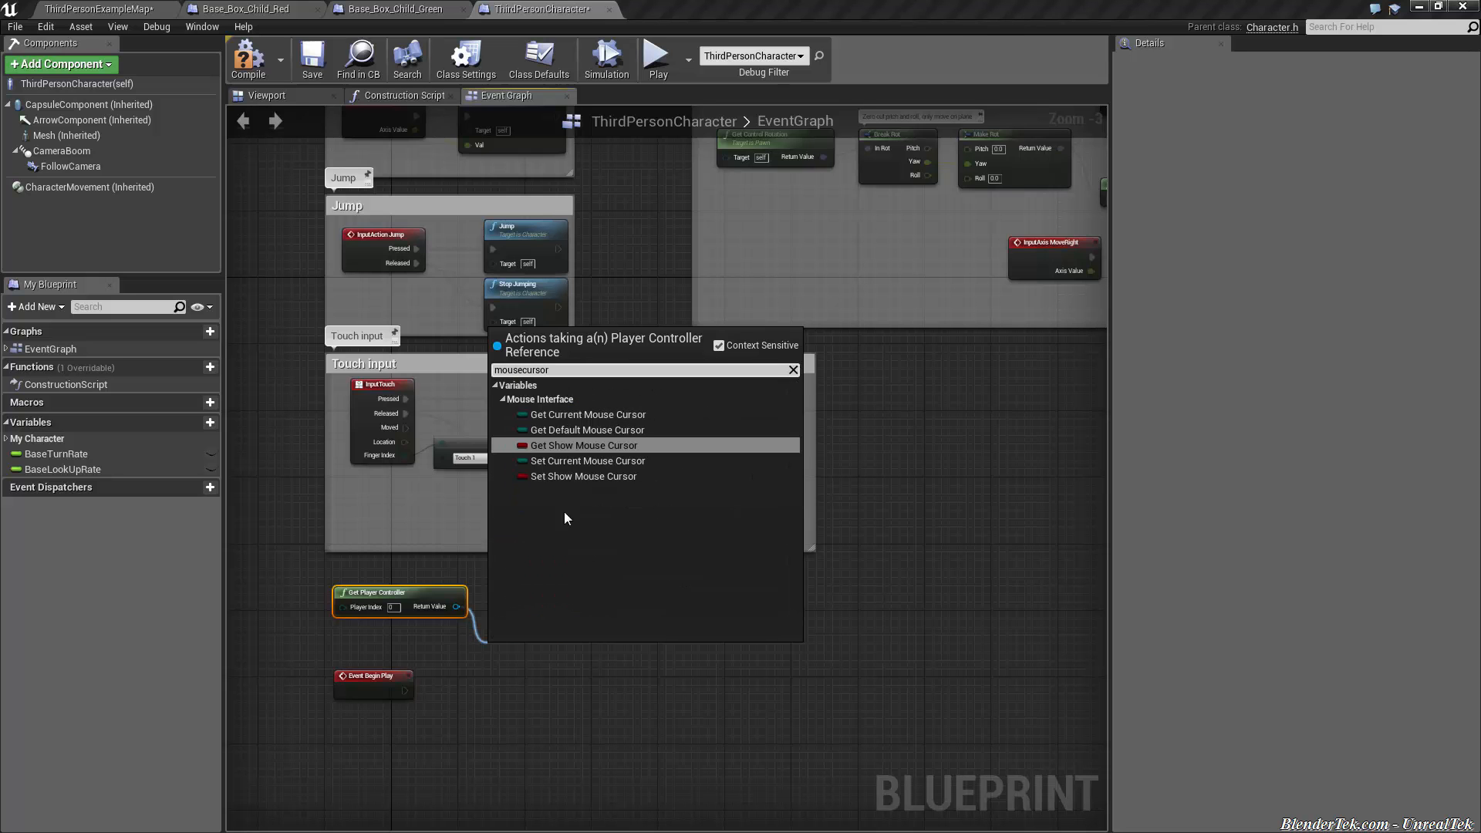
click(585, 476)
scroll(563, 699, up, 2)
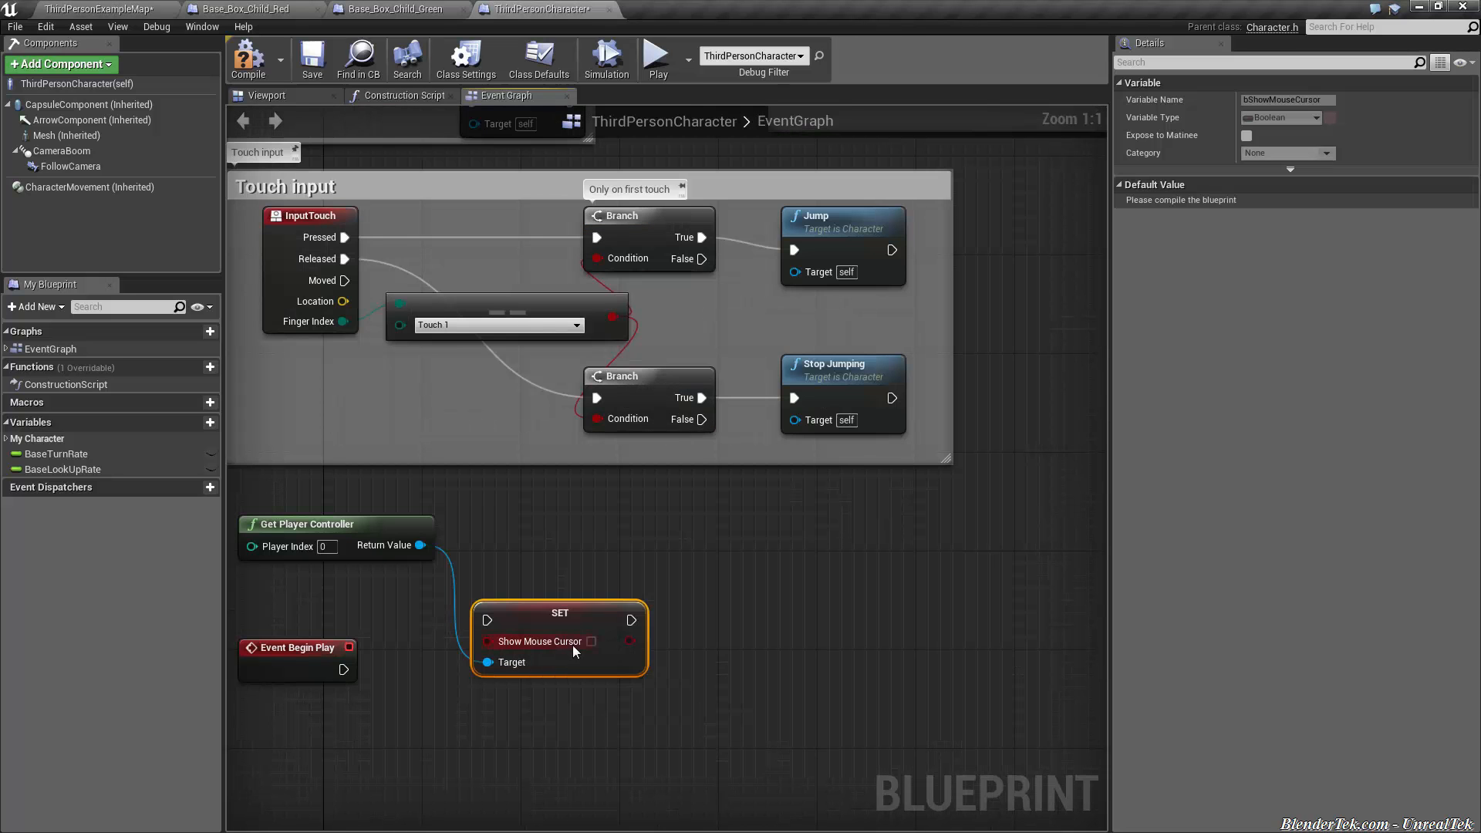
mouse_move(560, 614)
mouse_down()
mouse_move(560, 650)
mouse_move(345, 671)
mouse_up()
- Compile the character blueprint and play-test it in a standalone preview
click(251, 64)
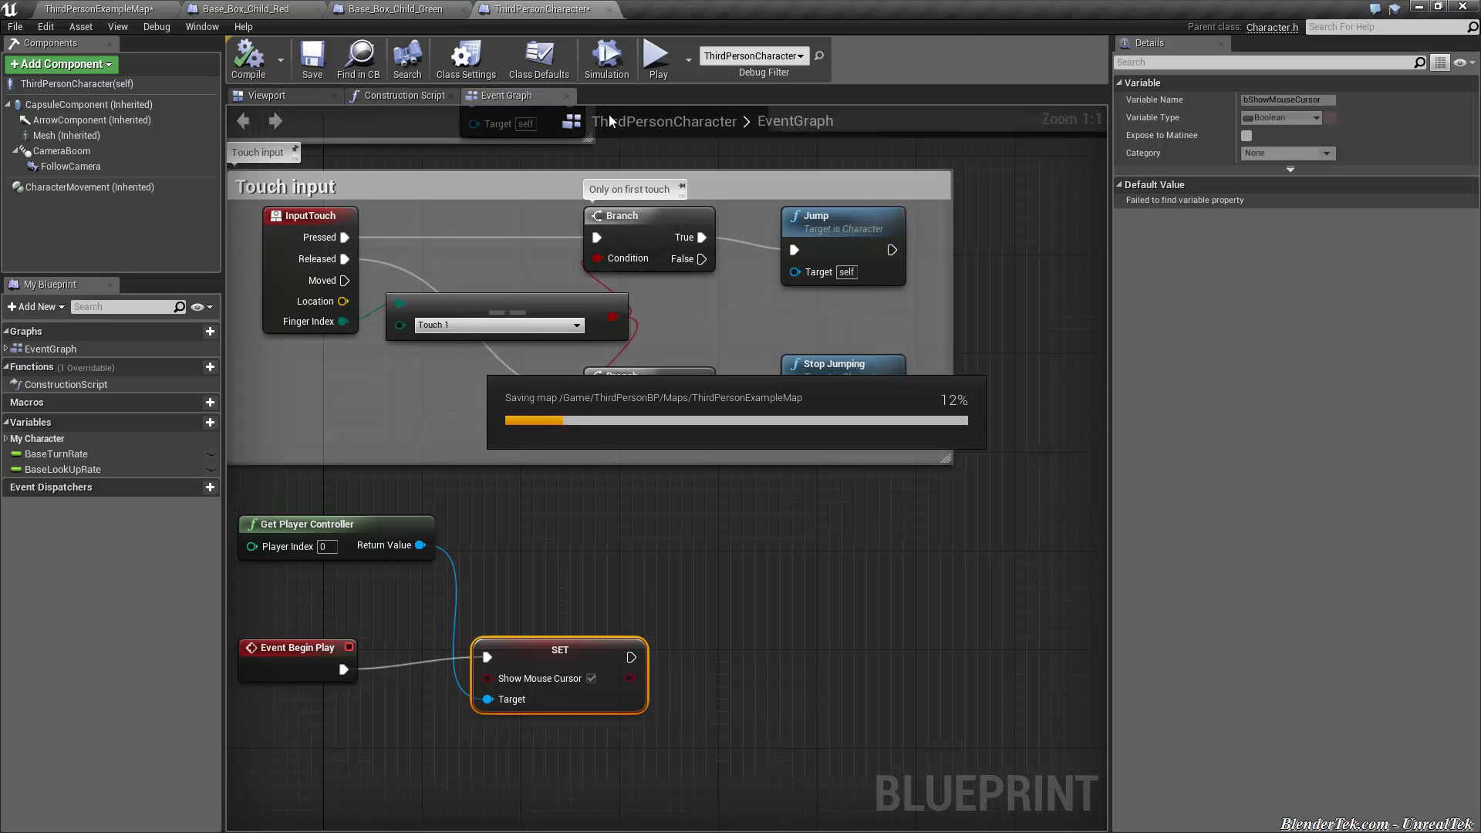
click(658, 54)
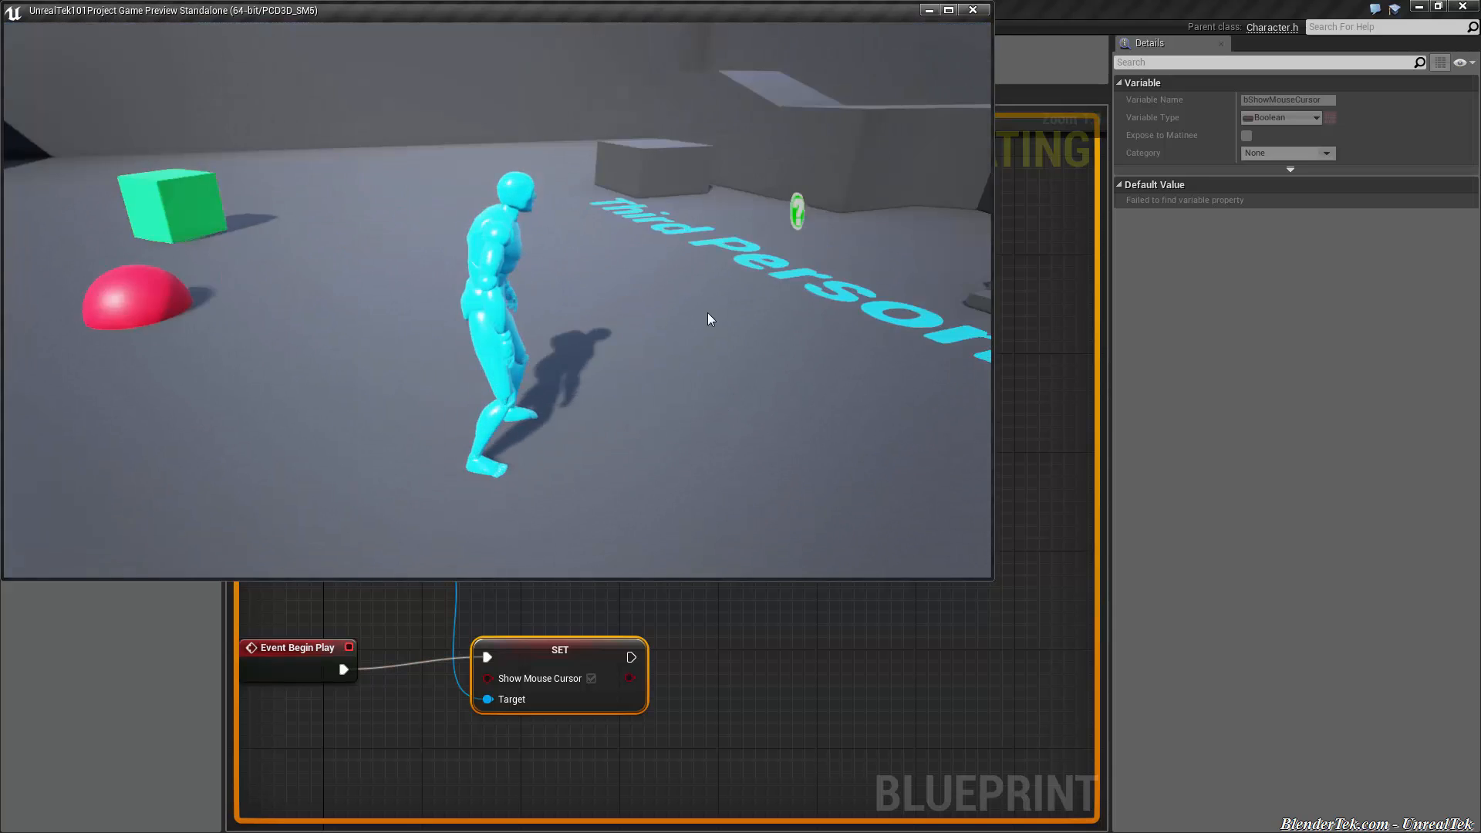
key(Escape)
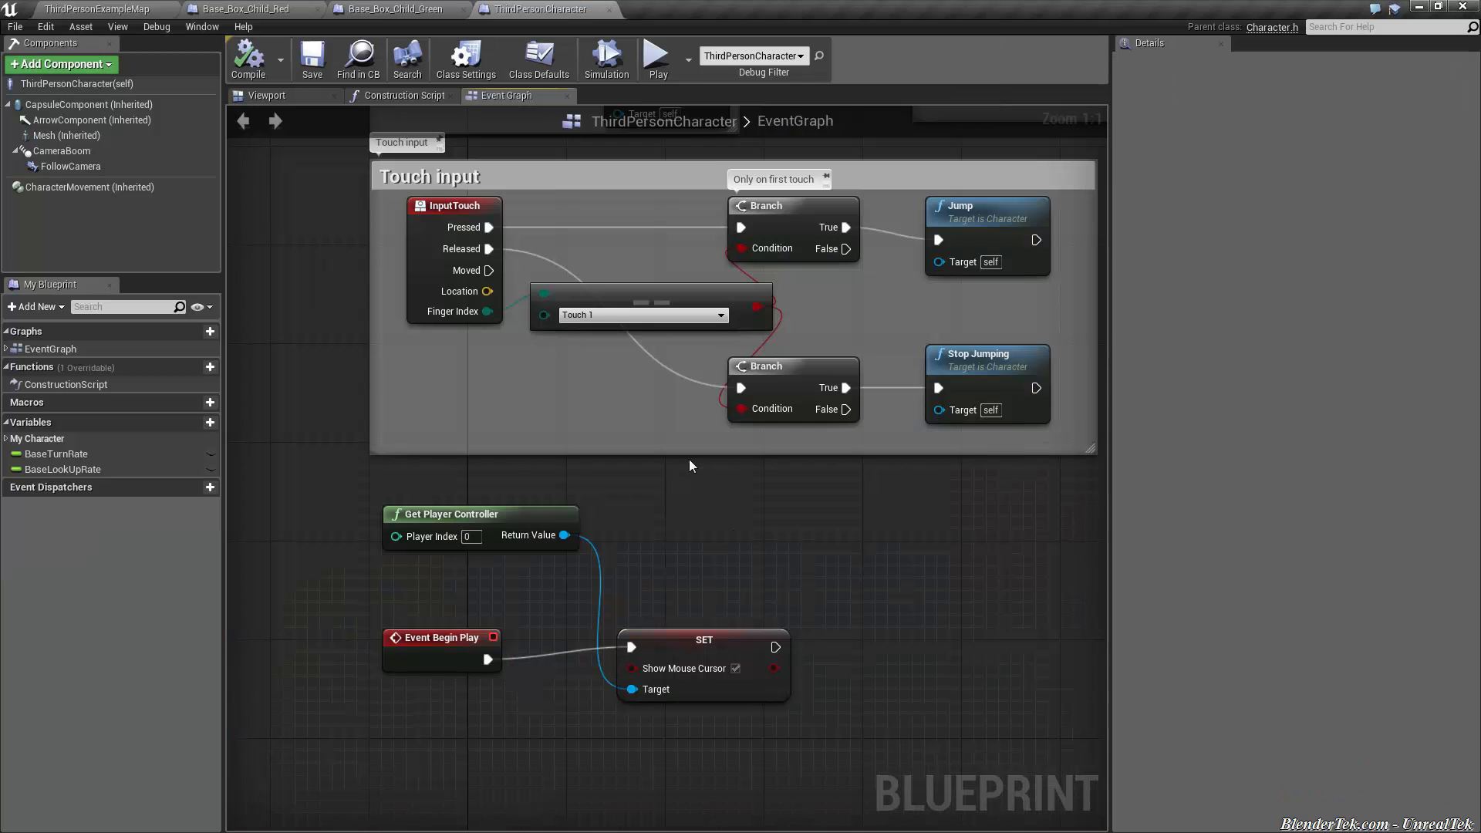
- In Base_Box_Child_Green, wire Event Begin Play to Enable Input fed by Get Player Controller
click(390, 7)
scroll(695, 406, down, 1)
scroll(694, 405, up, 1)
drag(736, 674, 747, 638)
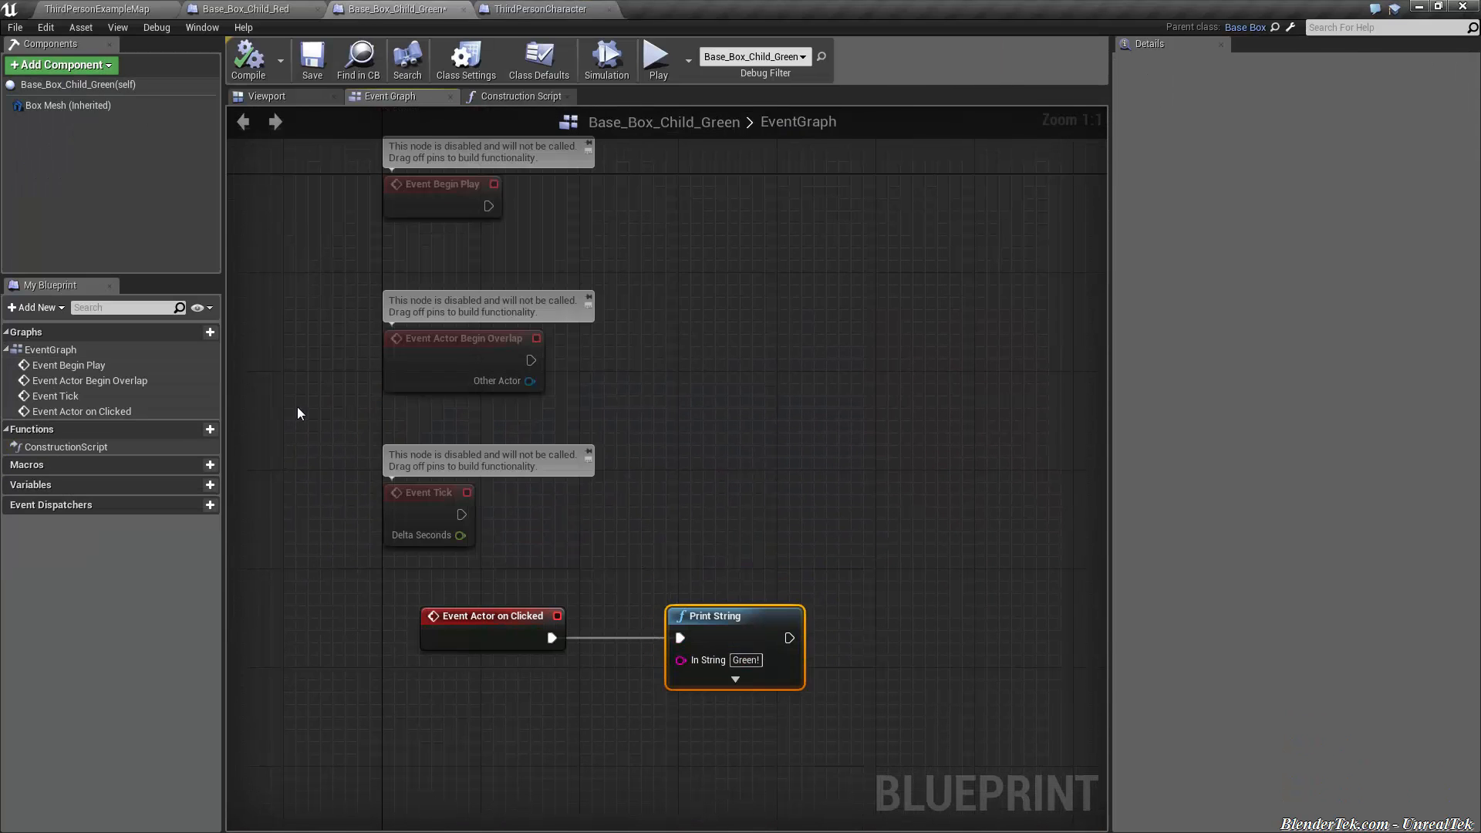
right_drag(515, 210, 458, 264)
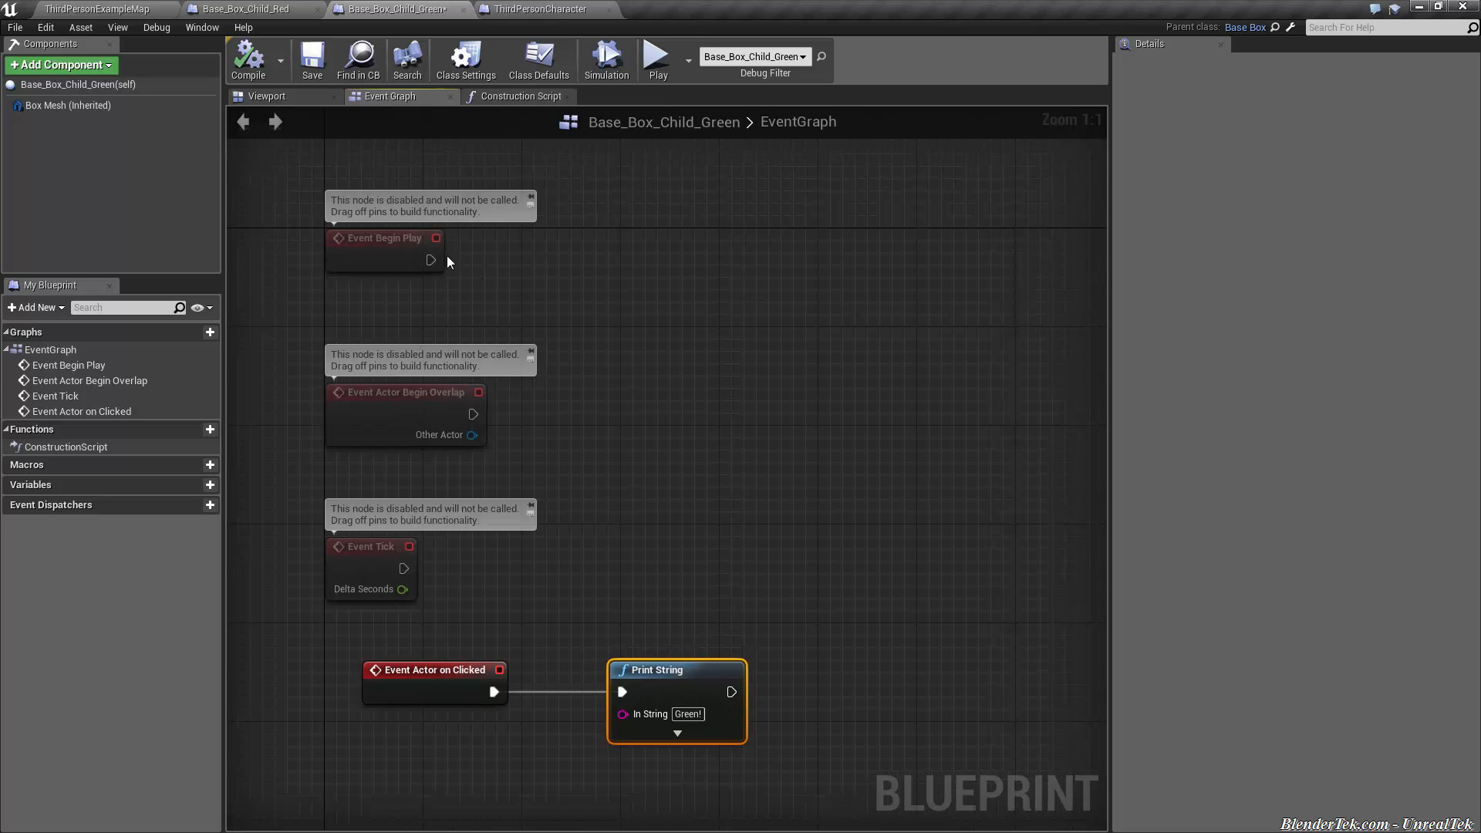
drag(431, 260, 554, 264)
text(enable input)
key(Return)
drag(561, 353, 411, 307)
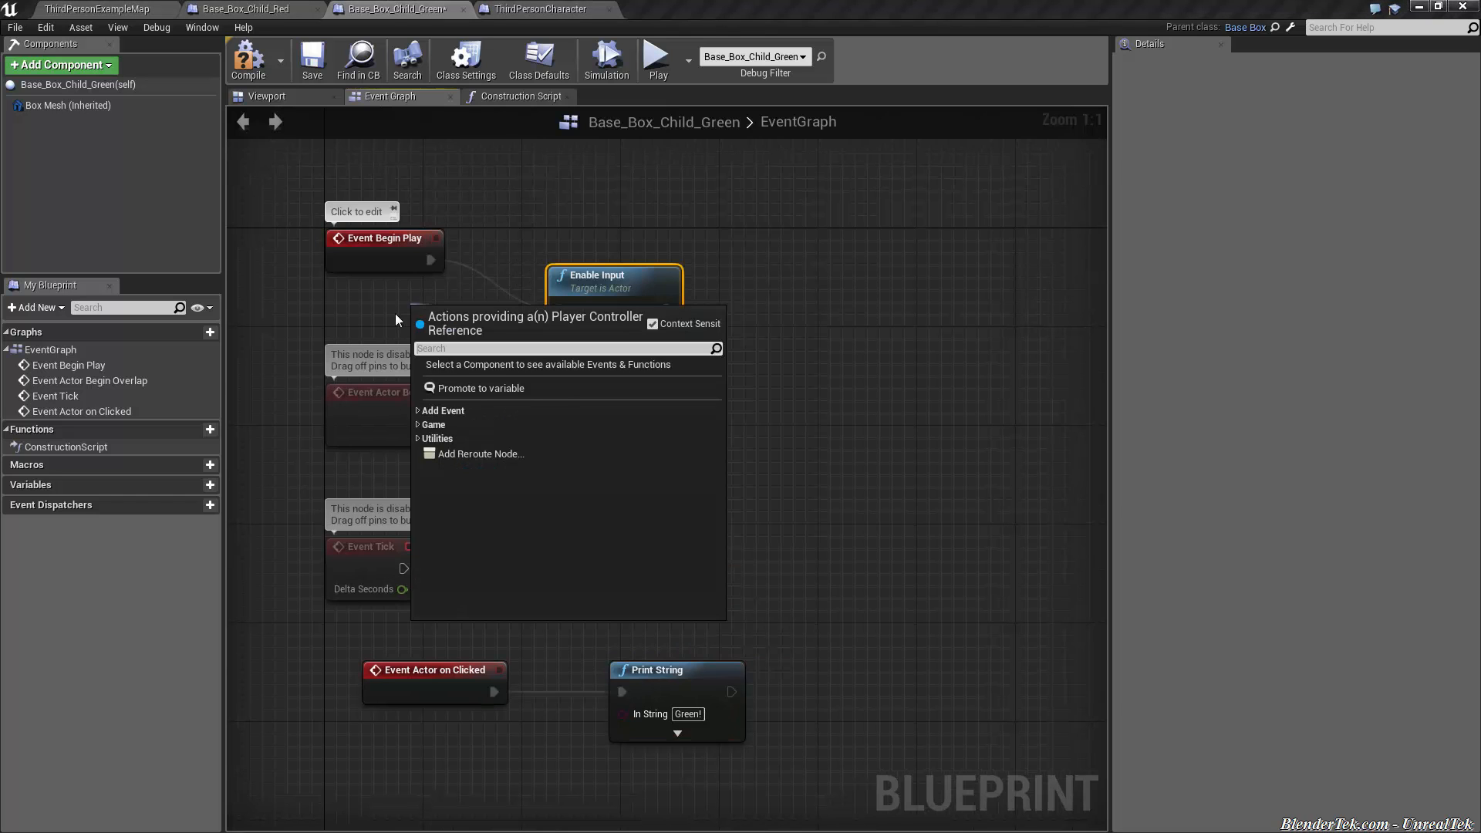
text(get player)
key(Return)
- Paste the controller and Enable Input nodes beside Event Begin Play, then compile and save the green blueprint
click(241, 8)
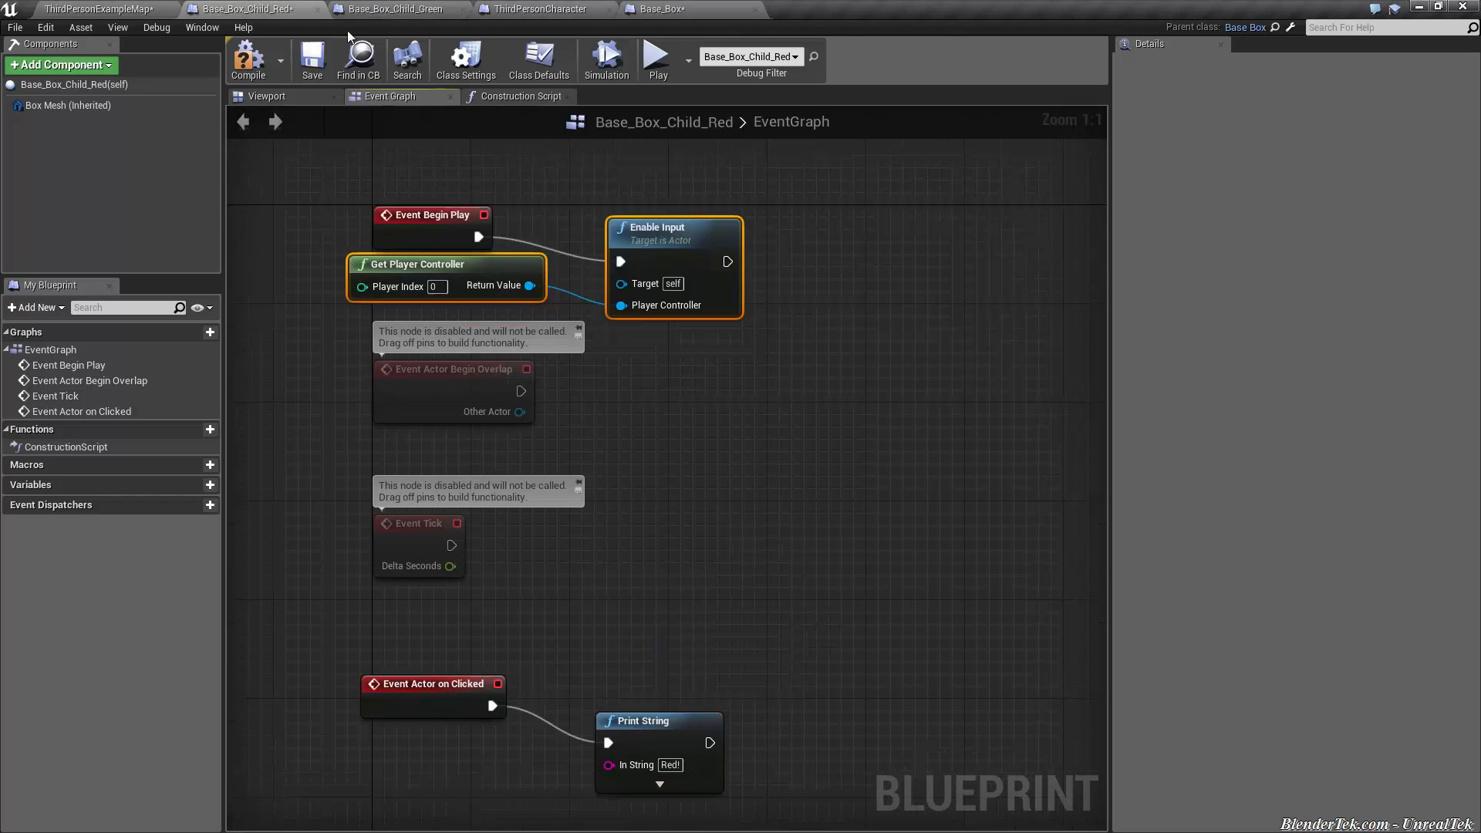
click(377, 8)
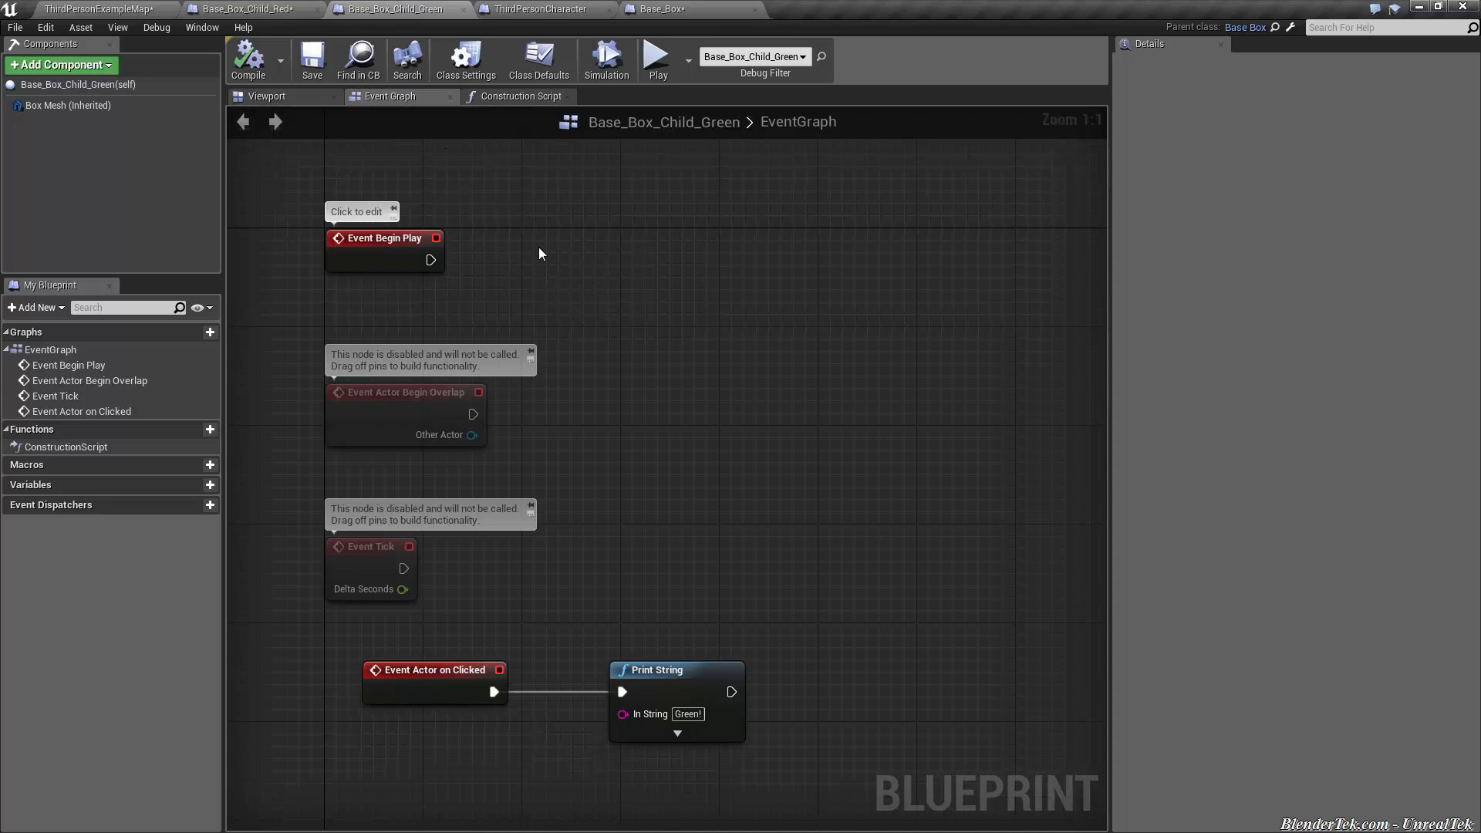
right_click(526, 259)
key(Escape)
key(ctrl+v)
drag(695, 269, 466, 257)
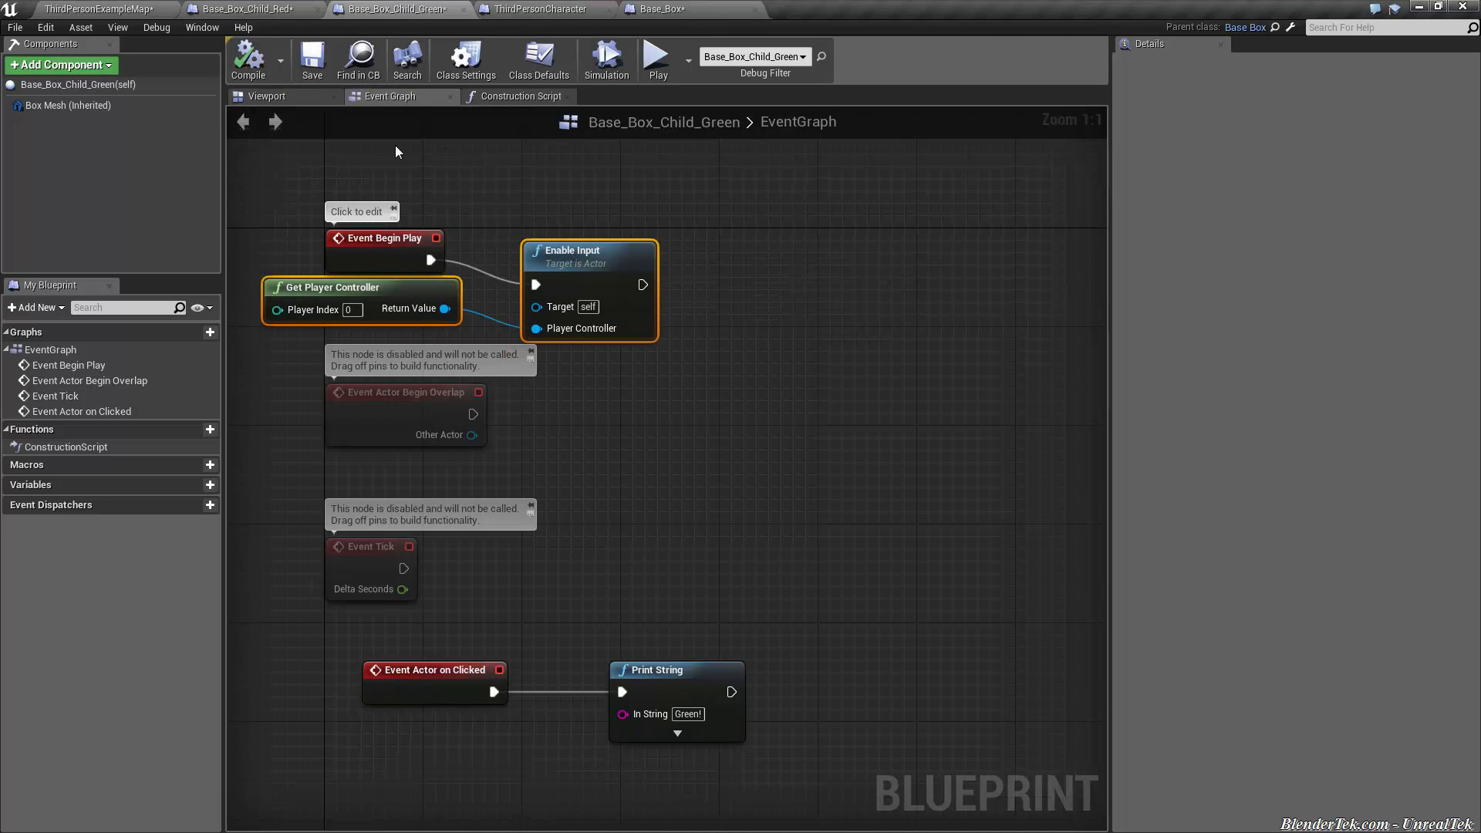
key(ctrl+shift+s)
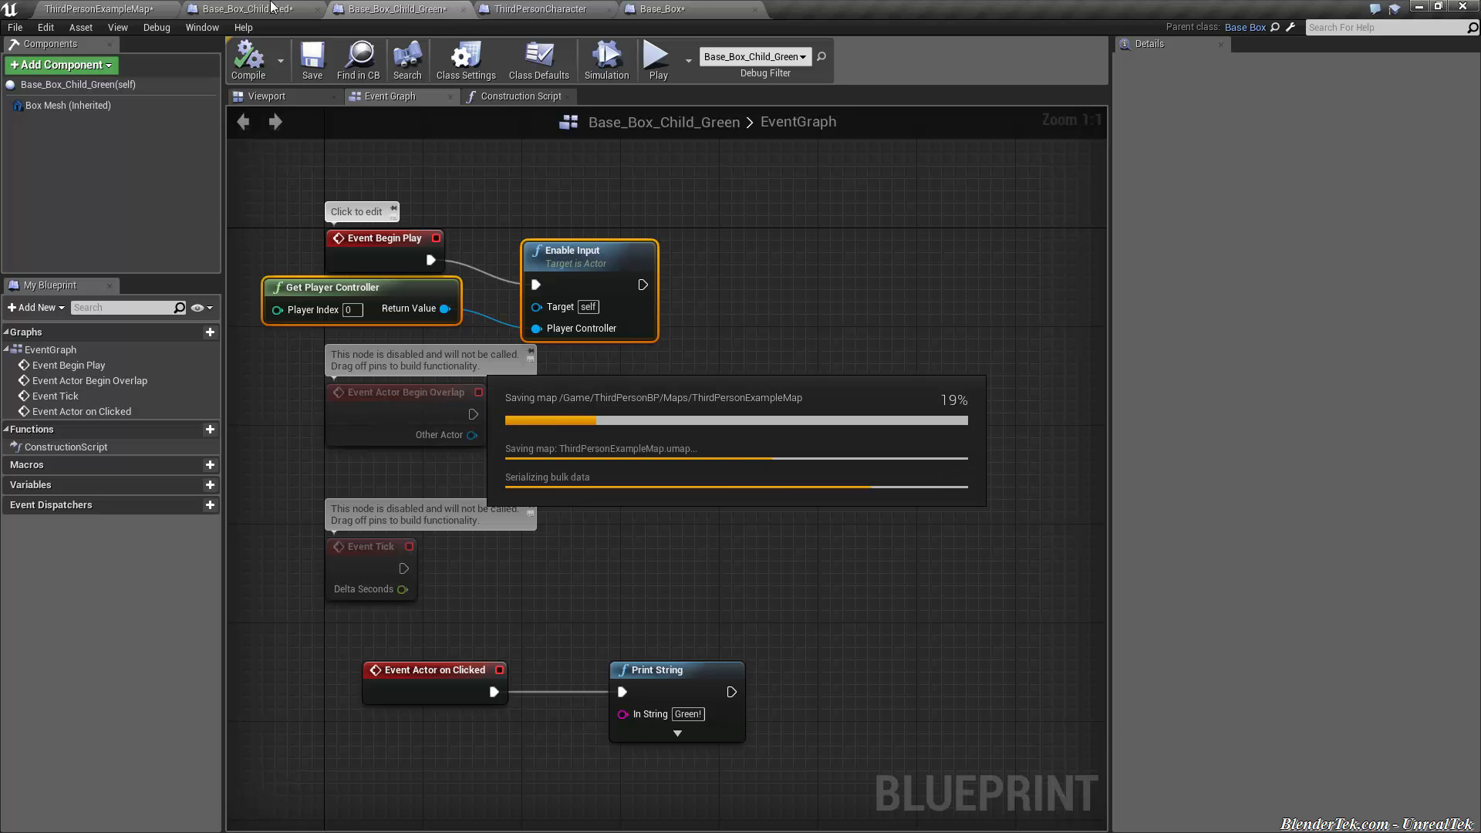
- In ThirdPersonCharacter, place Set Enable Click Events after Set Show Mouse Cursor
click(660, 8)
click(541, 9)
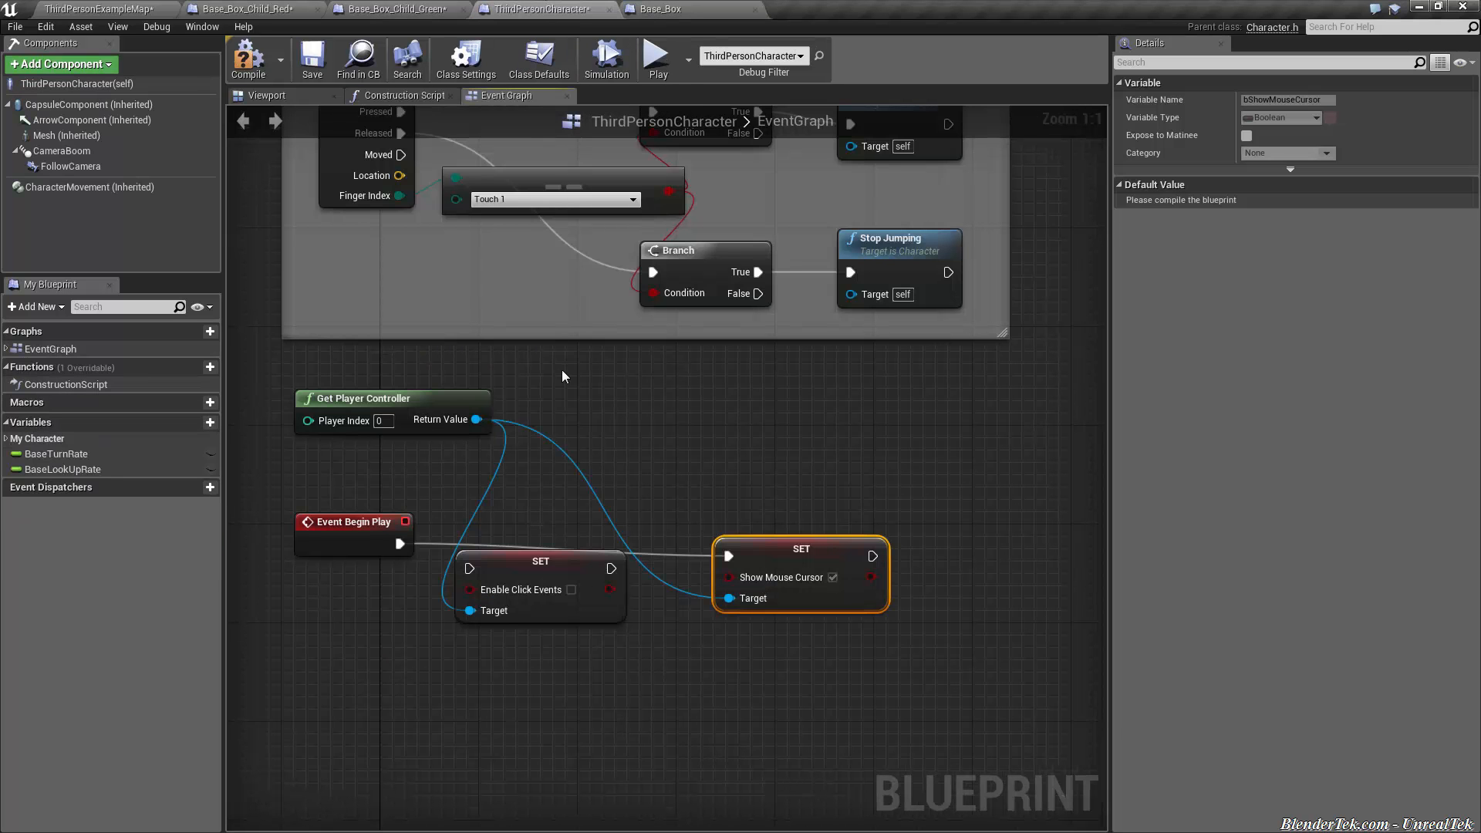
mouse_move(512, 564)
mouse_down()
mouse_move(523, 551)
mouse_move(1040, 561)
mouse_up()
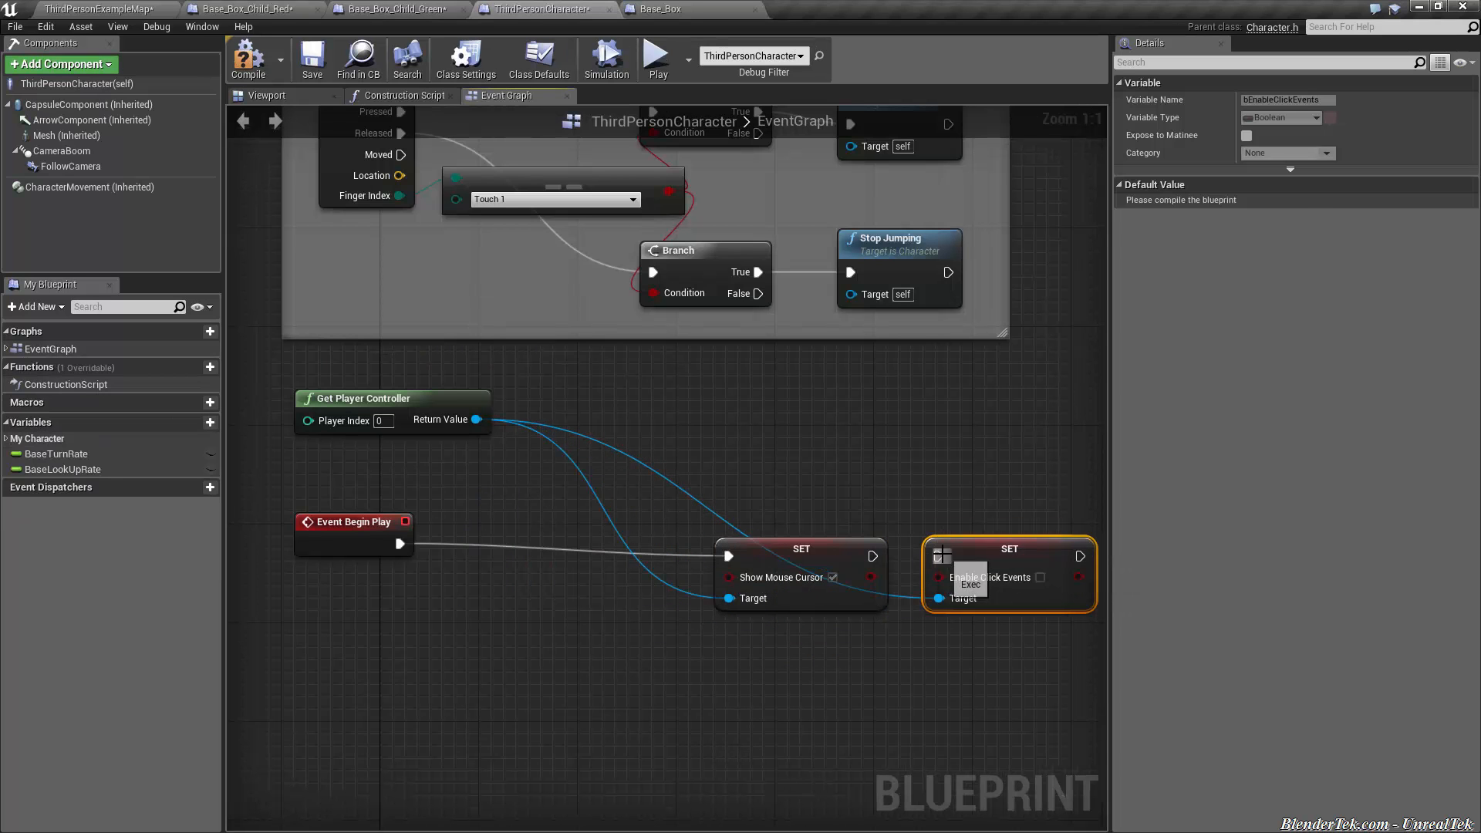
drag(938, 557, 873, 556)
- Review the green and red child graphs' Enable Input and Print String nodes
click(406, 9)
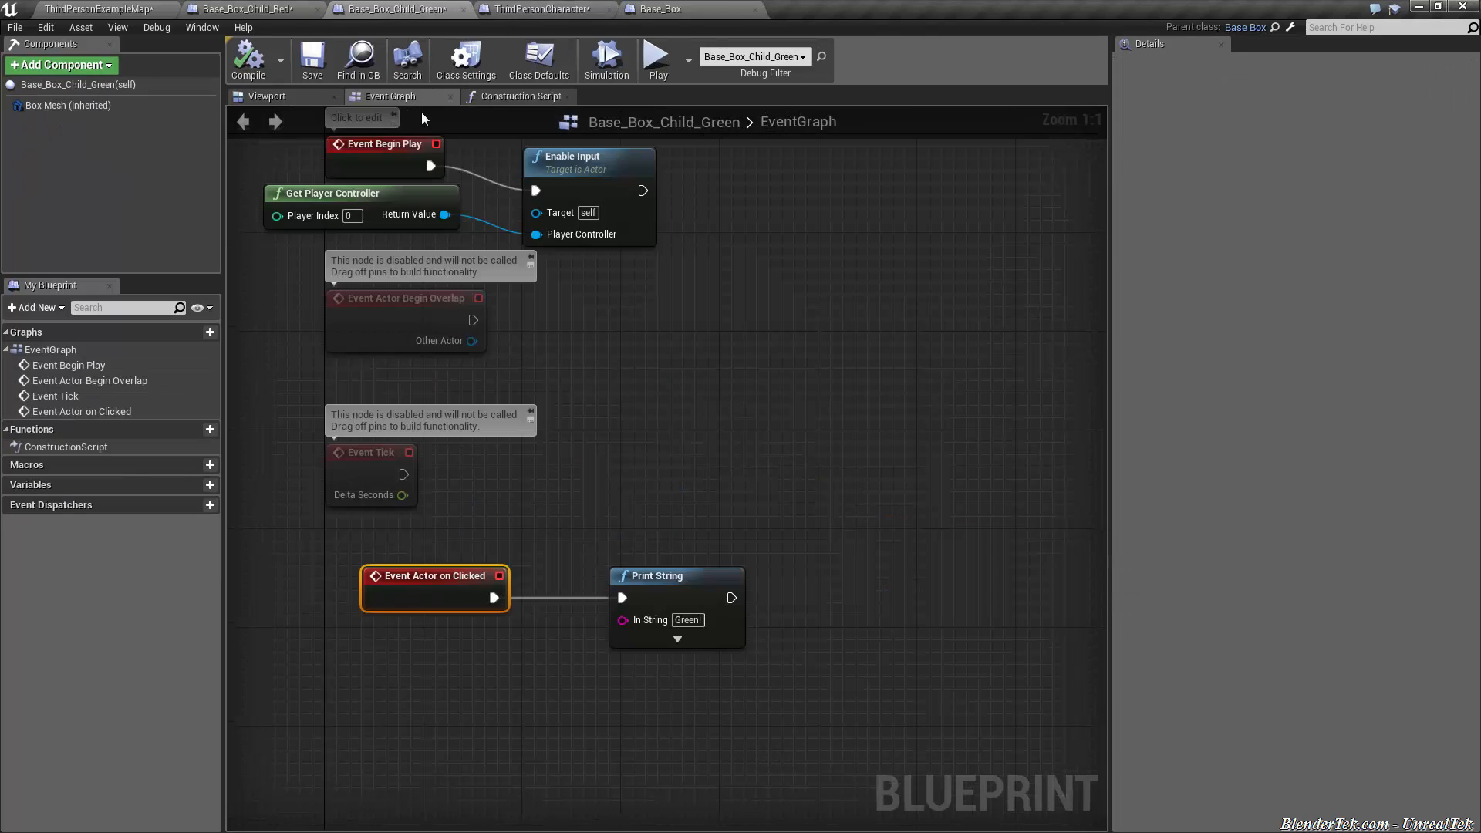
right_drag(703, 322, 724, 381)
click(614, 220)
click(687, 654)
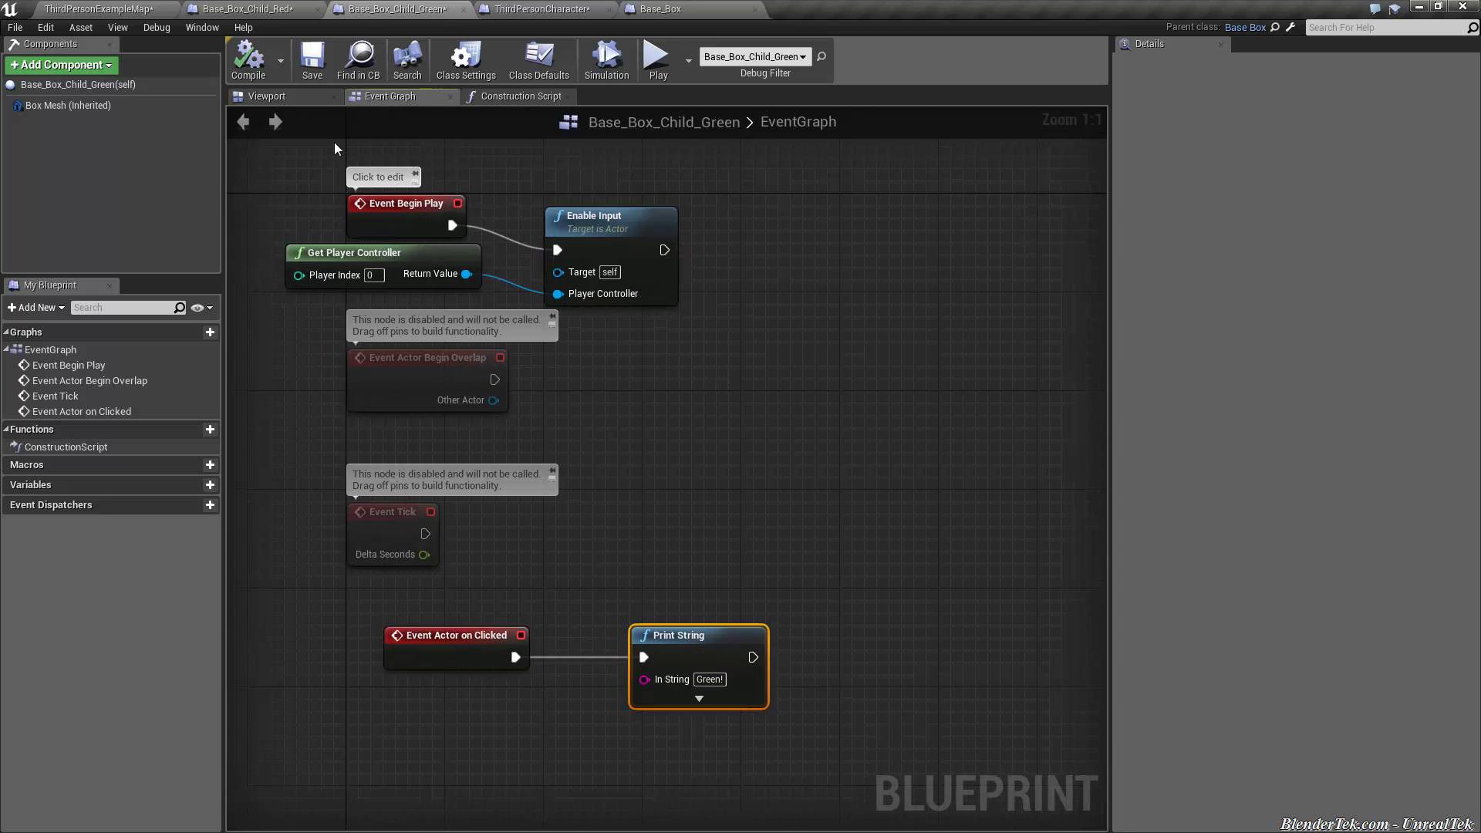
click(257, 10)
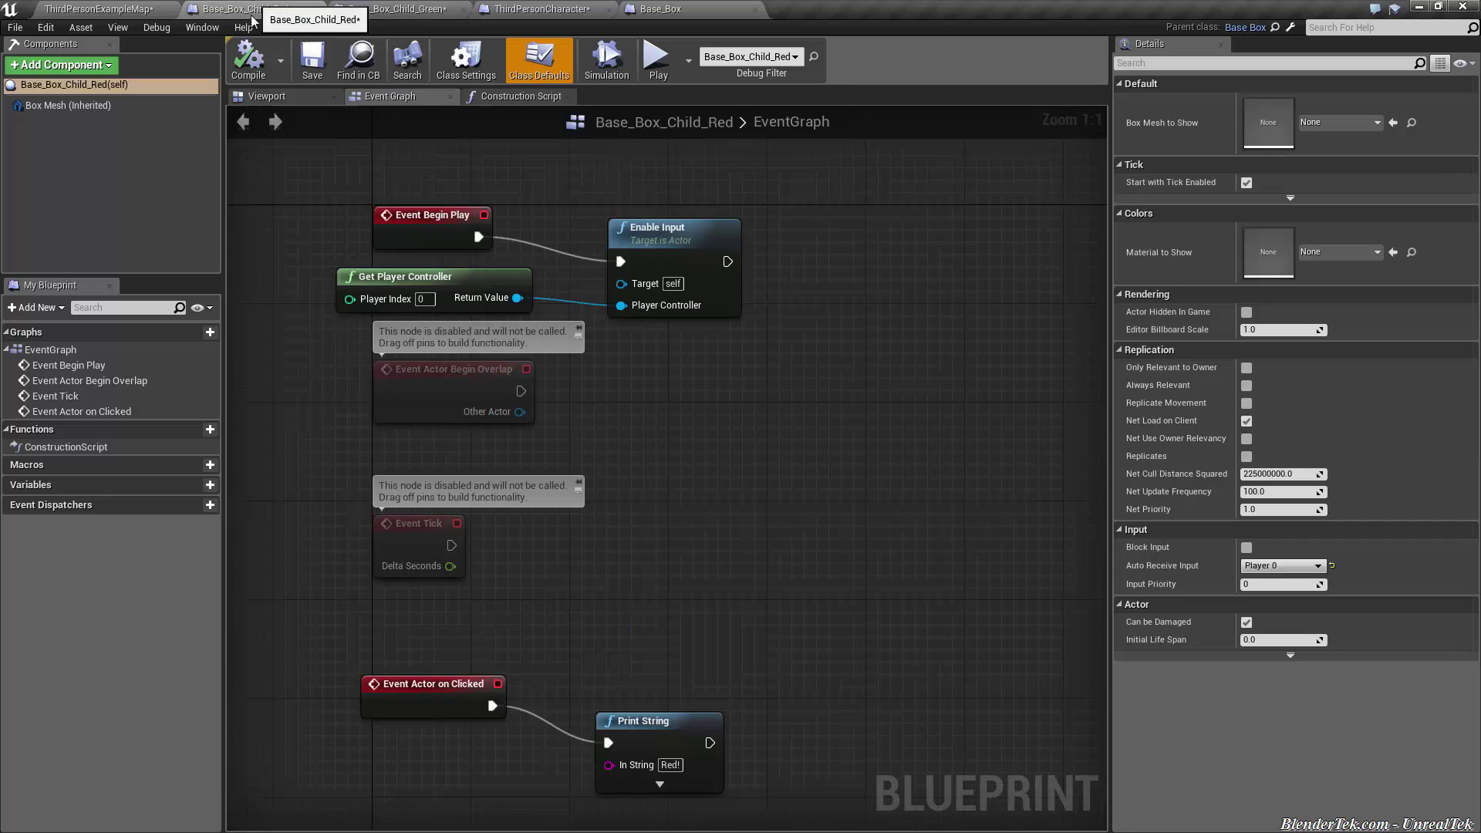
- Play-test: click the red sphere for Red! and the green cube for Green!, then stop the preview
click(659, 56)
click(332, 435)
click(333, 436)
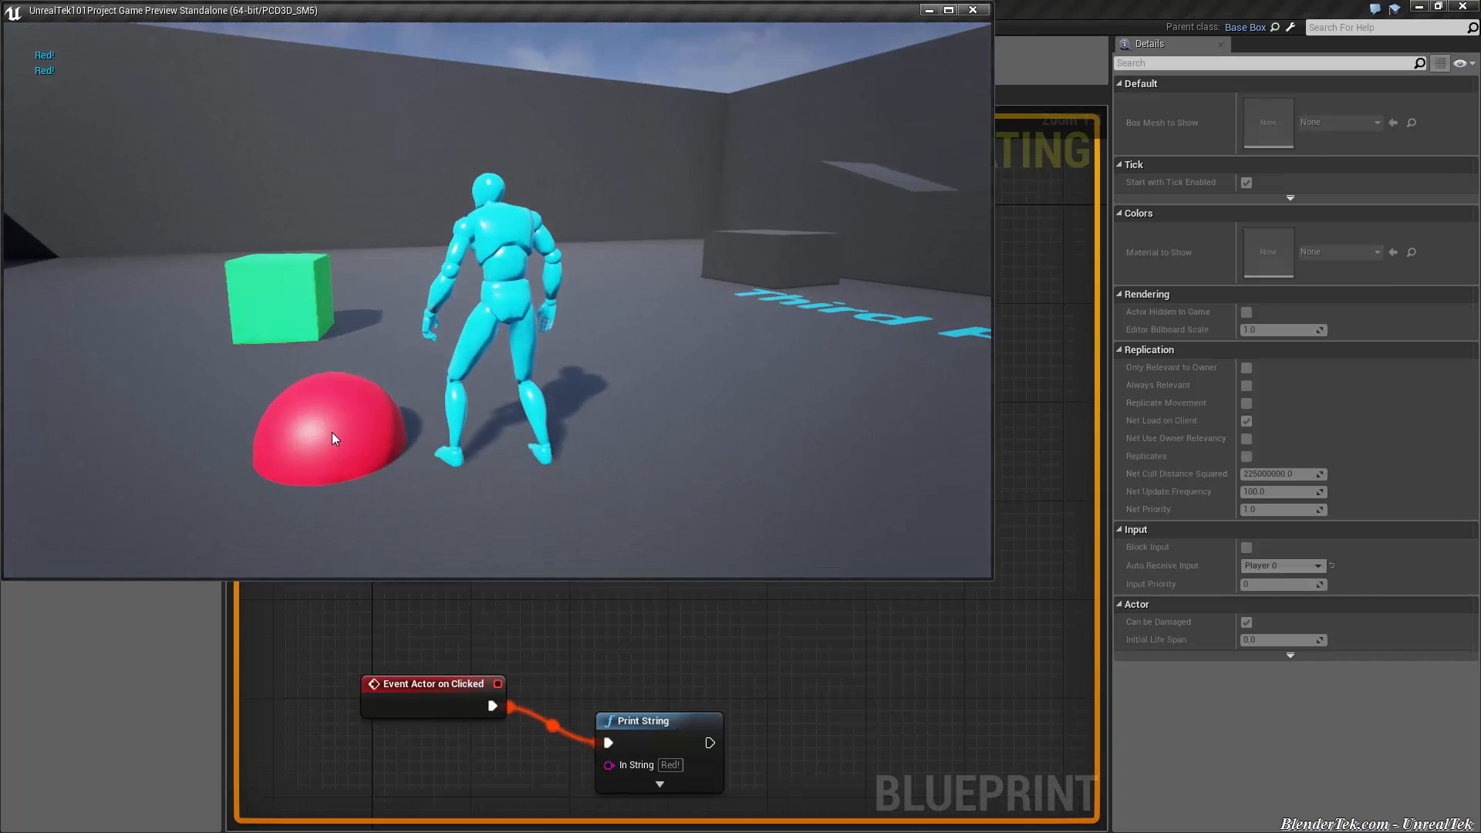
key(w)
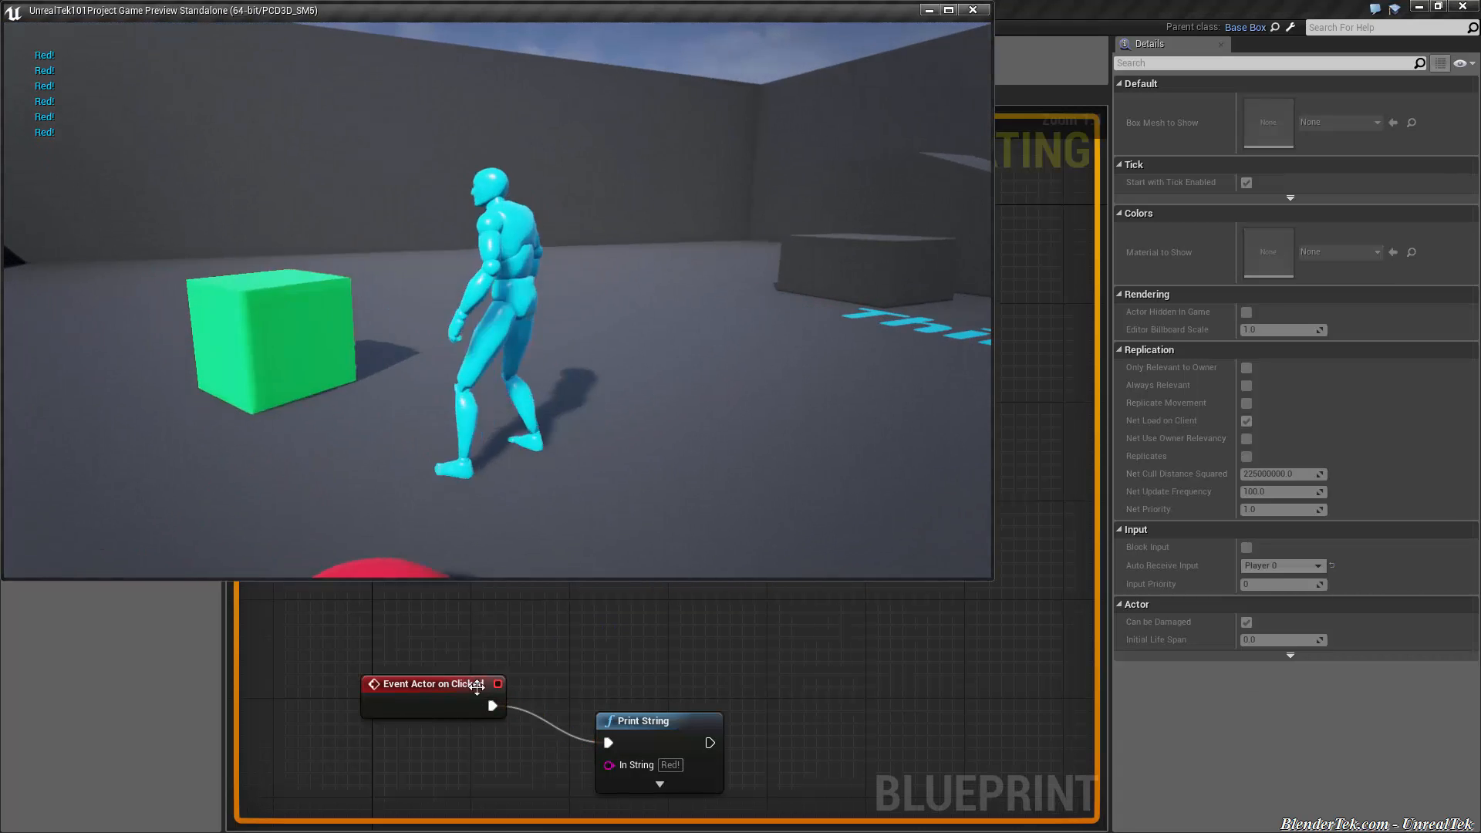
click(259, 327)
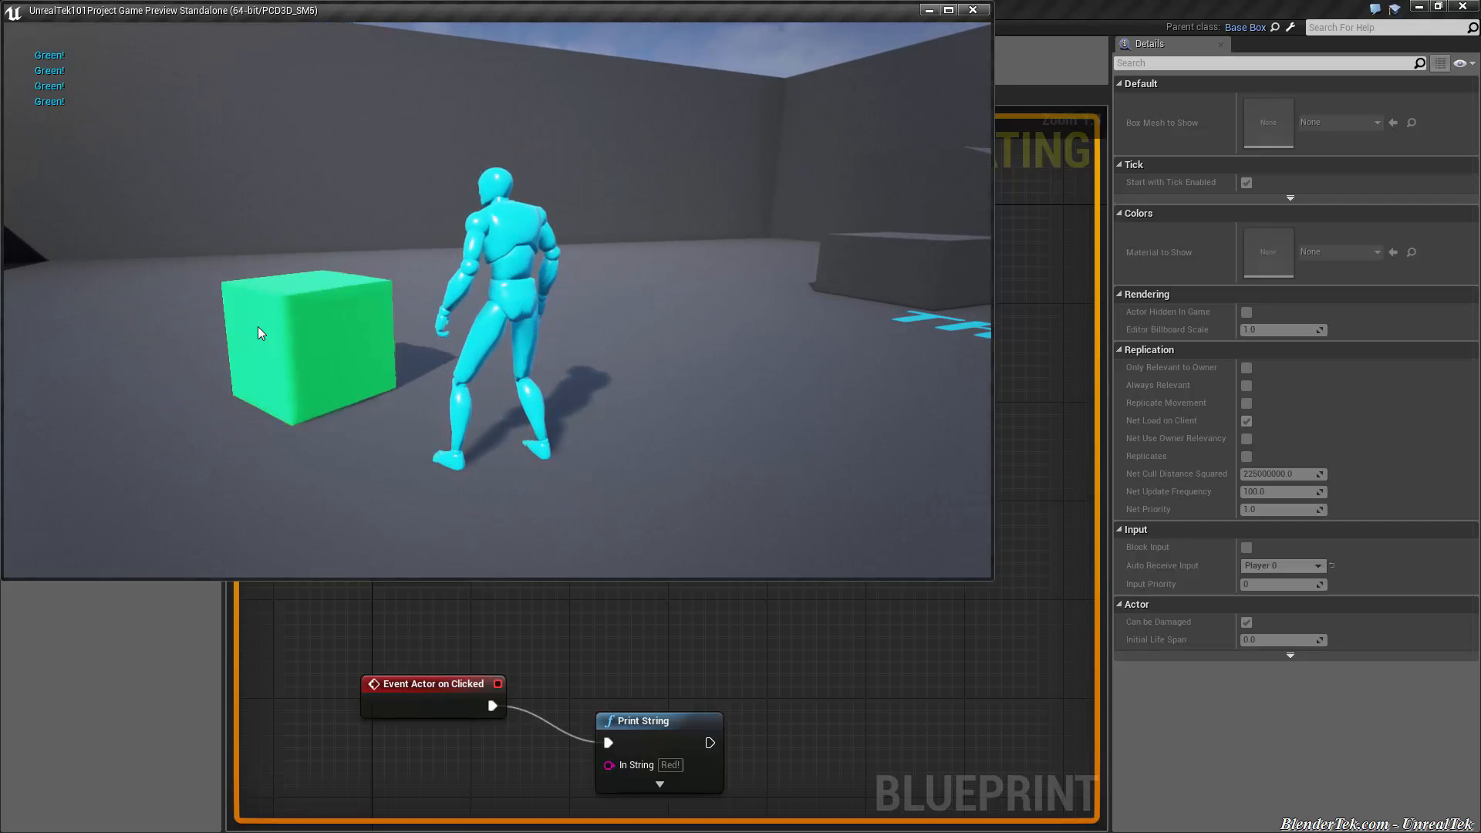
click(301, 348)
click(332, 367)
key(Escape)
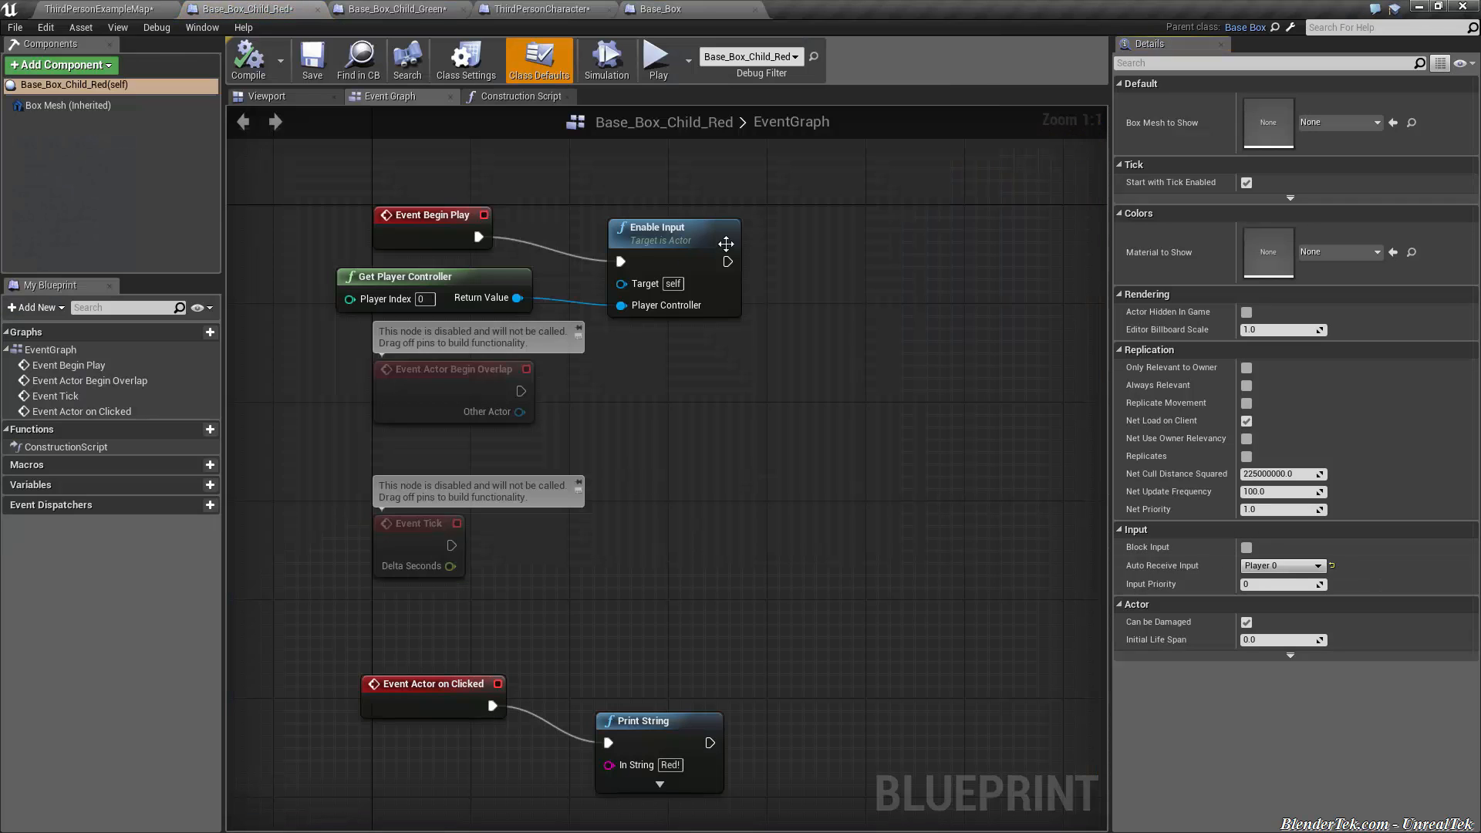
- Remove the Get Player Controller and Enable Input nodes from both child blueprints
drag(926, 217, 522, 319)
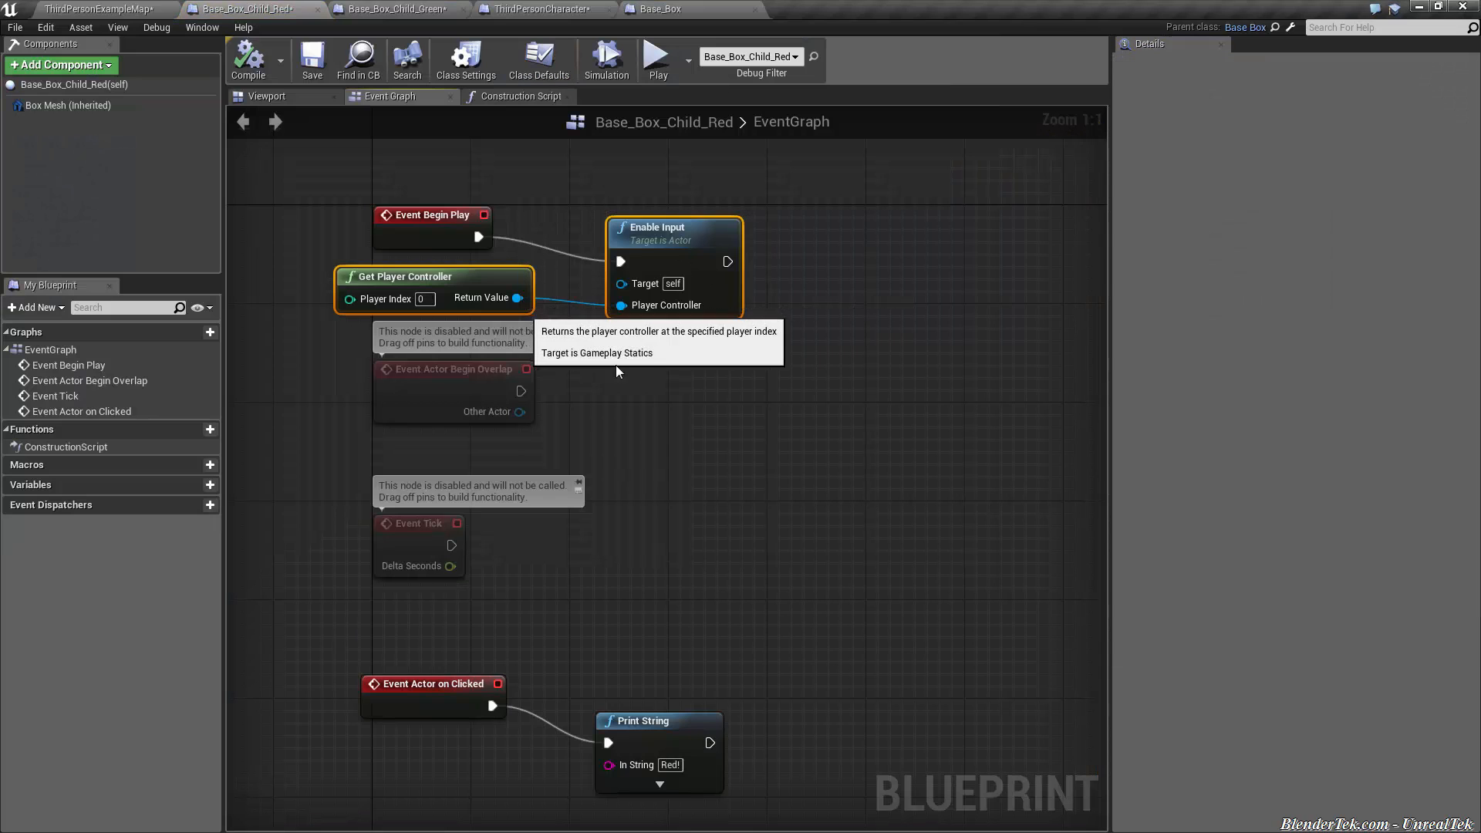
key(Delete)
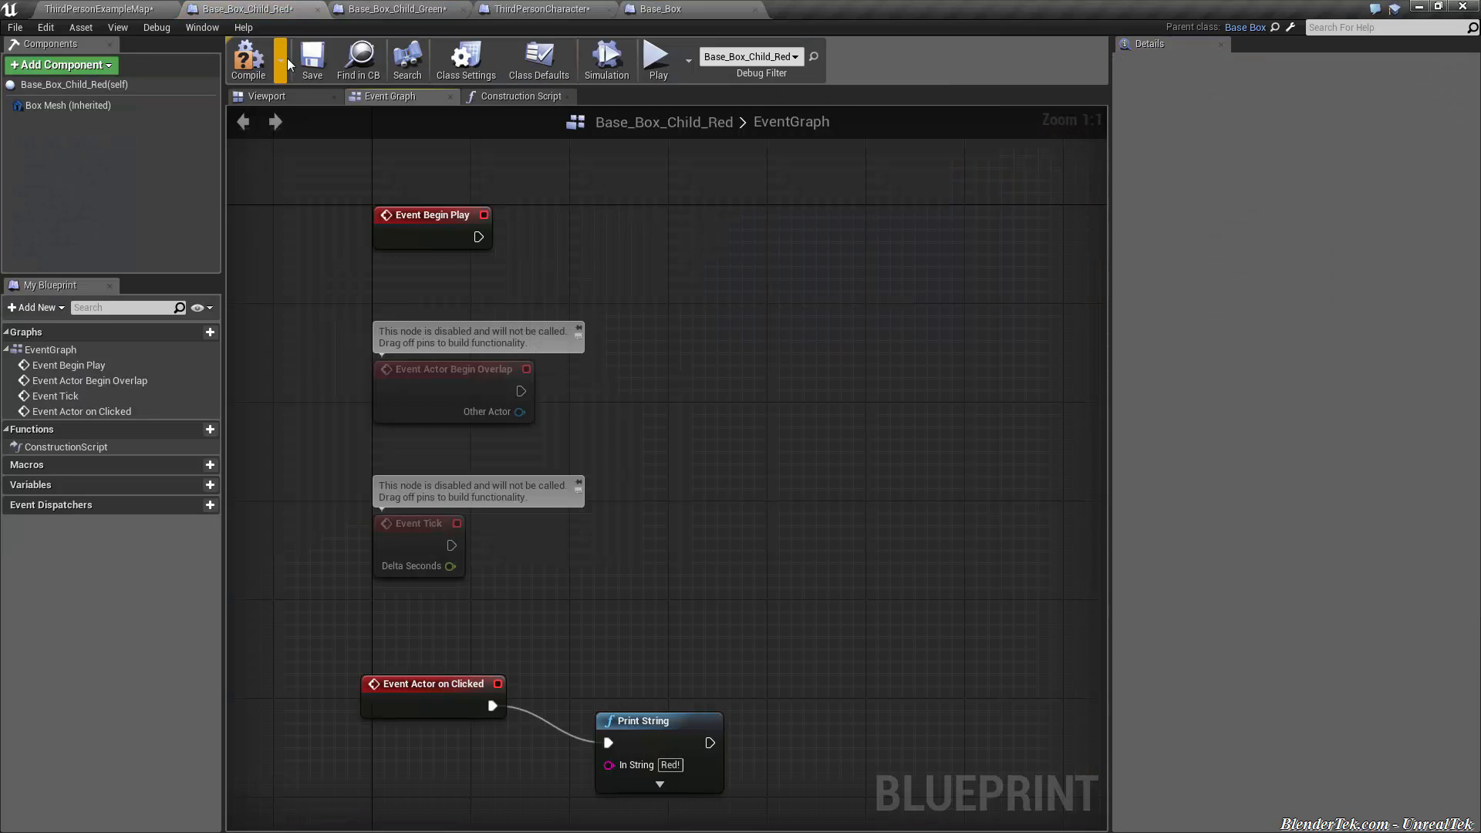
click(415, 8)
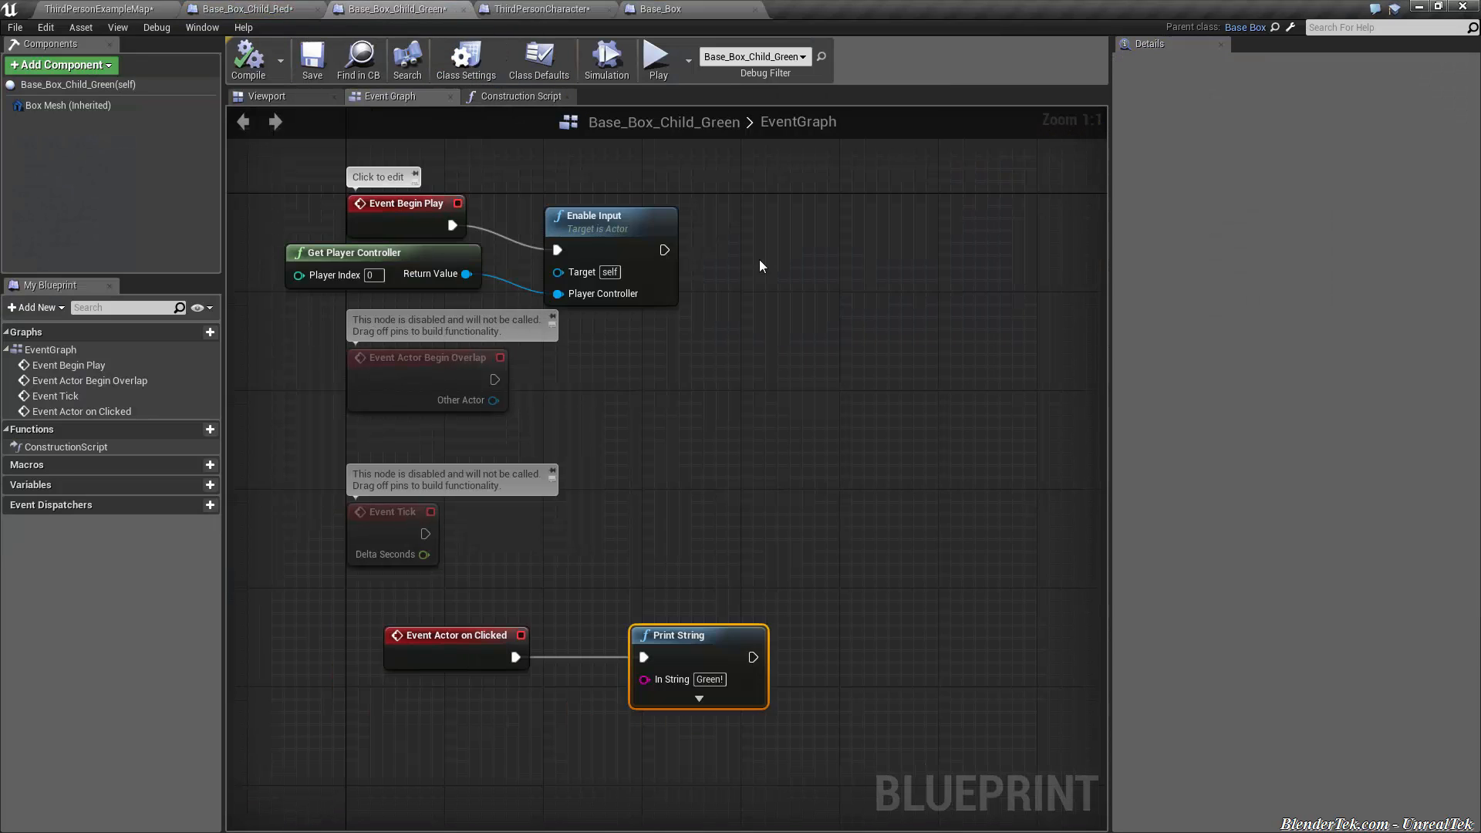
drag(799, 219, 472, 278)
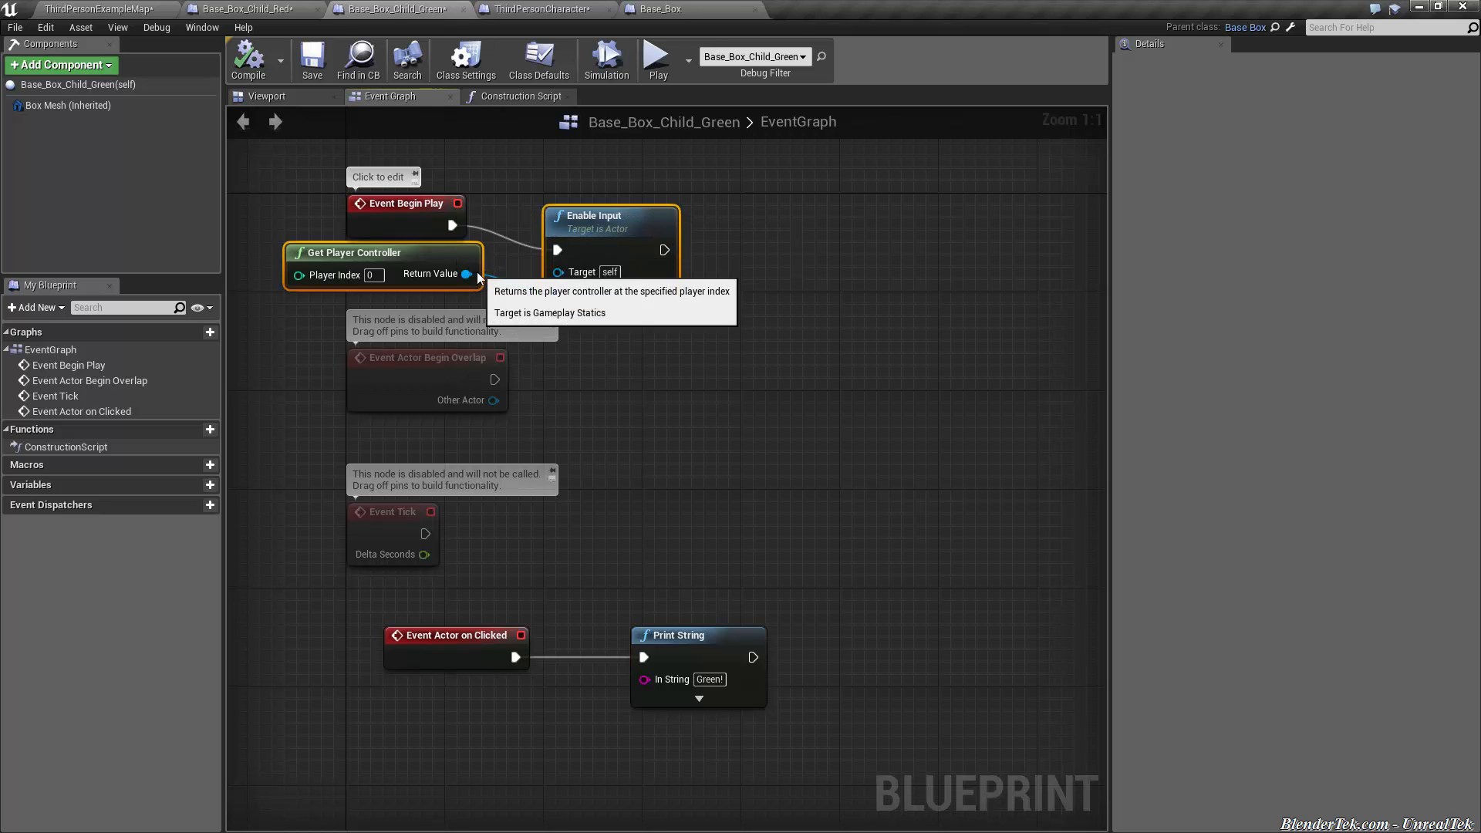
key(Delete)
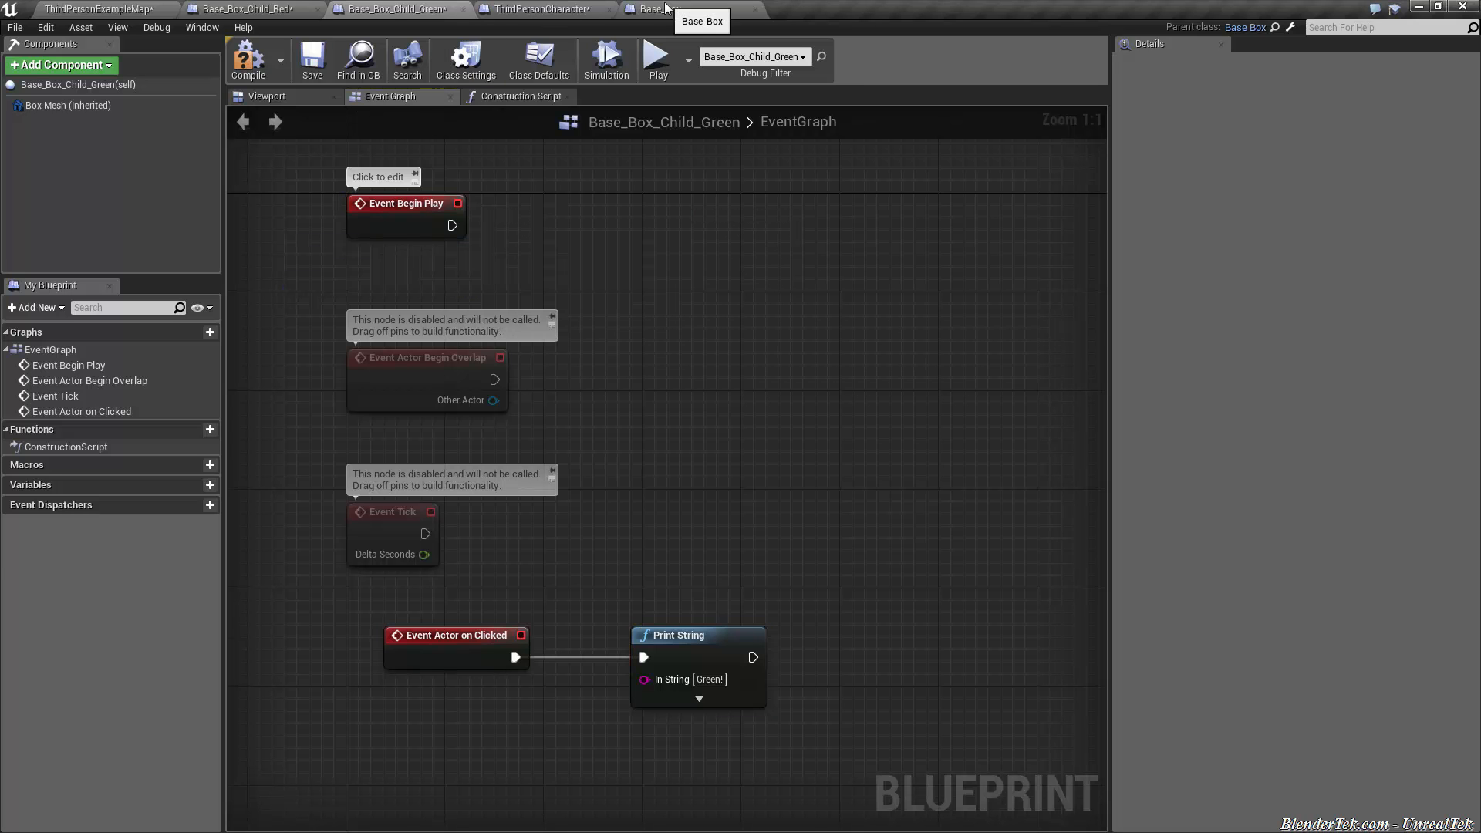
- Paste the input nodes into Base_Box after Event Begin Play and compile it
click(667, 9)
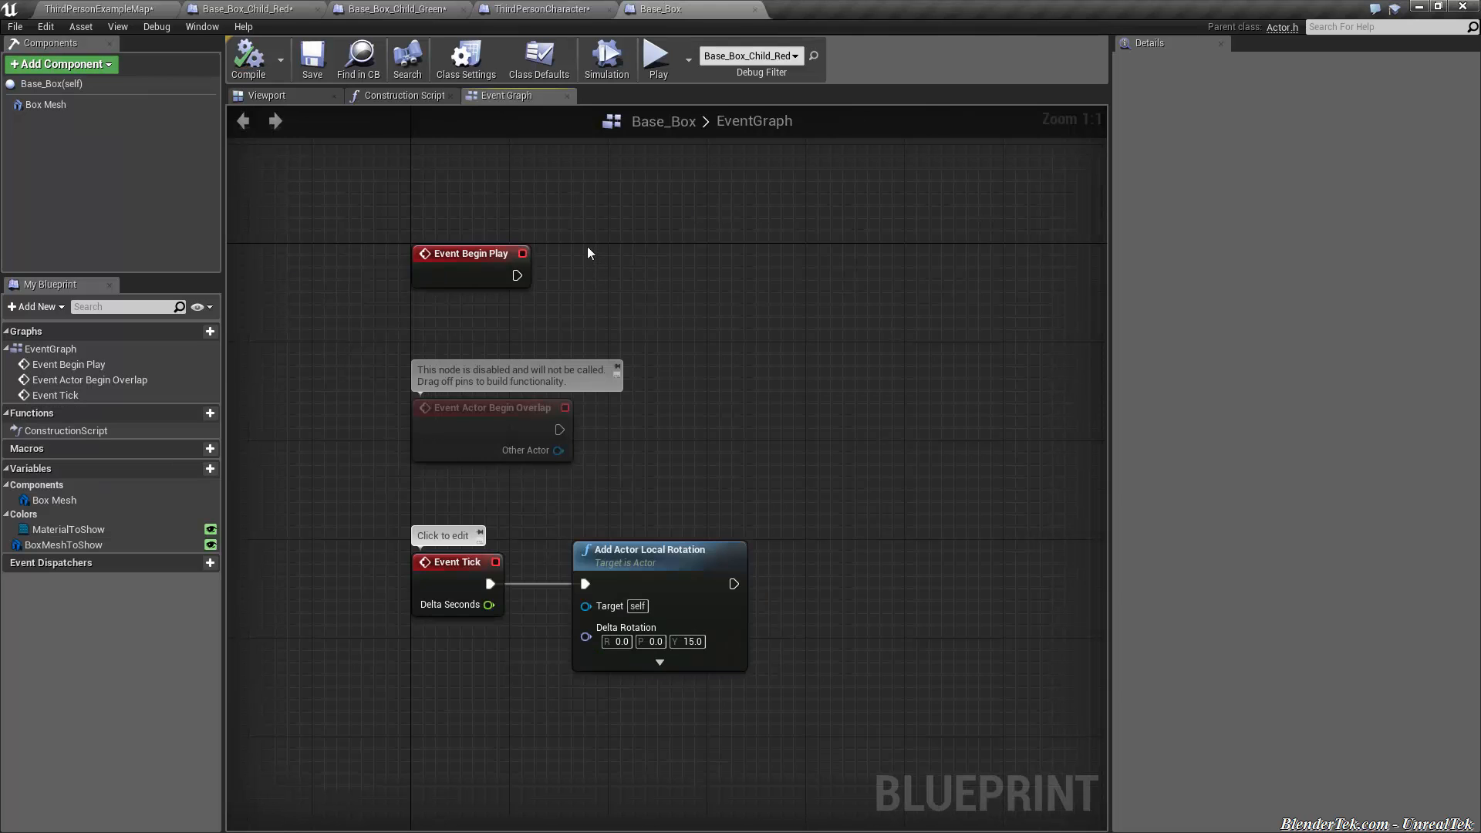
key(ctrl+v)
drag(742, 246, 617, 290)
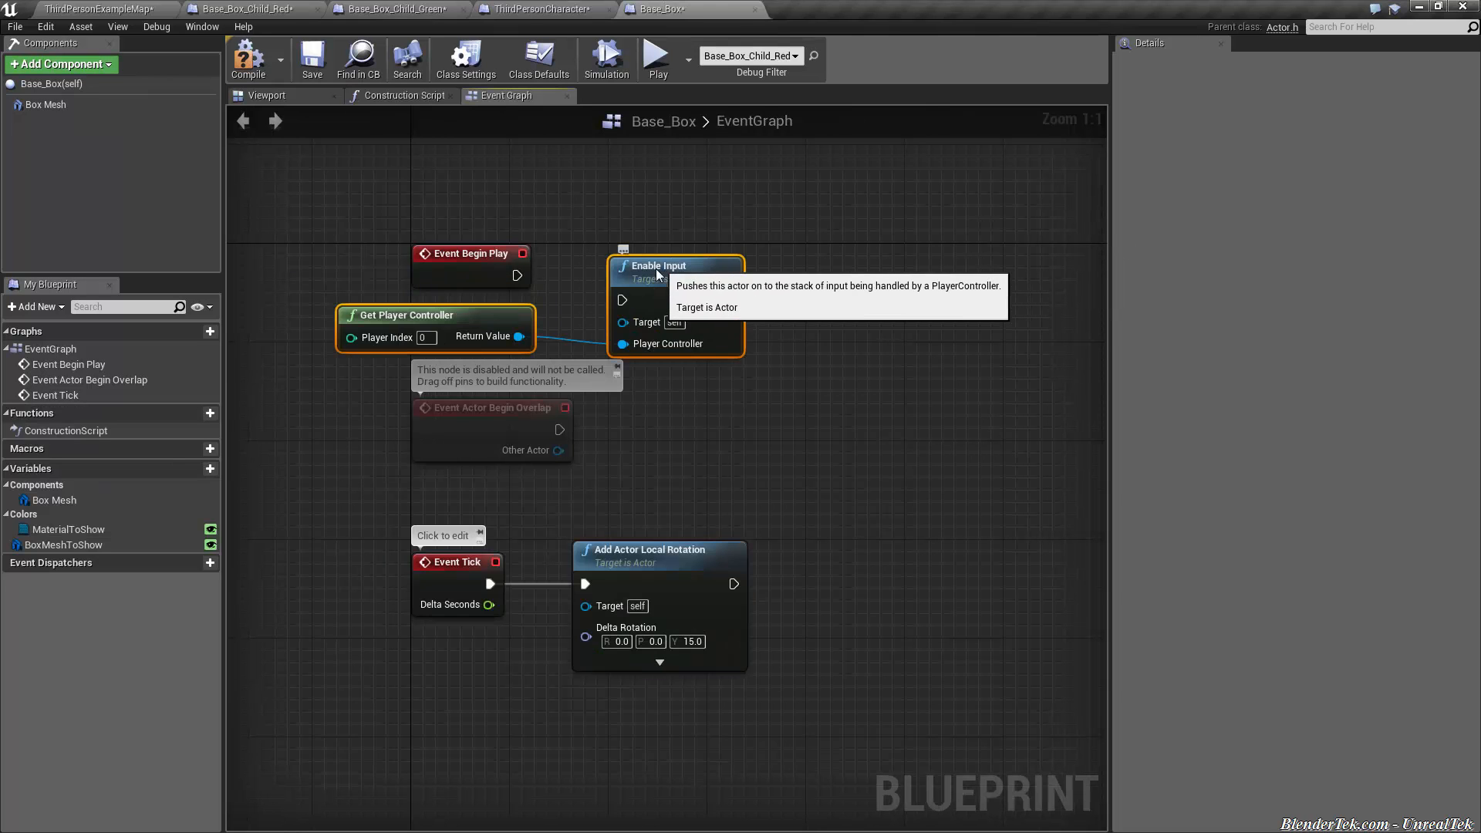
click(602, 304)
click(248, 60)
- Check both child graphs, start a preview and click the red sphere to print Red!
click(246, 9)
click(373, 15)
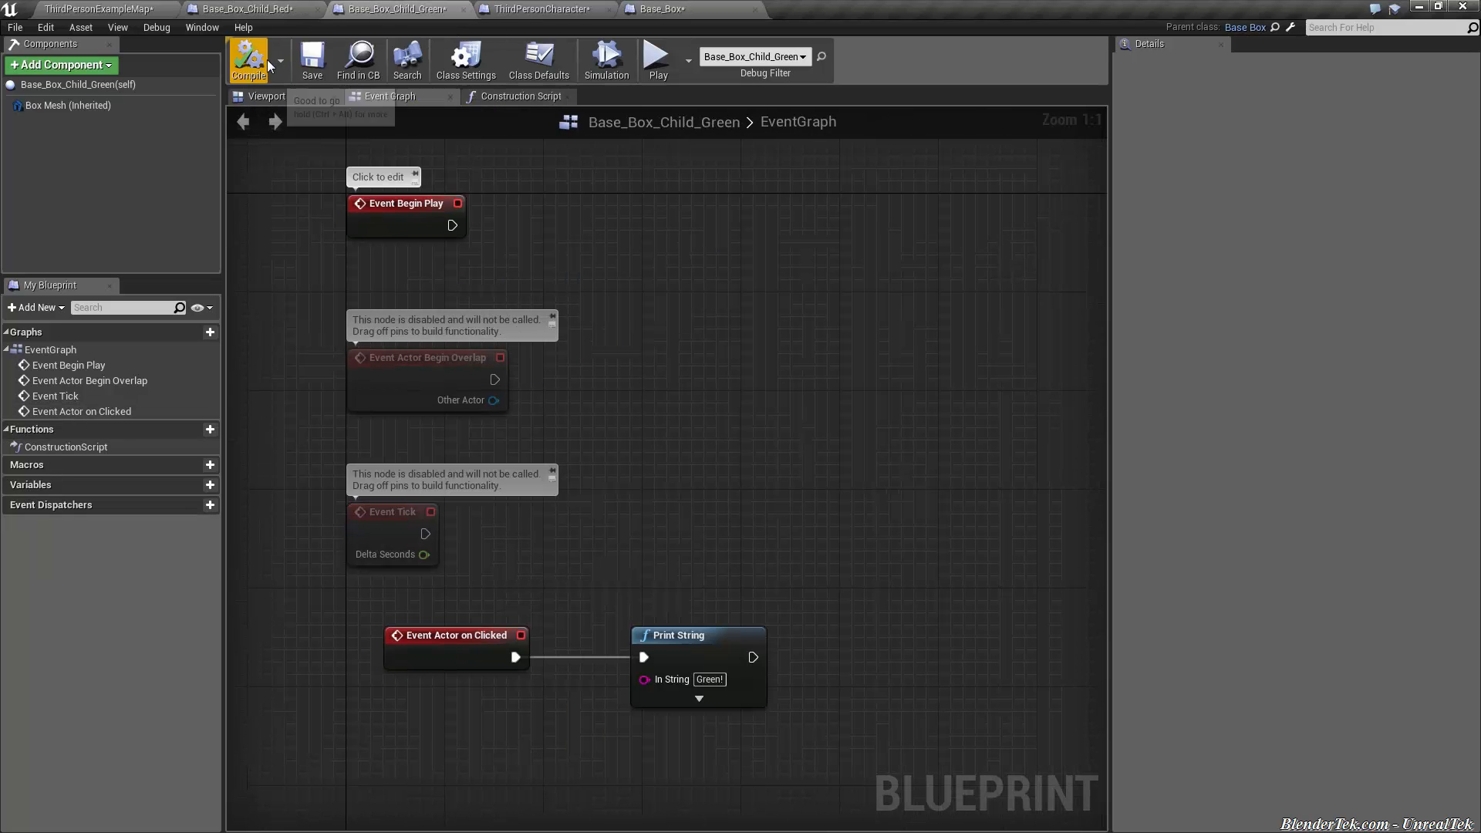
click(657, 56)
click(414, 291)
triple_click(413, 290)
click(424, 296)
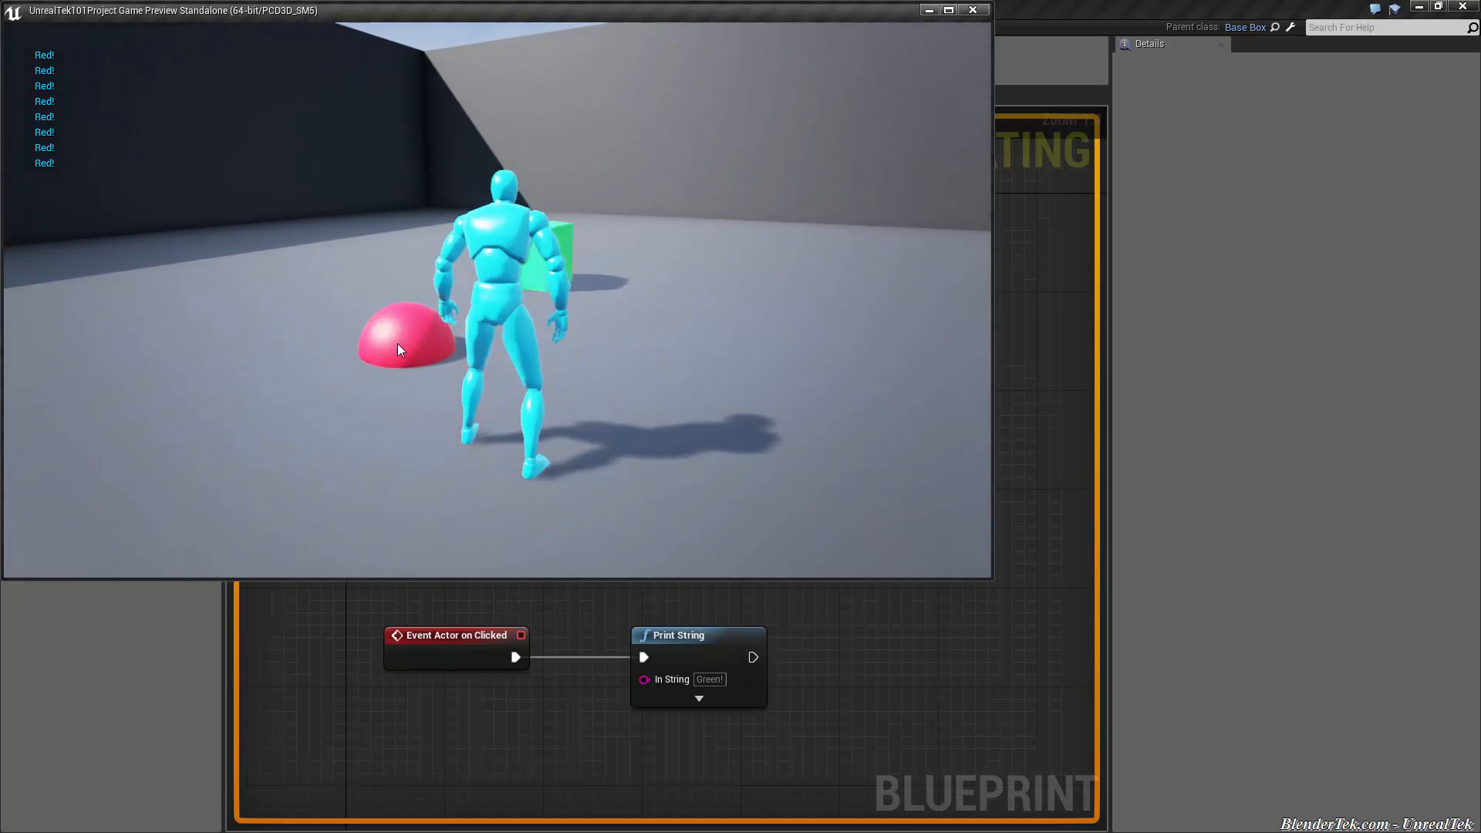
- Walk to the green cube, click it repeatedly to print Green!, then stop the preview
key(w)
click(429, 319)
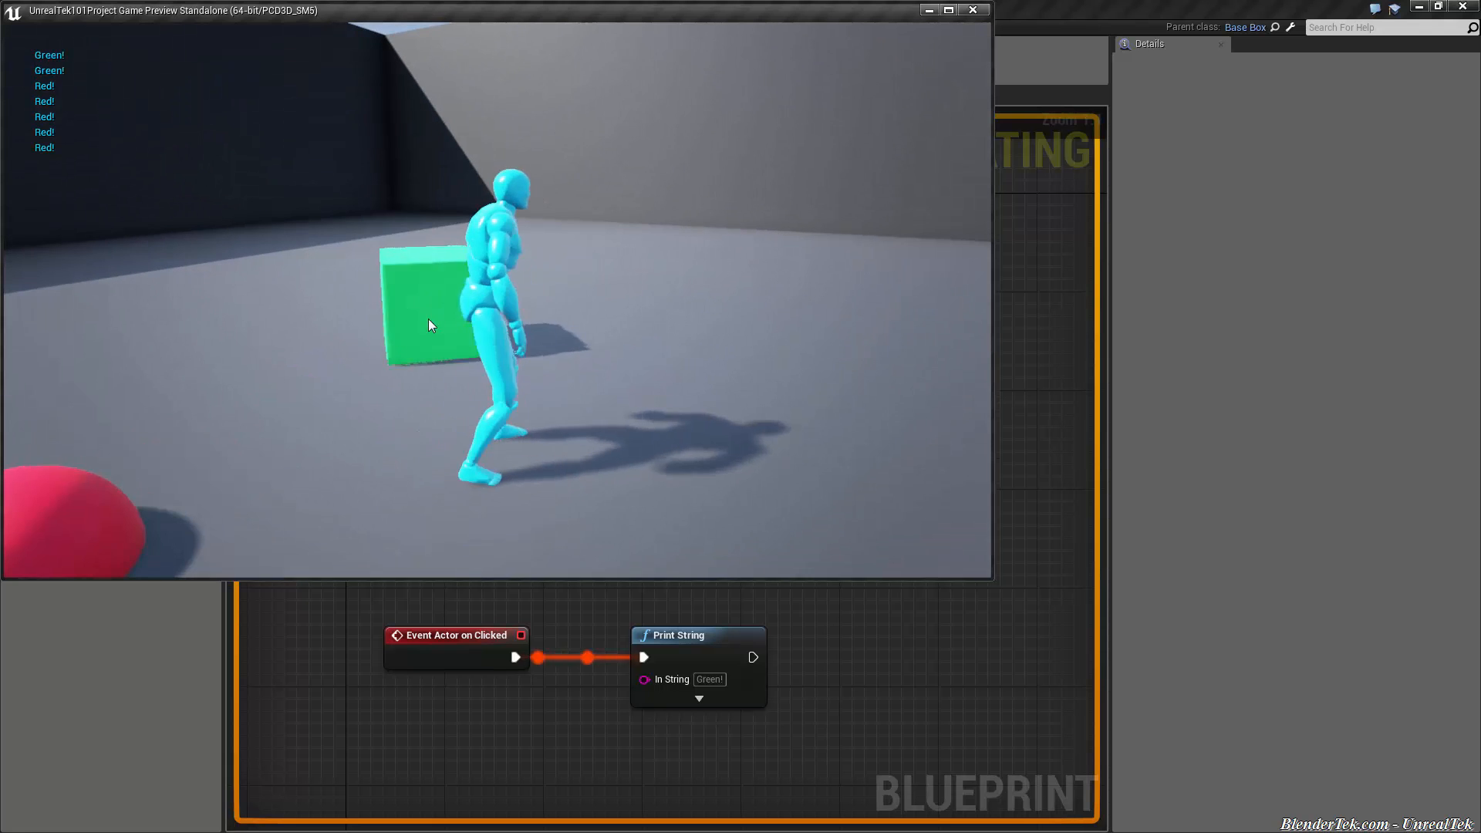
triple_click(428, 319)
triple_click(428, 318)
click(428, 319)
key(Escape)
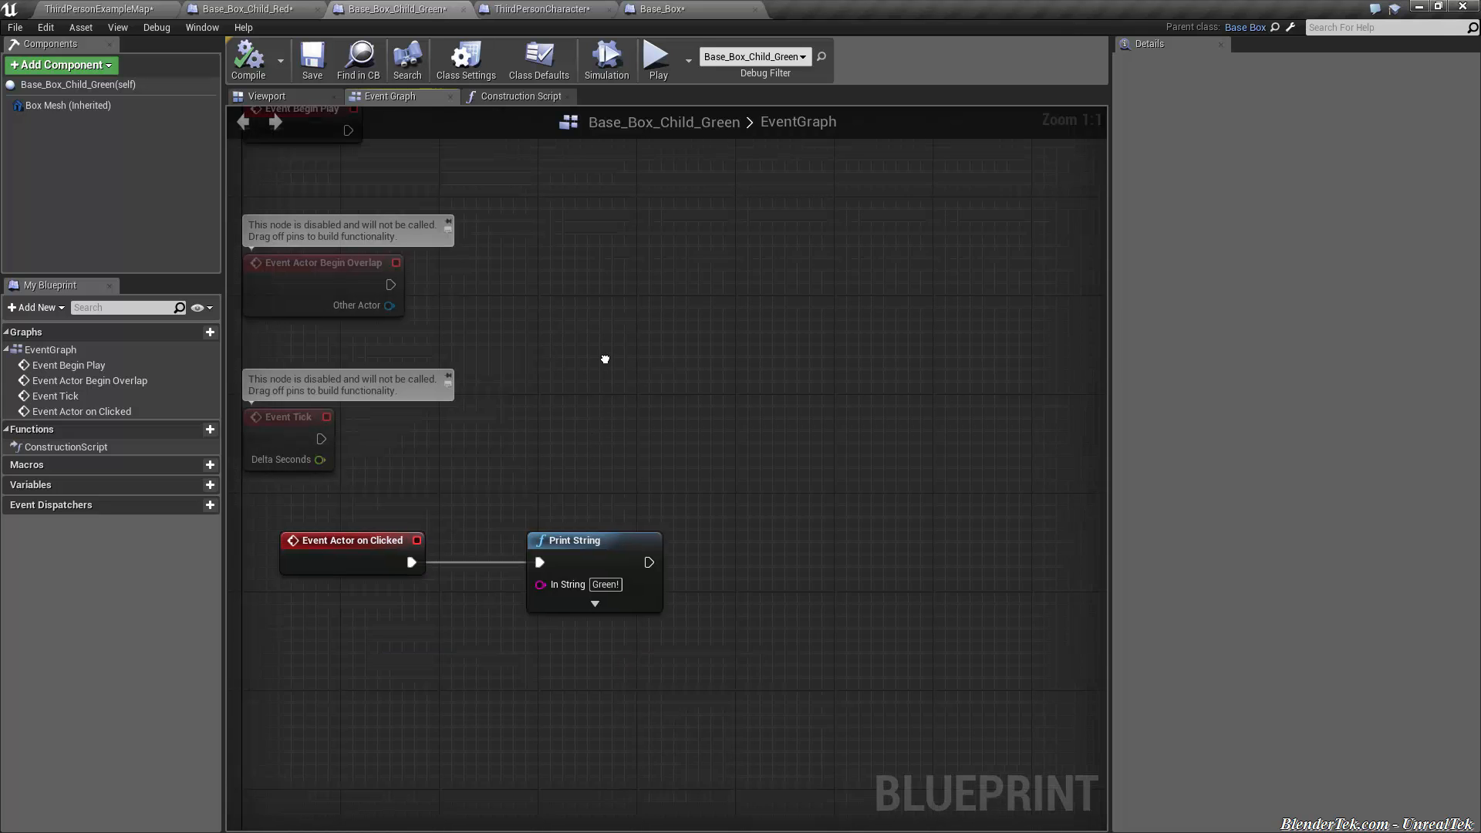
- After Print String, add an Add Actor Local Offset node with Z 100
mouse_move(709, 452)
right_down()
mouse_move(658, 437)
mouse_move(601, 349)
right_up()
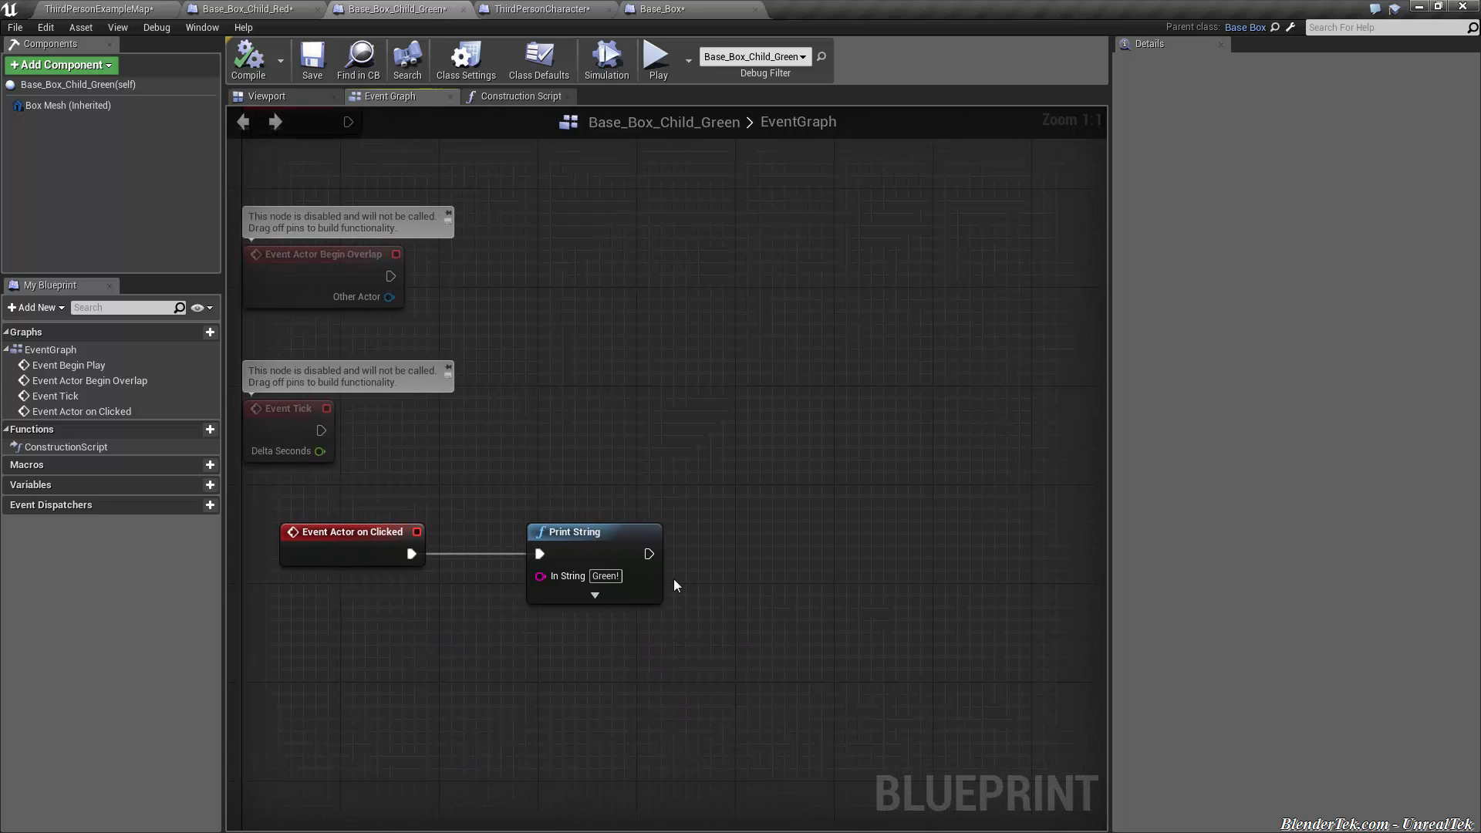
click(646, 558)
drag(648, 555, 736, 560)
text(set actor)
scroll(892, 406, down, 5)
text(local p)
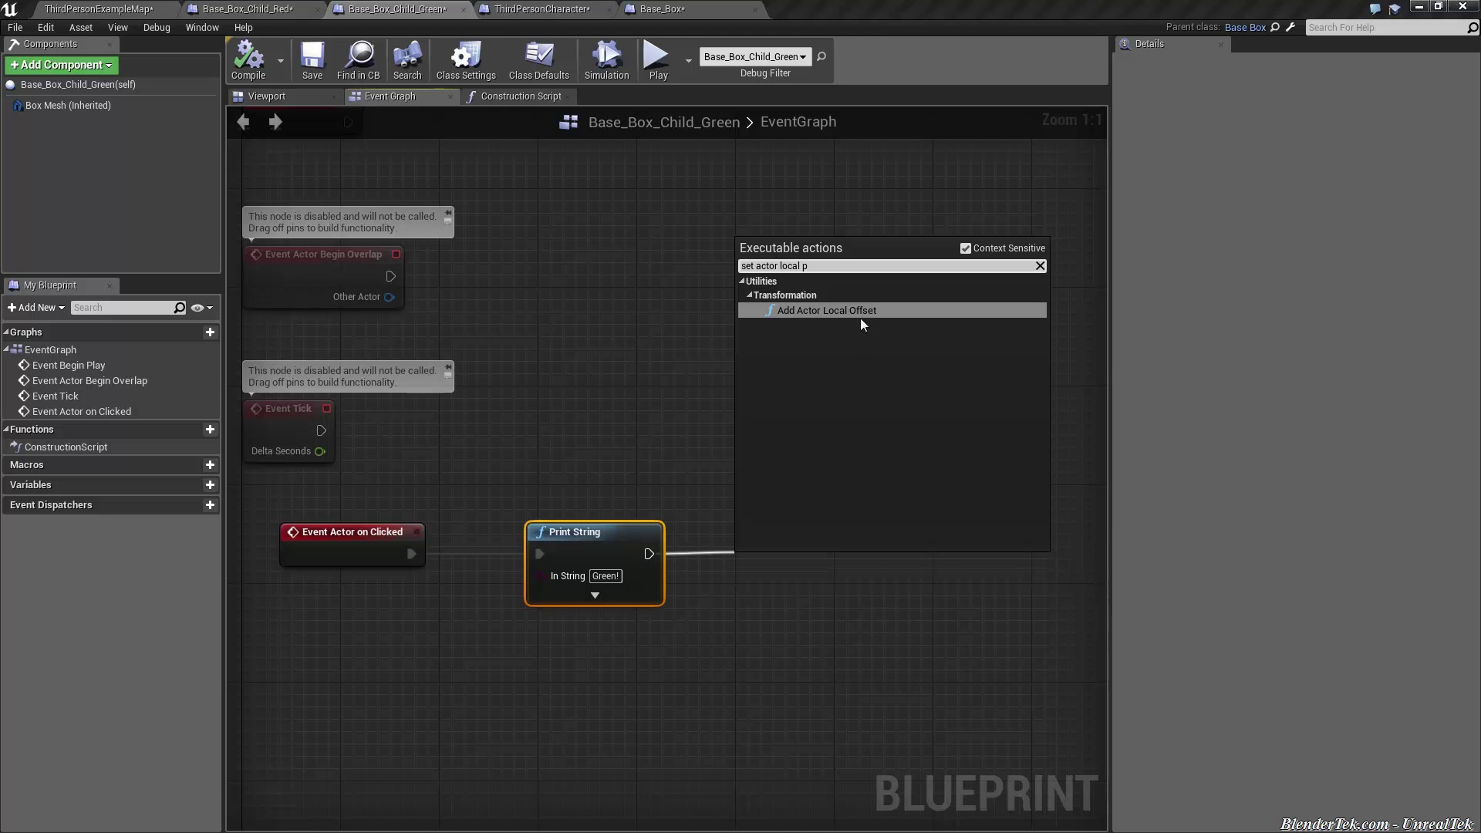
click(860, 312)
drag(900, 527, 880, 509)
- Chain a Destroy Actor node after the offset and tidy the click chain
right_drag(1129, 628, 696, 579)
drag(548, 445, 631, 448)
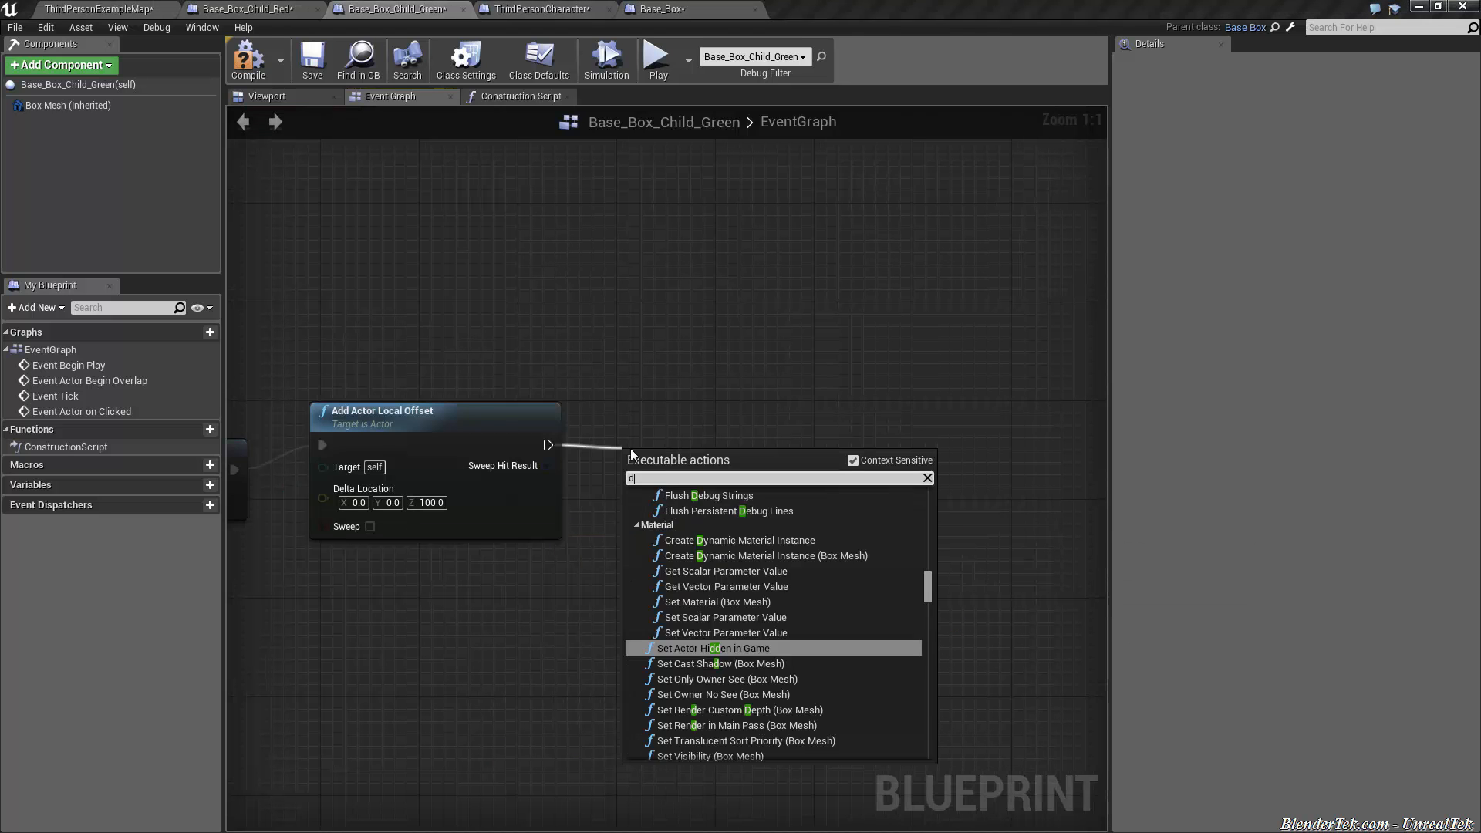
text(estroy act)
key(Return)
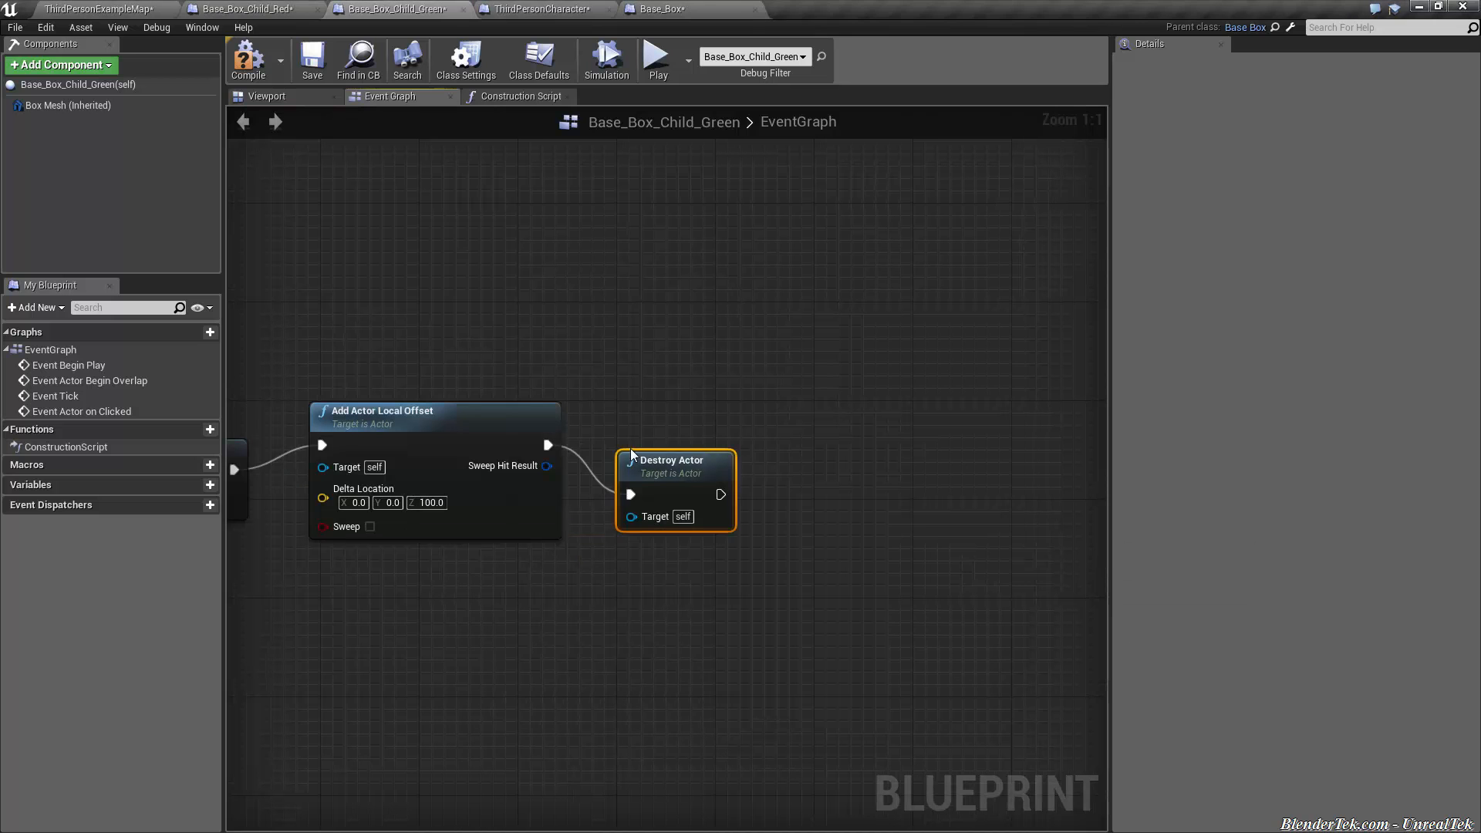
drag(652, 467, 651, 416)
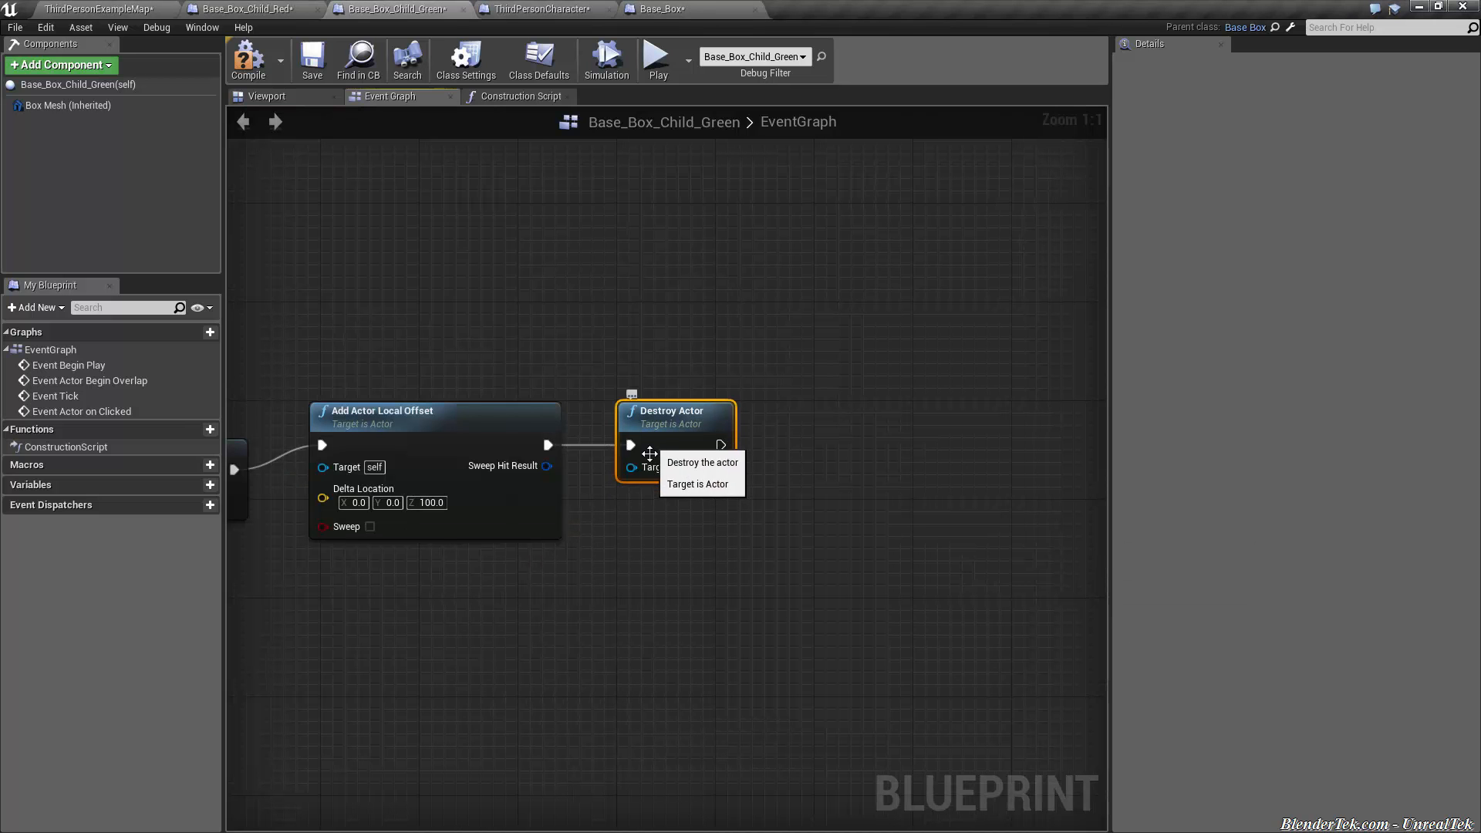
right_drag(621, 528, 940, 522)
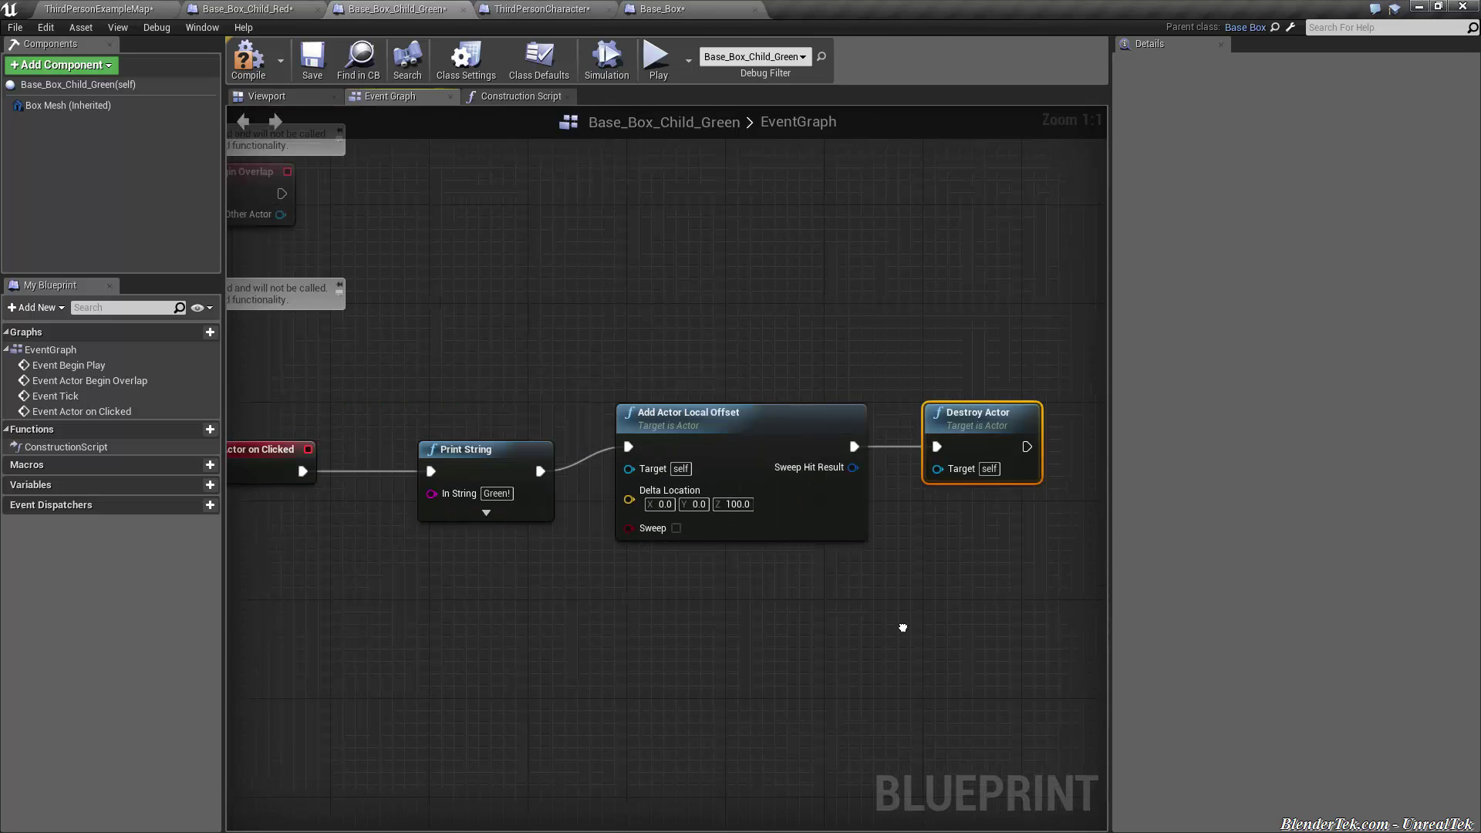
- Save the green child blueprint and review the red child and Base_Box graphs
click(315, 76)
click(239, 10)
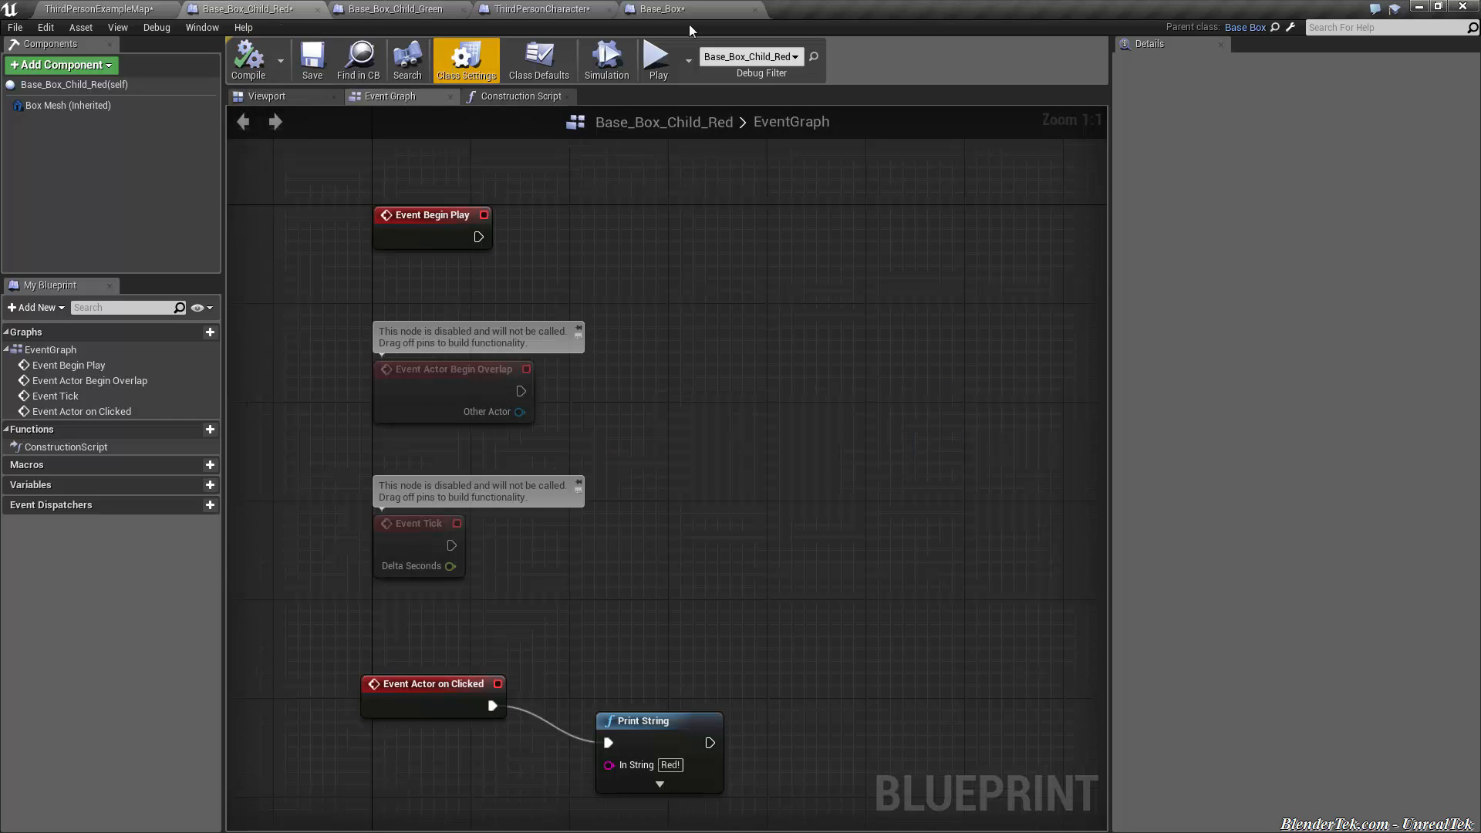
click(662, 10)
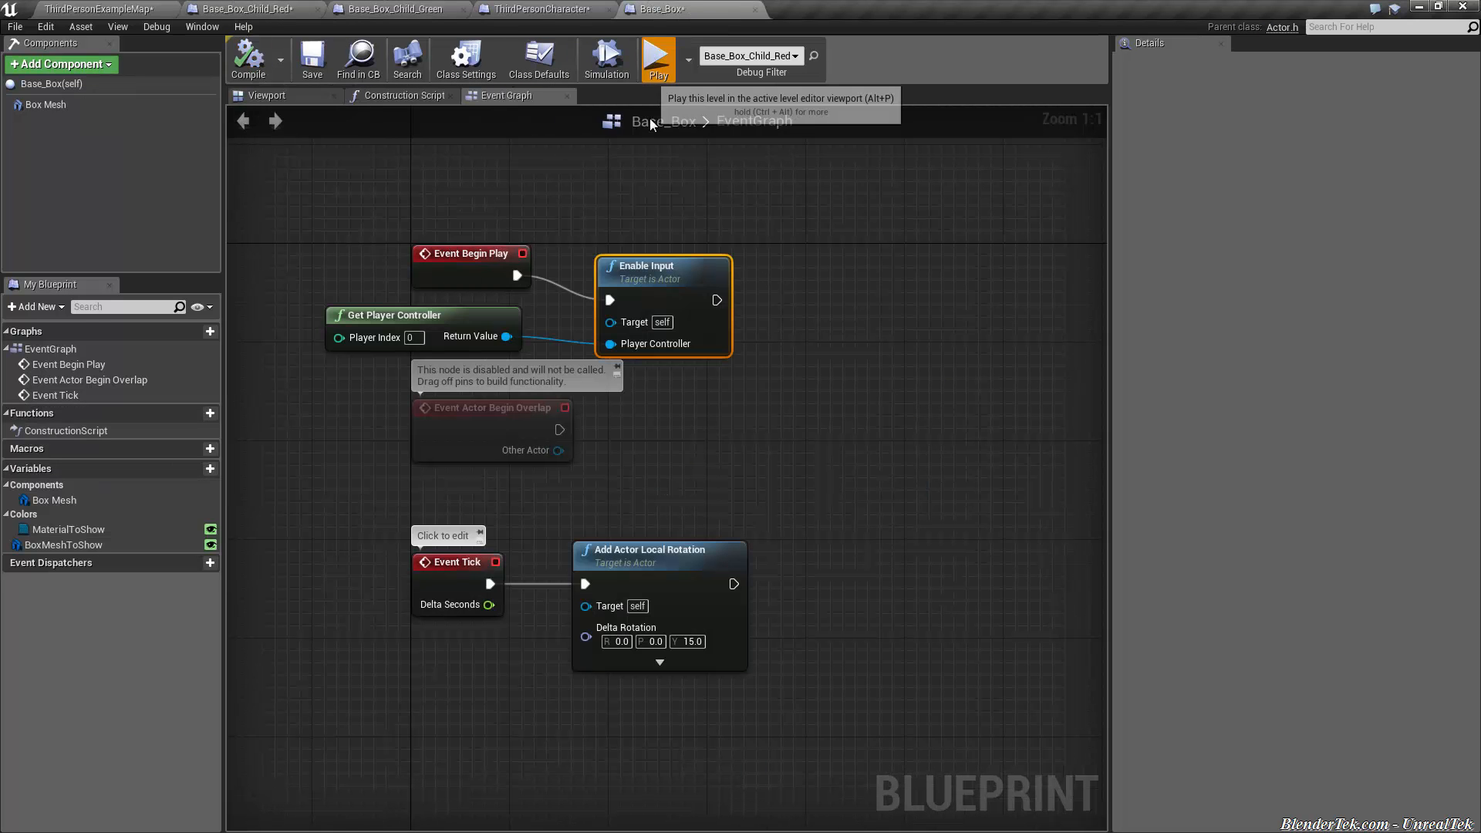
- Play the level, walk to the green cube and click it so it disappears
click(658, 59)
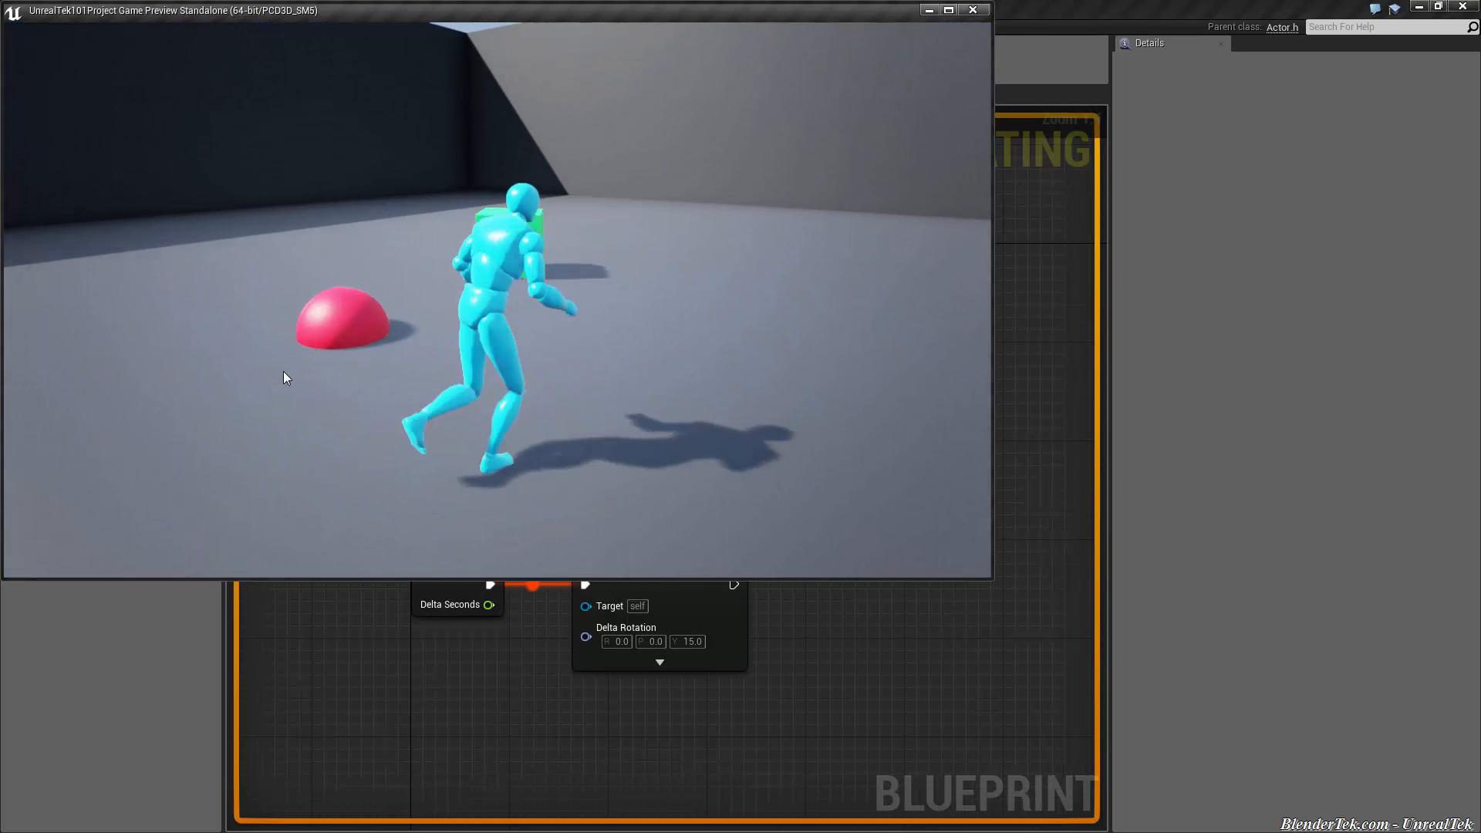
key(a)
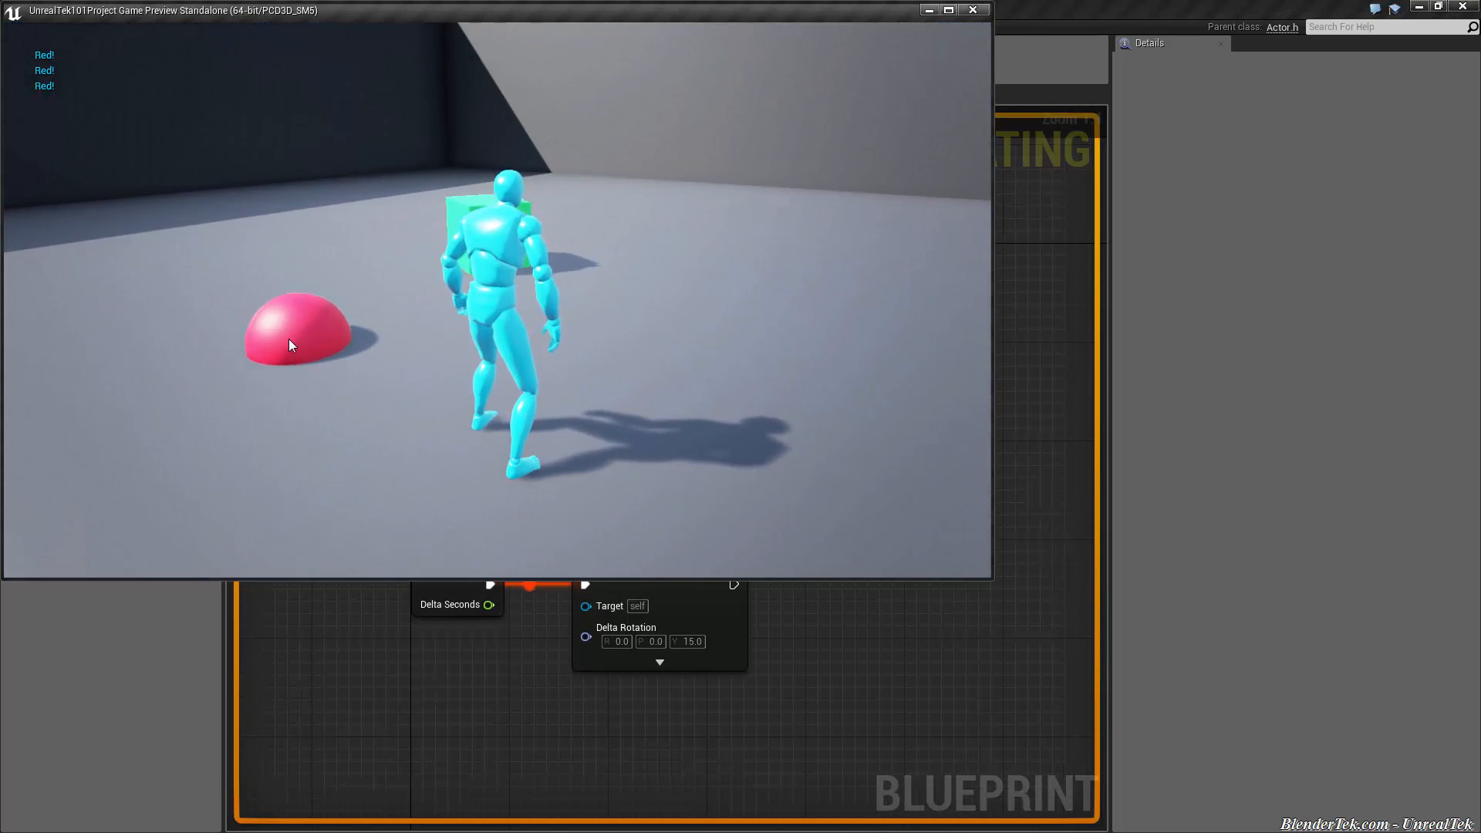
key(w)
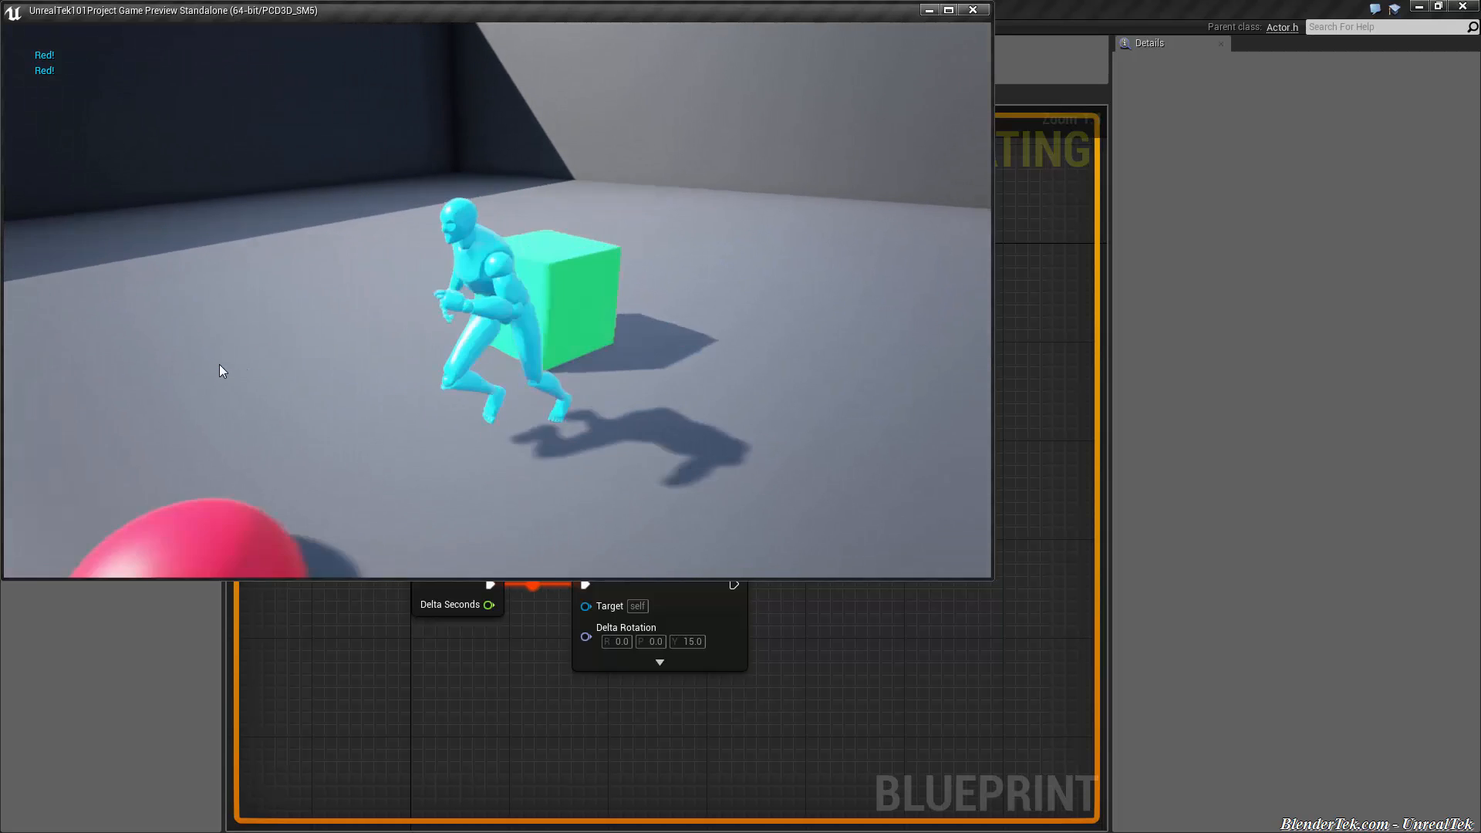
key(w)
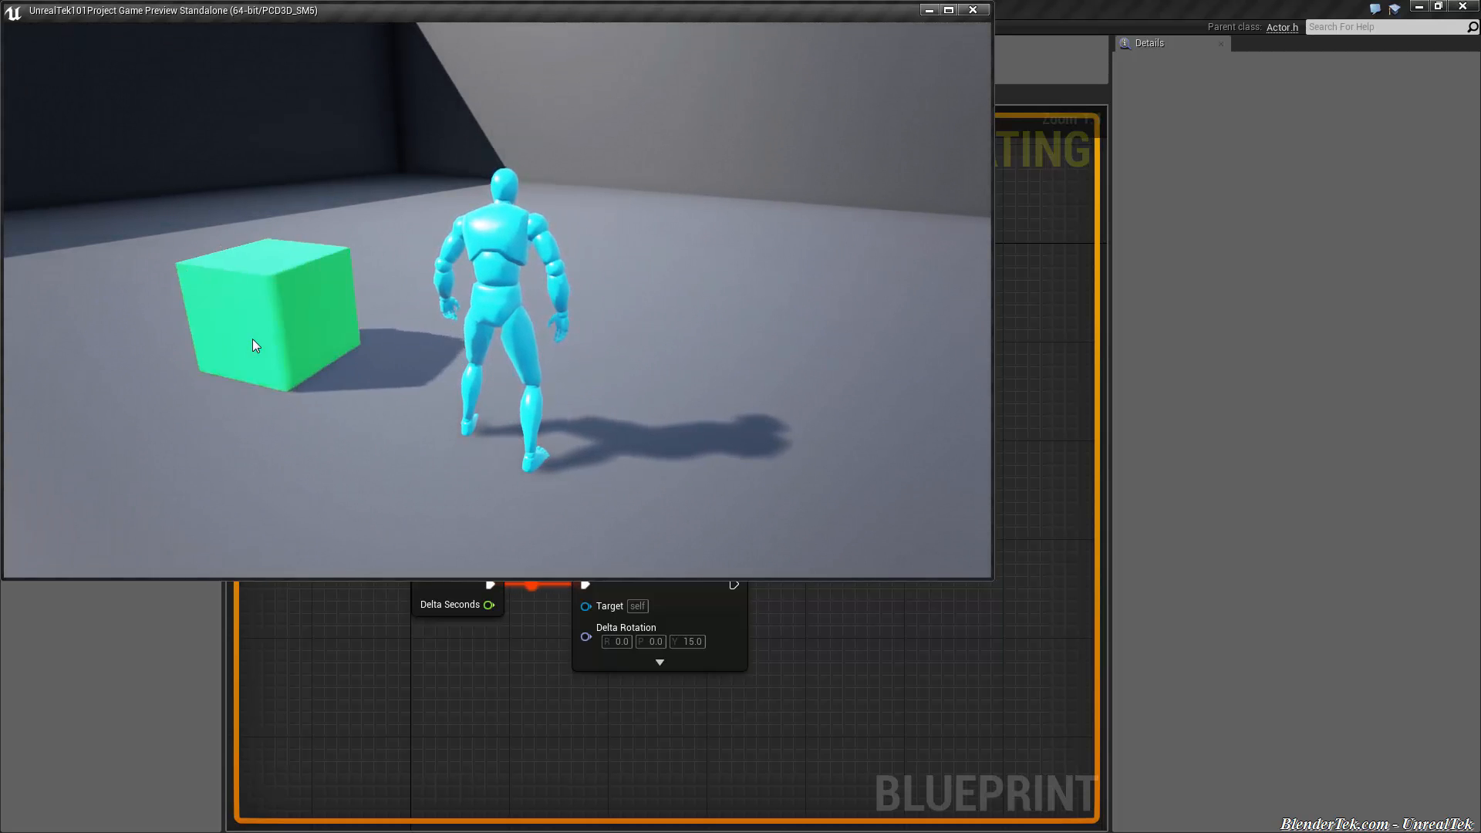
click(253, 339)
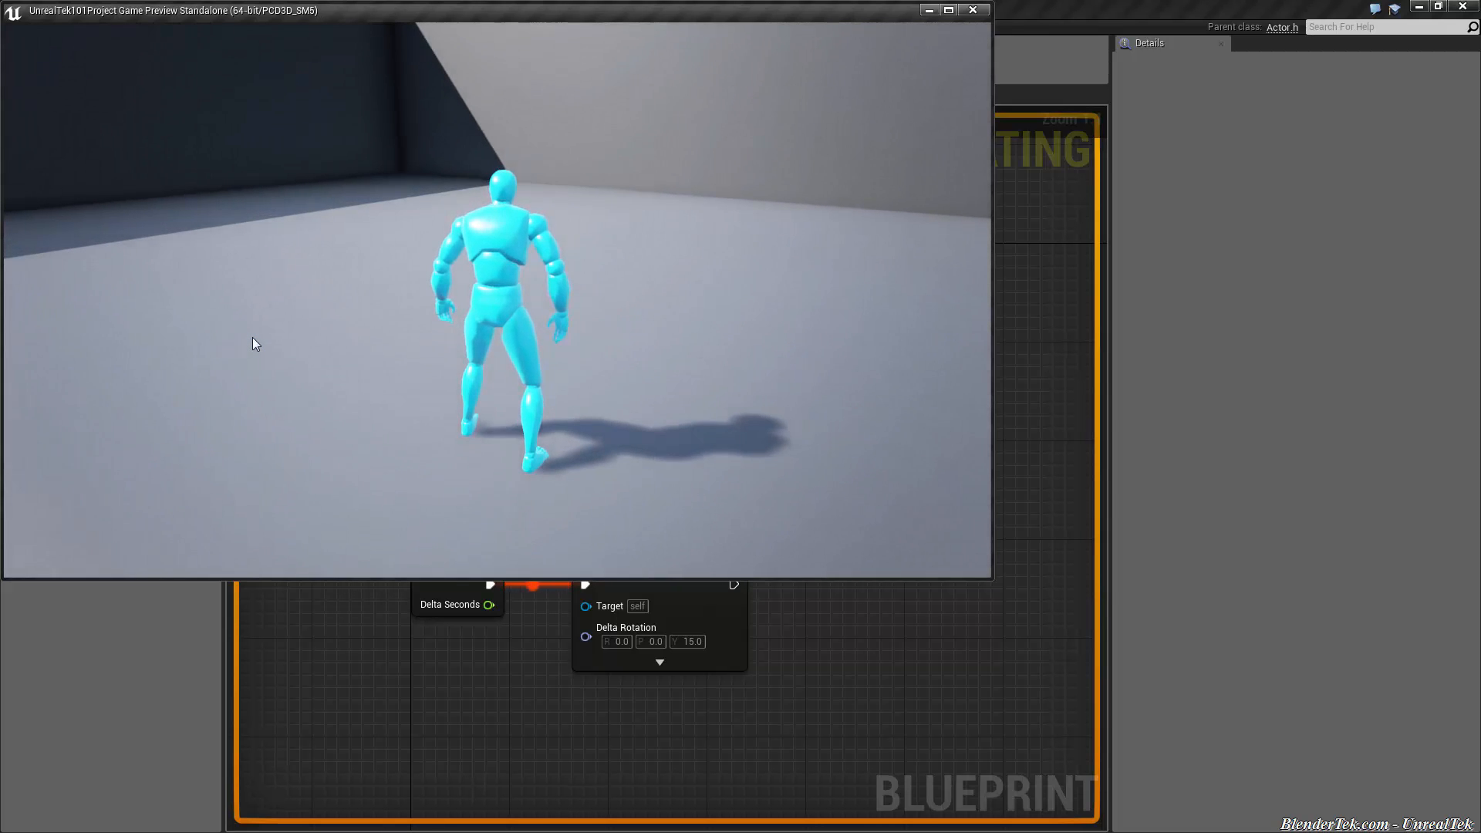
- Click the red sphere to print Red!, stop the preview and return to the level map
key(a)
click(348, 324)
click(349, 324)
click(349, 324)
key(Escape)
click(101, 8)
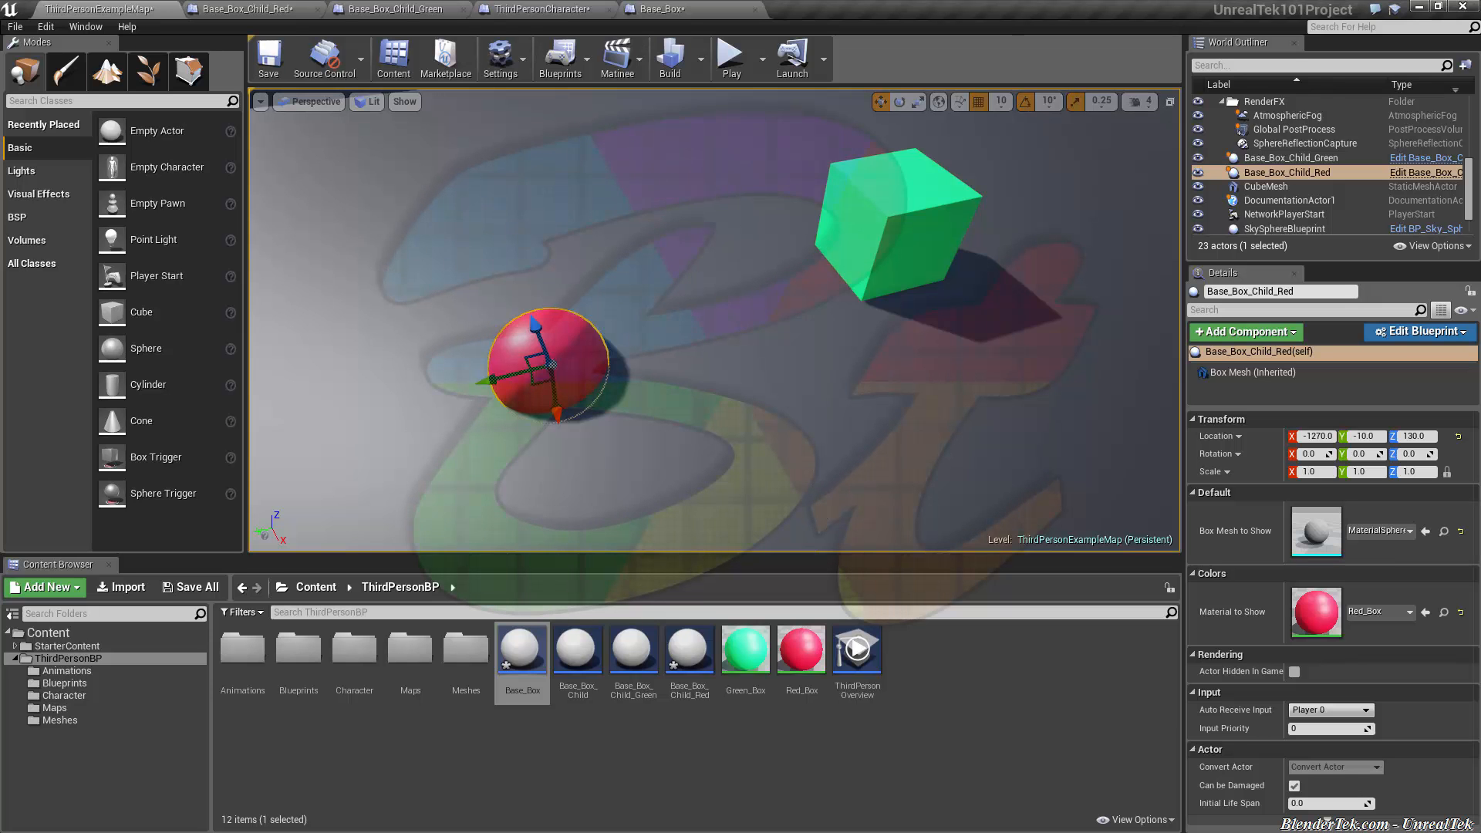
right_drag(717, 348, 891, 288)
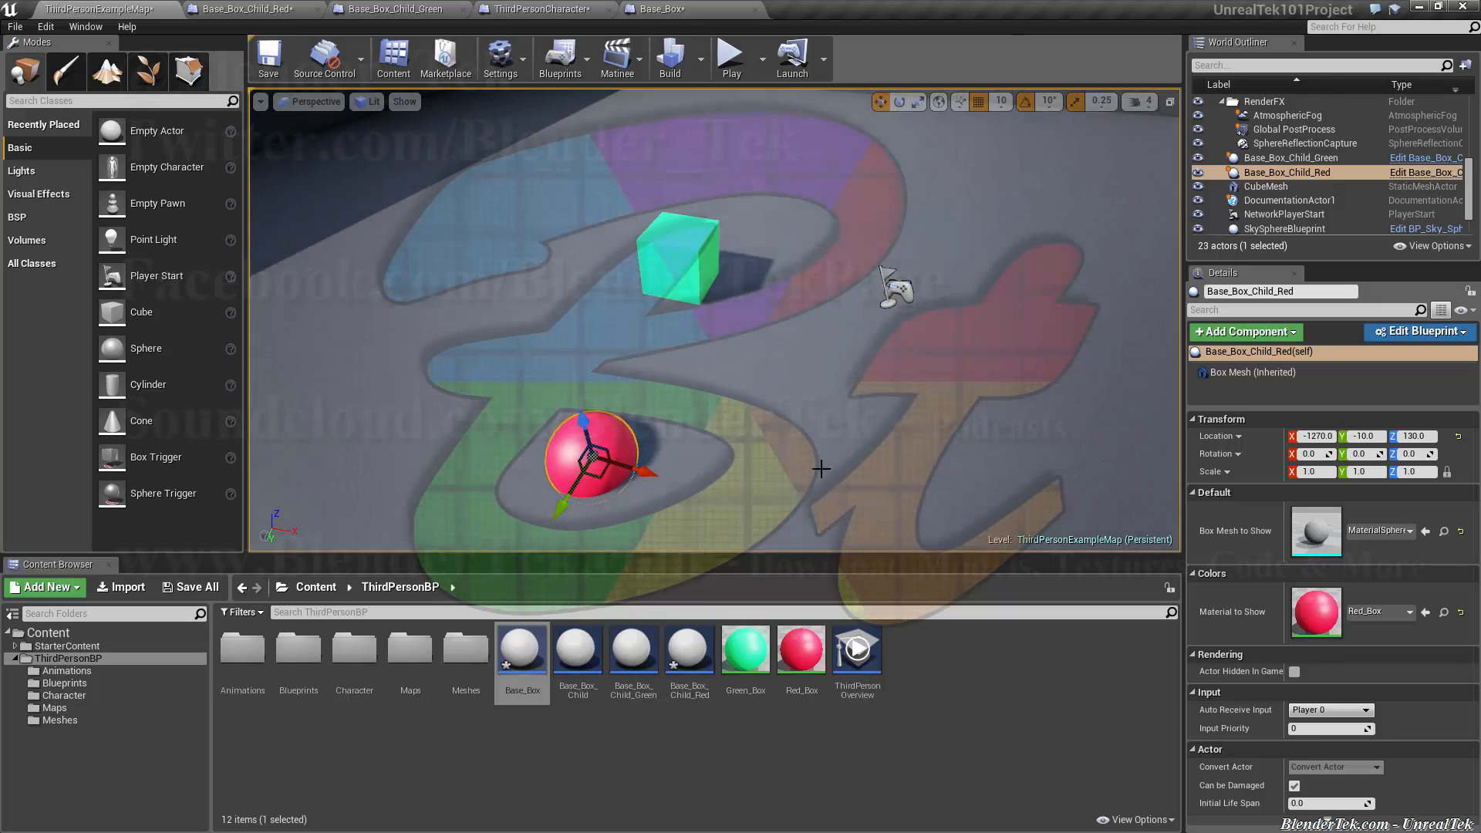